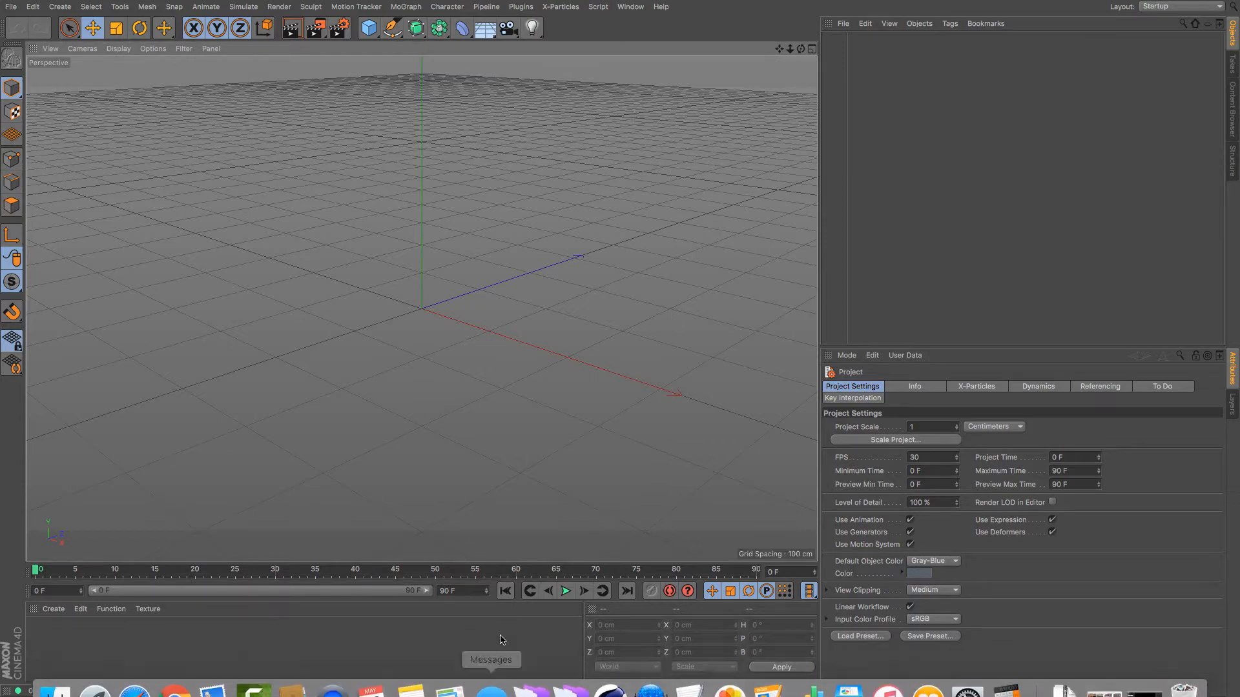
Step: Switch to Chrome and examine the terraced-house reference photos for the building's shape and proportions
left_click(179, 681)
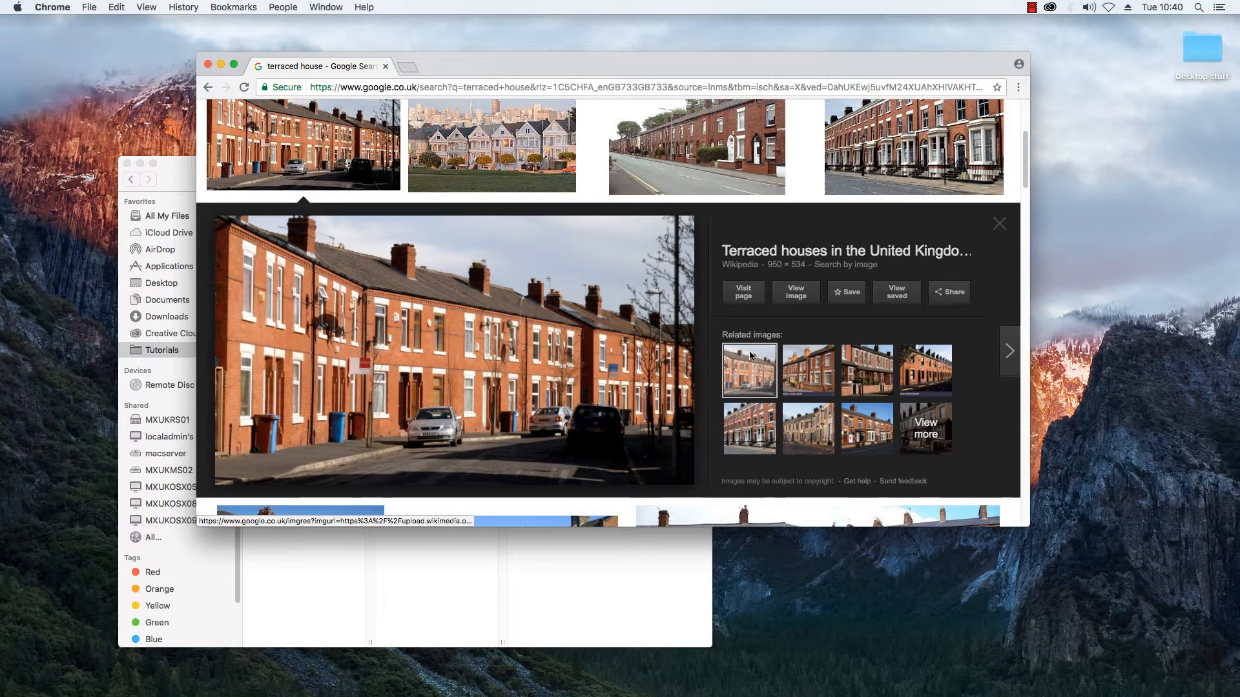
scroll(745, 334, "down", 1)
scroll(744, 334, "down", 5)
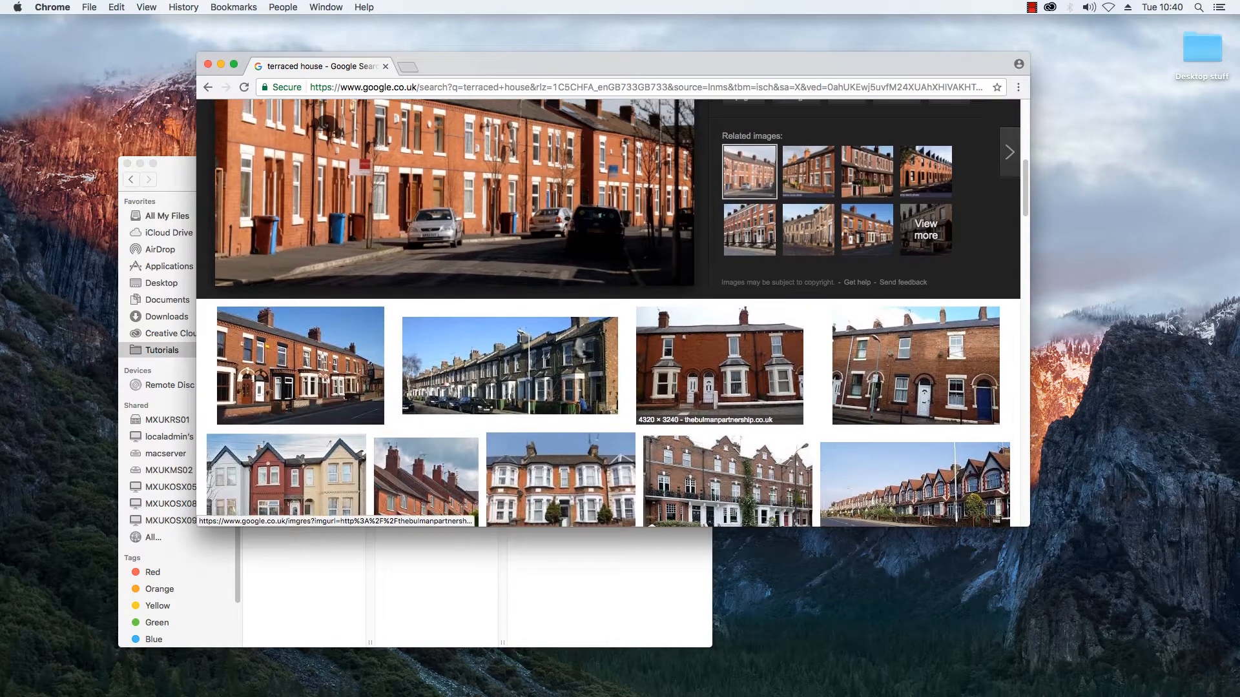
scroll(452, 303, "up", 5)
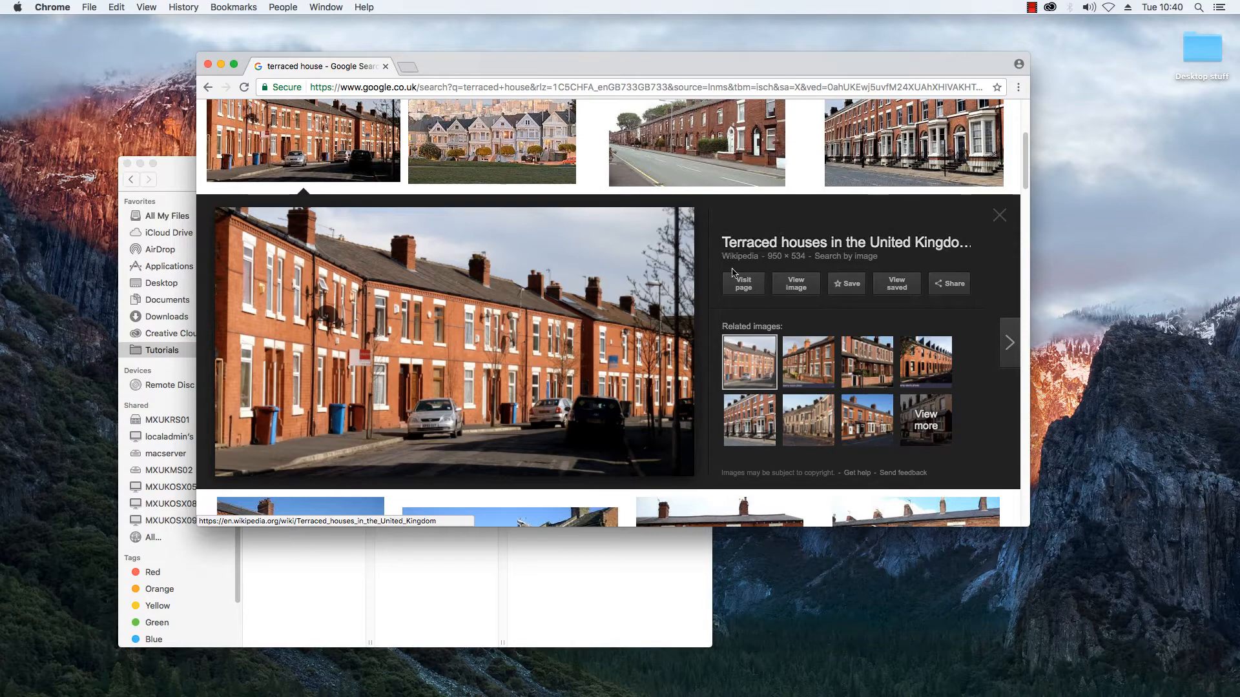
left_click(221, 65)
mouse_move(413, 684)
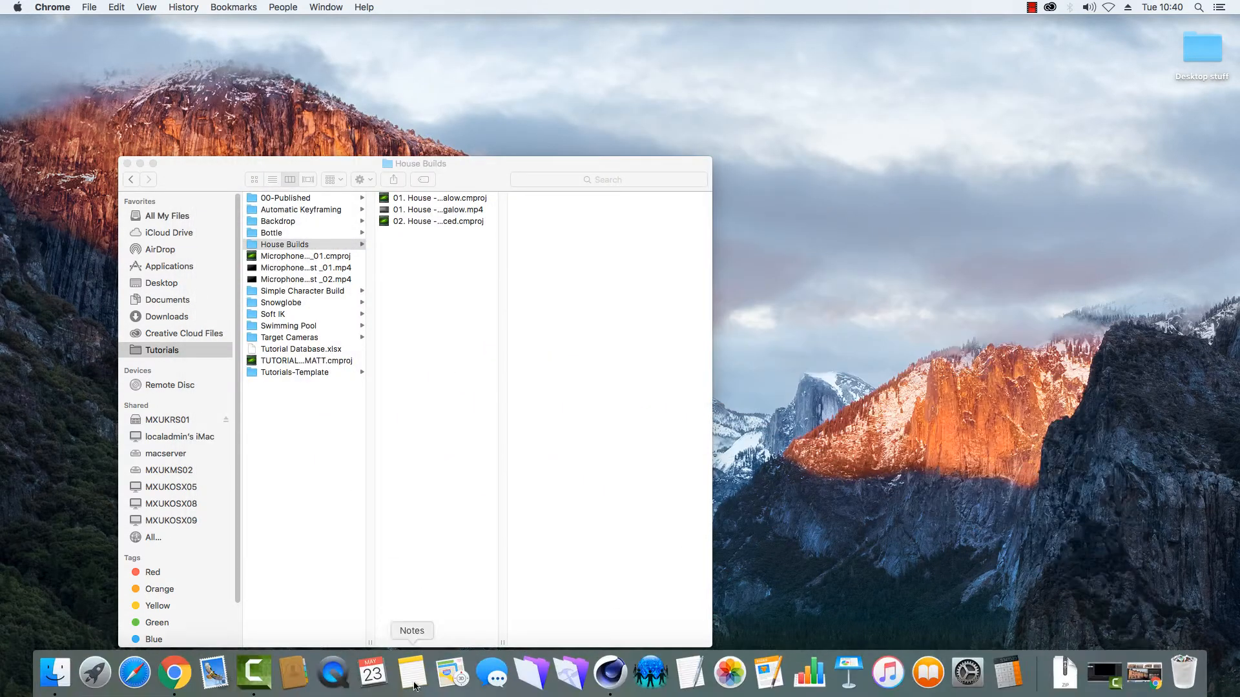
Step: Switch to Cinema 4D and add a cube sized 600 cm in X, 500 cm in Y and 700 cm in Z
left_click(615, 670)
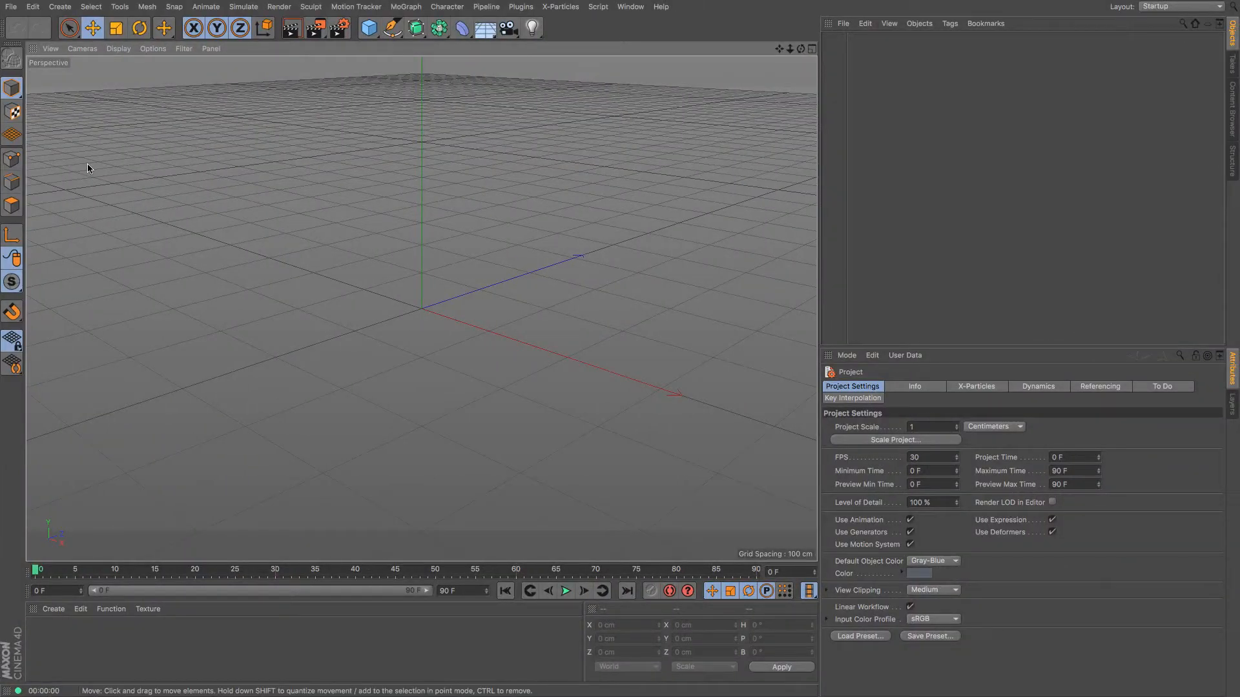
left_click(375, 37)
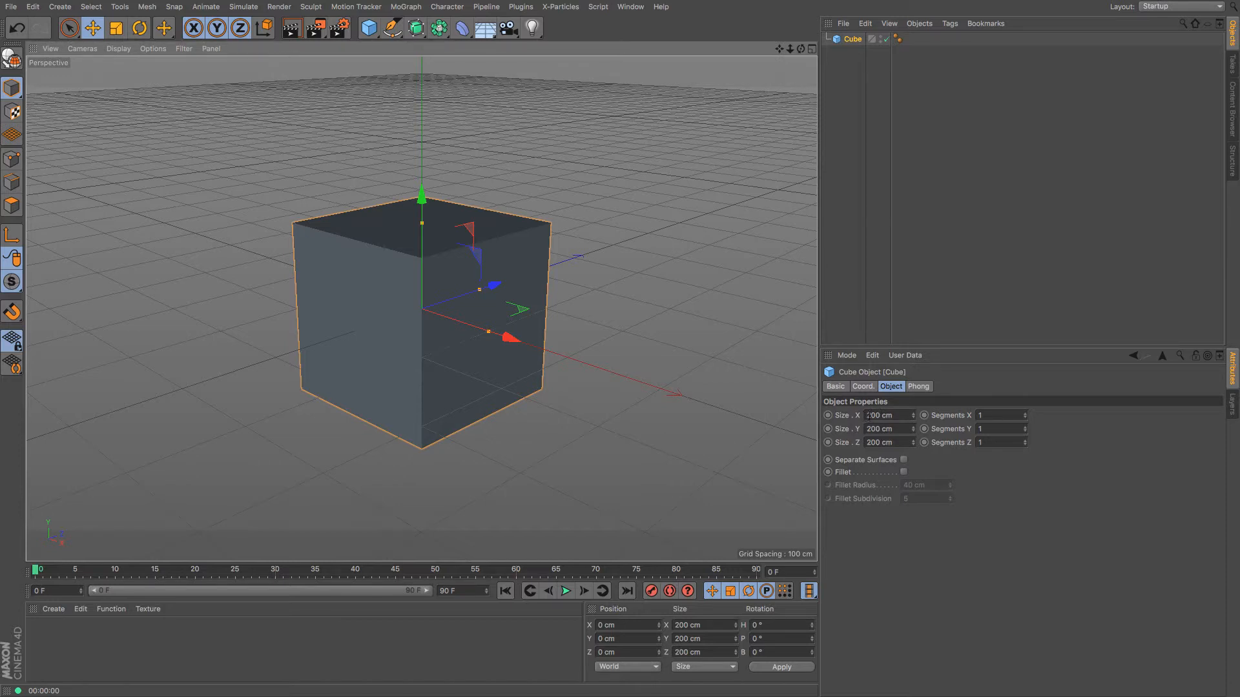
left_click(870, 415)
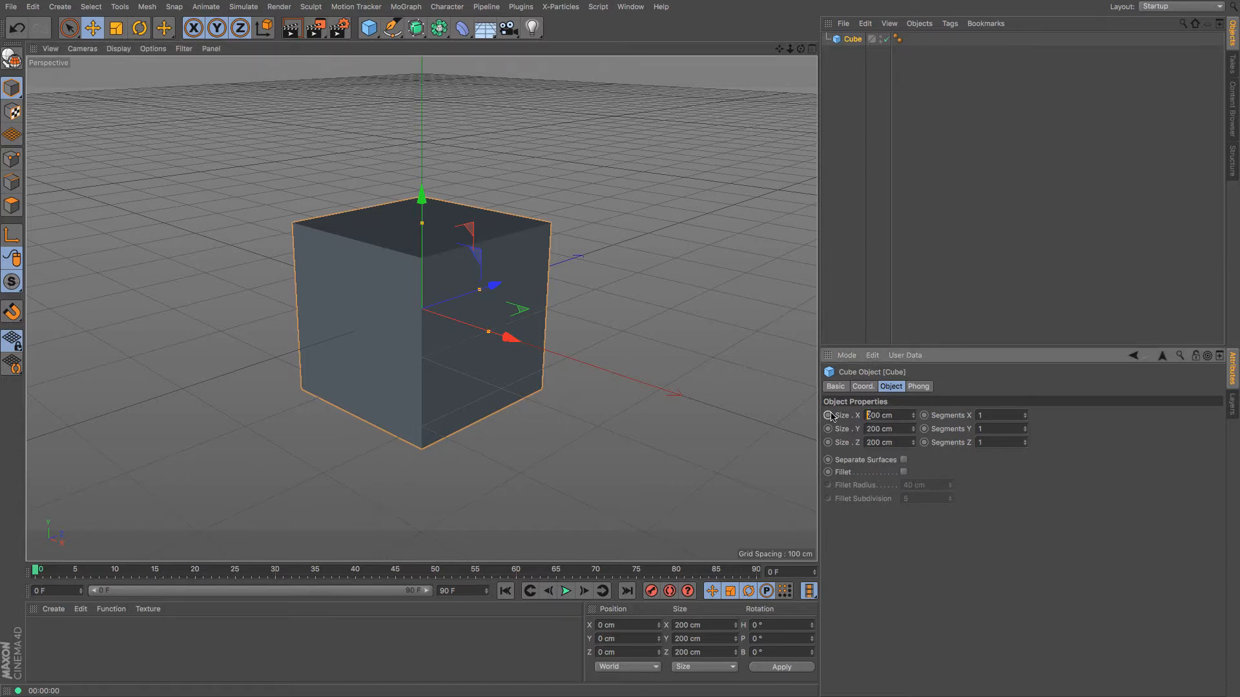
key("Return")
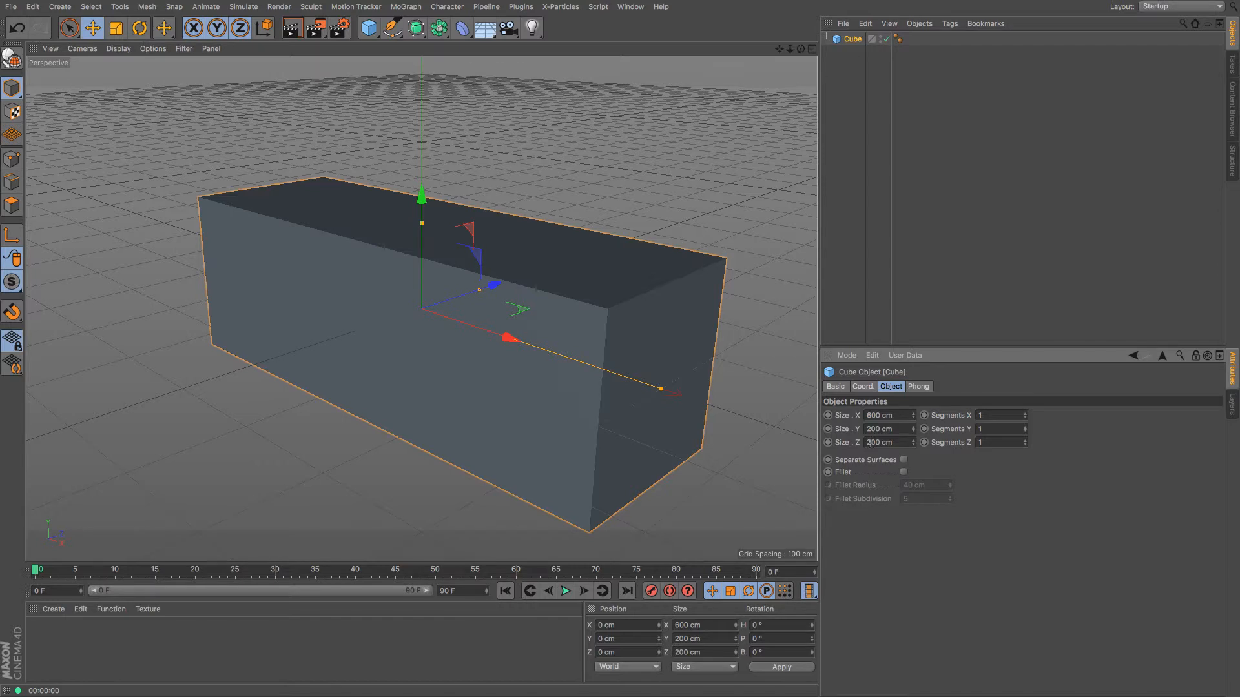
type("700")
key("Return")
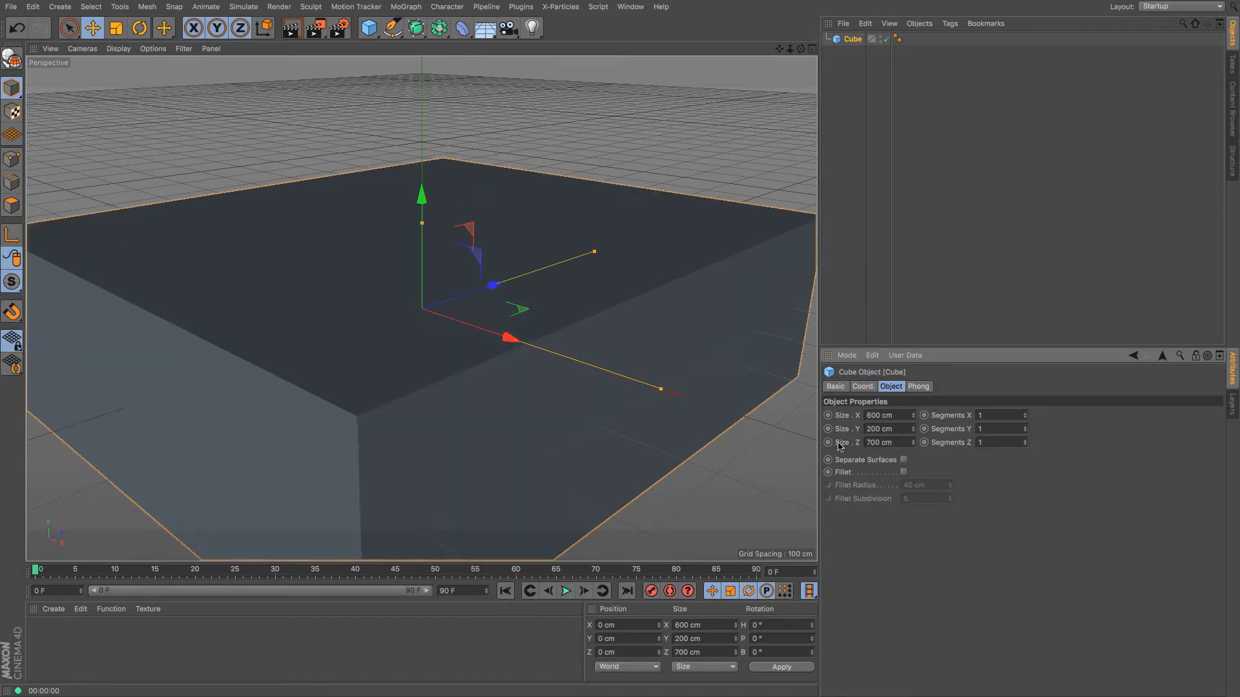
scroll(778, 258, "down", 5)
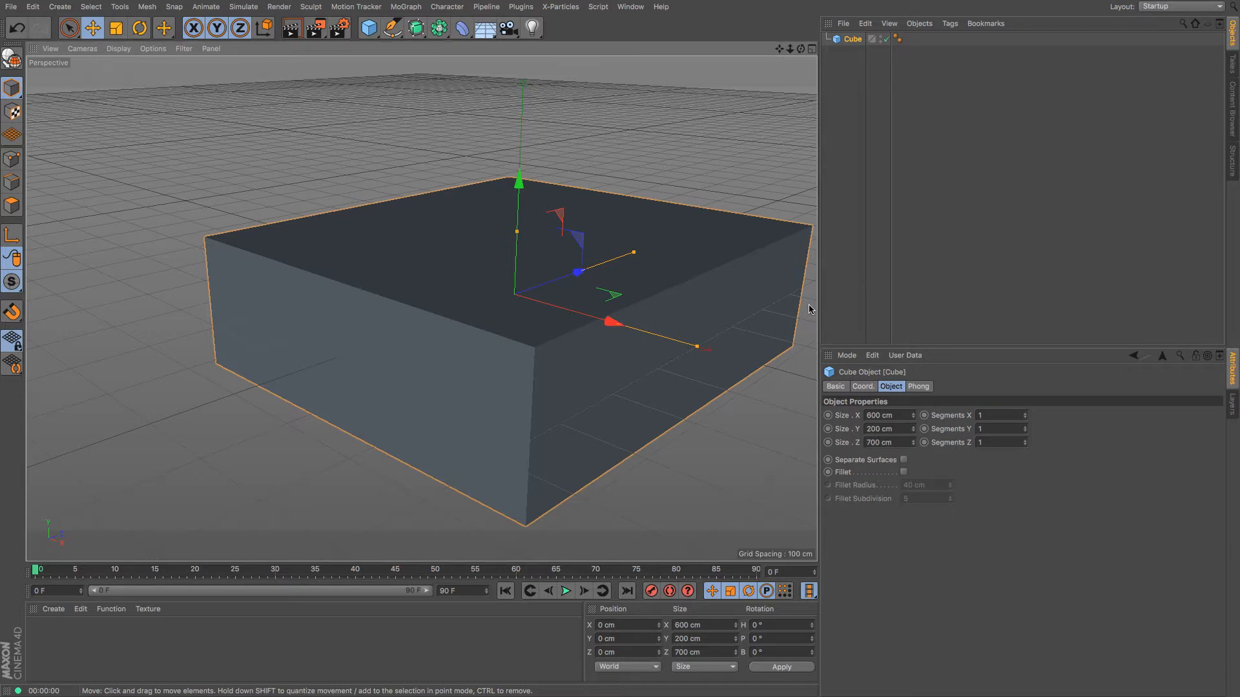
left_click(868, 428)
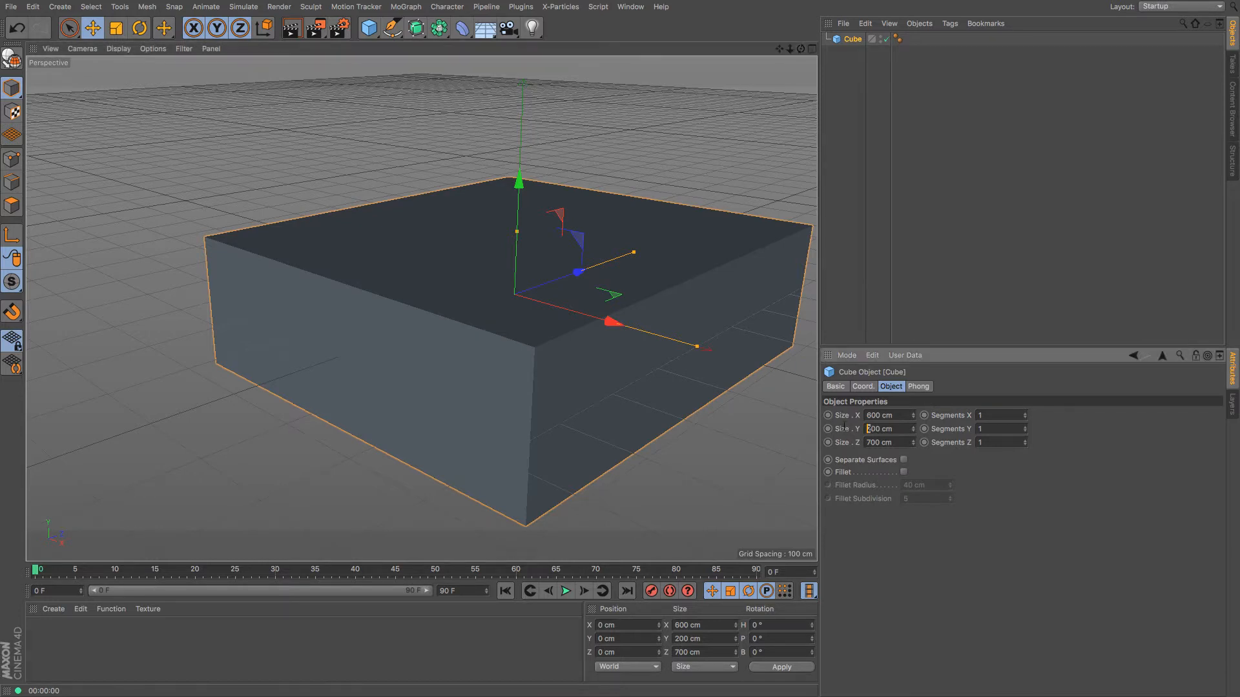
key("Return")
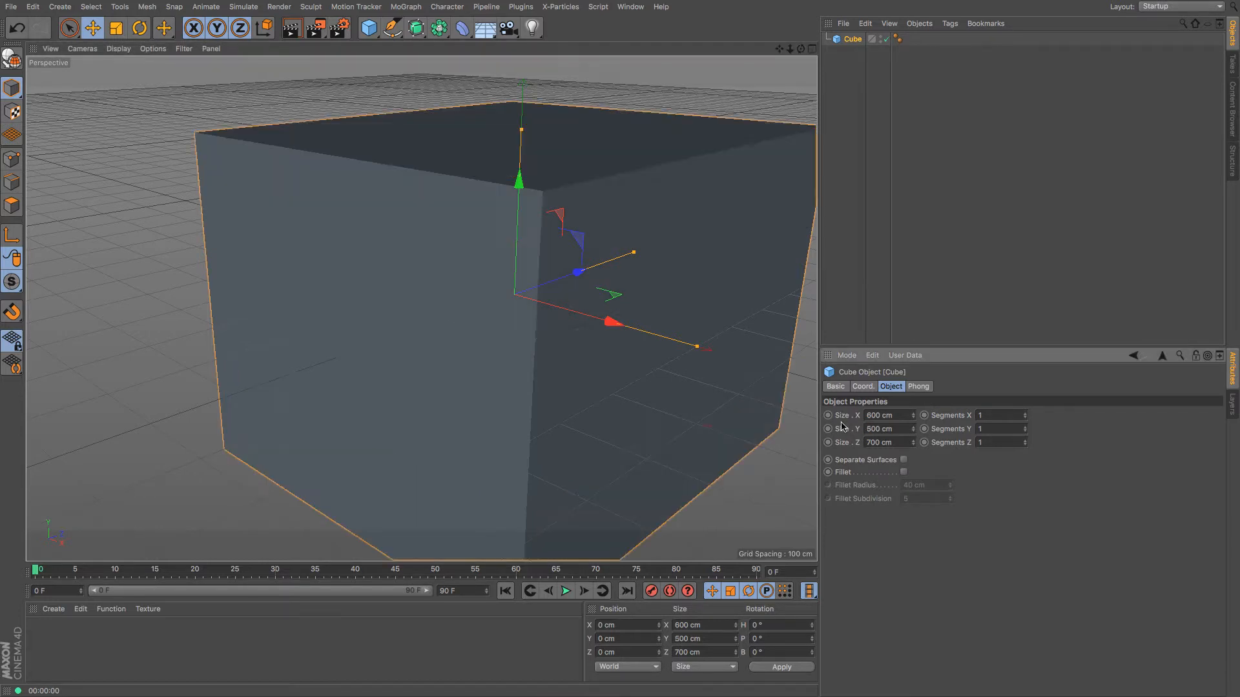
scroll(765, 113, "down", 4)
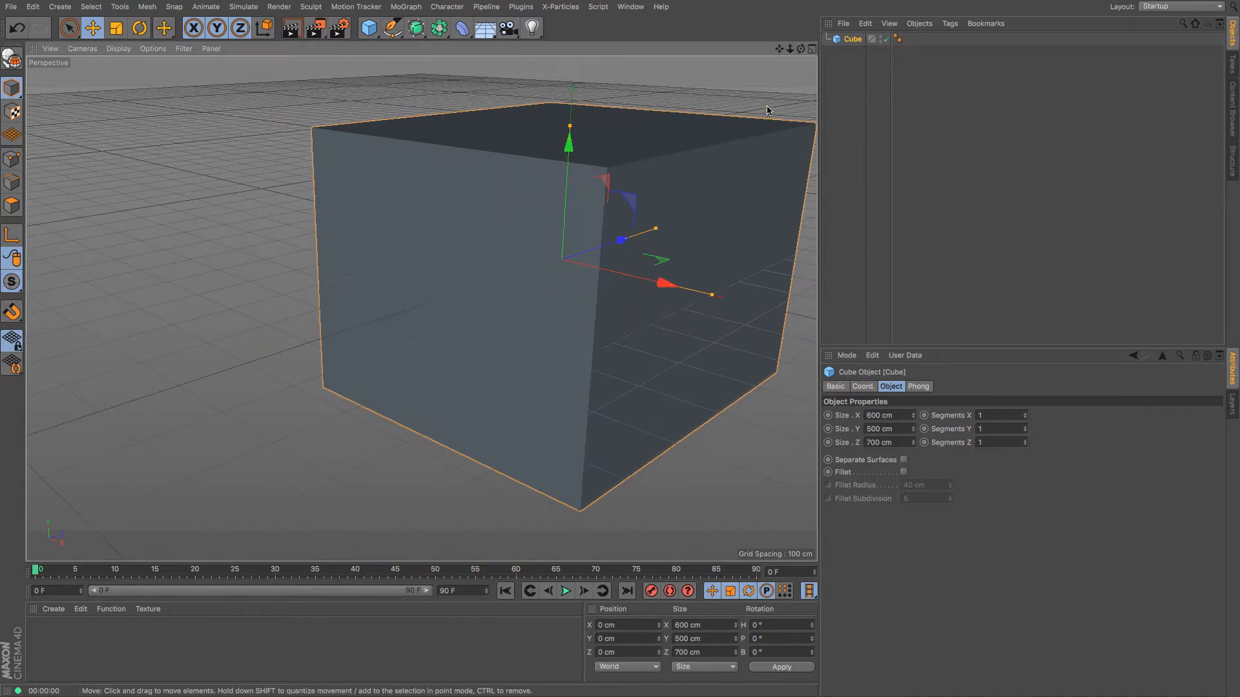
Step: Narrow the cube by setting its X size to 500 cm
mouse_move(802, 49)
left_mouse_down()
mouse_move(885, 20)
mouse_move(875, 97)
mouse_move(762, 32)
mouse_move(730, 71)
mouse_move(810, 104)
mouse_move(833, 61)
mouse_move(804, 56)
mouse_move(792, 69)
left_mouse_up()
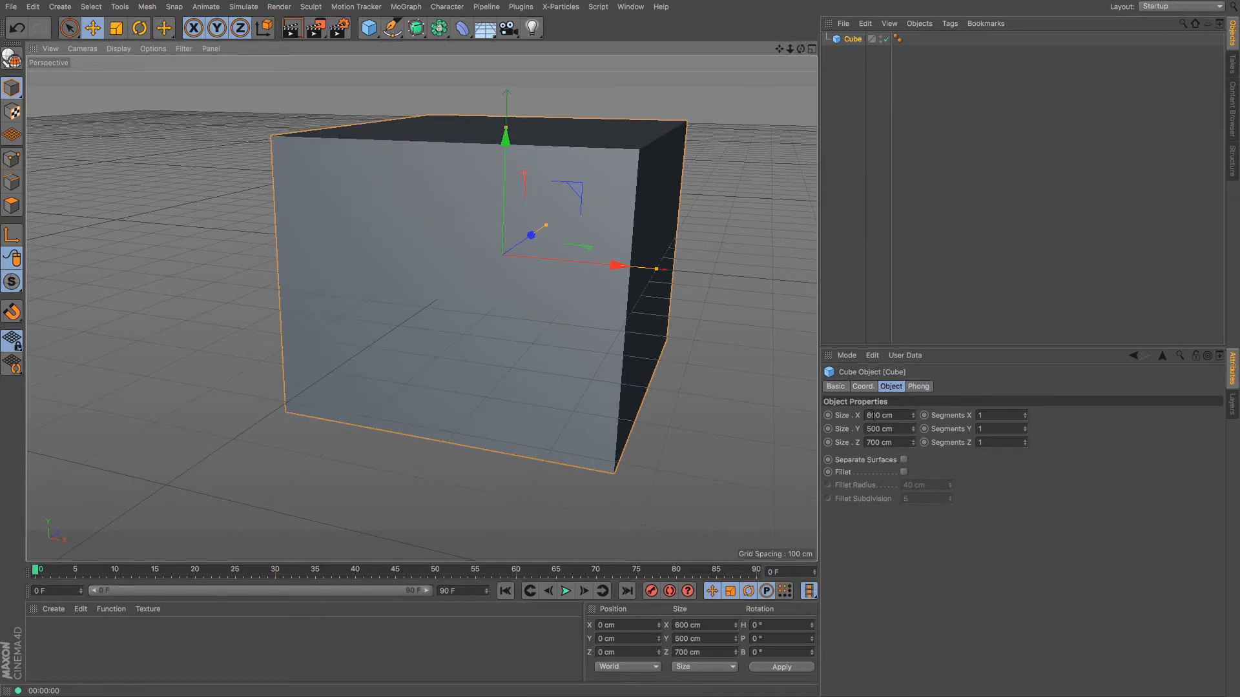
left_click(870, 415)
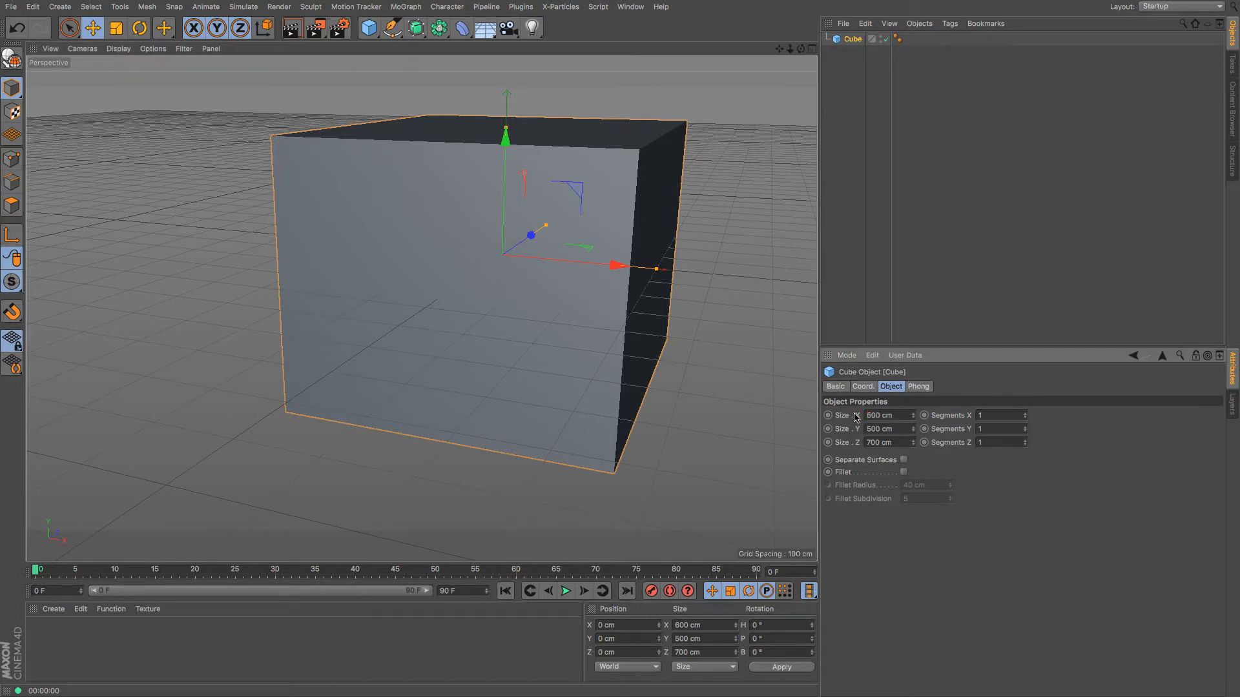
key("Return")
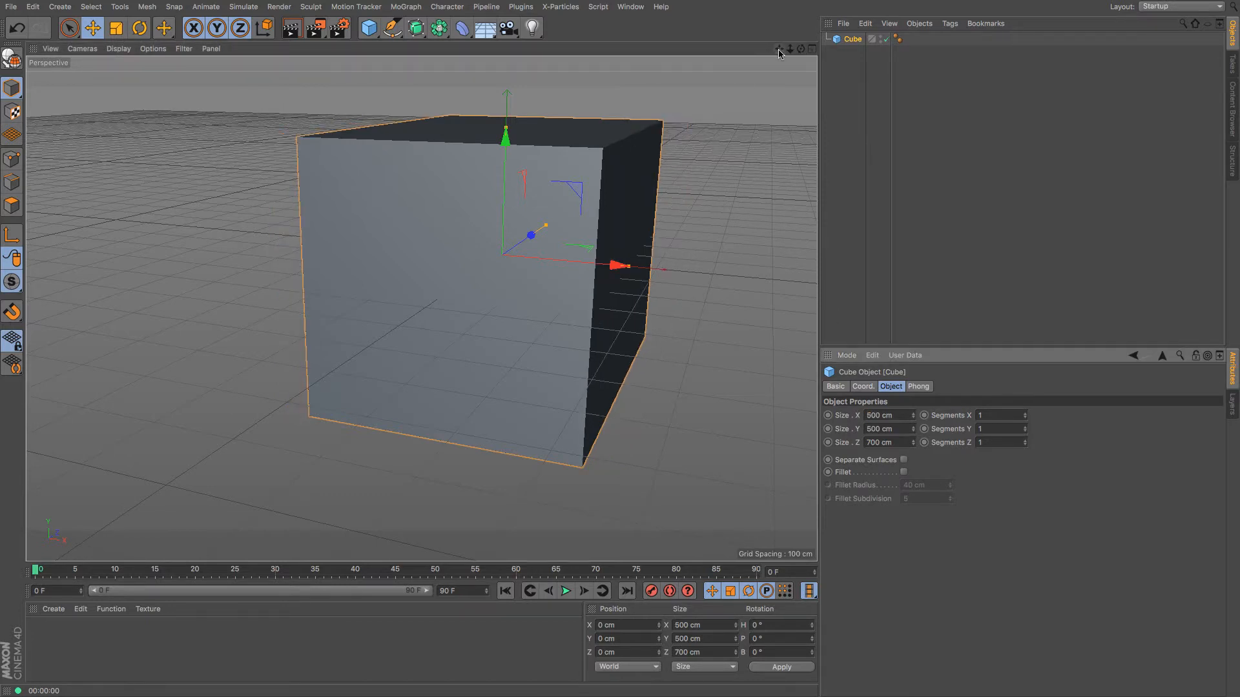
Step: Give the cube 2 segments along each of X, Y and Z, and make it editable
left_click_drag(778, 51, 724, 57)
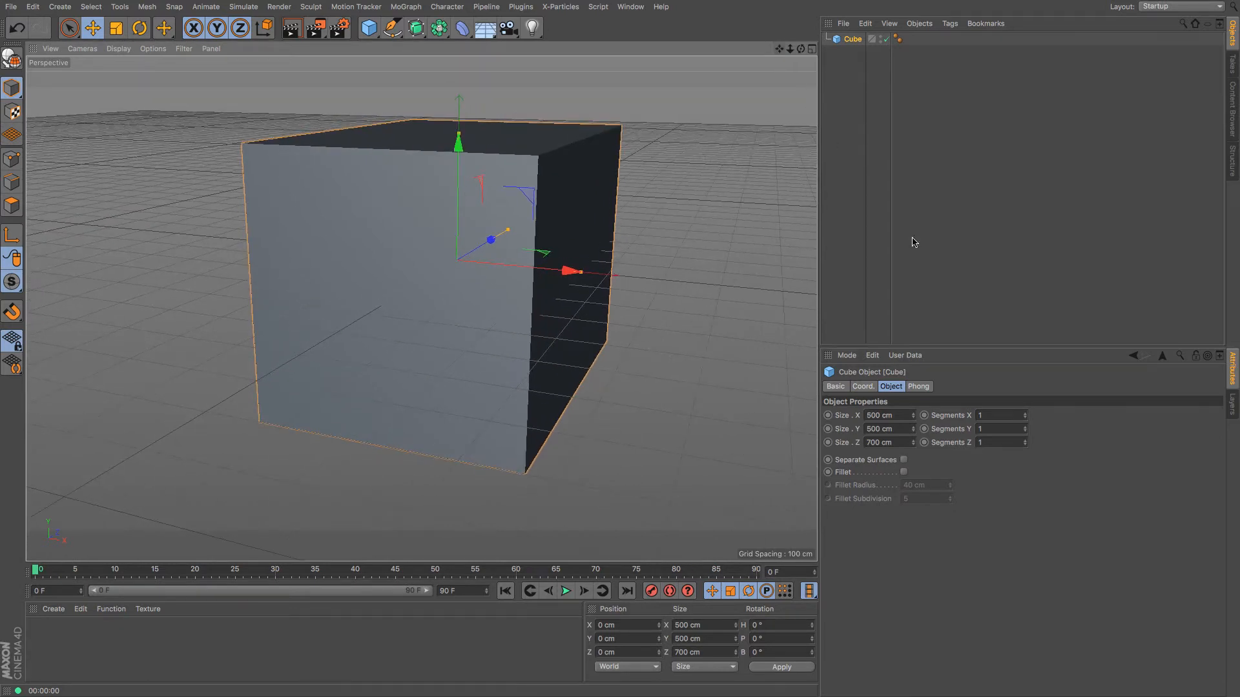
left_click(1025, 414)
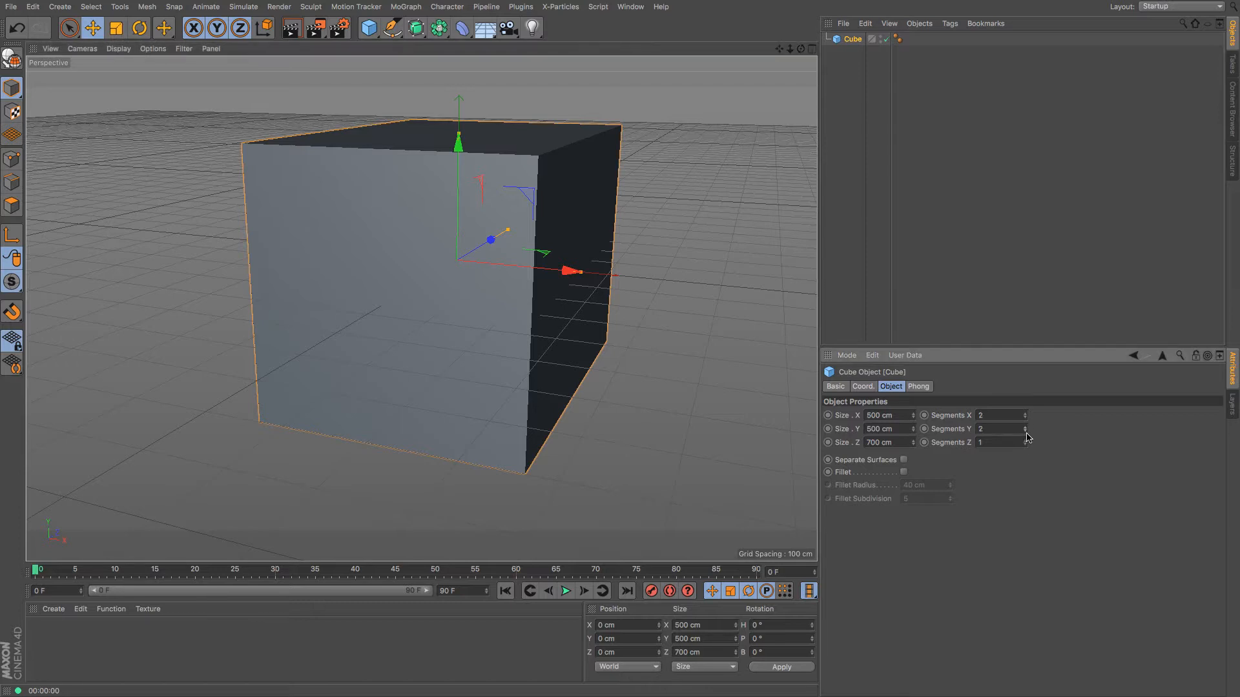
left_click(1025, 441)
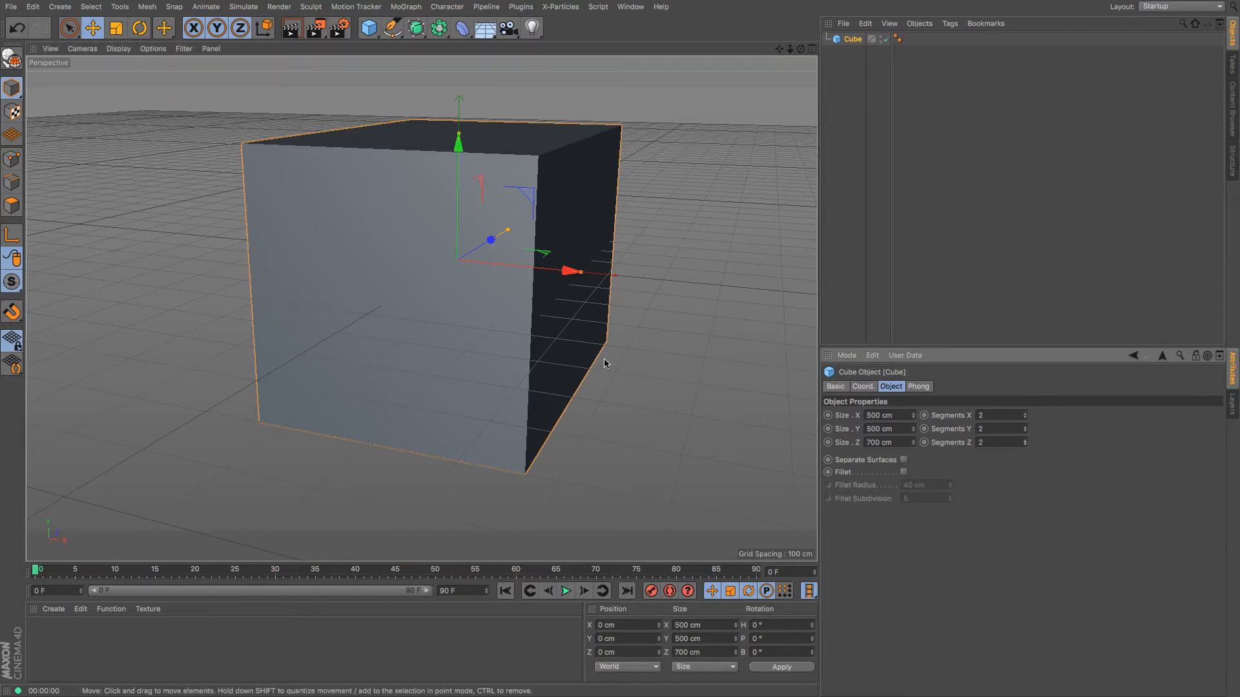
left_click(11, 58)
Step: In polygon mode, select the lower-right polygon on the cube's front face with the Move tool
left_click(11, 183)
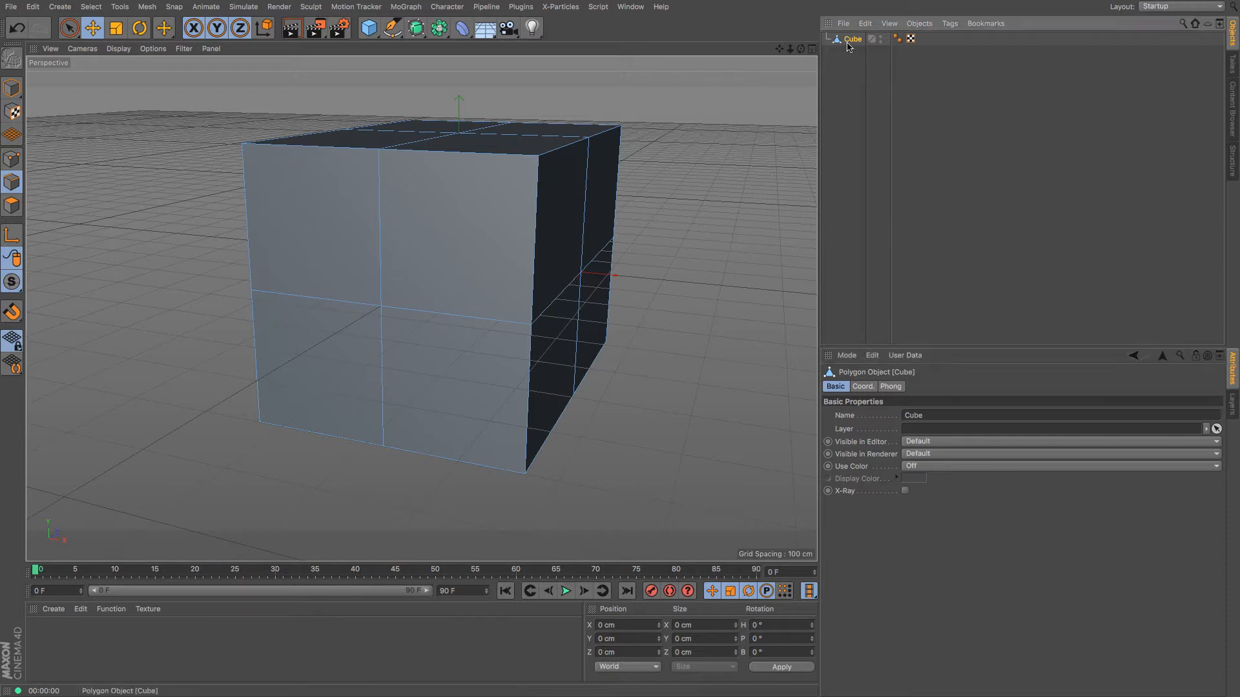
left_click(10, 205)
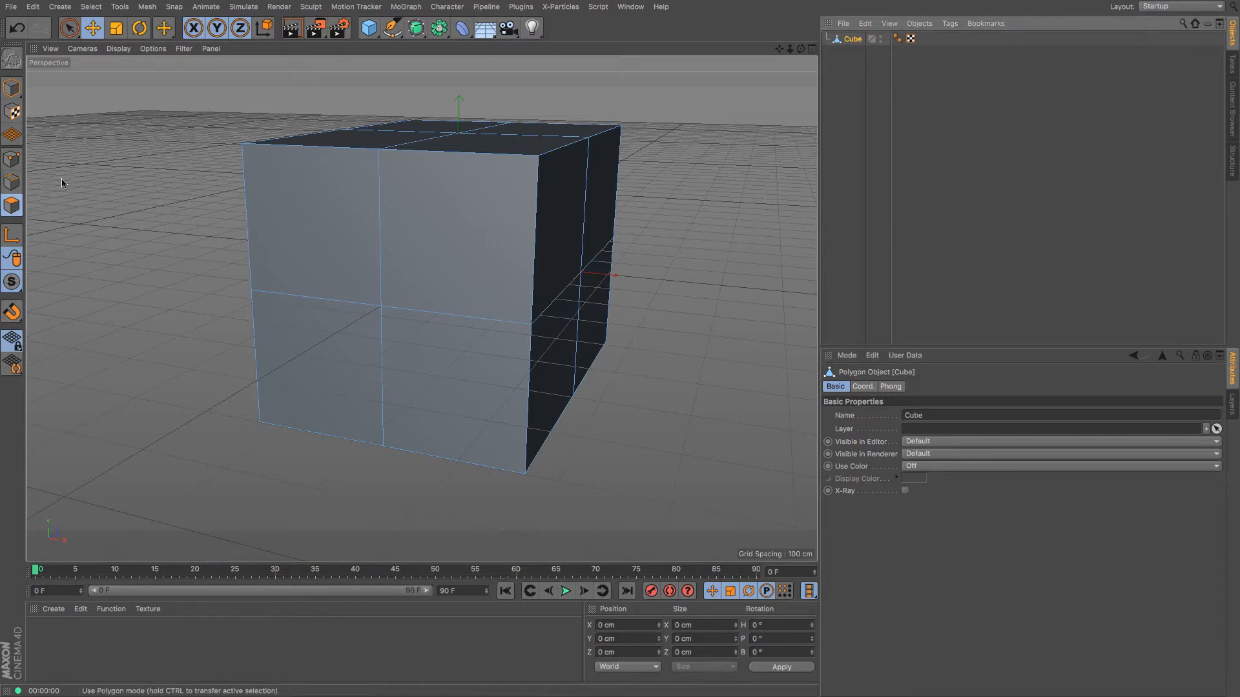
left_click(92, 29)
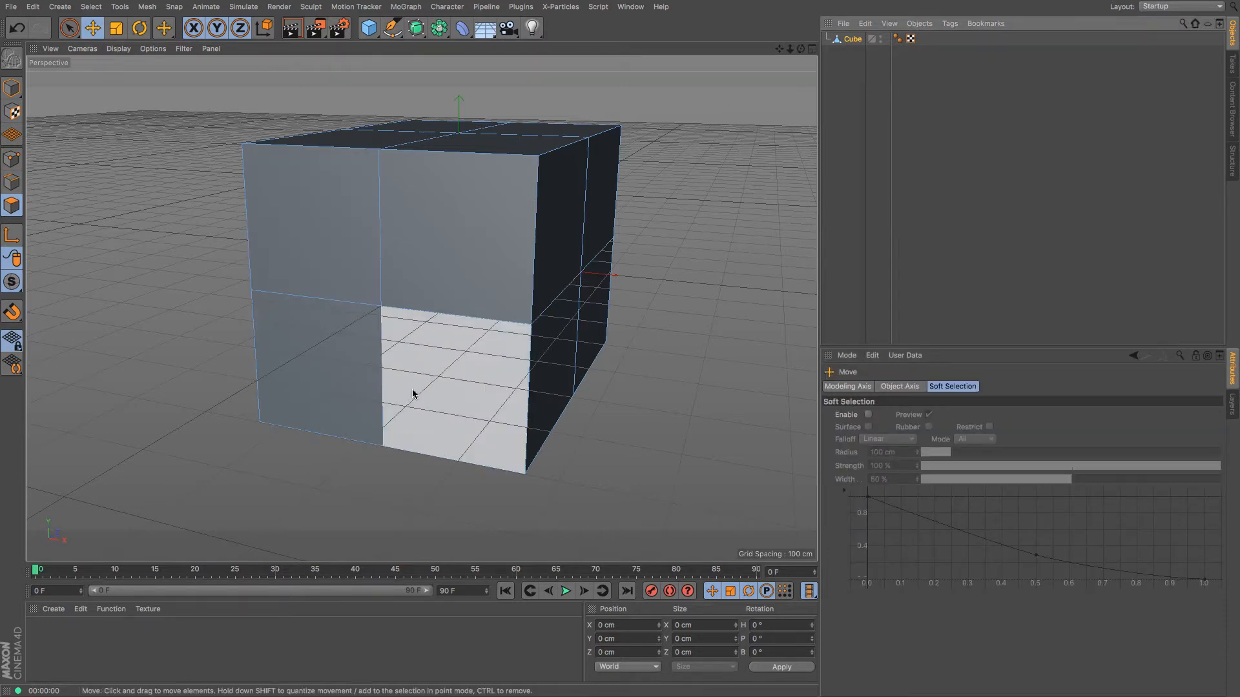
left_click(503, 252)
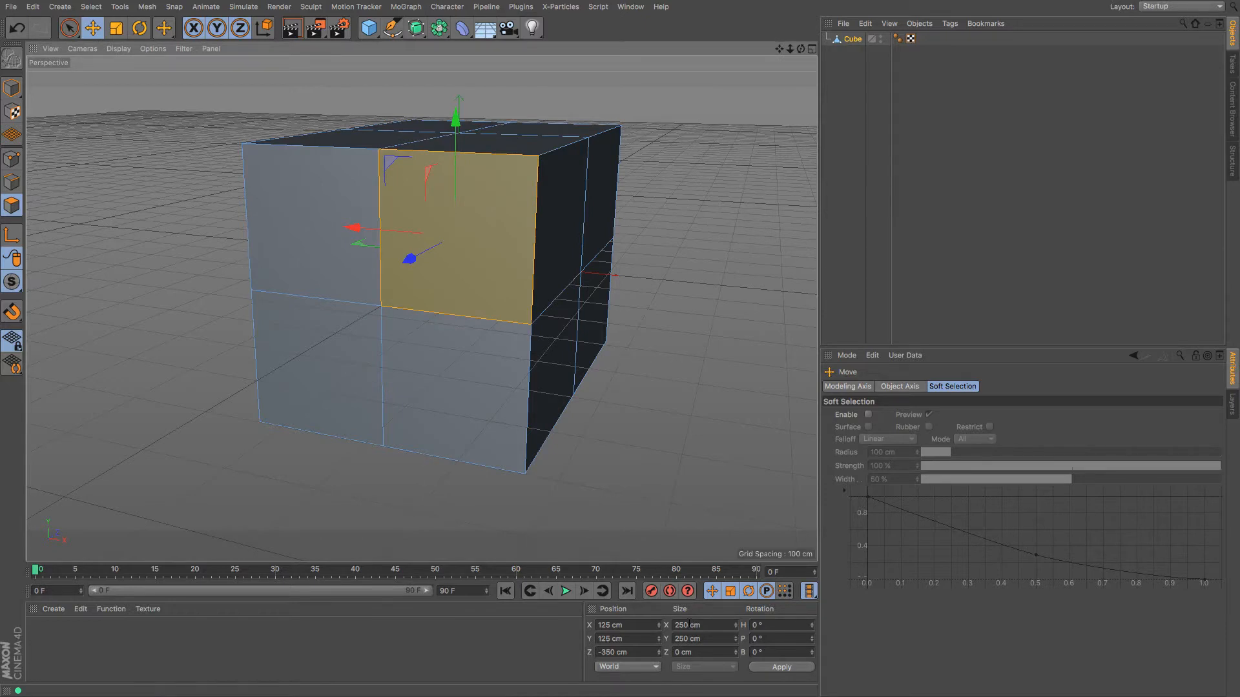
left_click(501, 455)
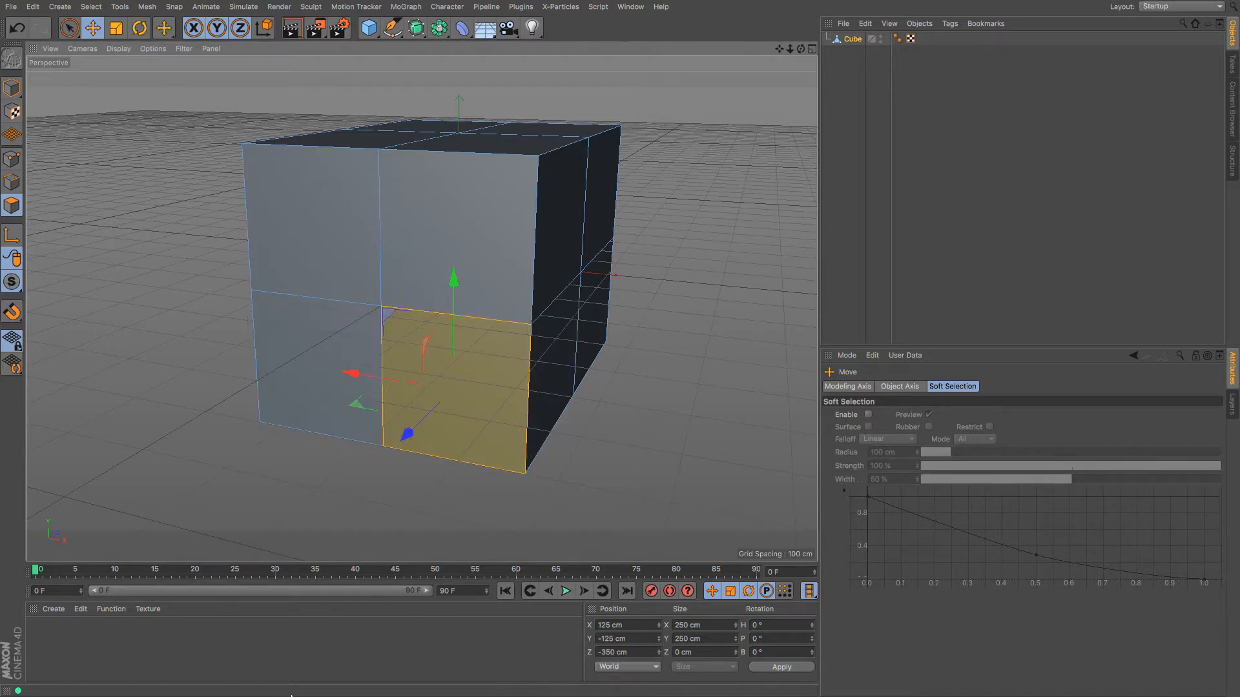
Step: Check the terraced-house reference photo in Chrome, and return to Cinema 4D
left_click(174, 672)
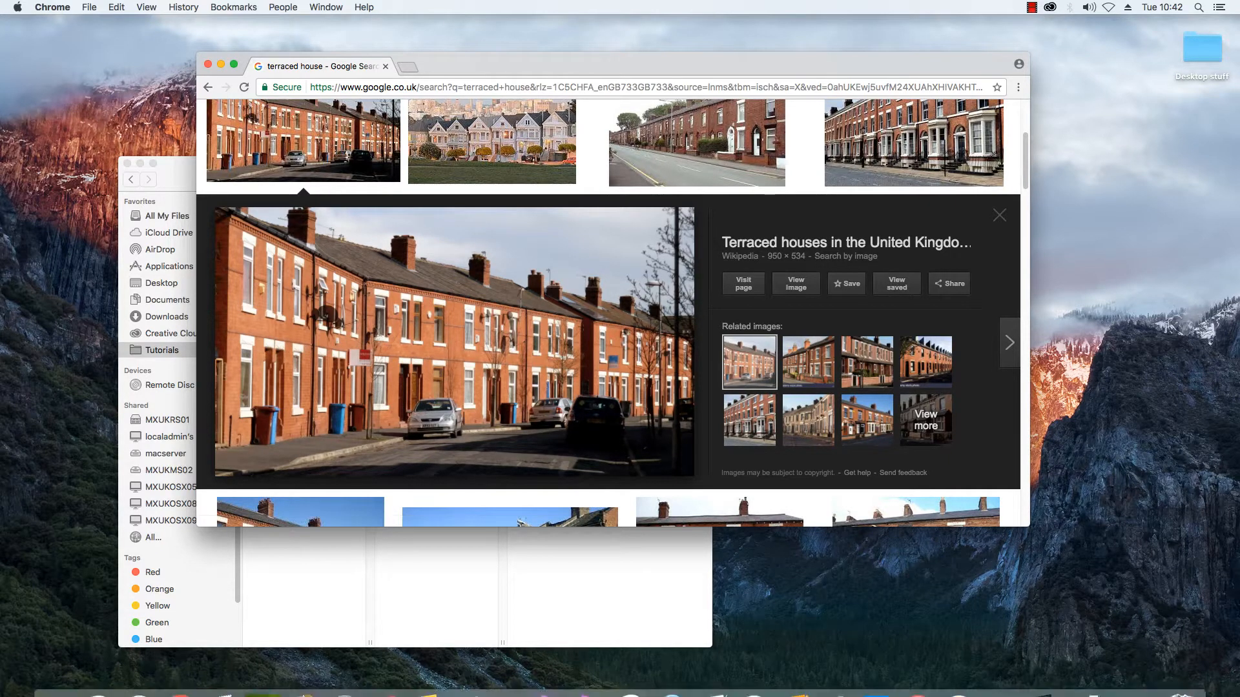
mouse_move(425, 678)
left_click(631, 674)
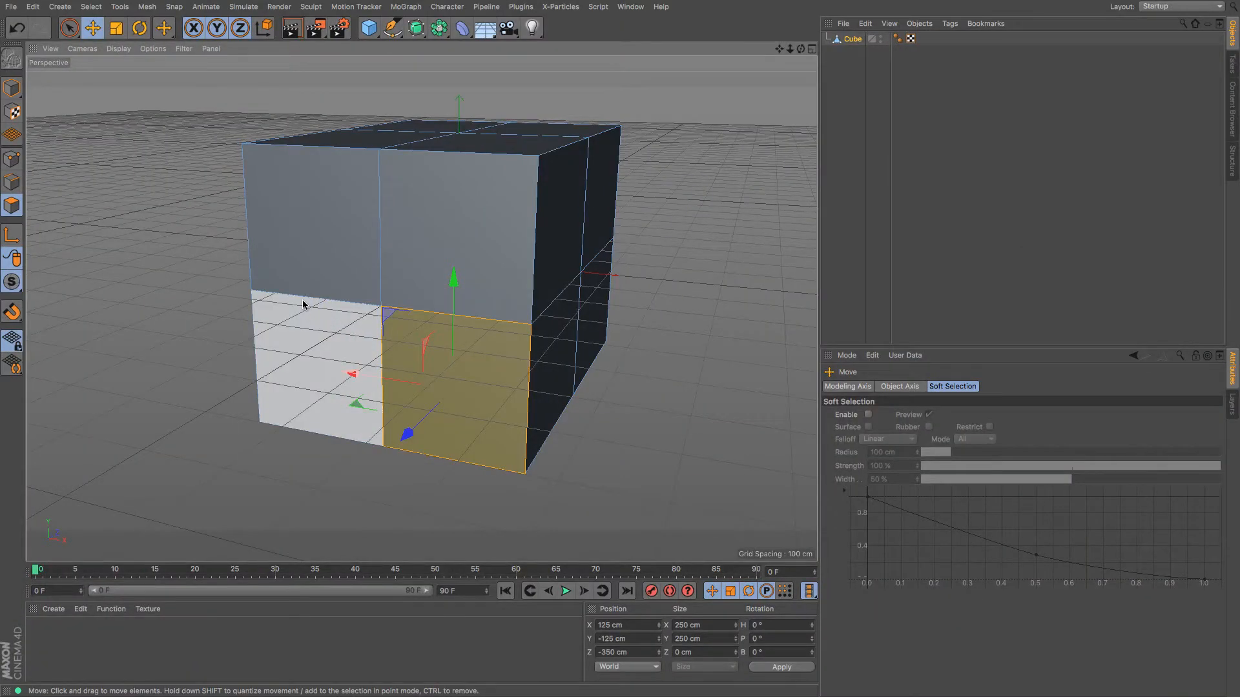
Step: Activate the Line Cut tool and change the interface layout to Model
key("k")
key("k")
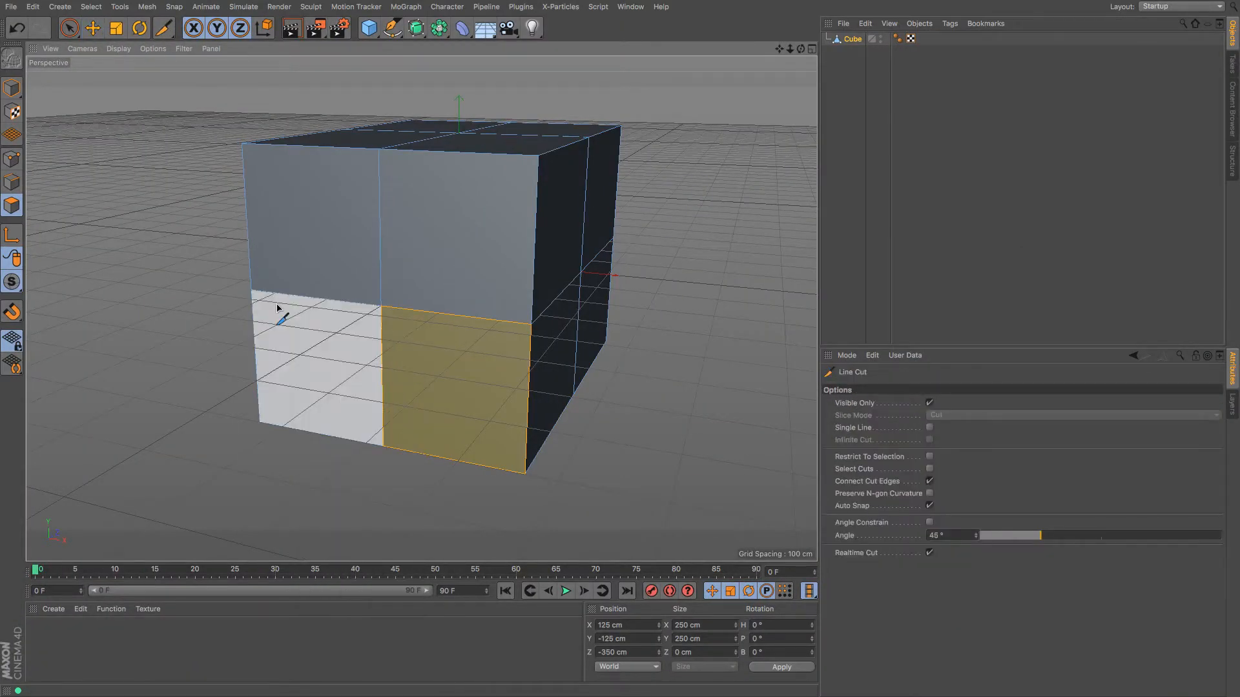
left_click(1117, 314)
left_click(1172, 9)
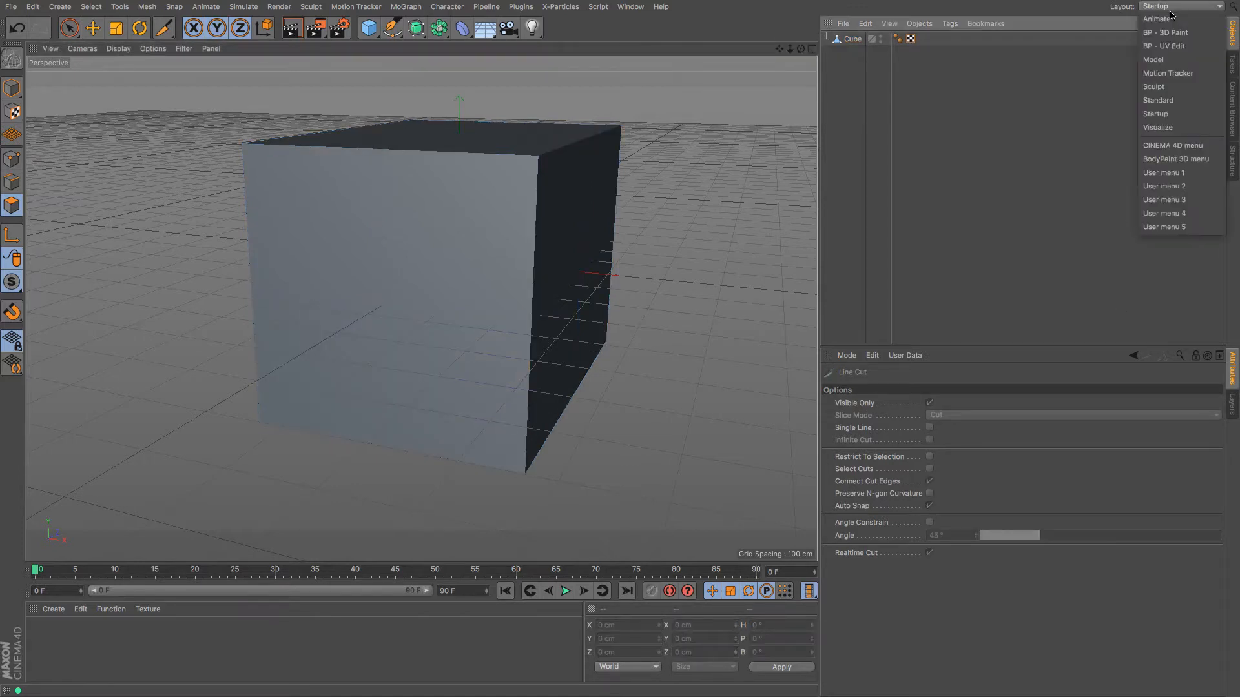
left_click(1154, 60)
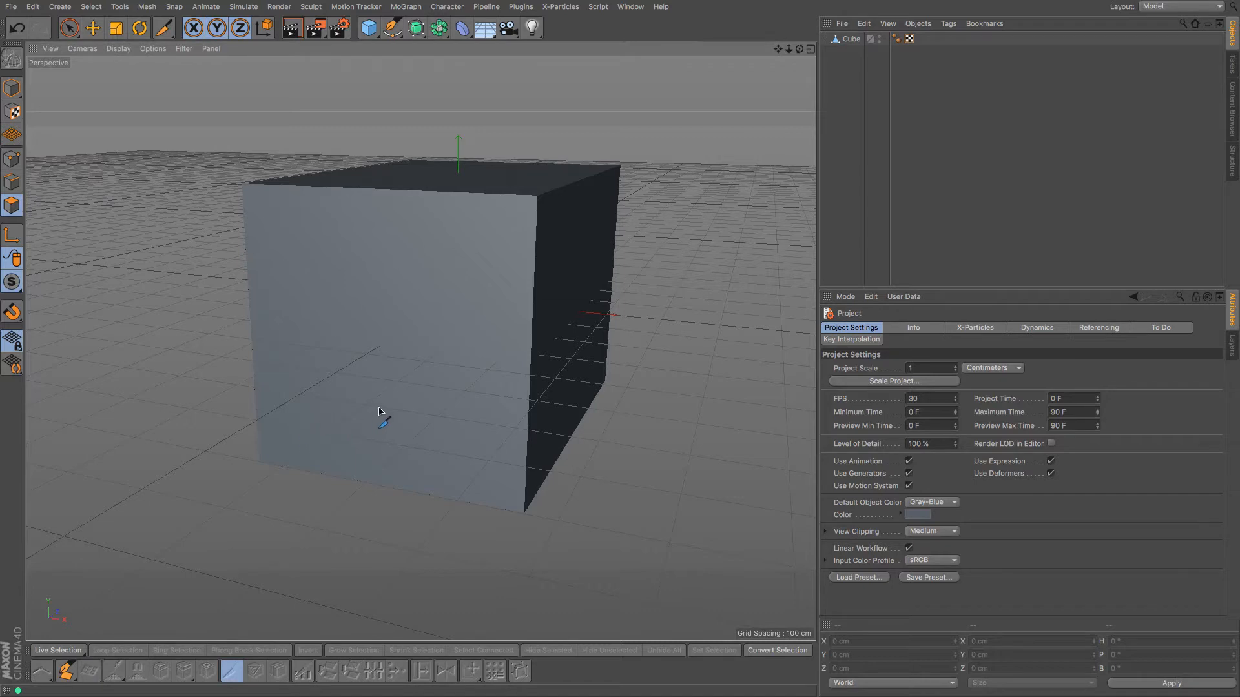
Step: Add a horizontal loop cut around the cube just below its middle edge, with the offset set to 85%
key("m")
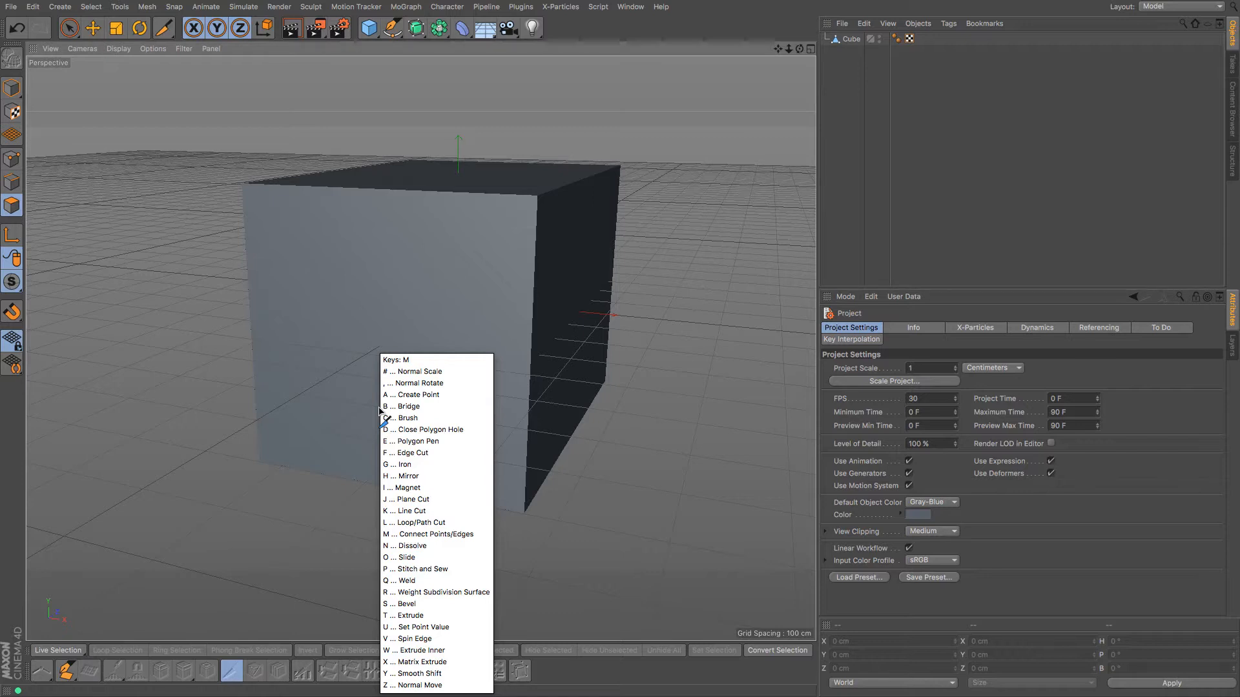
key("l")
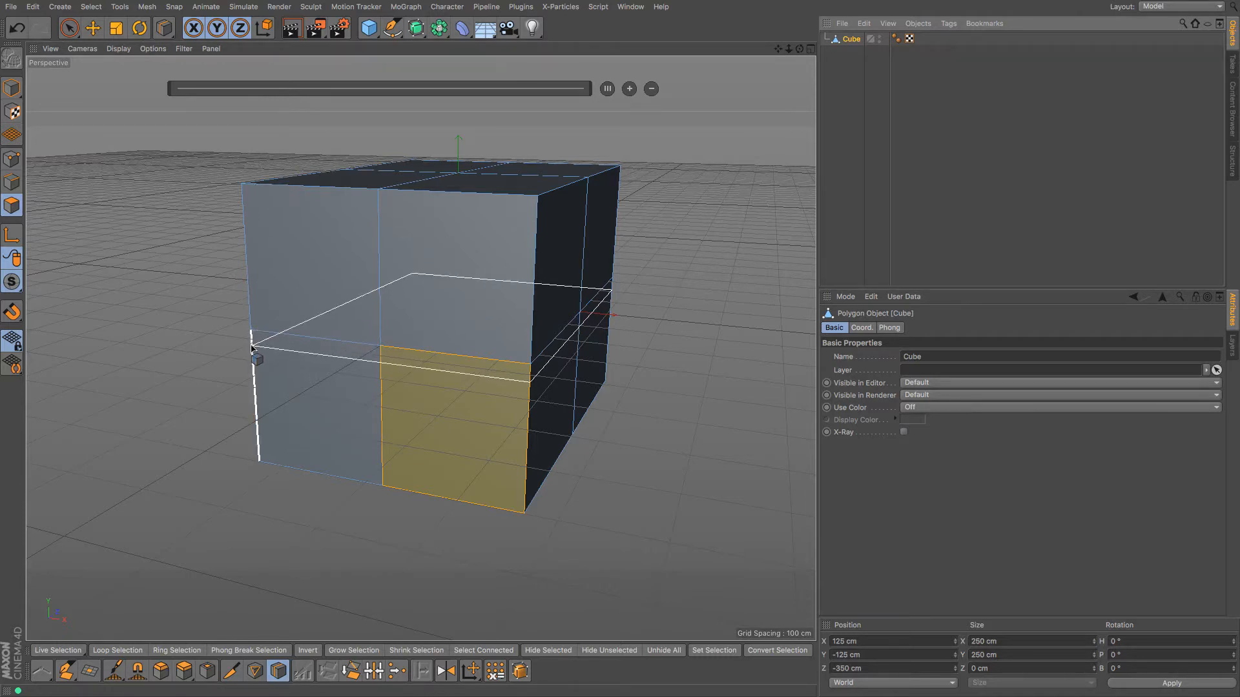
left_click(252, 348)
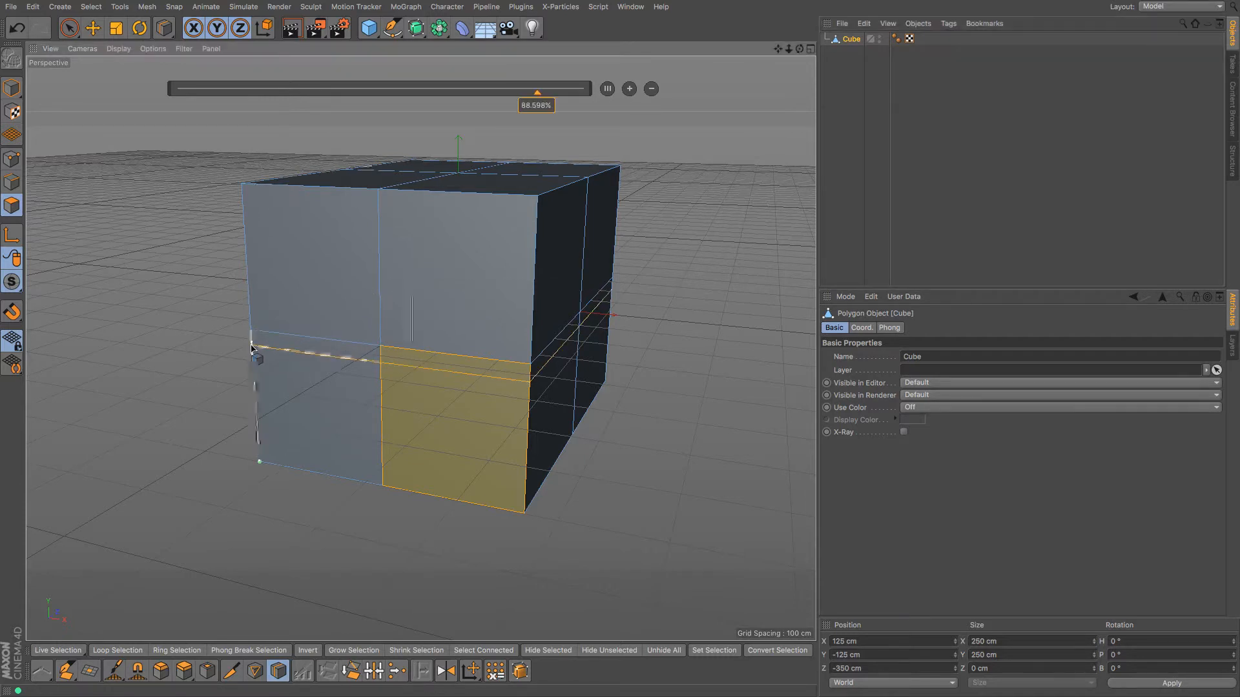
left_click_drag(545, 109, 536, 107)
double_click(536, 106)
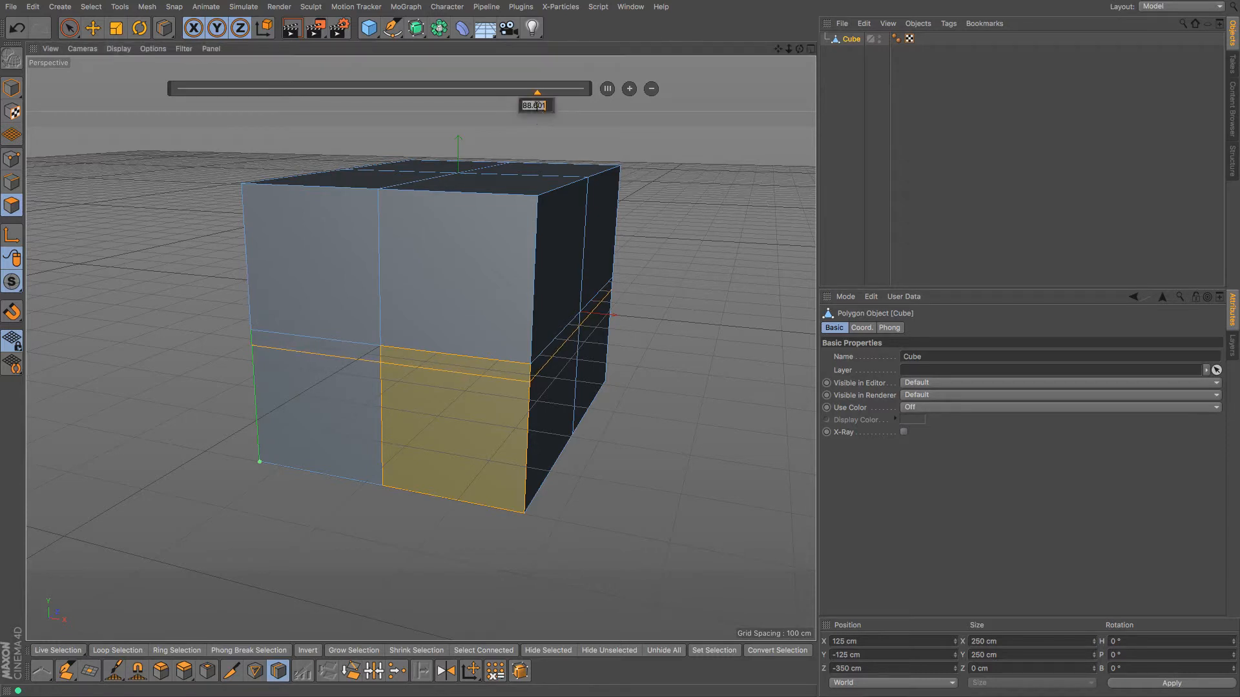
type("85")
key("Return")
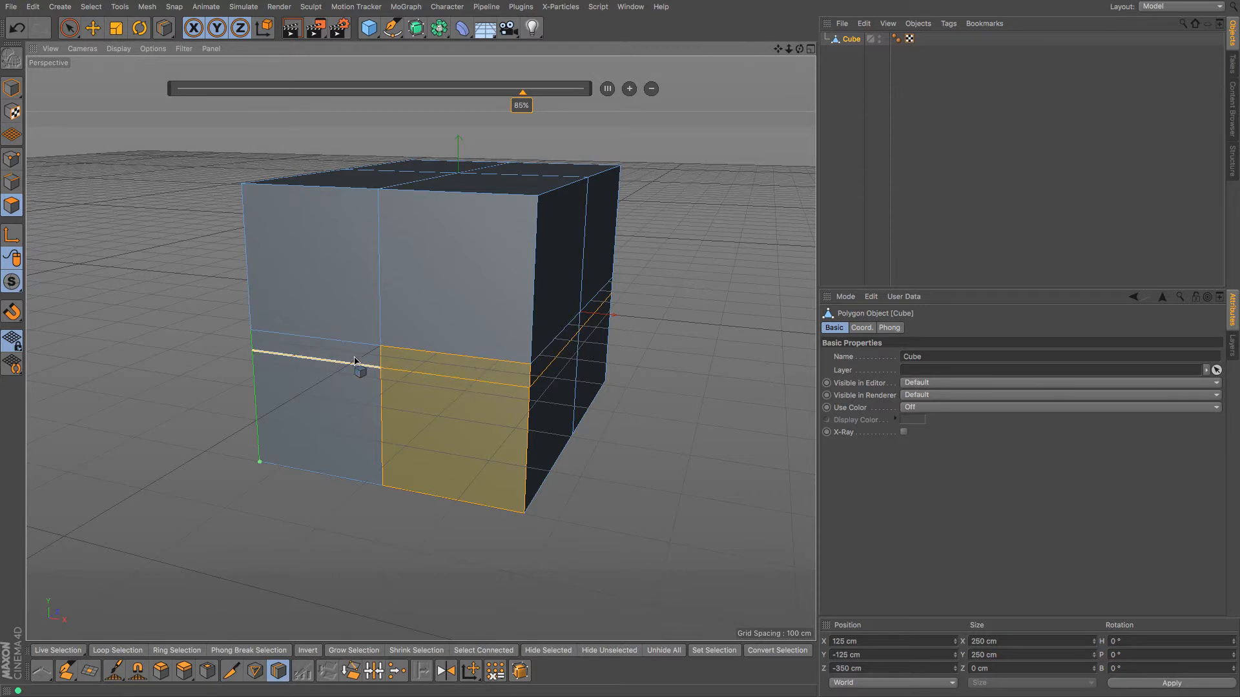
Step: Add a horizontal loop cut around the cube just below its top edge, with the offset set to 85%
left_click(240, 203)
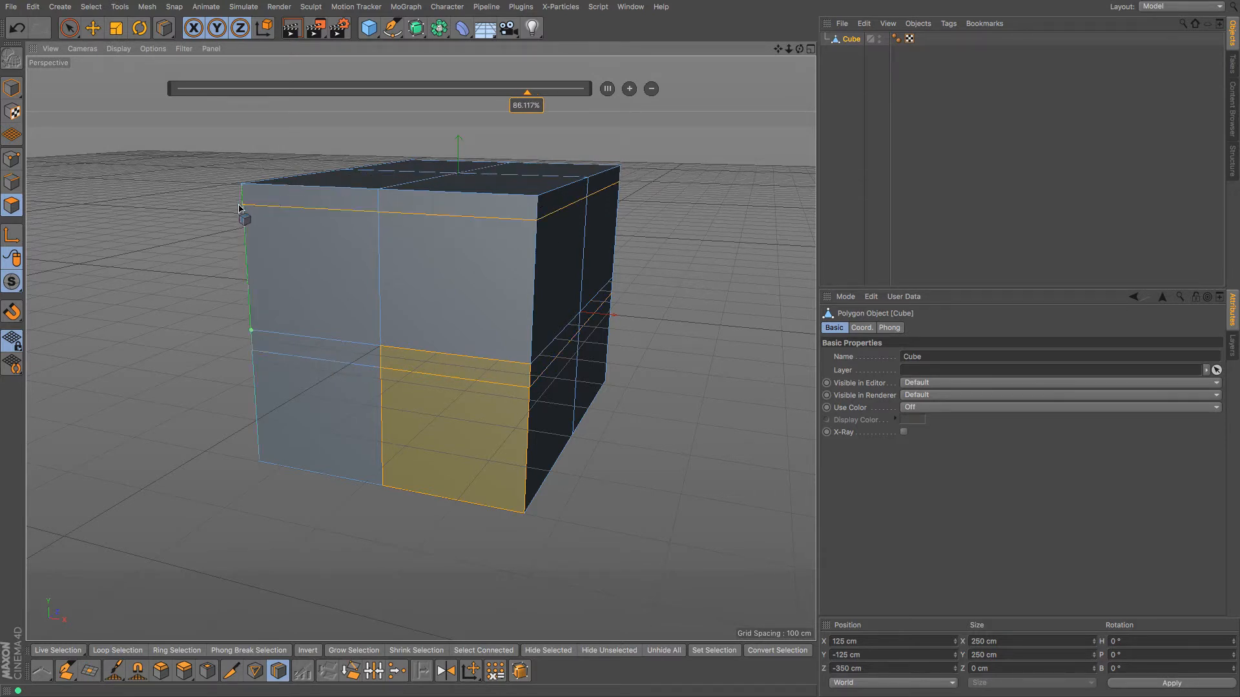
double_click(523, 106)
type("85")
key("Return")
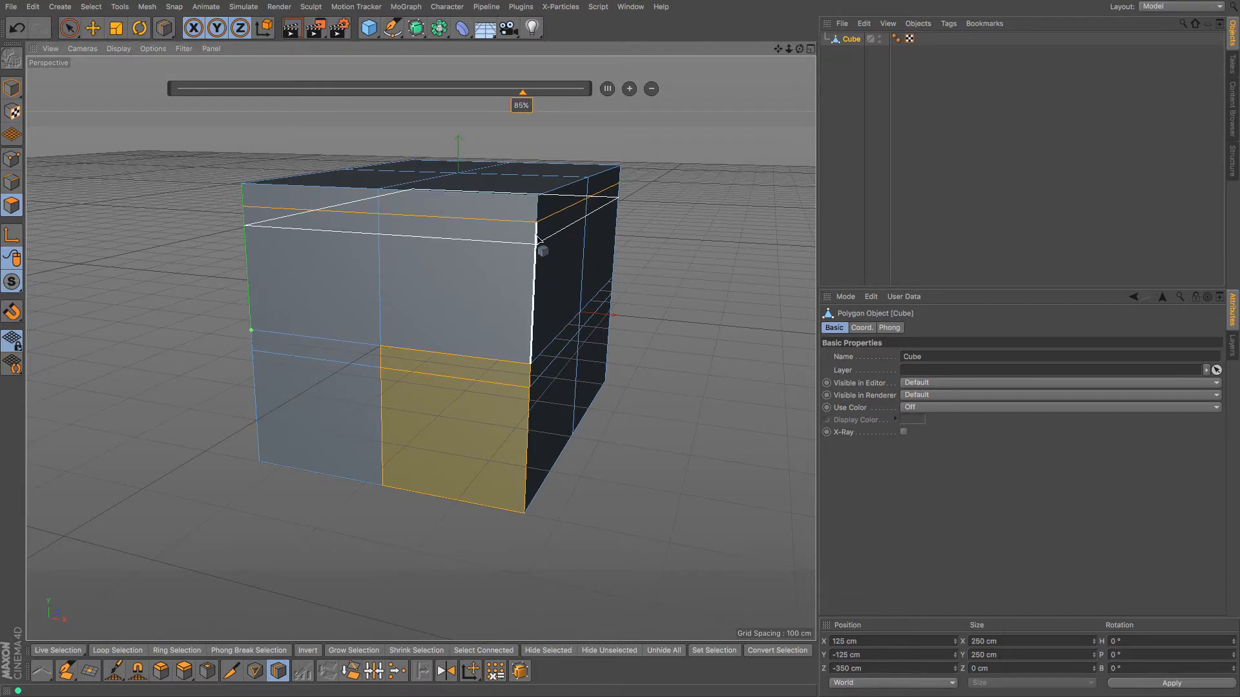
Step: Add a second horizontal loop cut directly beneath the uppermost one, with the offset set to 85%
left_click(247, 222)
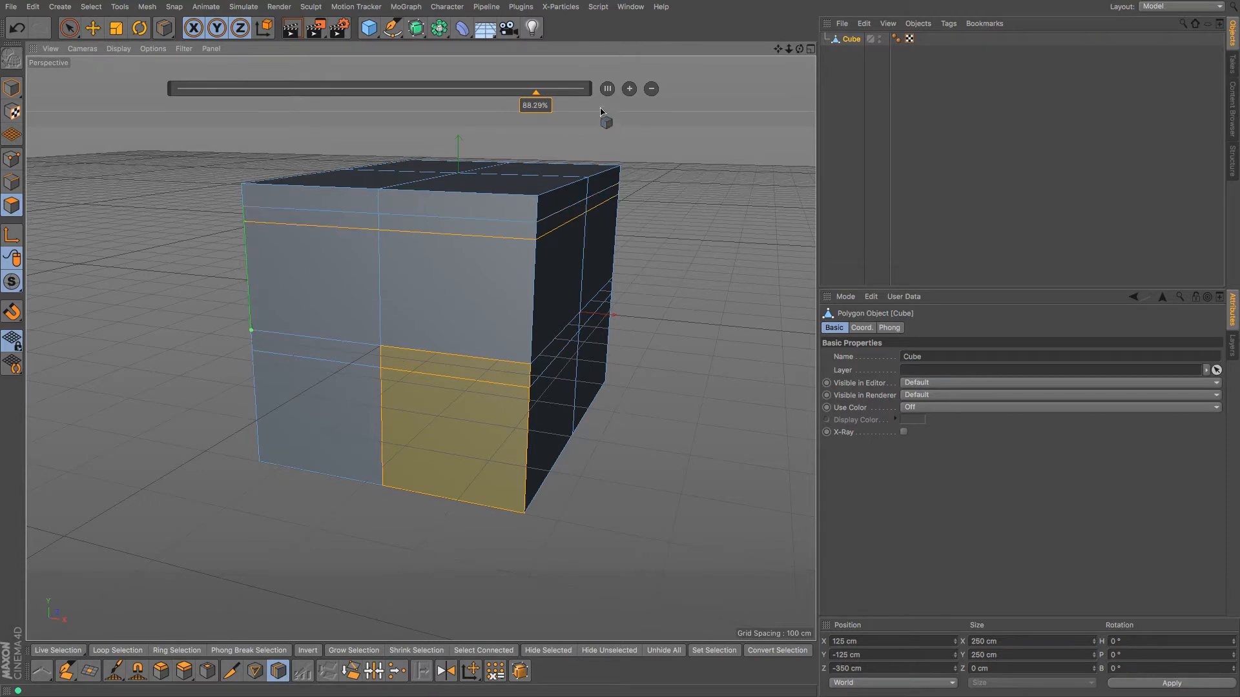
double_click(535, 107)
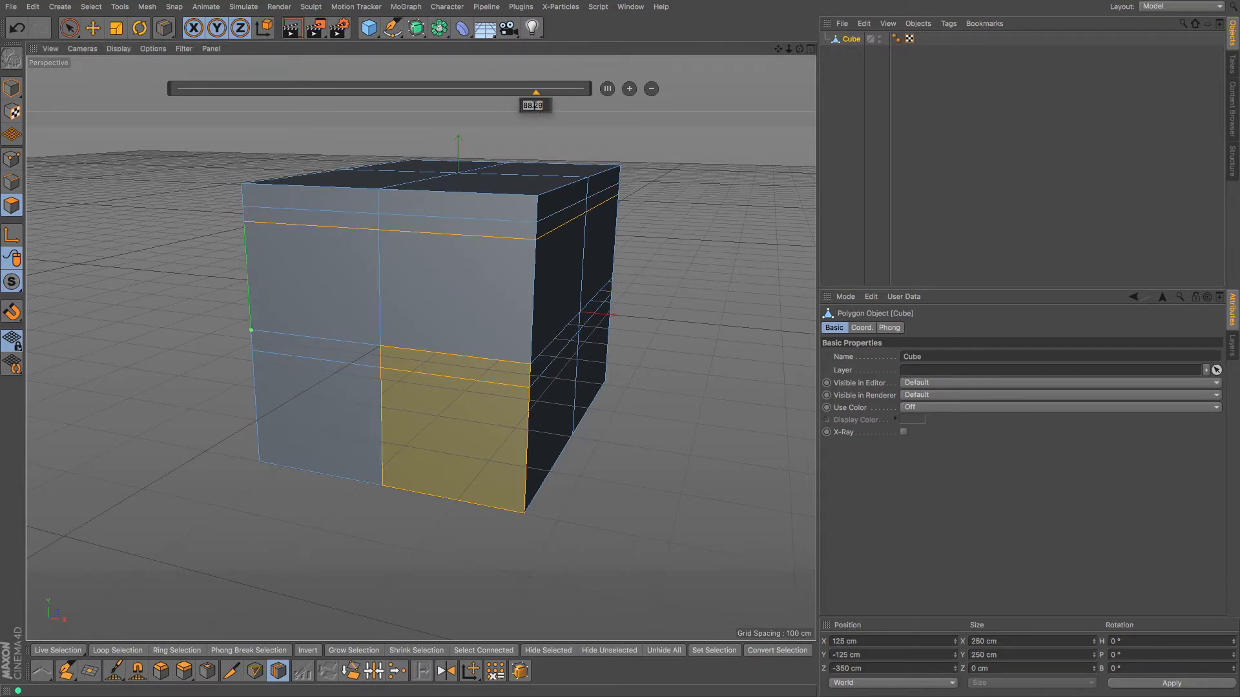
type("85")
key("Return")
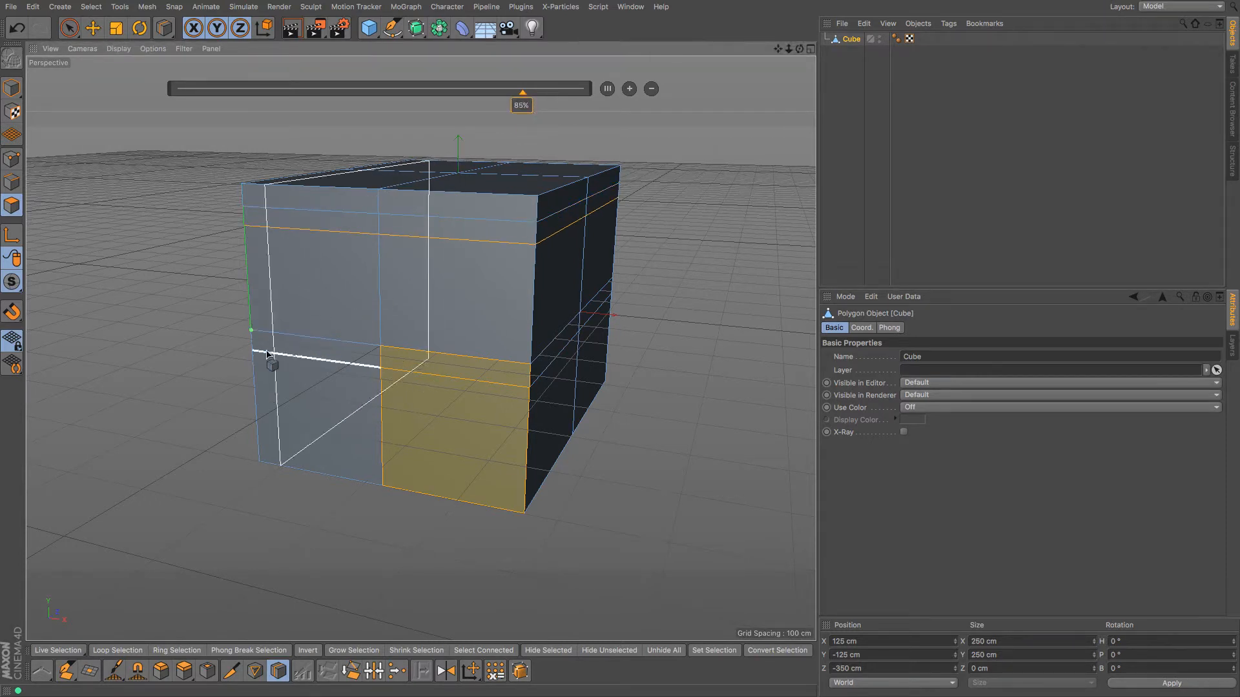
Step: Add another horizontal loop cut beneath the one just below the cube's middle, with the offset set to 85%
left_click(247, 371)
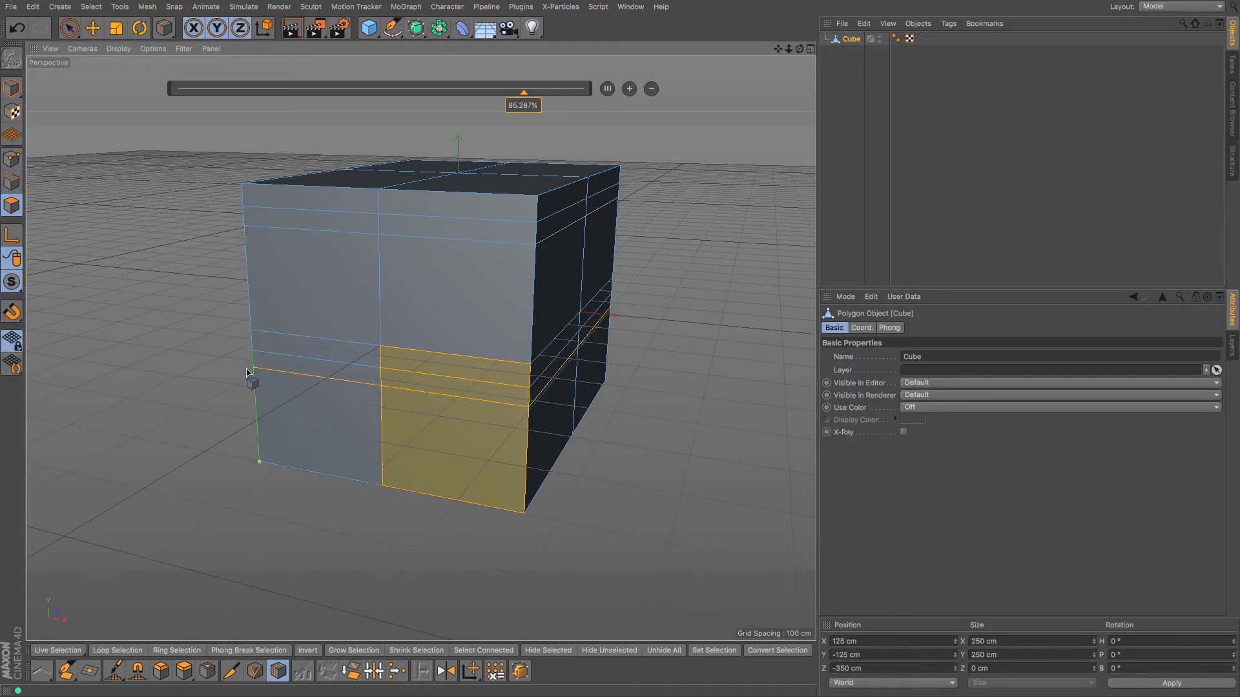
double_click(521, 105)
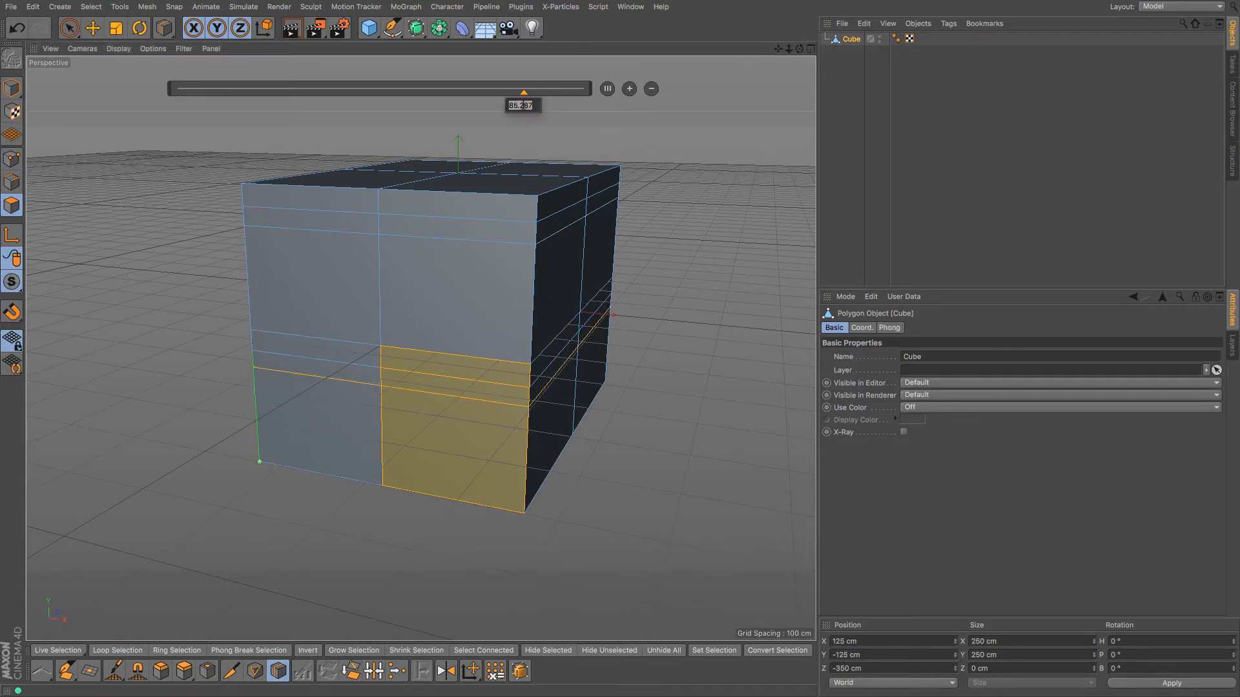
type("85")
key("Return")
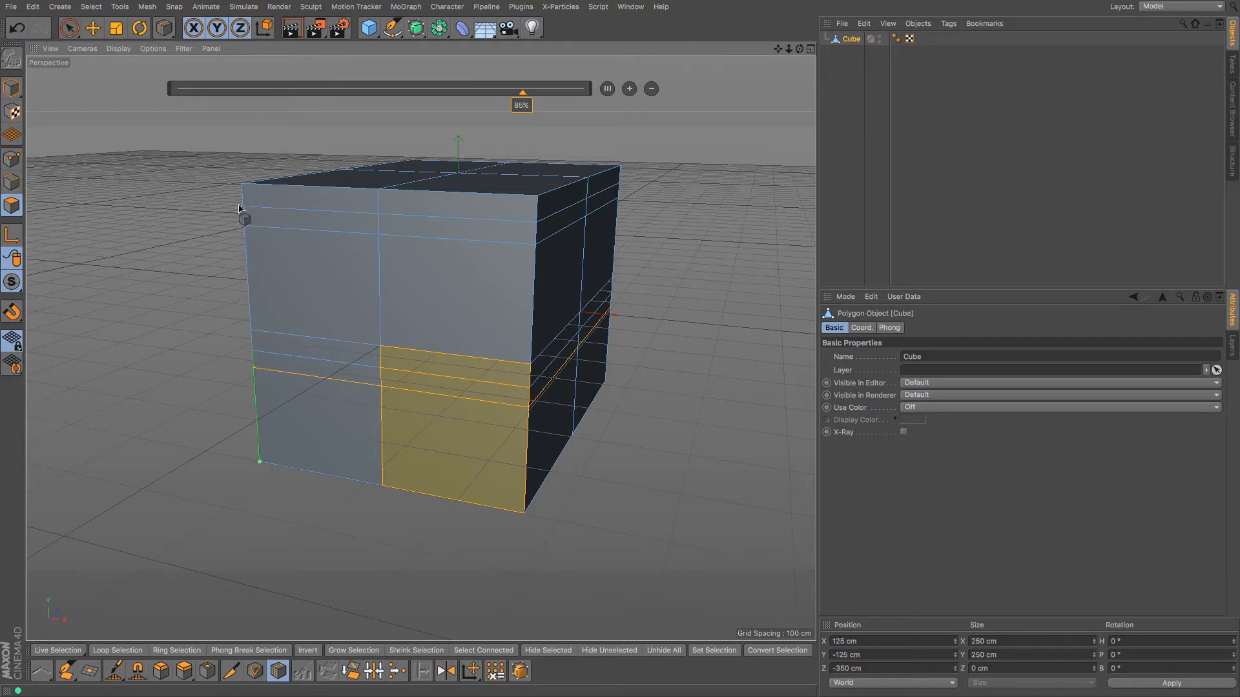
Step: Try Live Selection on the front face's lower-right polygon and the narrow strip above it, then reselect only the large polygon
left_click(92, 31)
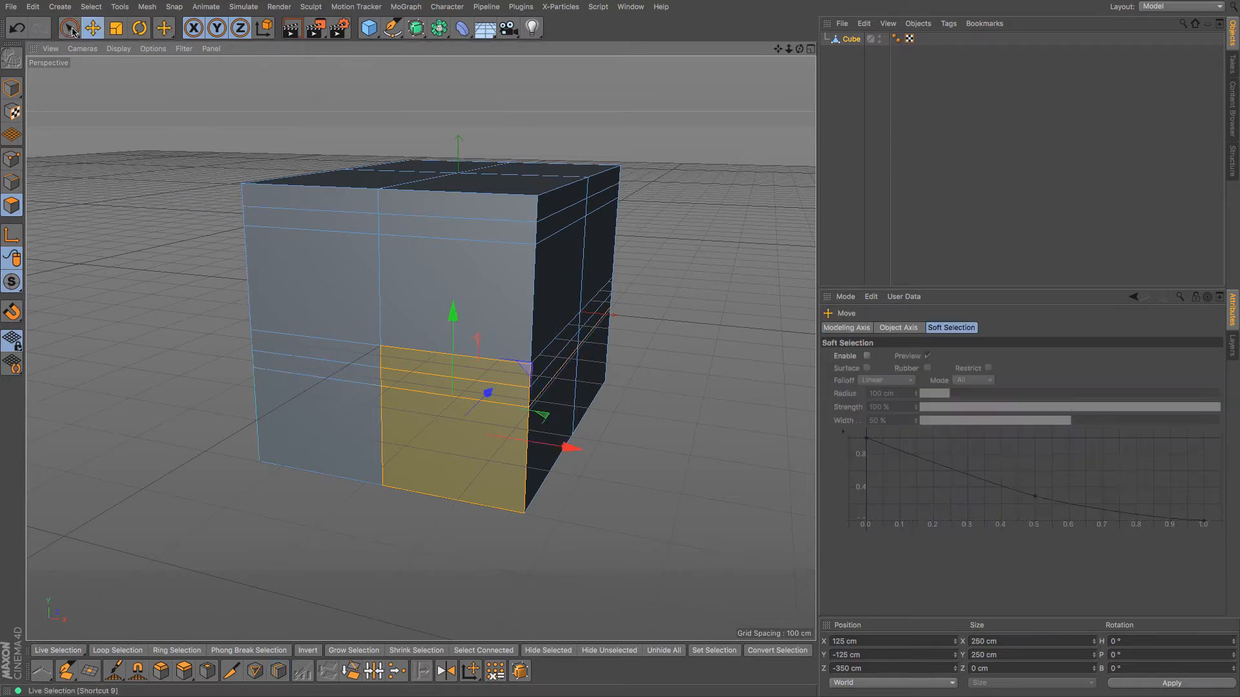
left_click(71, 29)
left_click(478, 478)
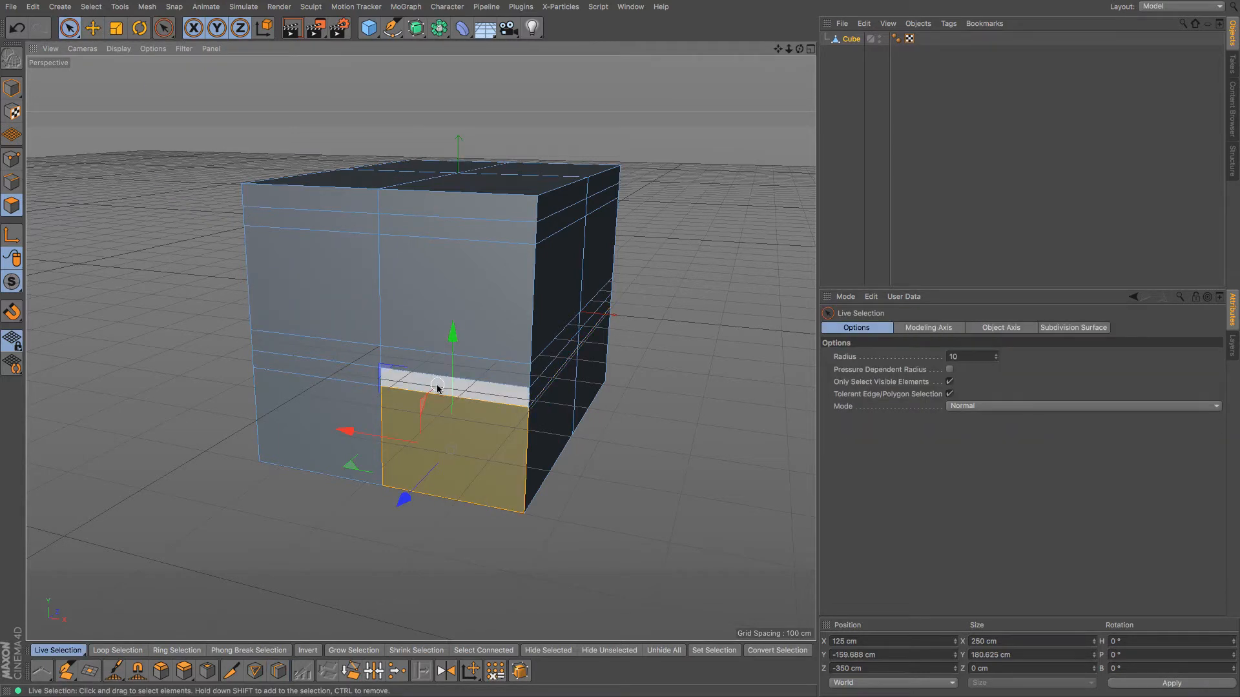
left_click(399, 389, "shift")
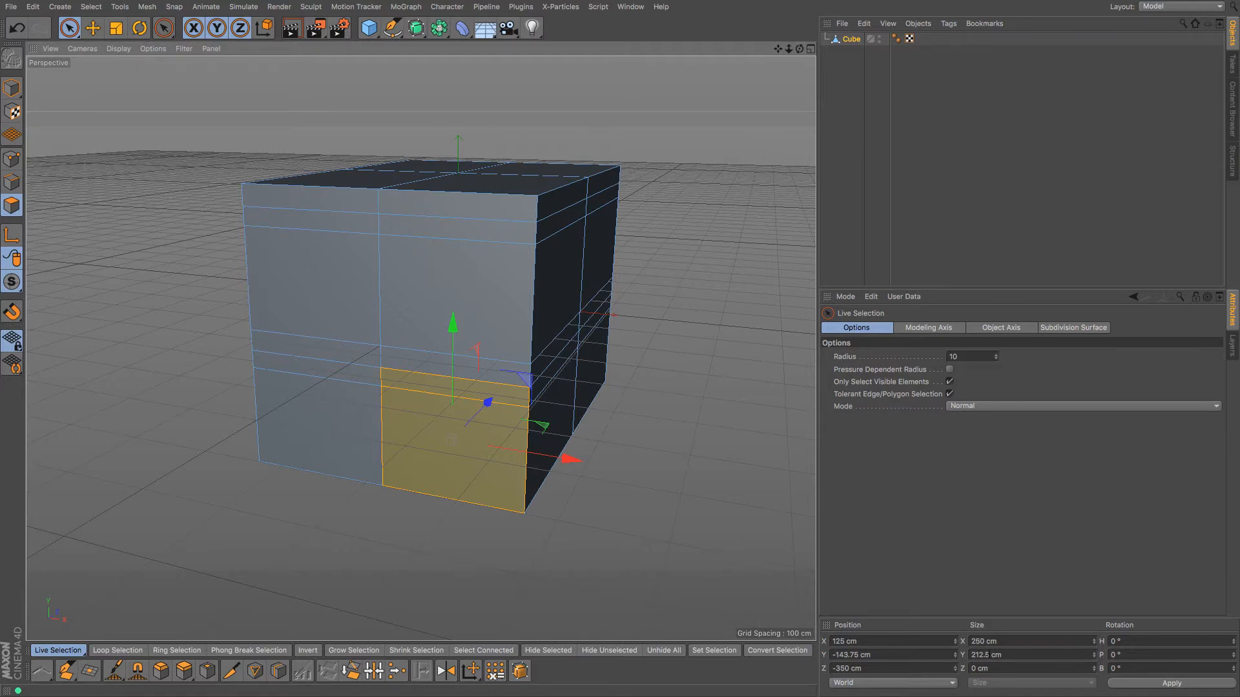
left_click(471, 487)
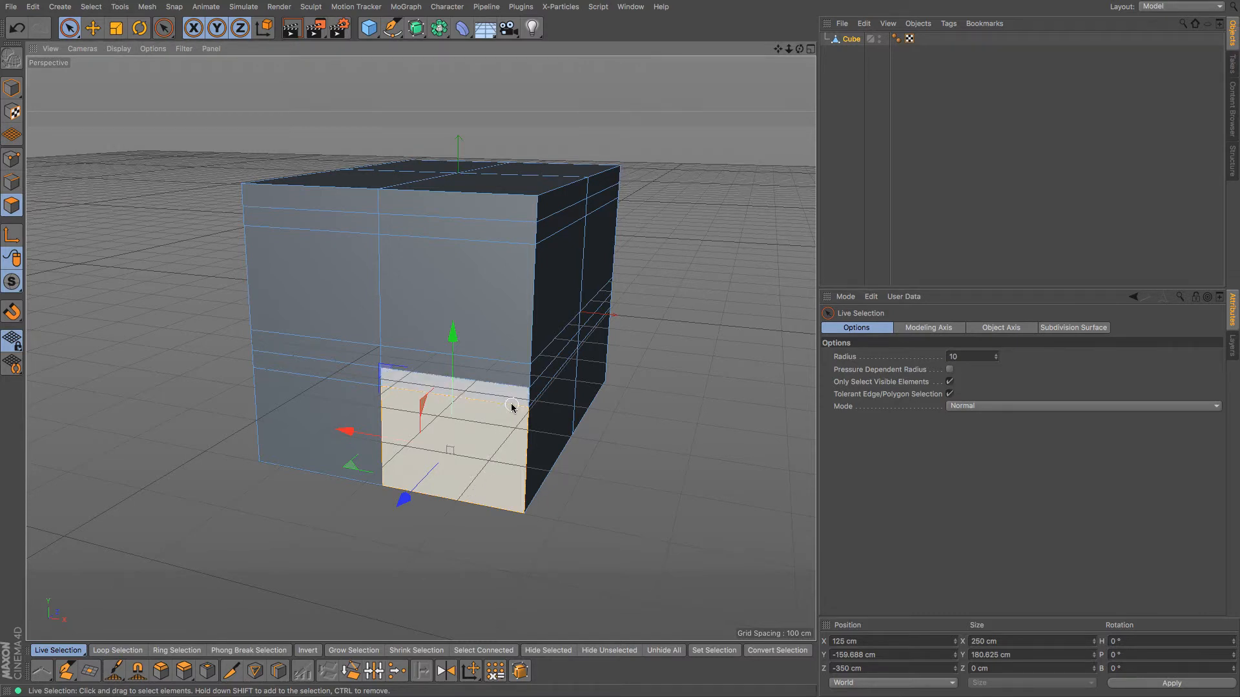
Step: Loop-select the two narrow polygon bands around the cube's middle and move them up about 22 cm along Y
key("u")
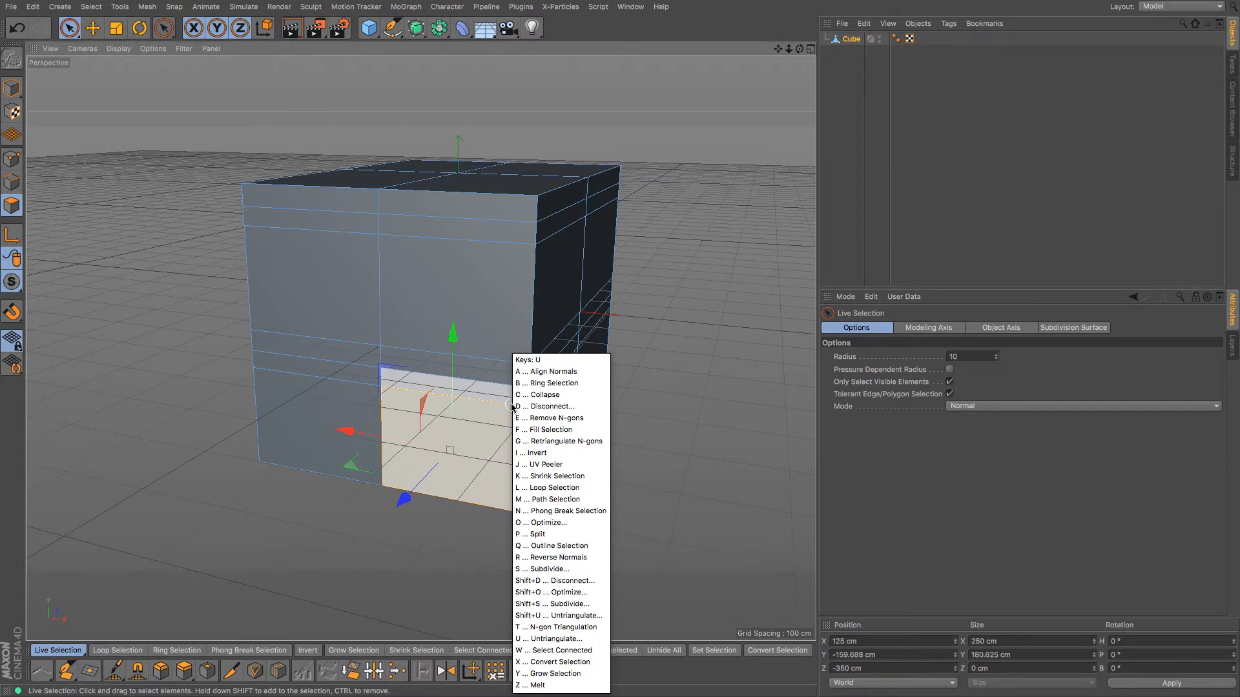
key("l")
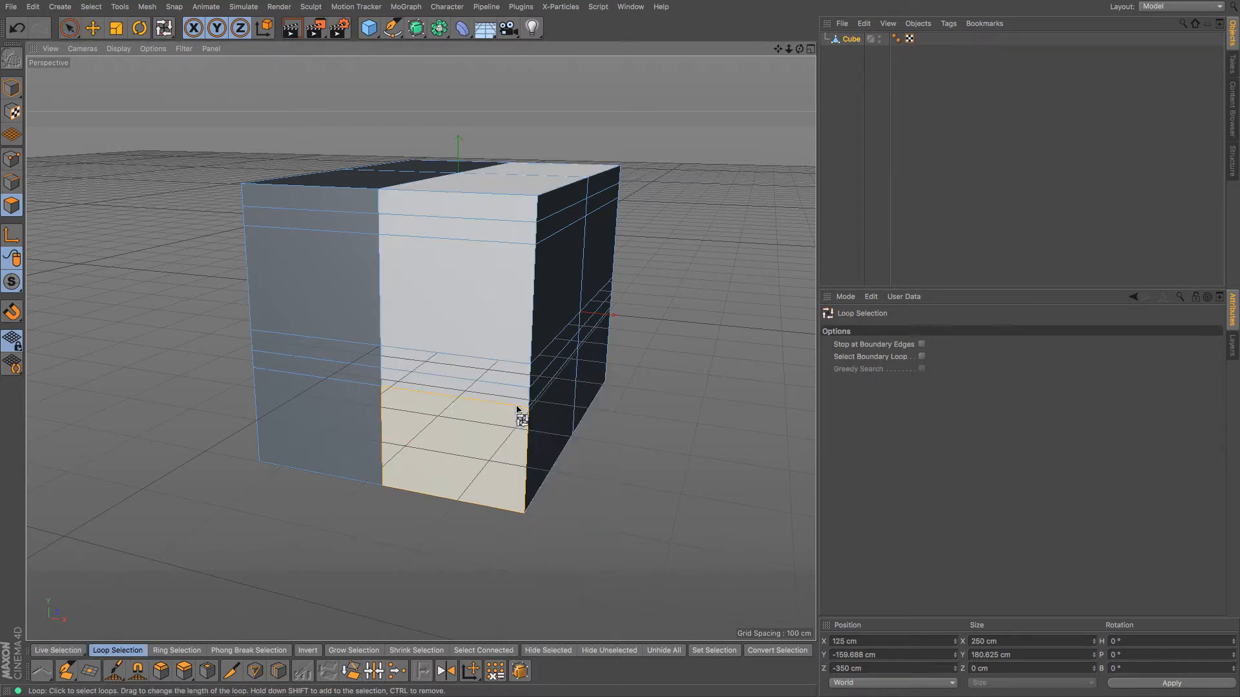
left_click(375, 378)
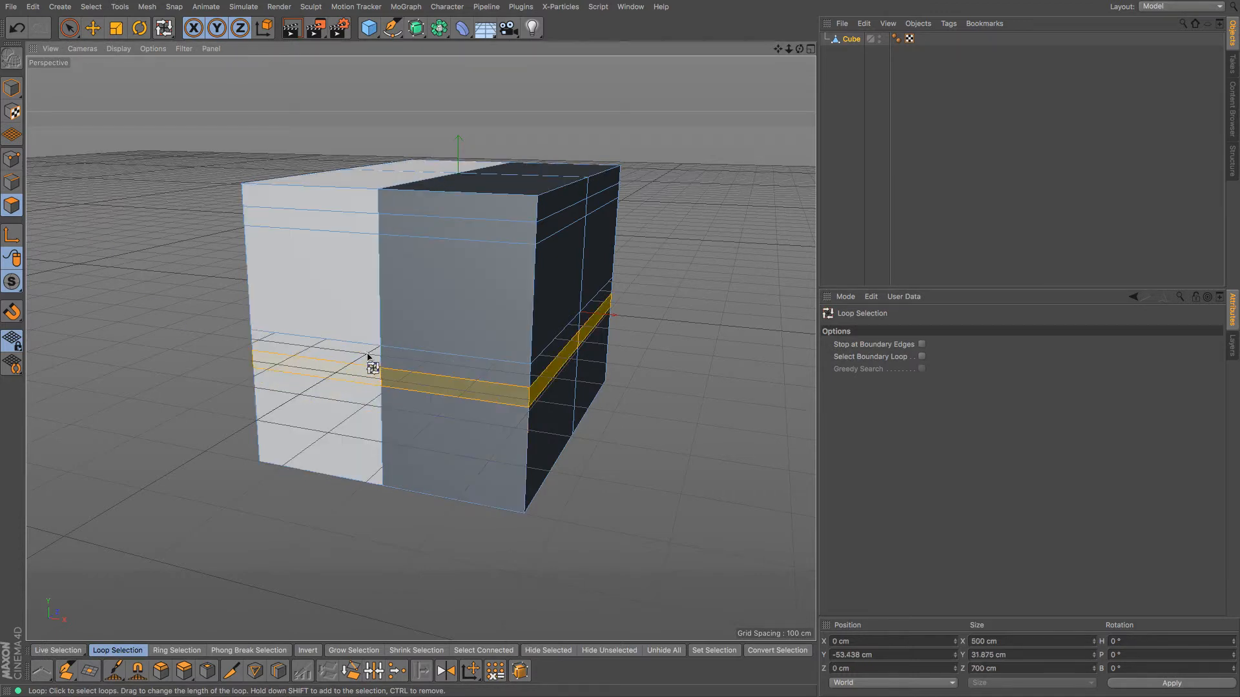
left_click(385, 356, "shift")
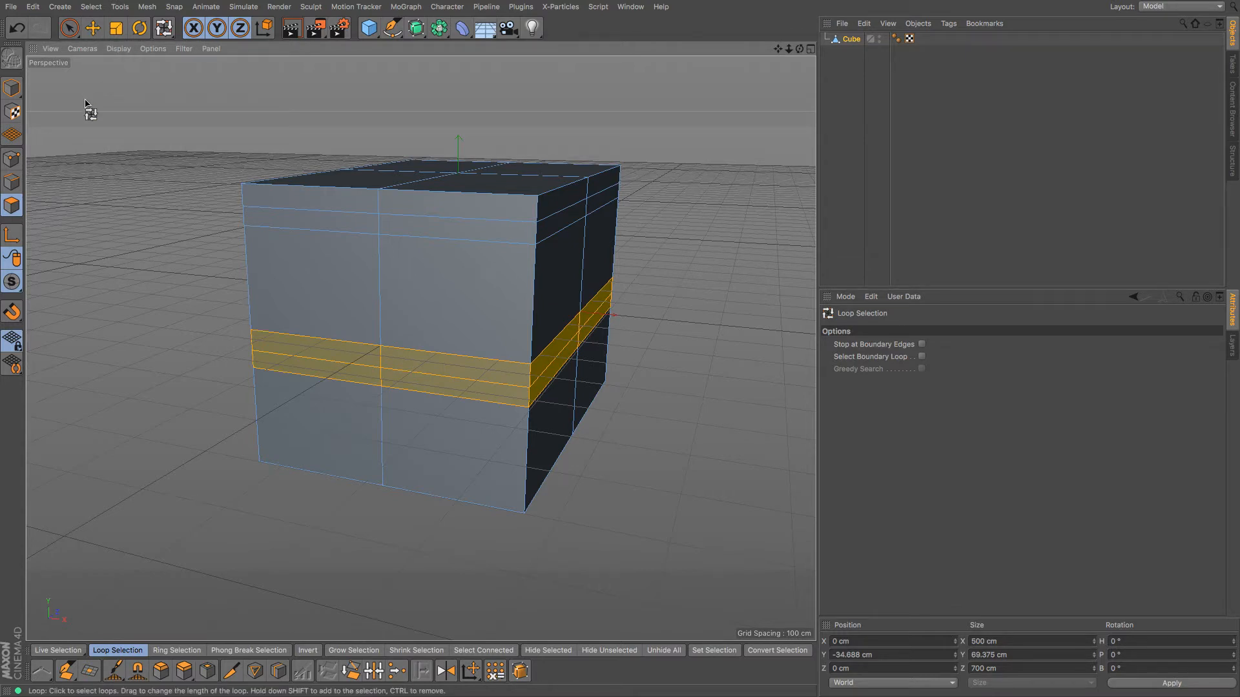
left_click(92, 28)
left_click_drag(458, 205, 463, 191)
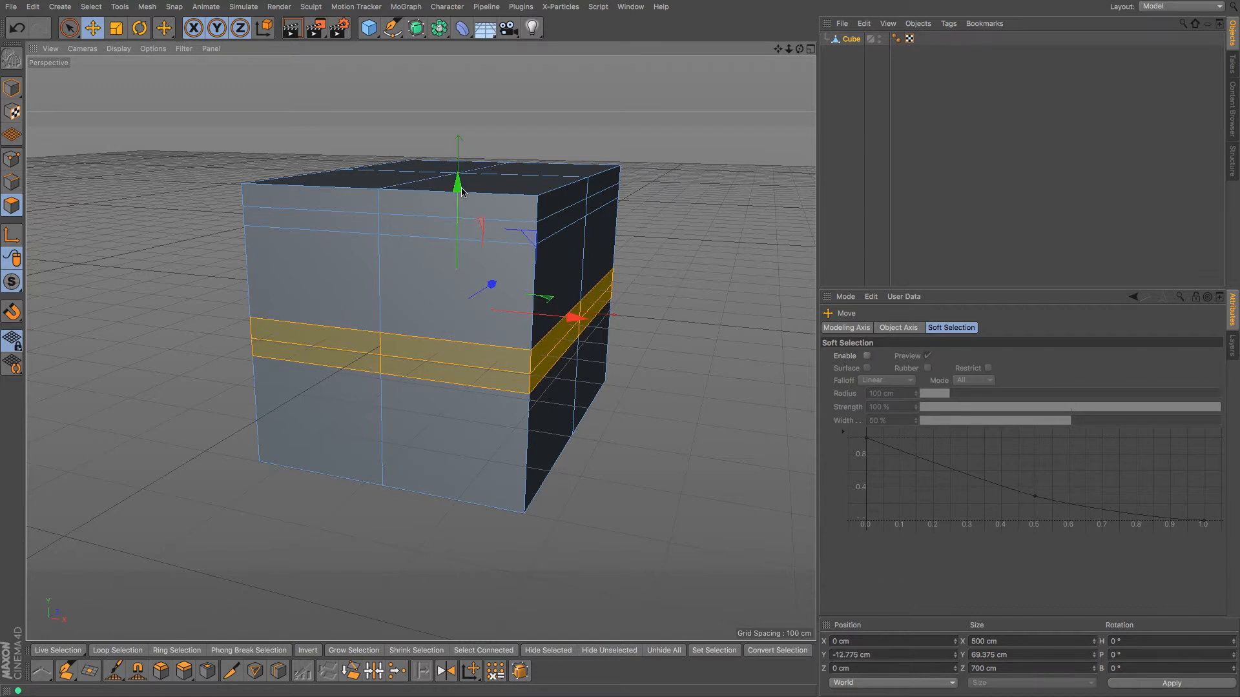
Step: Select in turn the front face's lower-right polygon, the narrow strip above it, and the matching strip on the left half
left_click(442, 422)
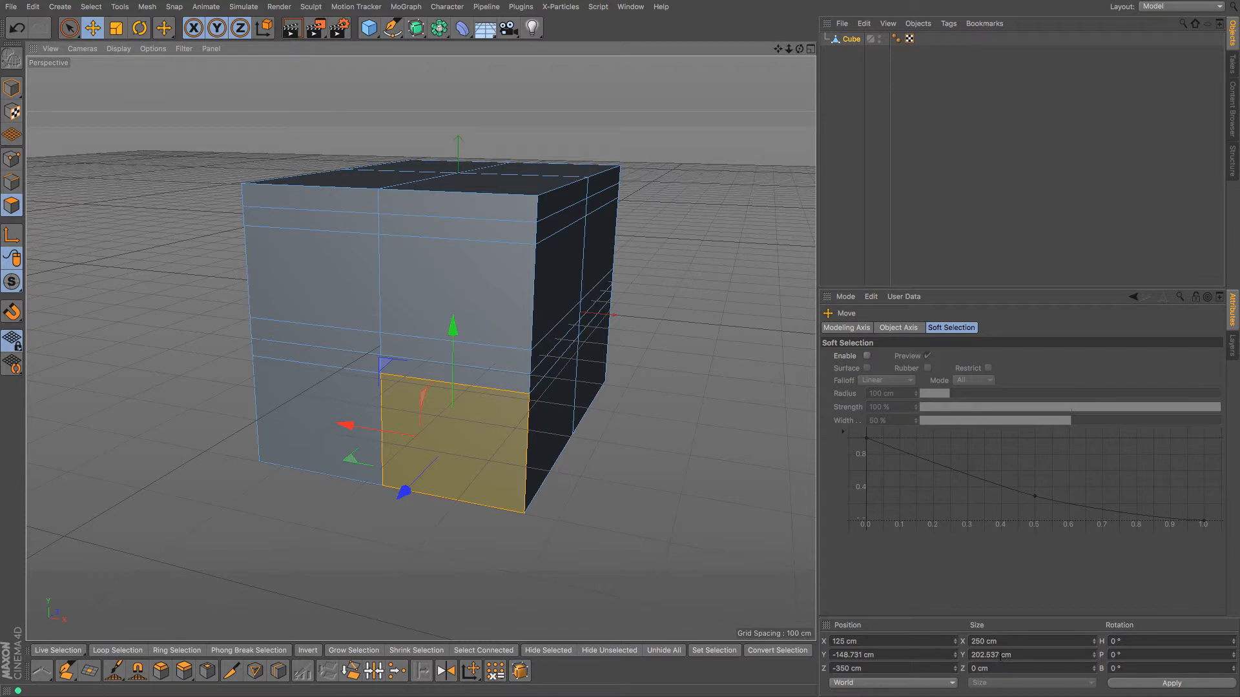
left_click(483, 383)
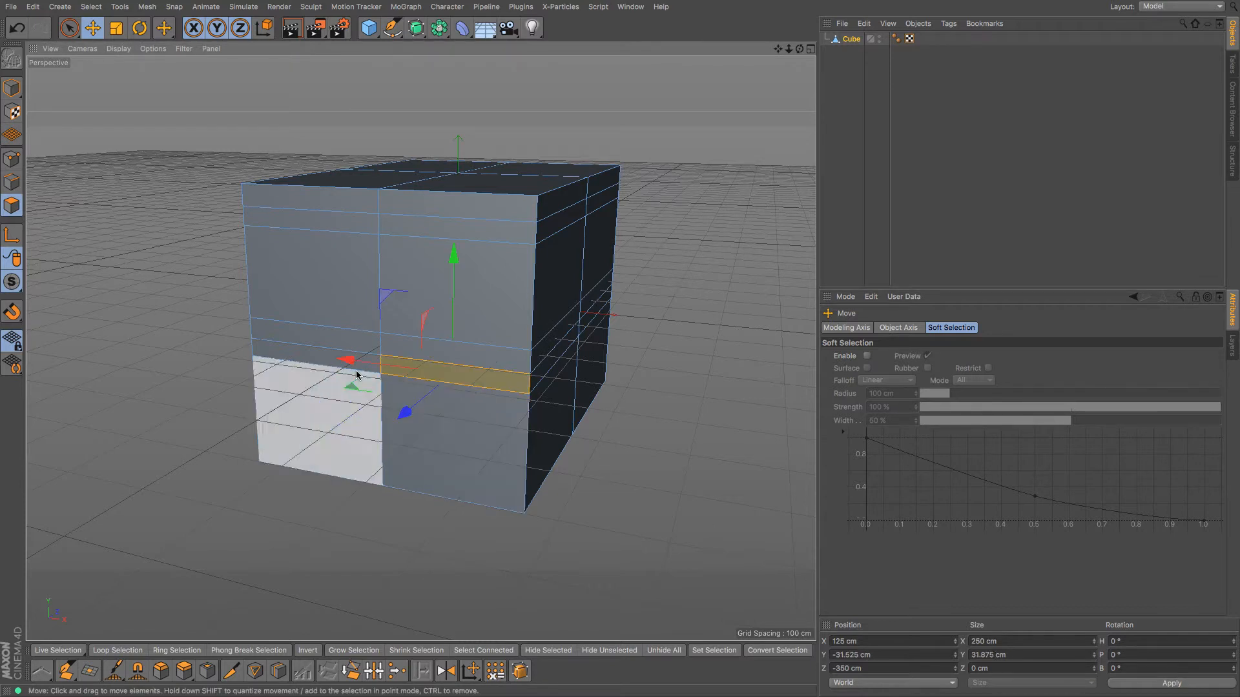
left_click(316, 363)
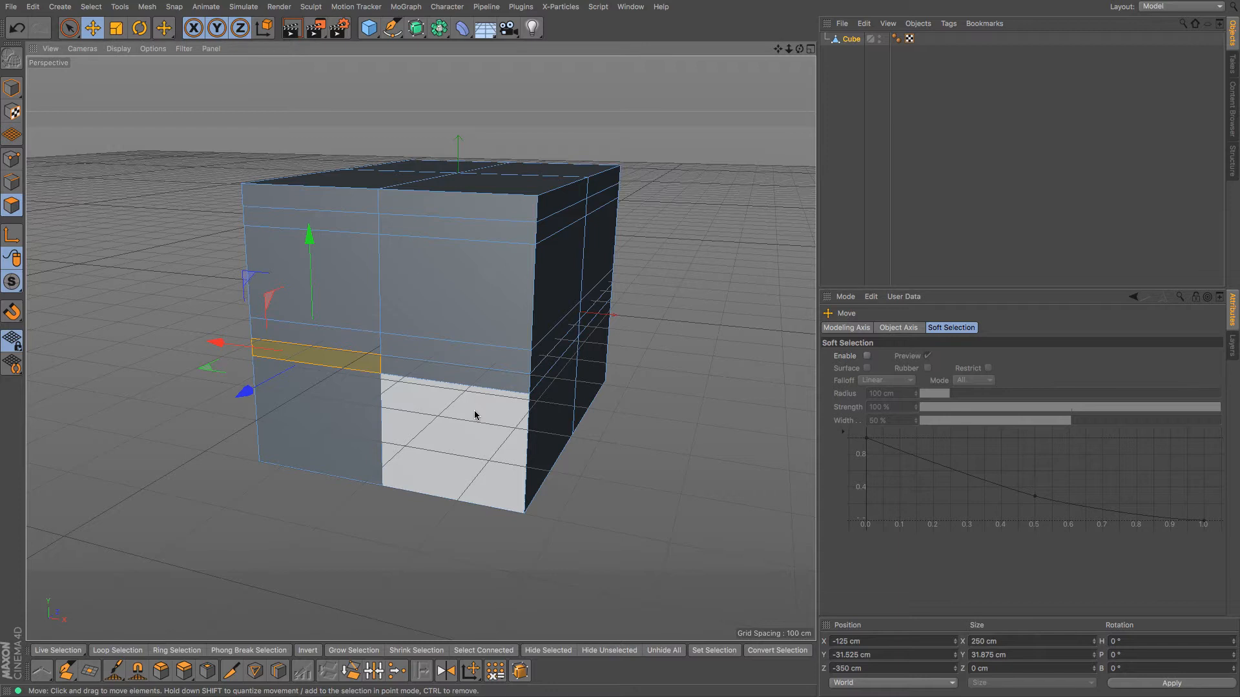
Step: Use Loop/Path Cut to add a vertical loop cut through the front face's right half, with the offset set to 66%
key("m")
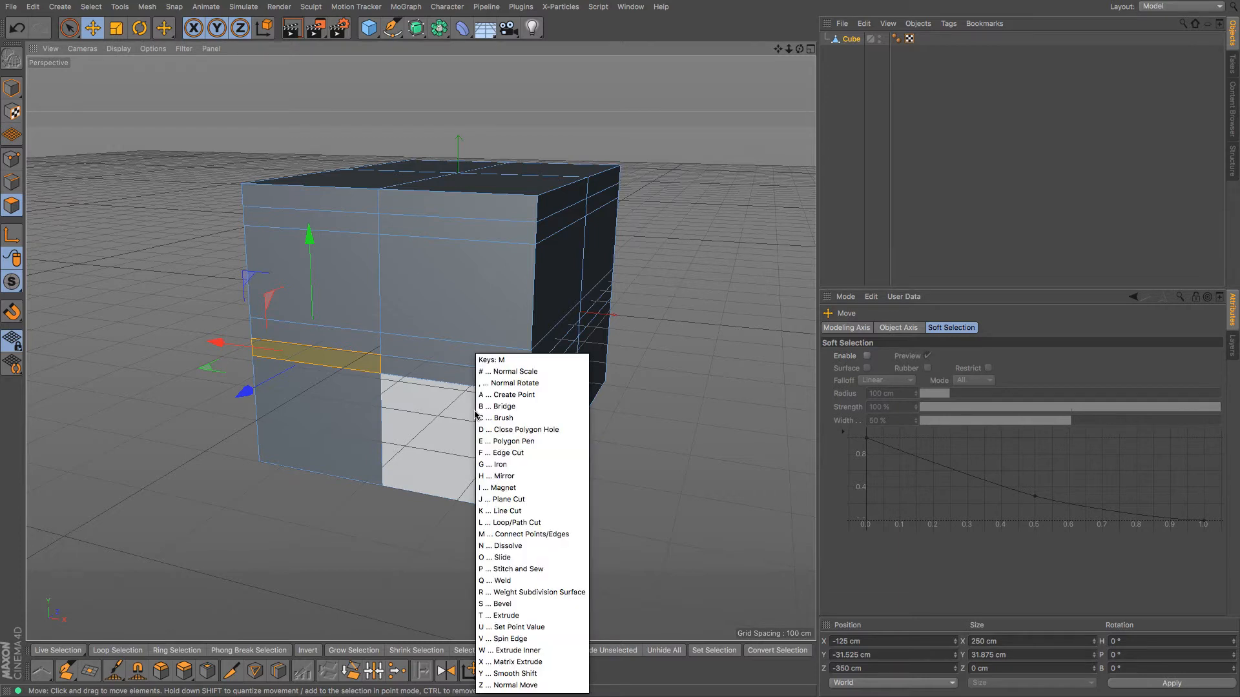
key("l")
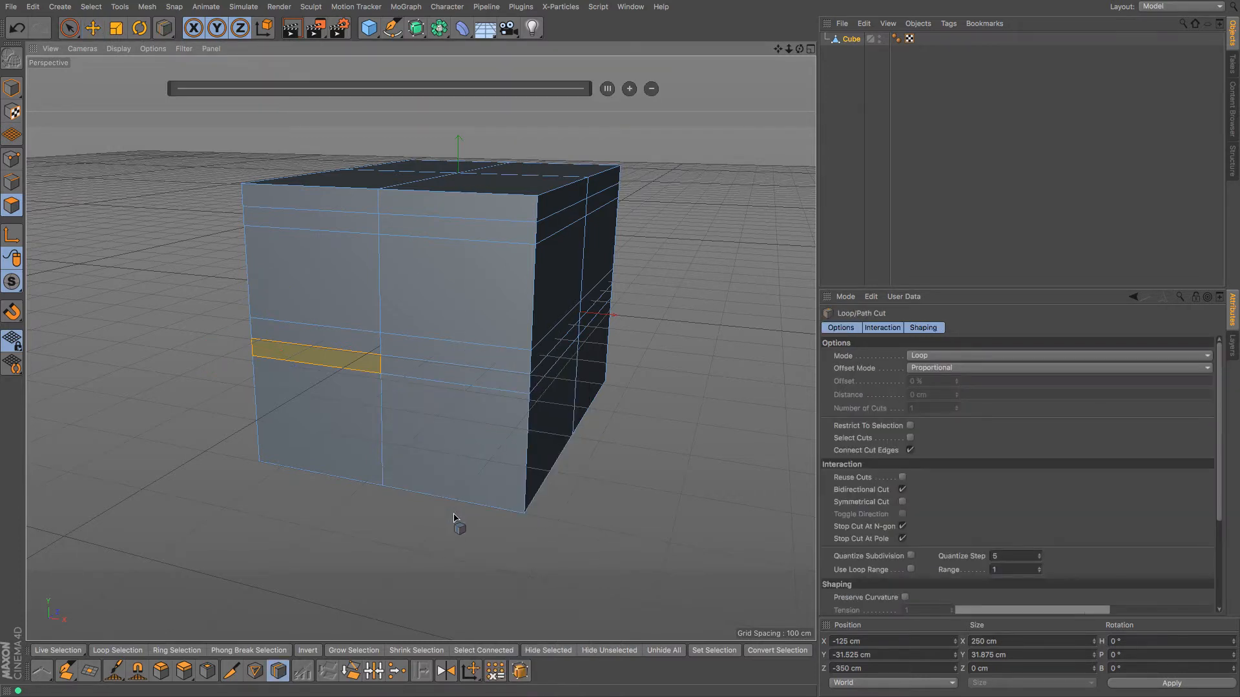
left_click(425, 498)
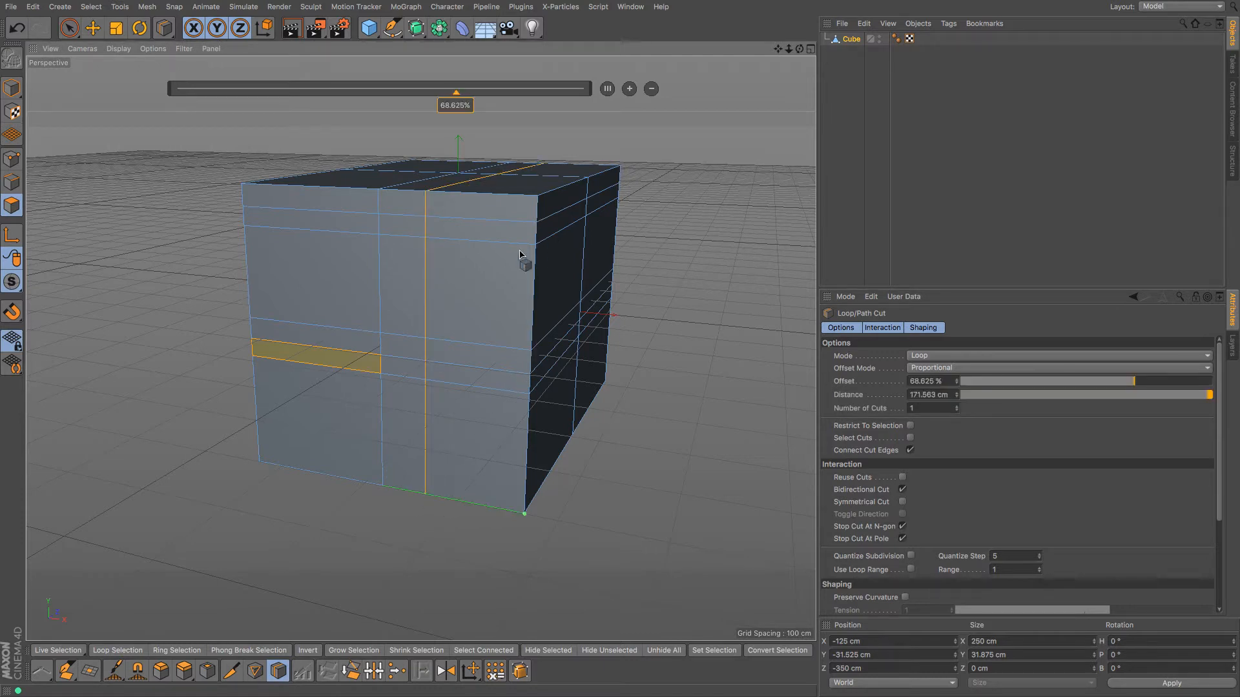
double_click(454, 105)
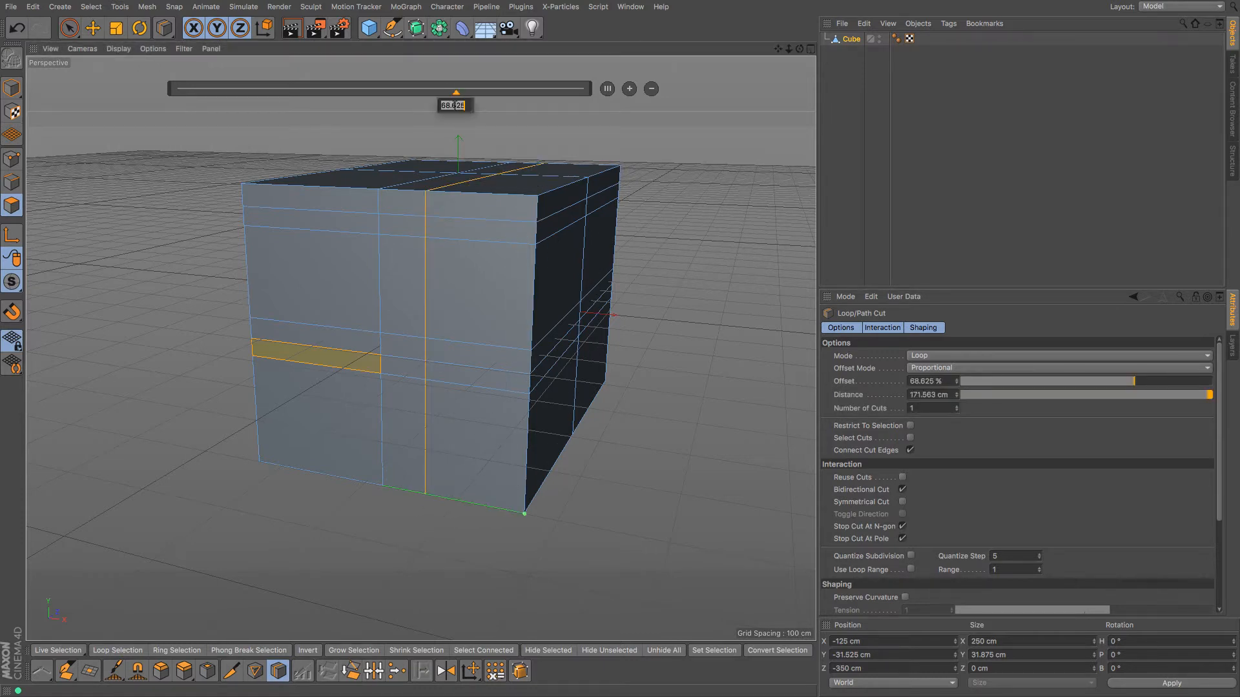
type("66")
key("Return")
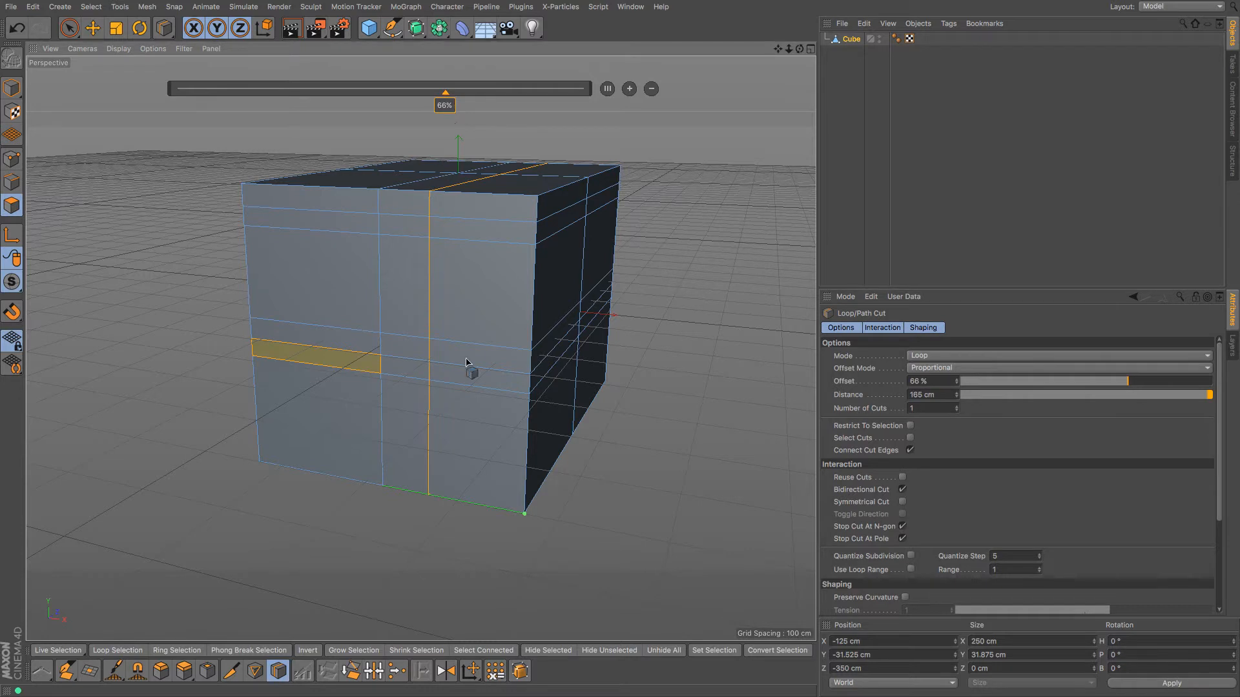
Step: Add a vertical loop cut between the new cut and the cube's right front edge, with the offset set to 50%
left_click(473, 512)
double_click(376, 105)
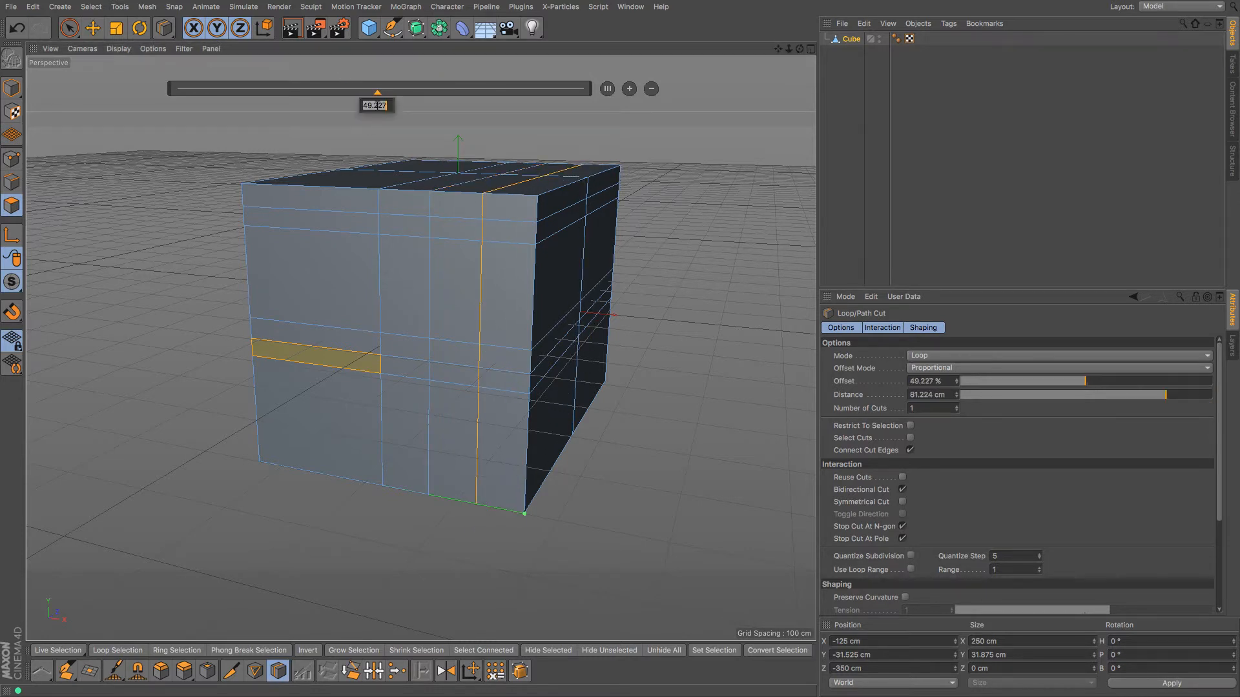
type("50")
key("Return")
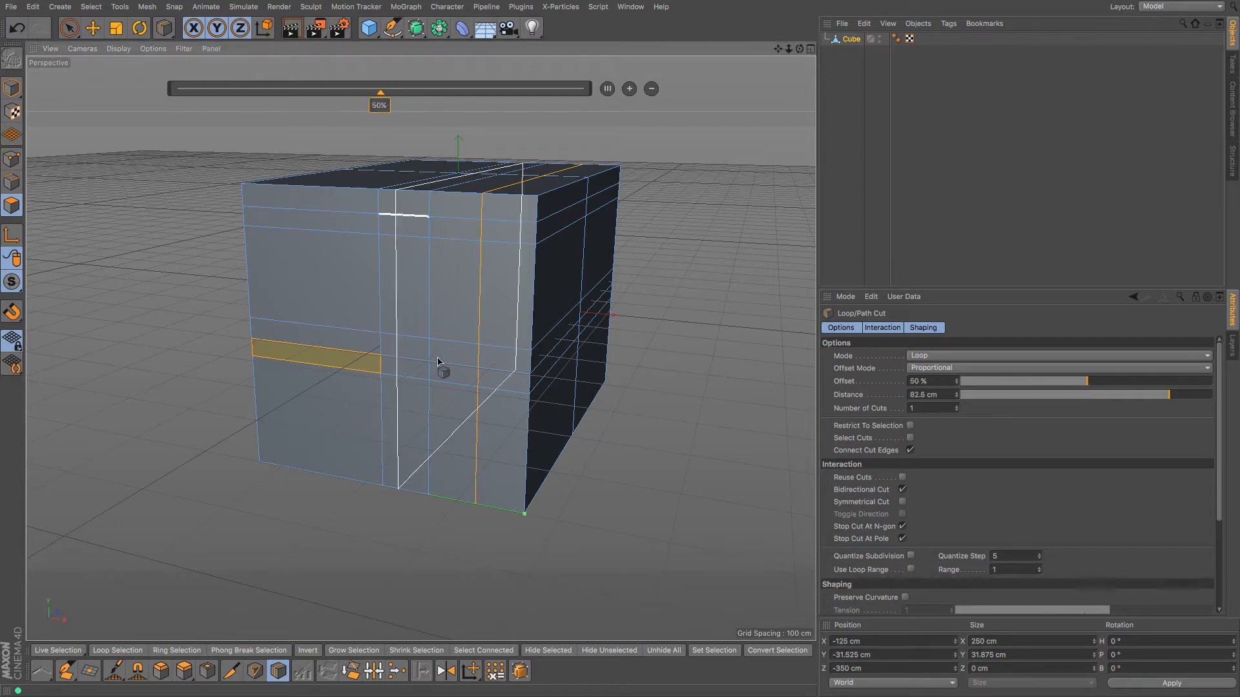
Step: Add a vertical loop cut through the front face's left half, with the offset set to 66%
left_click(299, 469)
double_click(455, 106)
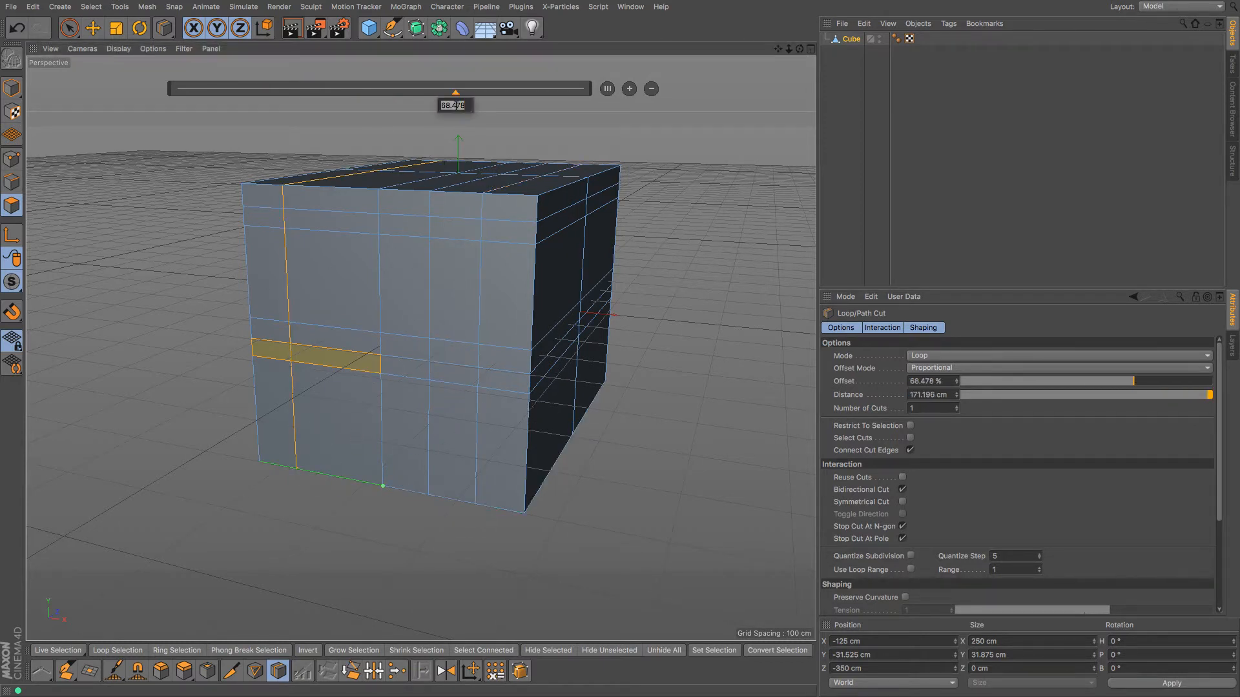
type("6")
key("Return")
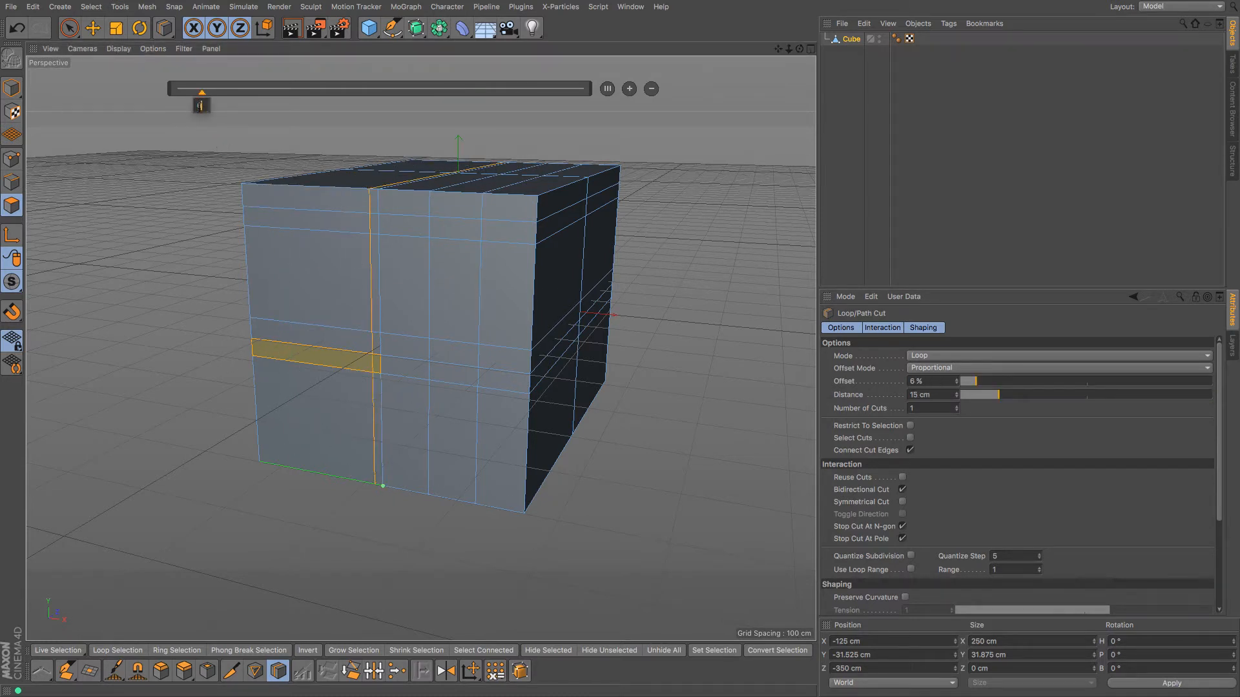
key("Return")
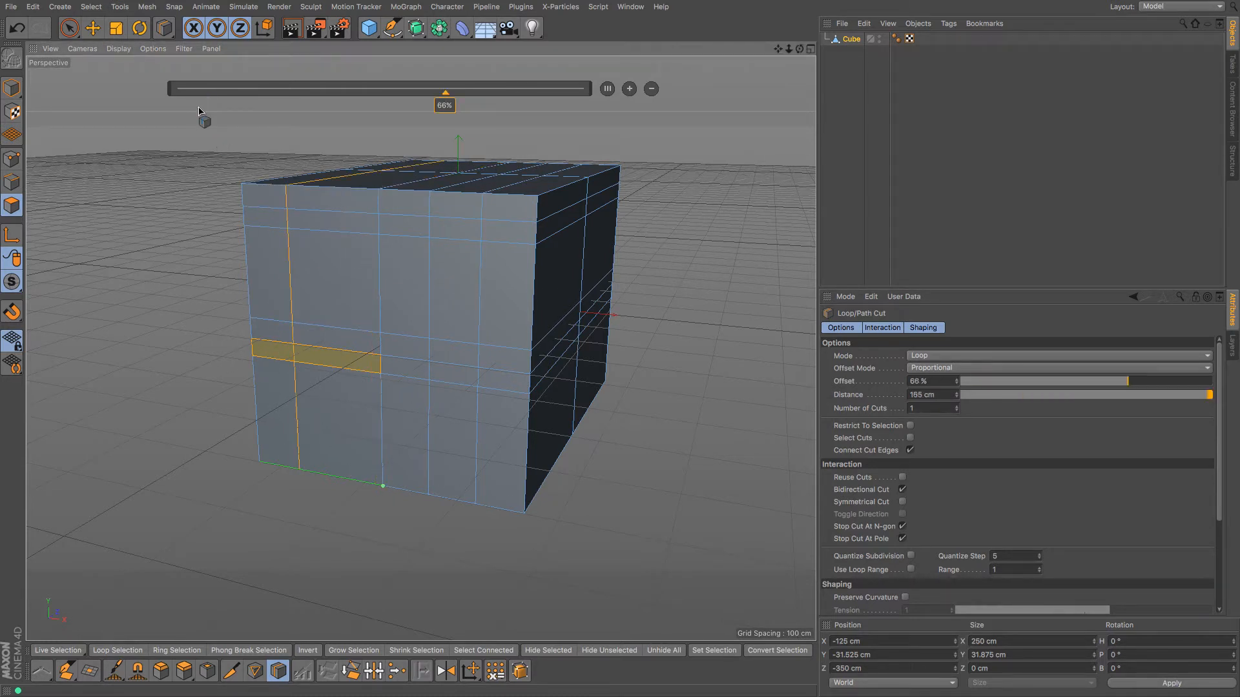
Step: Add a vertical loop cut between the left half's new cut and the center line, with the offset set to 50%
left_click(345, 485)
double_click(352, 105)
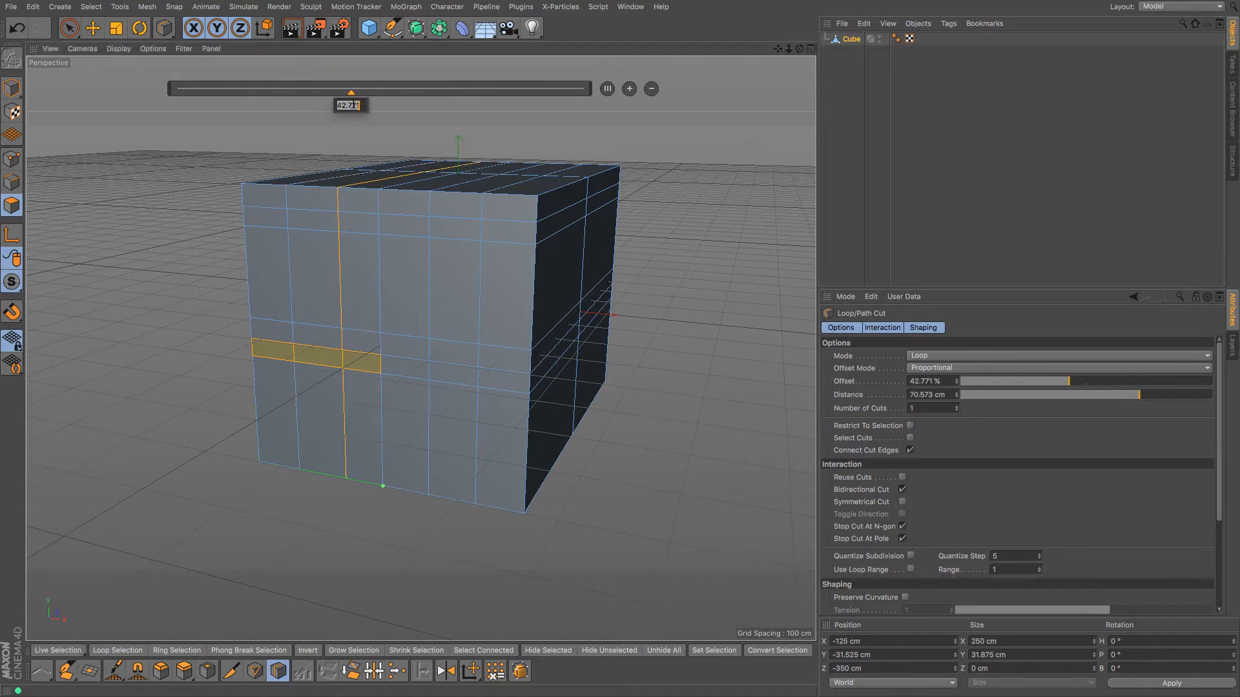
type("50")
key("Return")
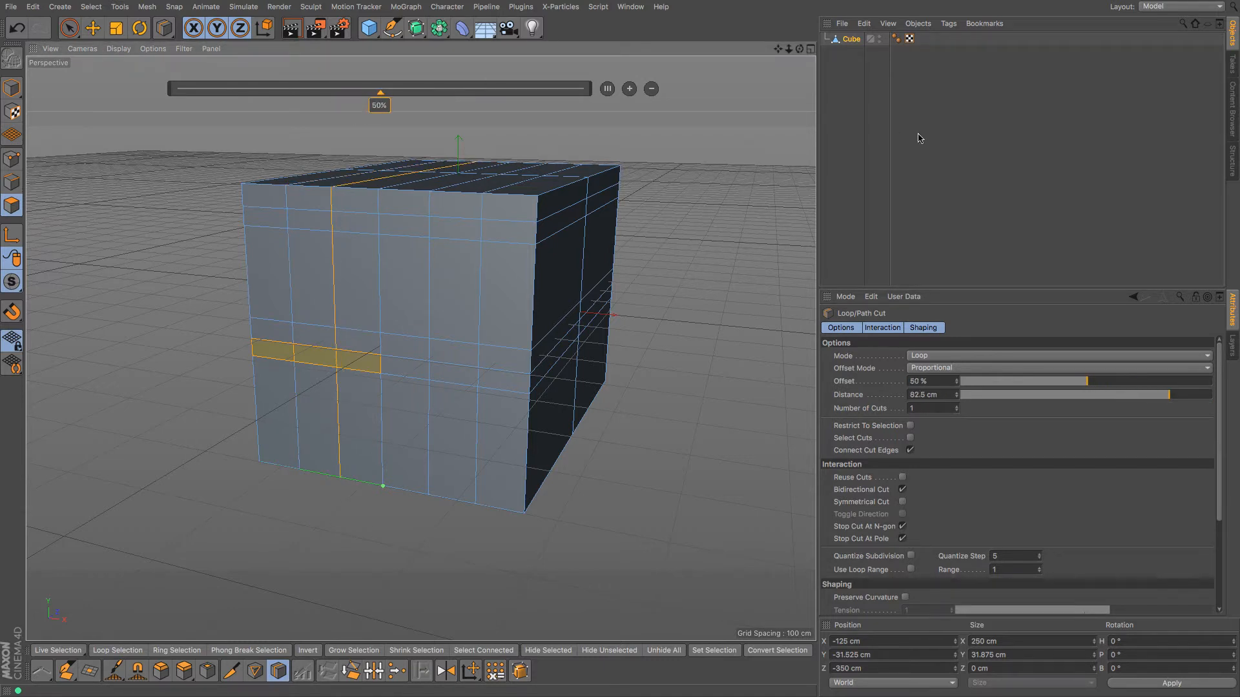
Step: With the Move tool, select the narrow strip polygon above the middle column of the front face's right half
left_click_drag(418, 352, 416, 346, "alt")
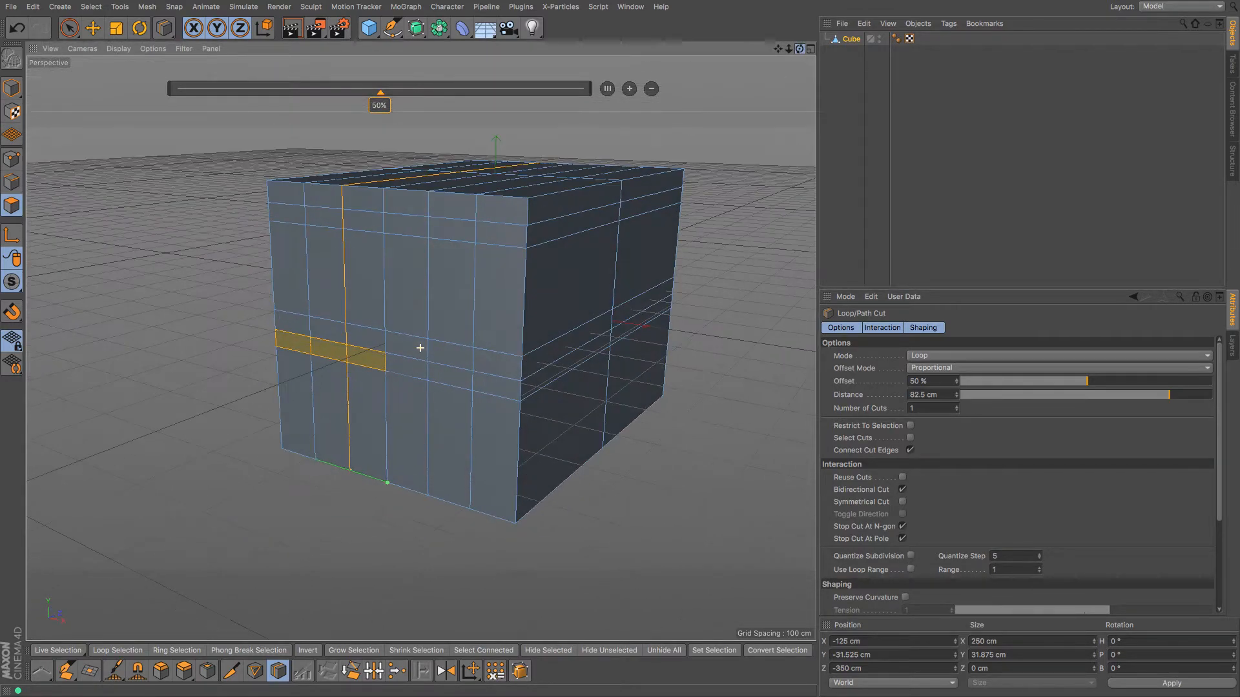
left_click(93, 28)
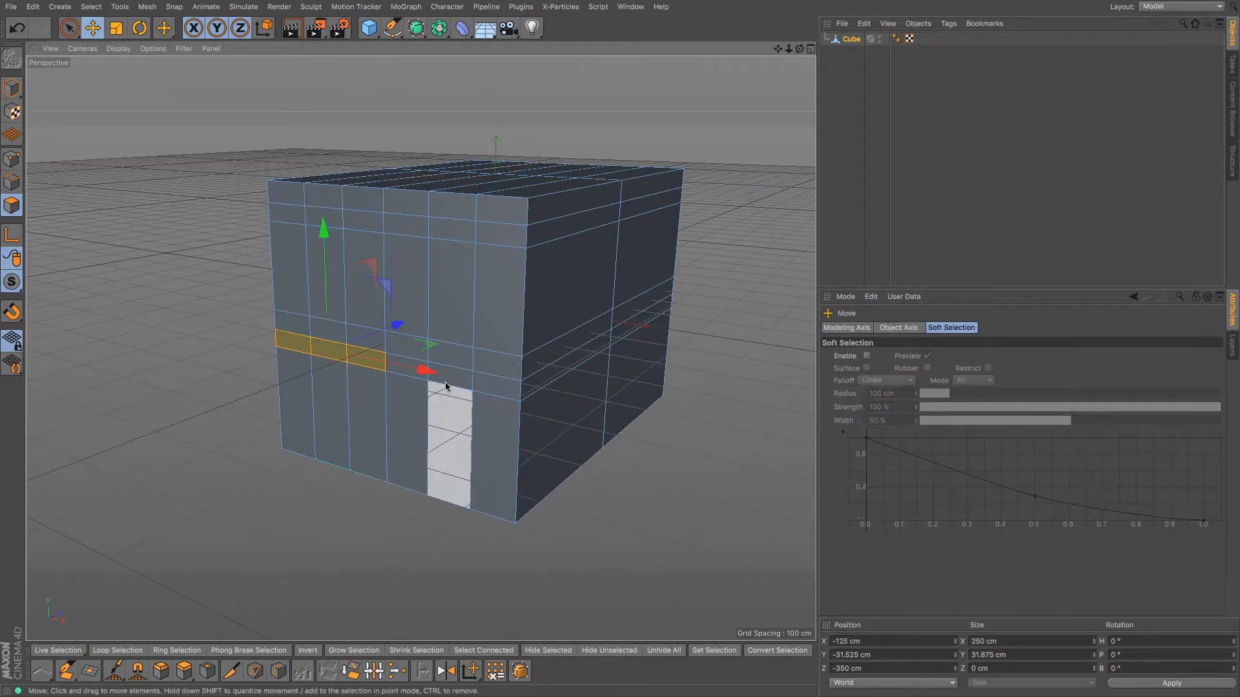
left_click(454, 374)
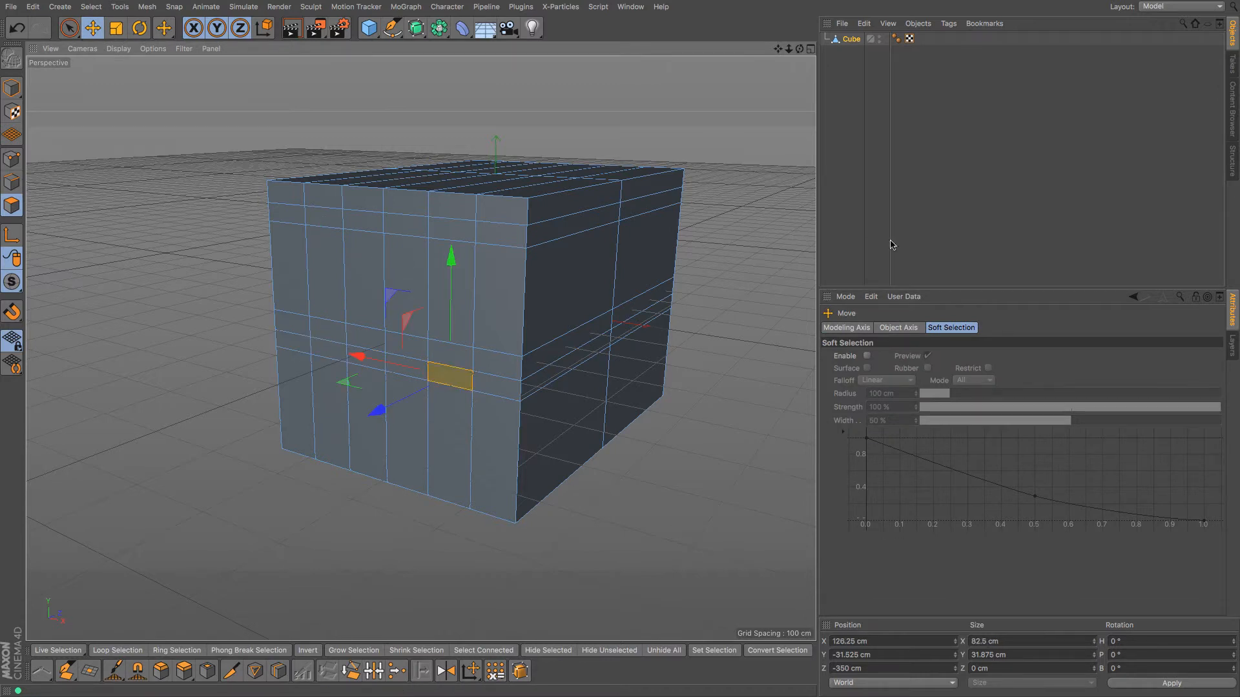
Step: Add a horizontal loop cut through the lower part of the upper floor's tall row, with the offset set to 30%
left_click_drag(799, 49, 763, 66)
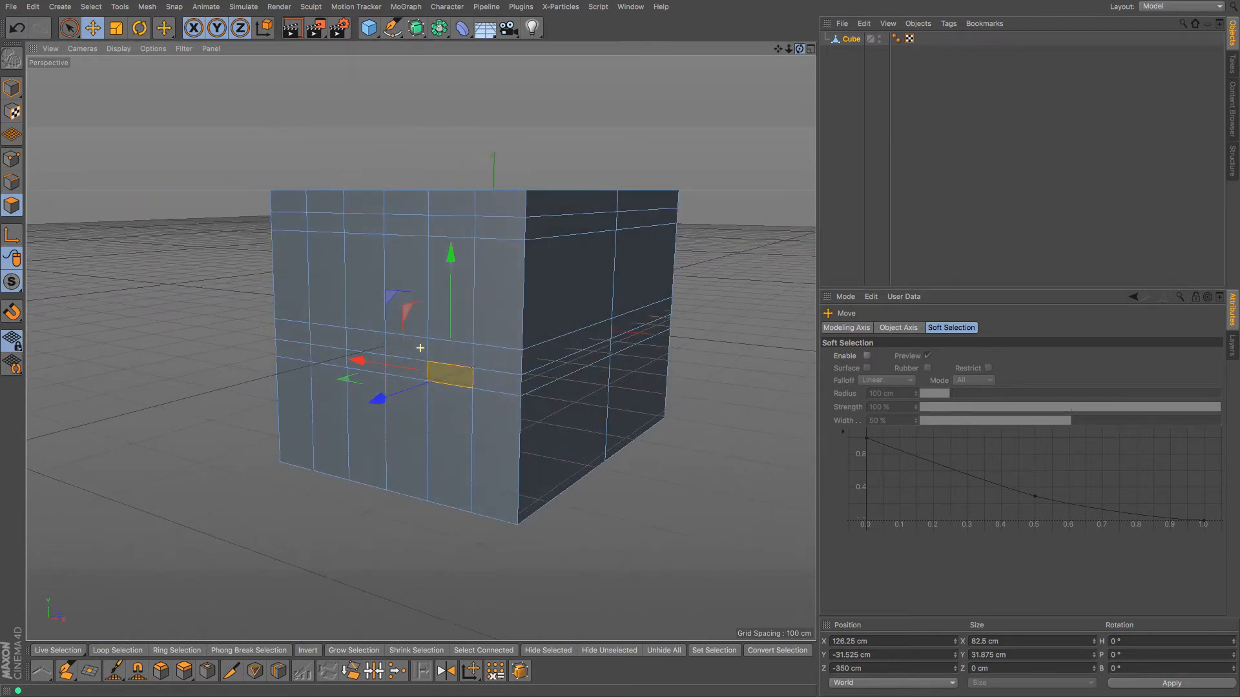
key("m")
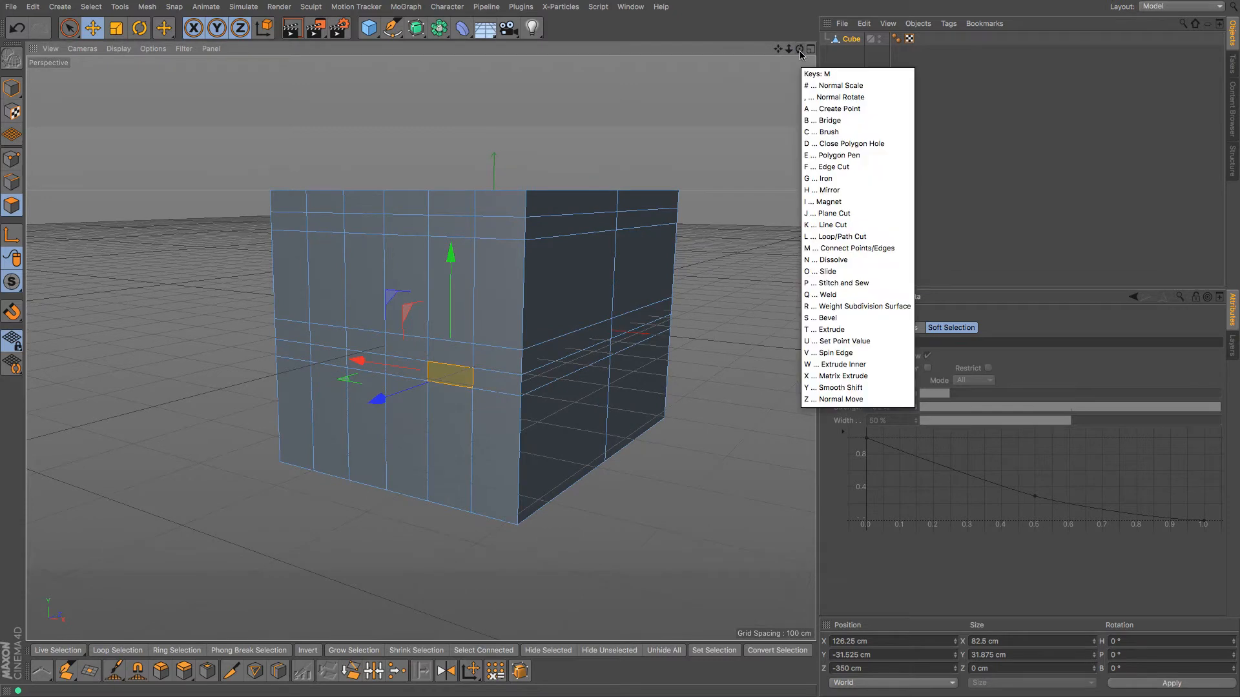
key("l")
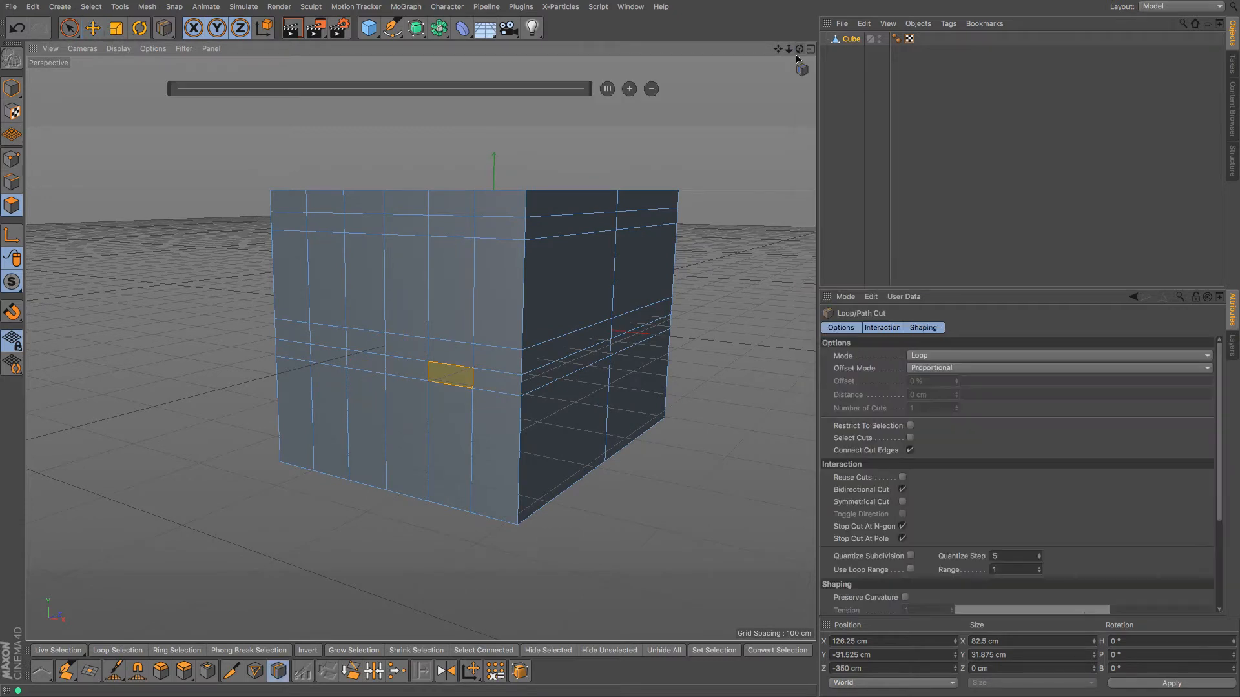
left_click(525, 321)
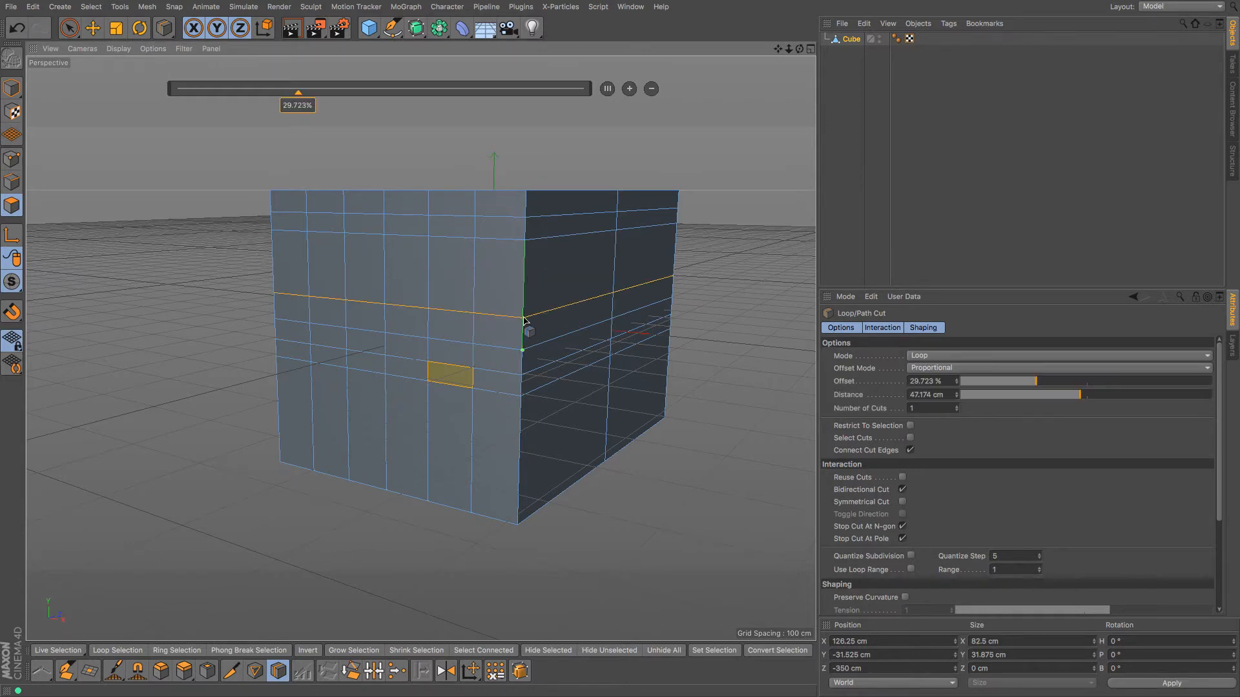
left_click(290, 106)
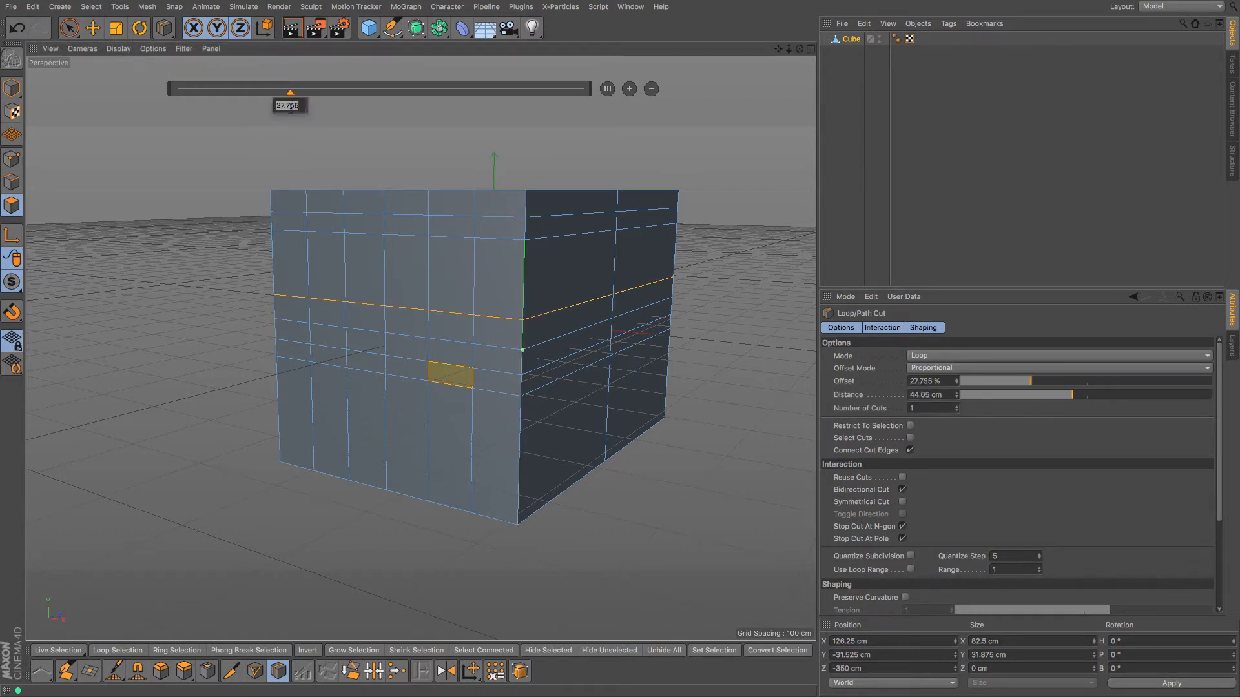
type("30")
key("Return")
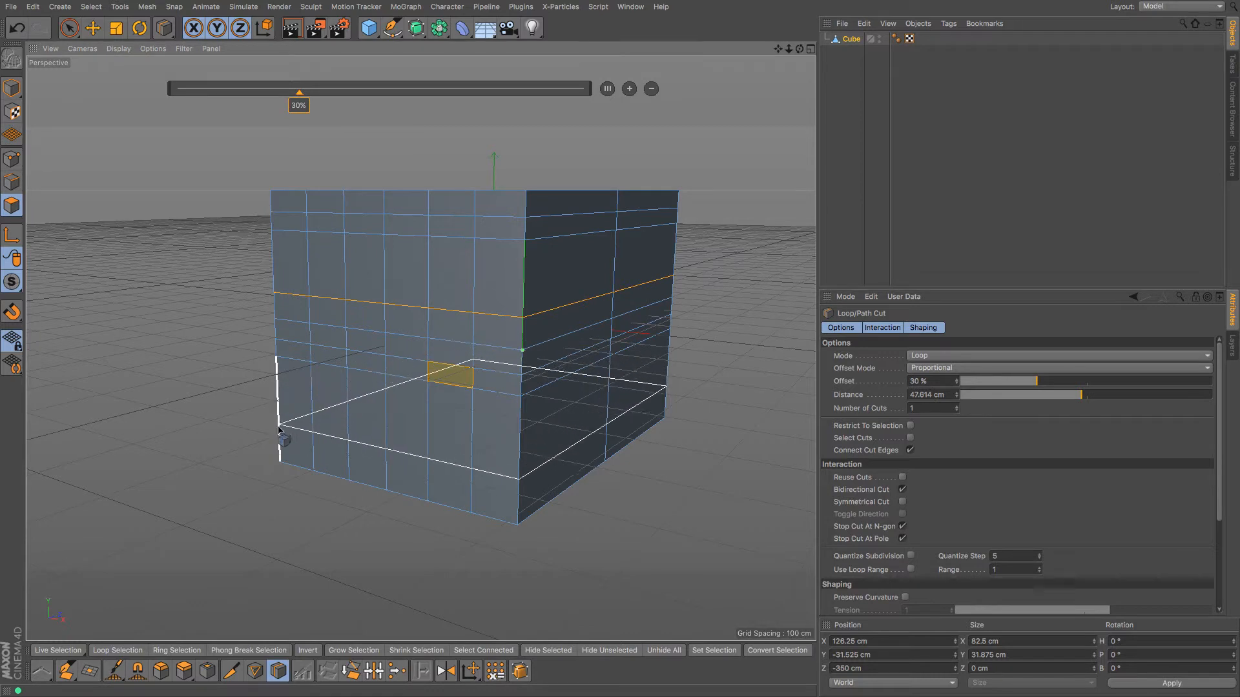
Step: Add a horizontal loop cut near the base of the cube's lowest row, with the offset set to 30%
left_click(280, 460)
left_click(298, 106)
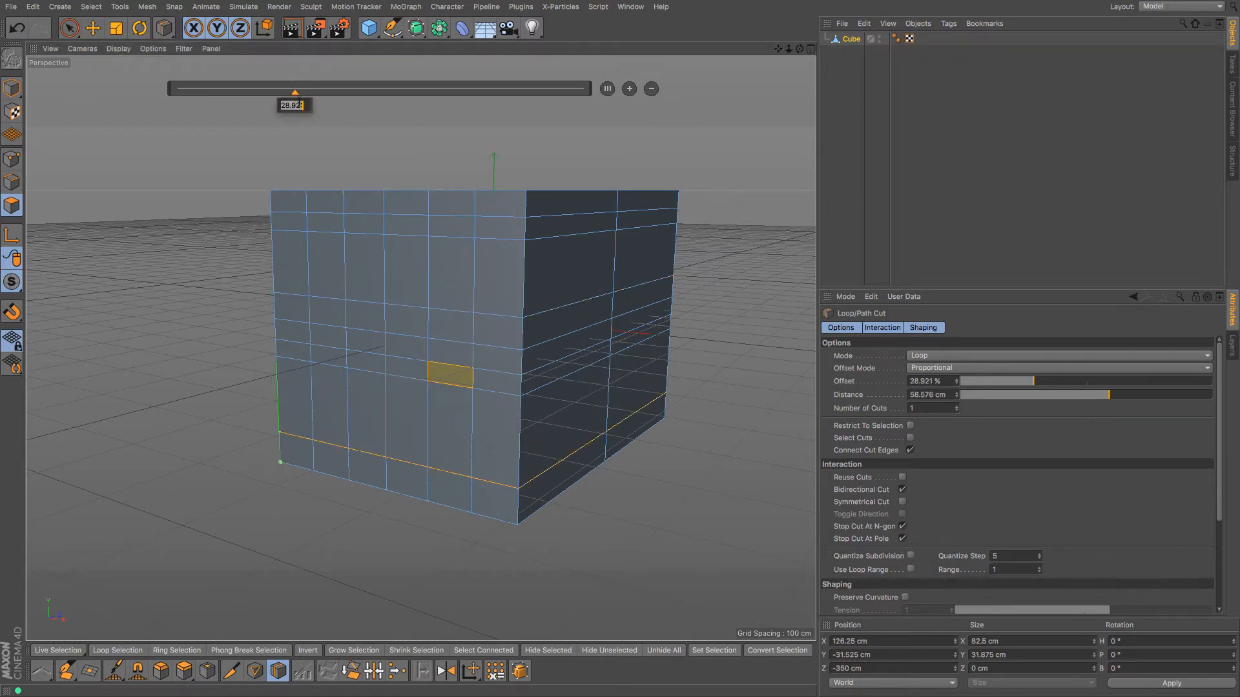
type("30")
key("Return")
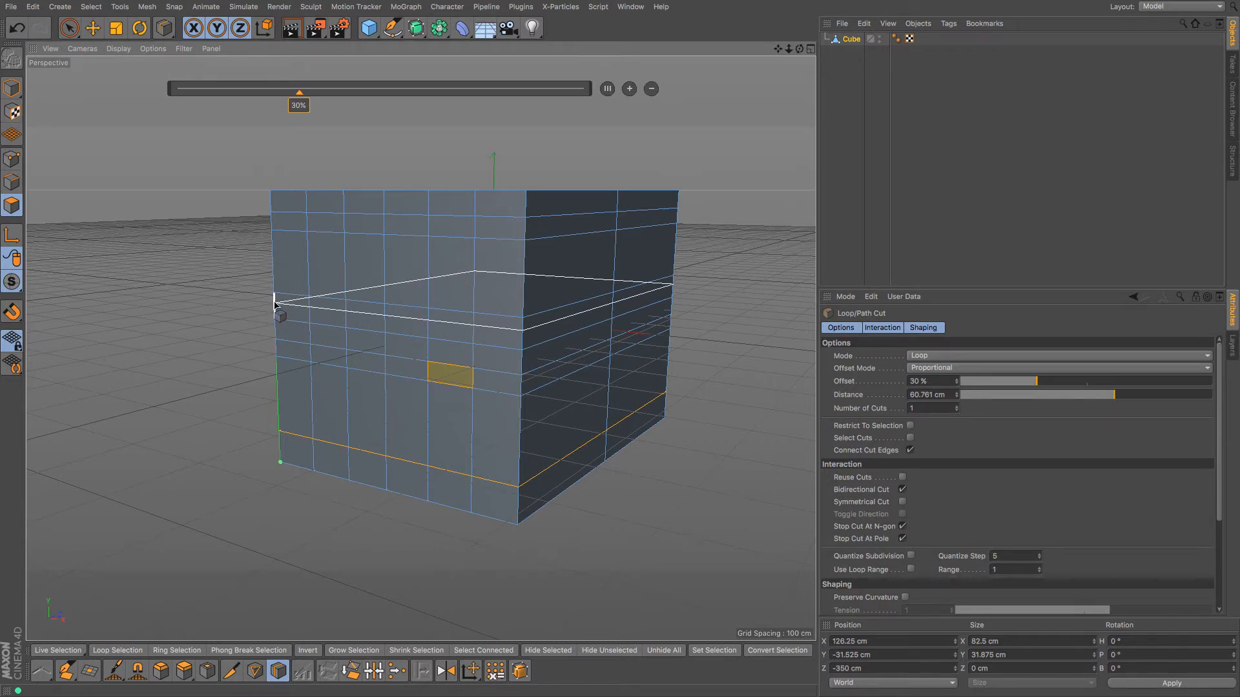
Step: Add a horizontal loop cut just below the upper floor's new cut to form a sill strip, with the offset set to 66%
left_click(275, 302)
left_click(430, 106)
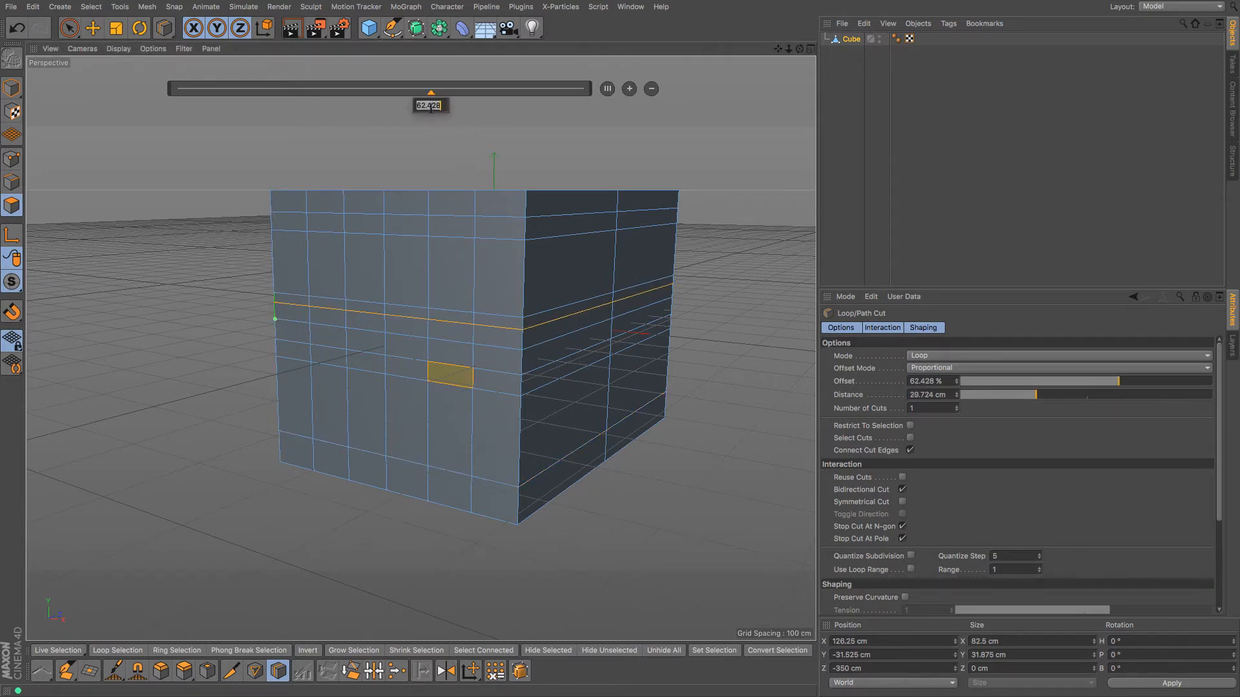
type("66")
key("Return")
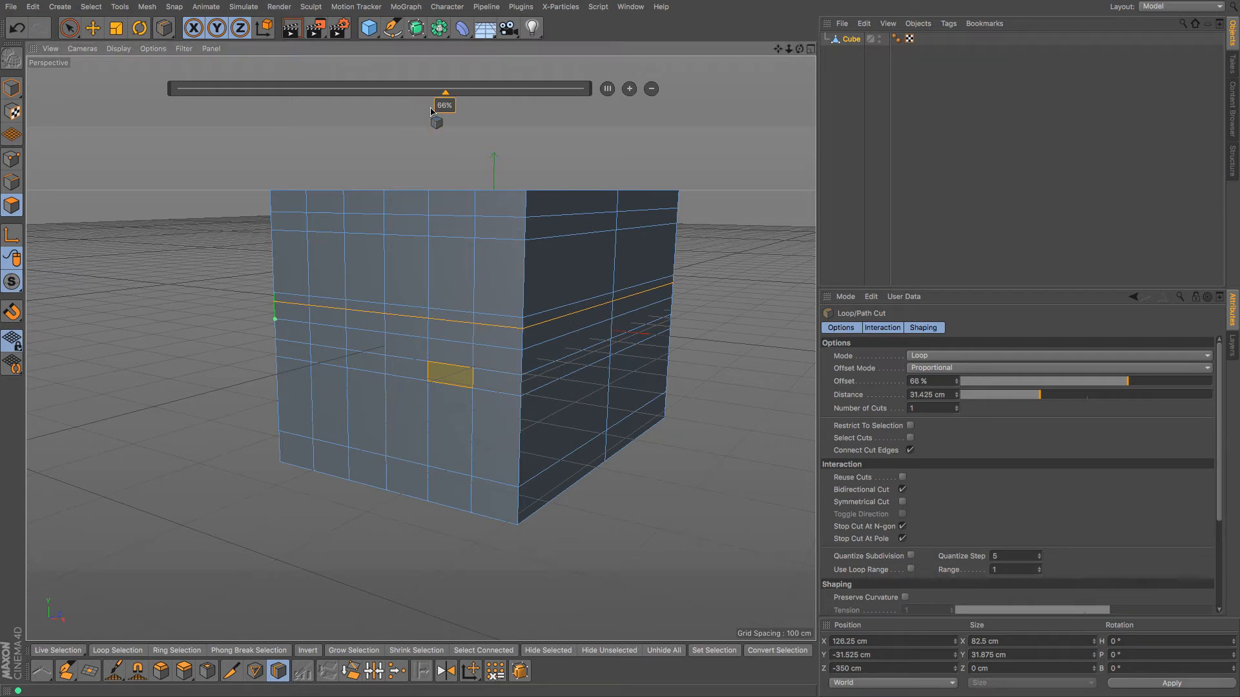
Step: Add a horizontal loop cut between the lowest cut and the cube's bottom edge, with the offset set to 66%
left_click(278, 441)
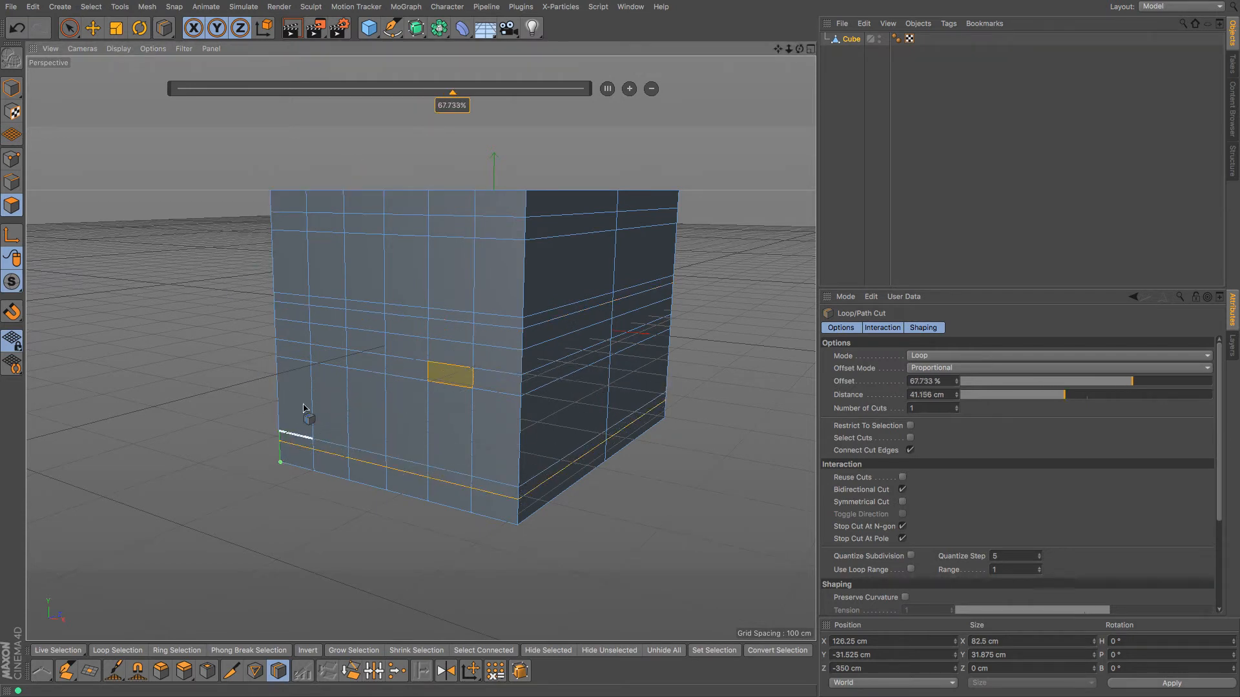
left_click(457, 105)
type("66")
key("Return")
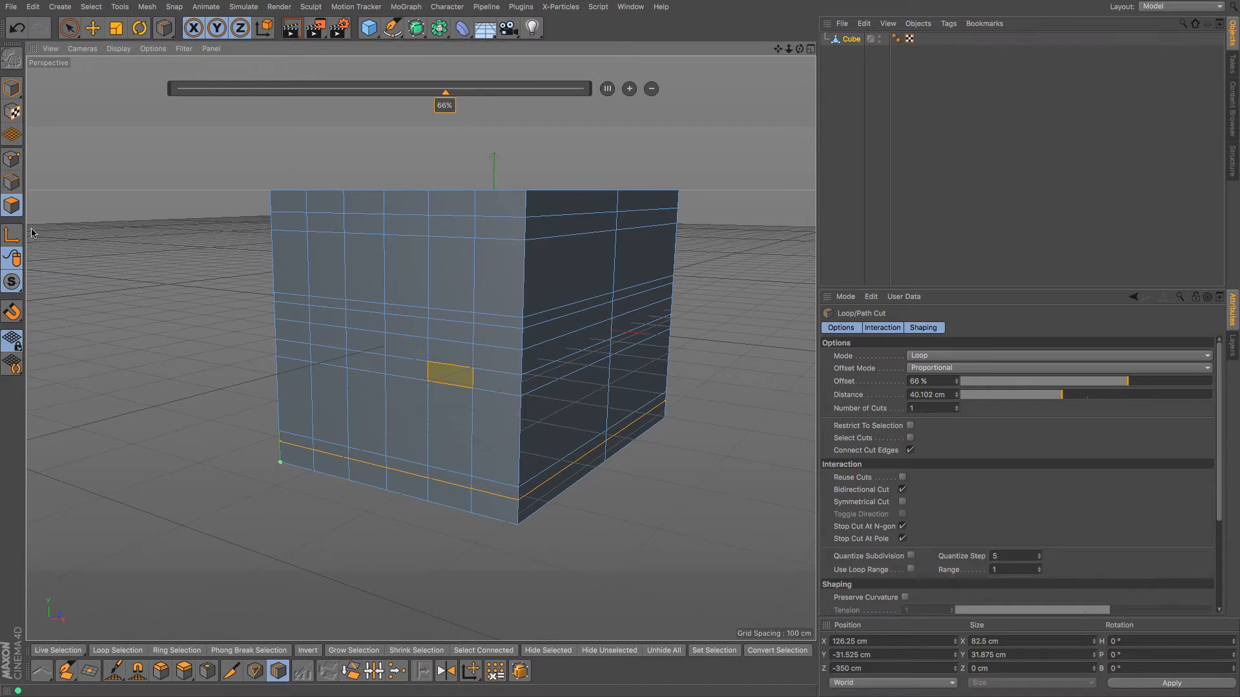
Step: Select the three window sill polygons, two on the upper floor and one at ground level, and extrude them outward about 6.5 cm
left_click(91, 31)
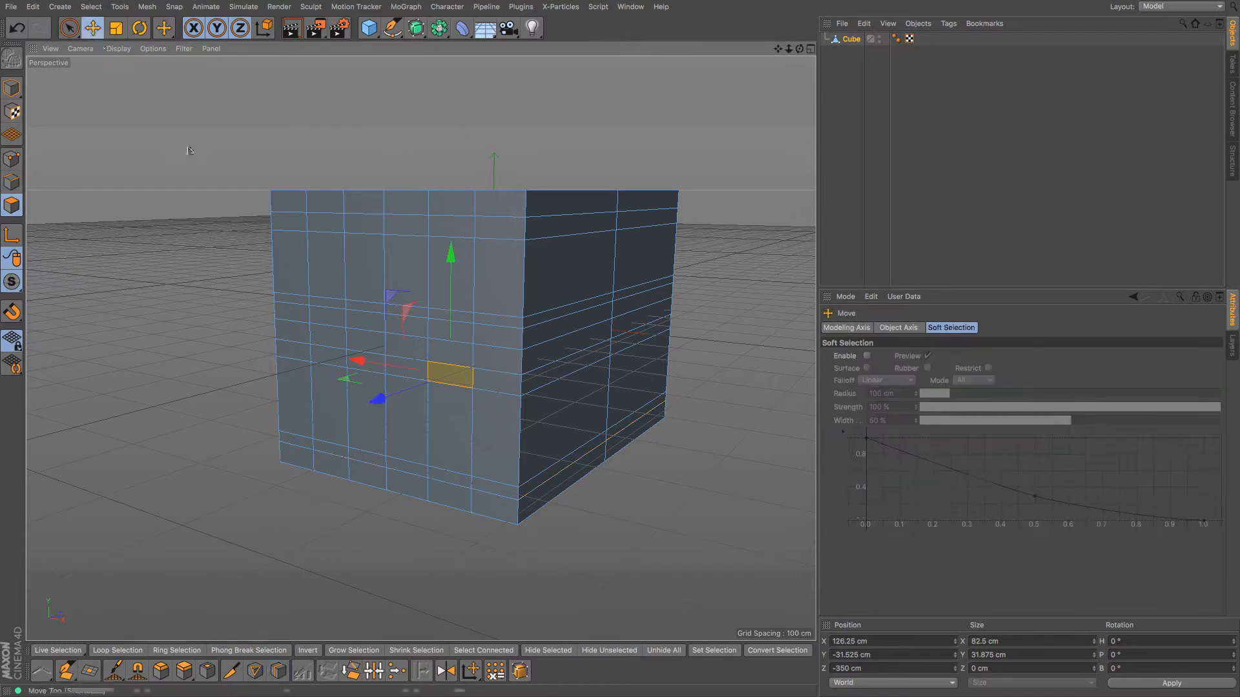
left_click(461, 321)
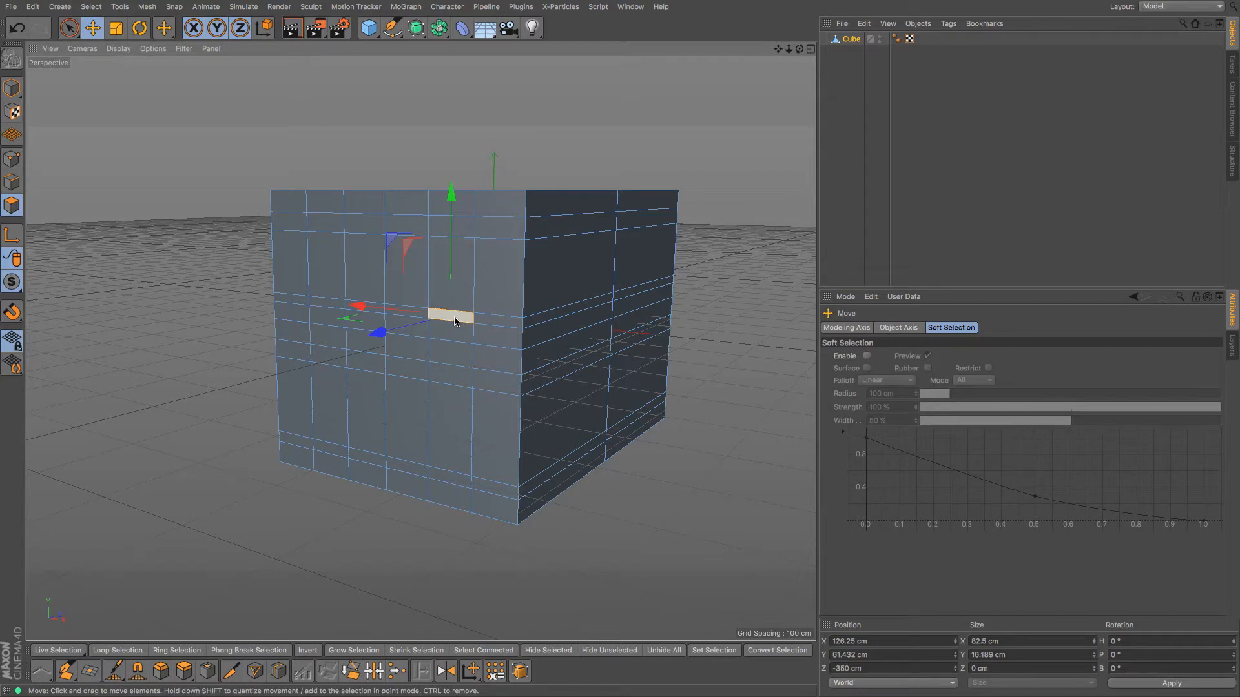
left_click(334, 310, "shift")
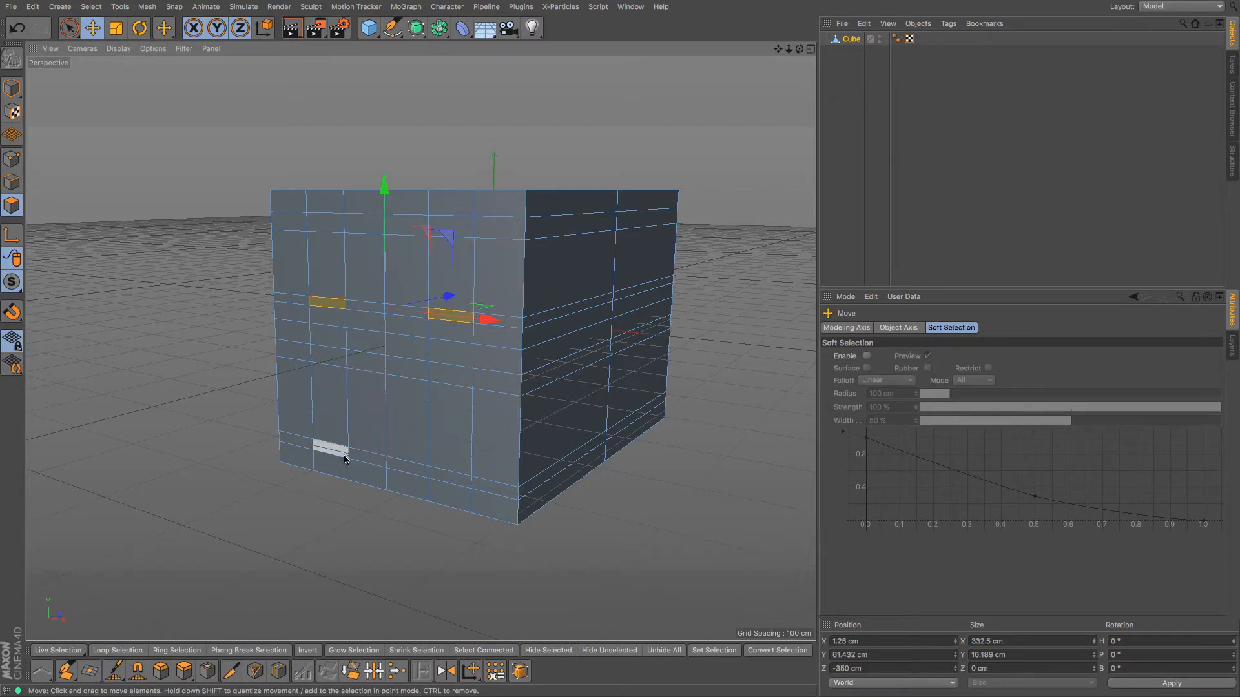
left_click(331, 449, "shift")
key("m")
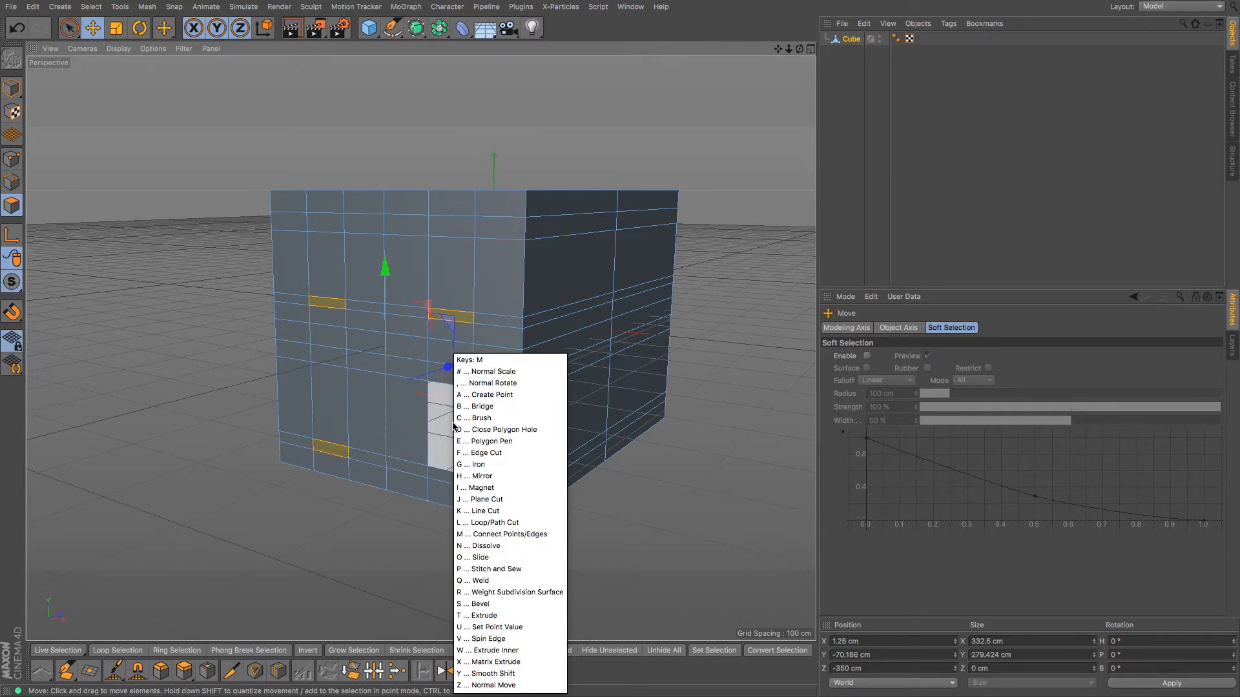
key("t")
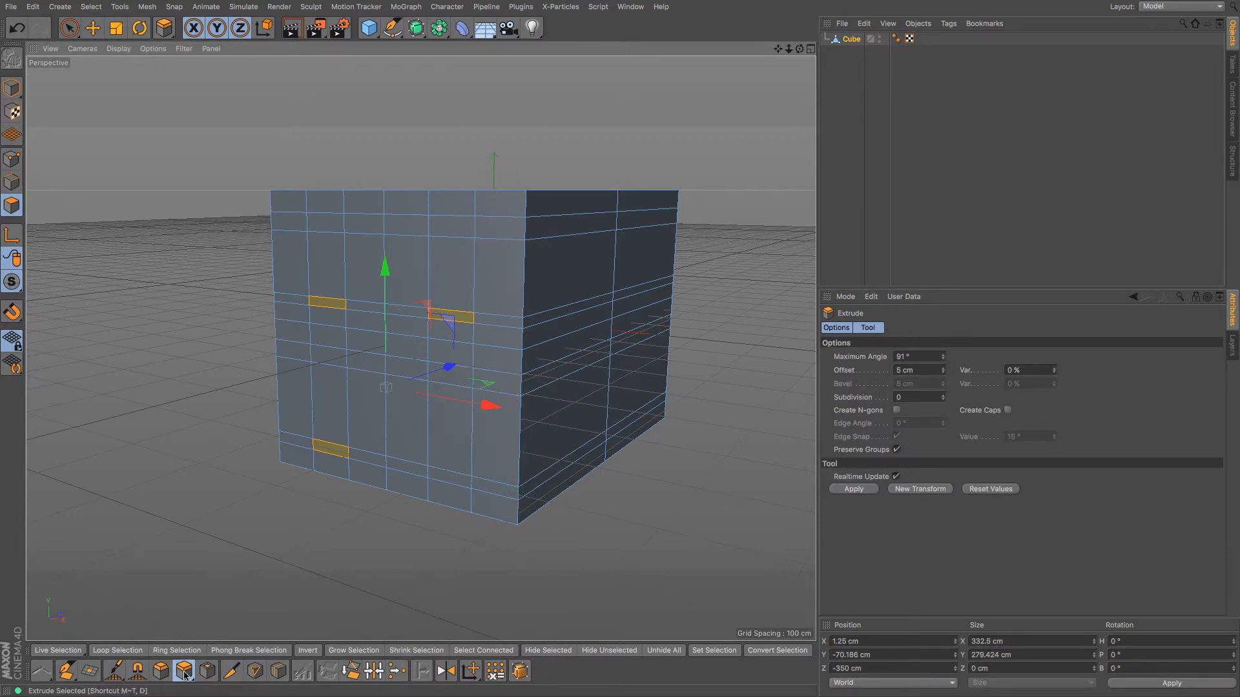
left_click_drag(420, 514, 439, 515)
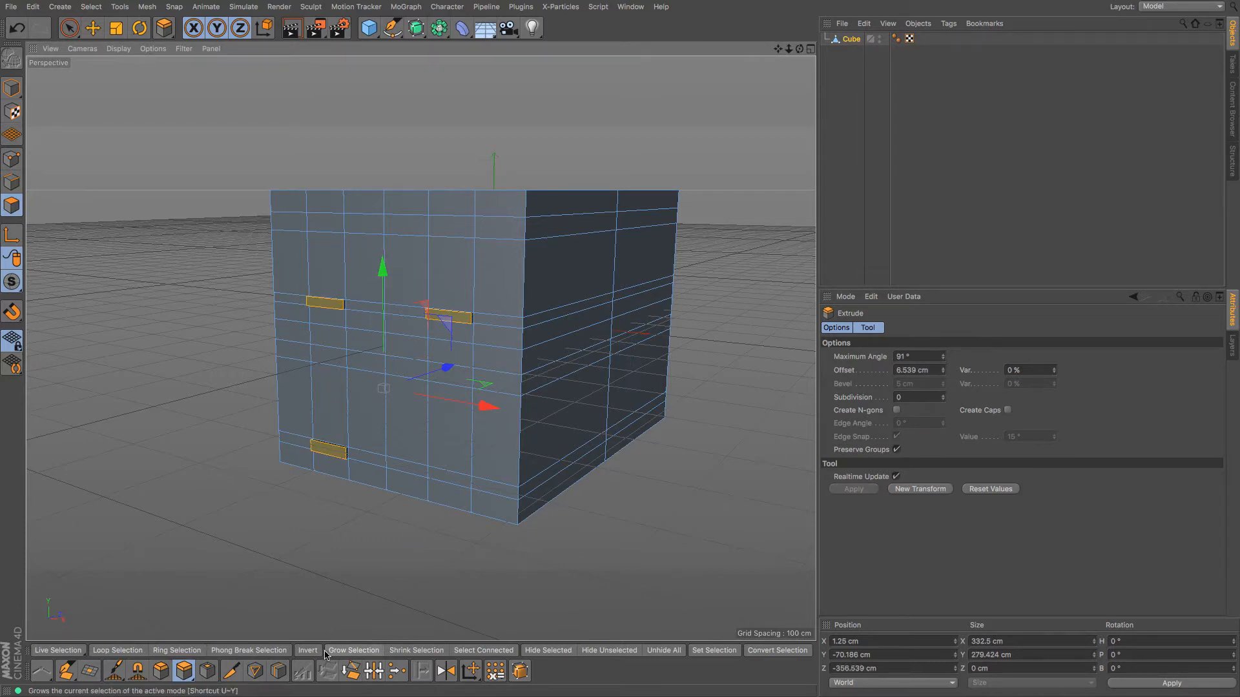
Step: Select the three lintel polygons above the window areas and extrude them outward about 4.4 cm
left_click(462, 232)
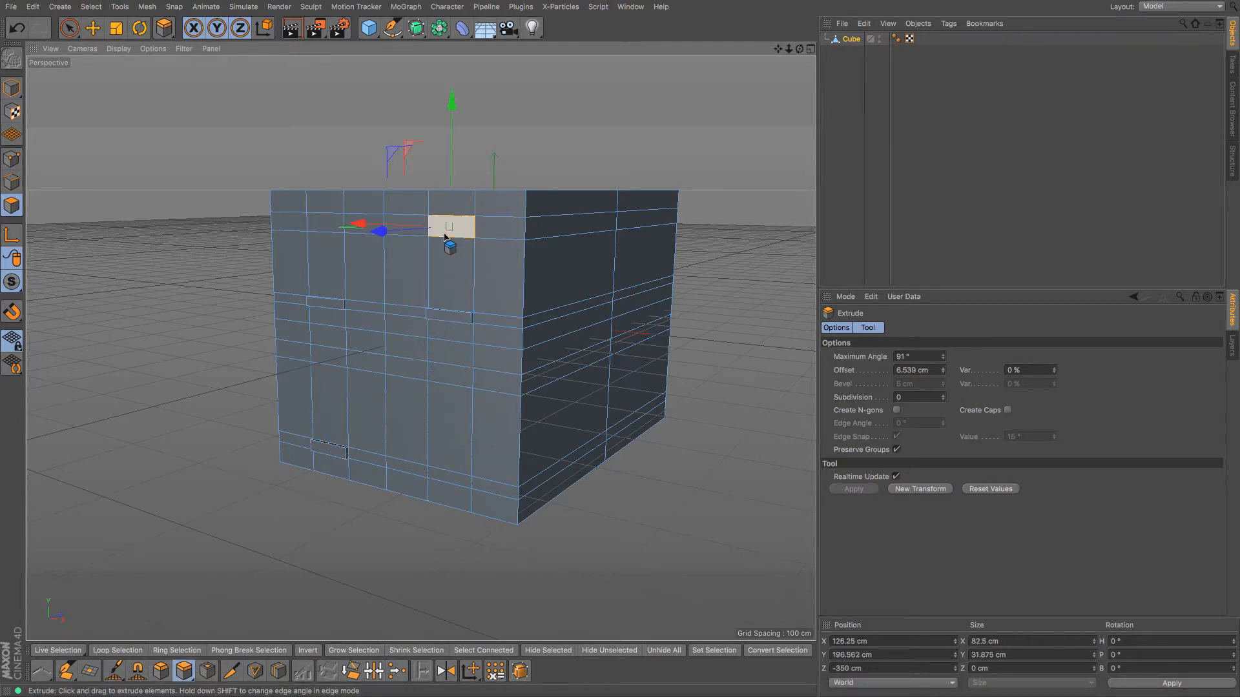
left_click(324, 230, "shift")
left_click(328, 357, "shift")
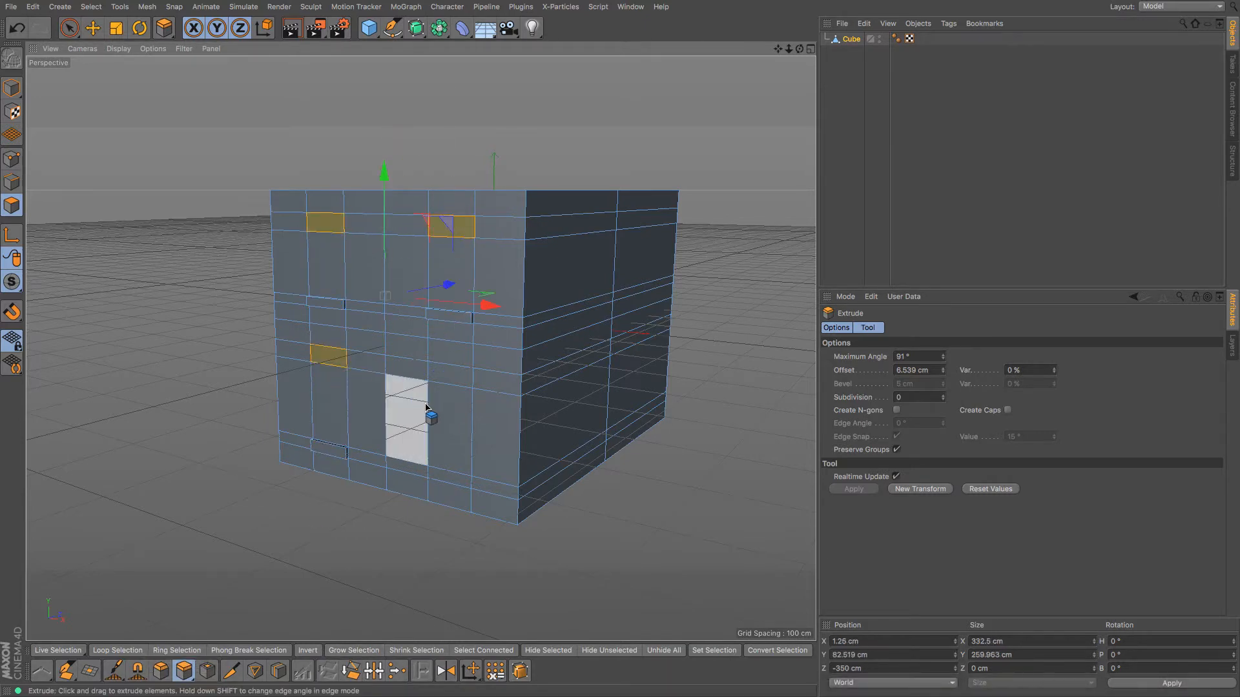
left_click_drag(425, 407, 431, 408)
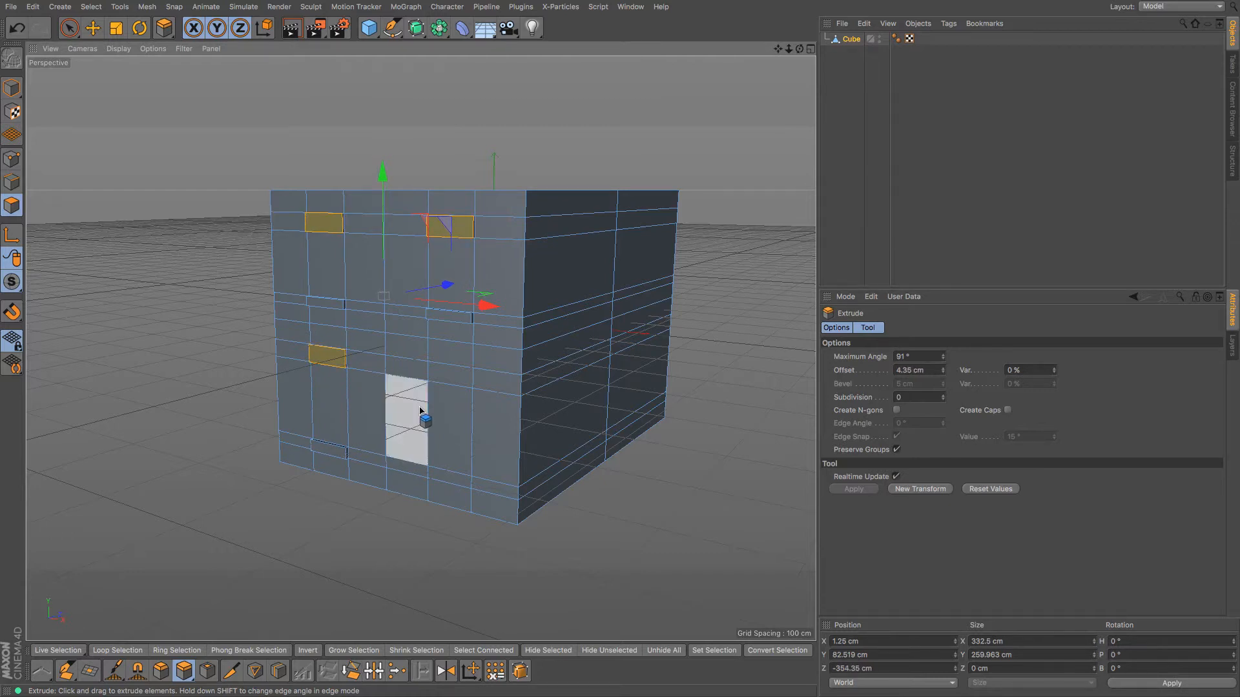
Step: Select the two upper and one ground-floor window polygons and extrude them inward about 11.4 cm
left_click(335, 254)
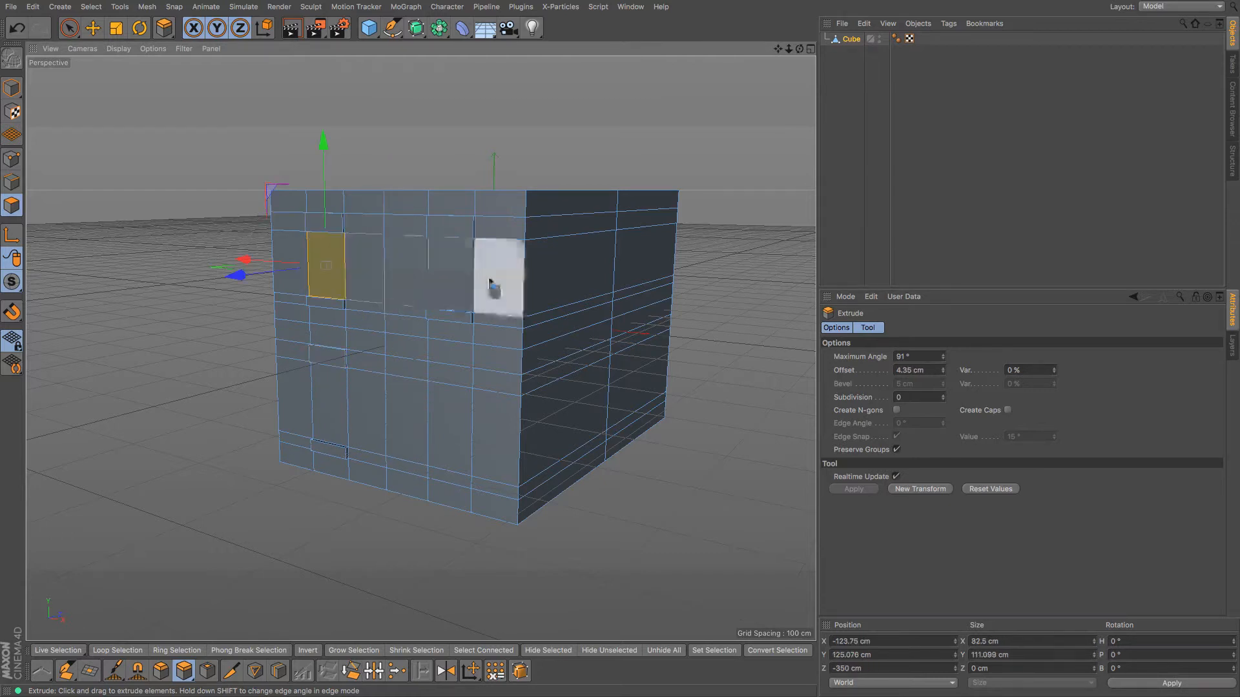
left_click(328, 407, "shift")
left_click_drag(608, 353, 597, 354)
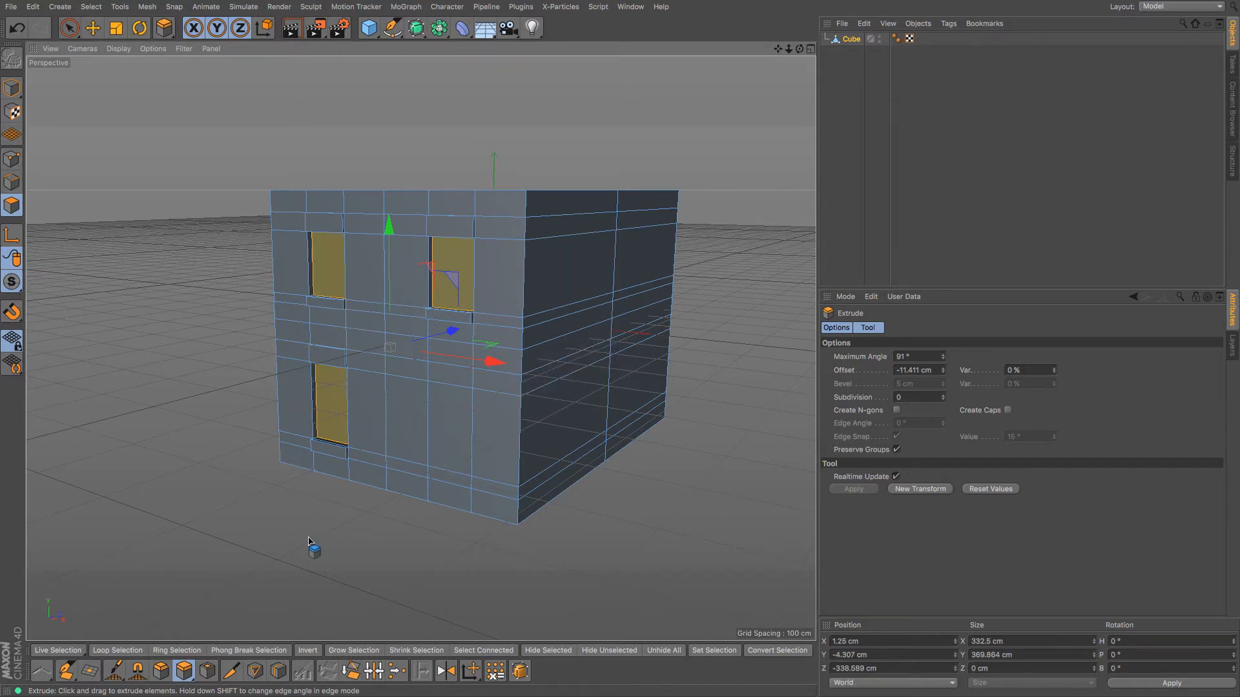
Step: Inset the three window polygons about 4.7 cm with Extrude Inner and extrude the inner faces inward about 2.8 cm
left_click(209, 676)
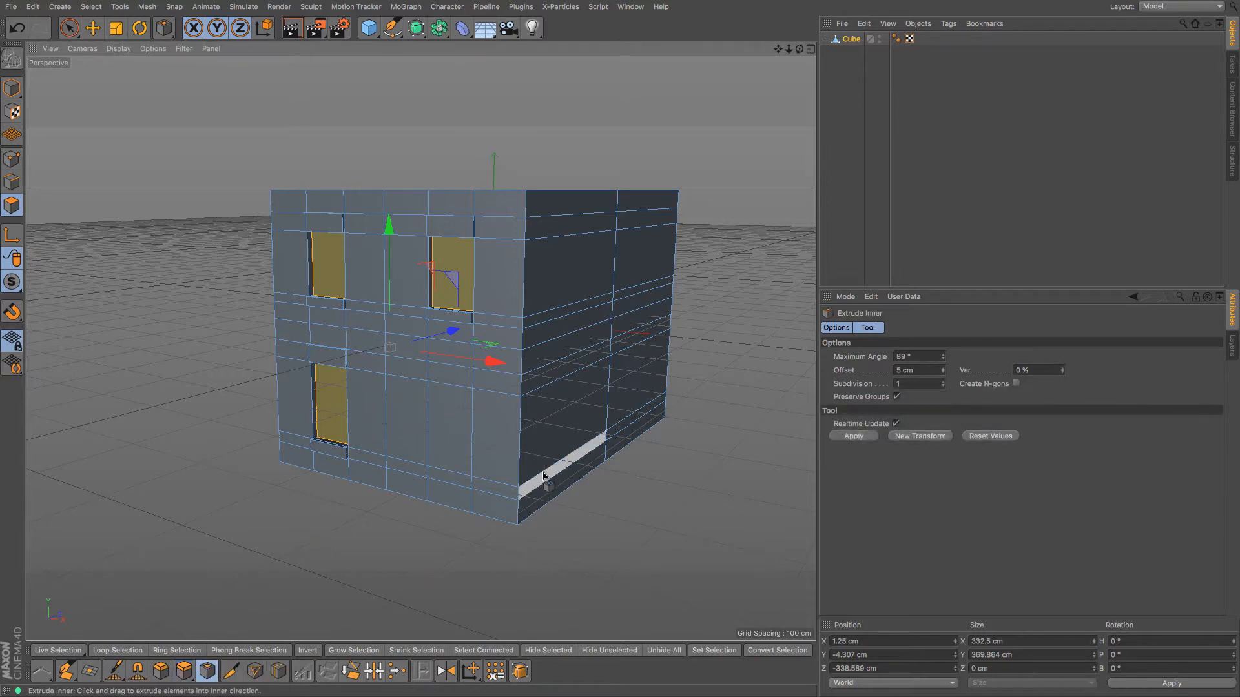
left_click_drag(413, 452, 422, 452)
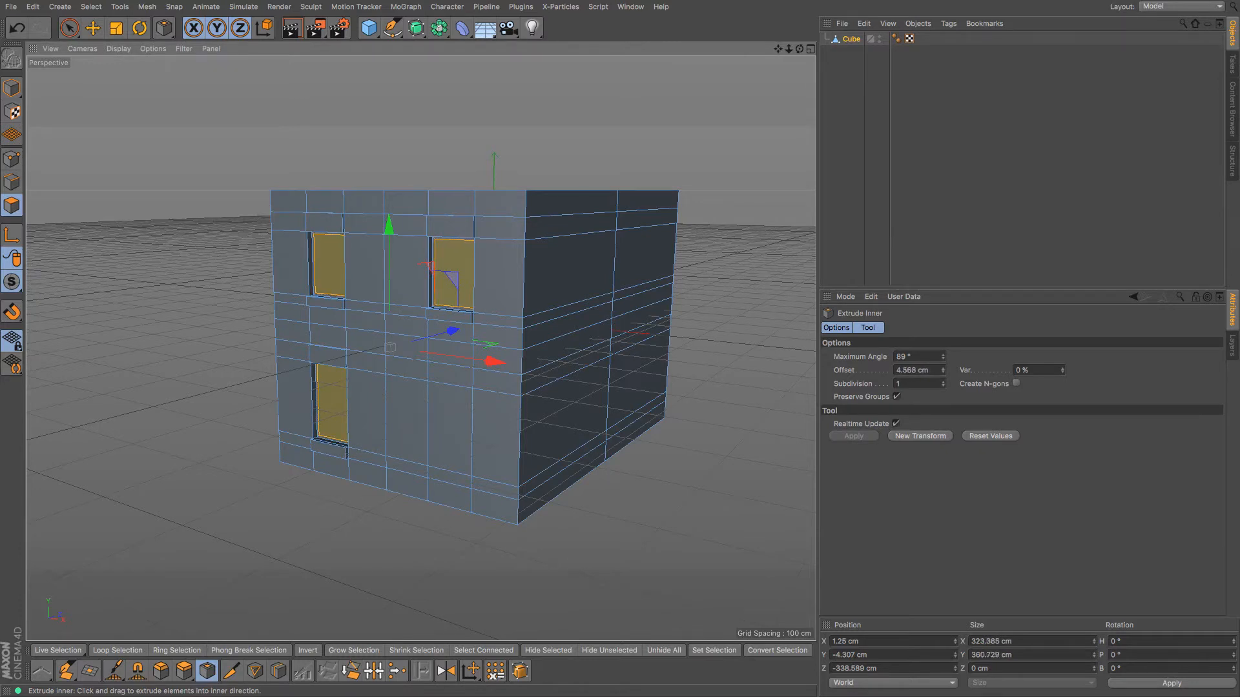
key("m")
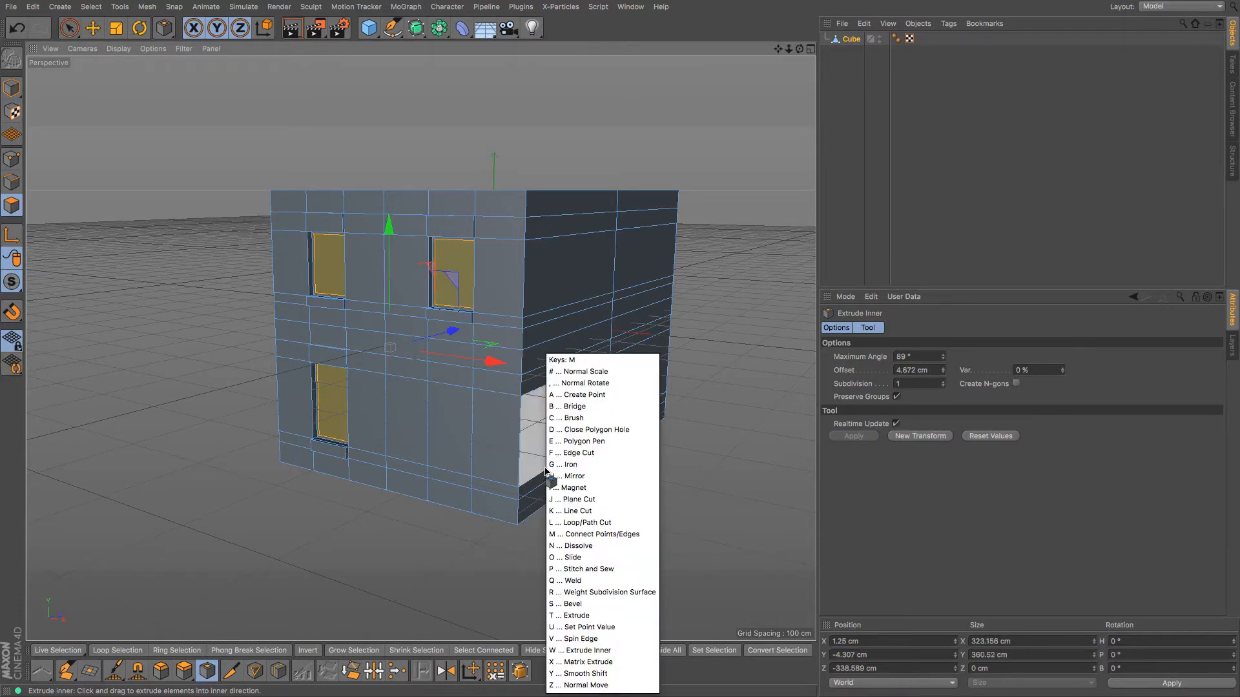
key("t")
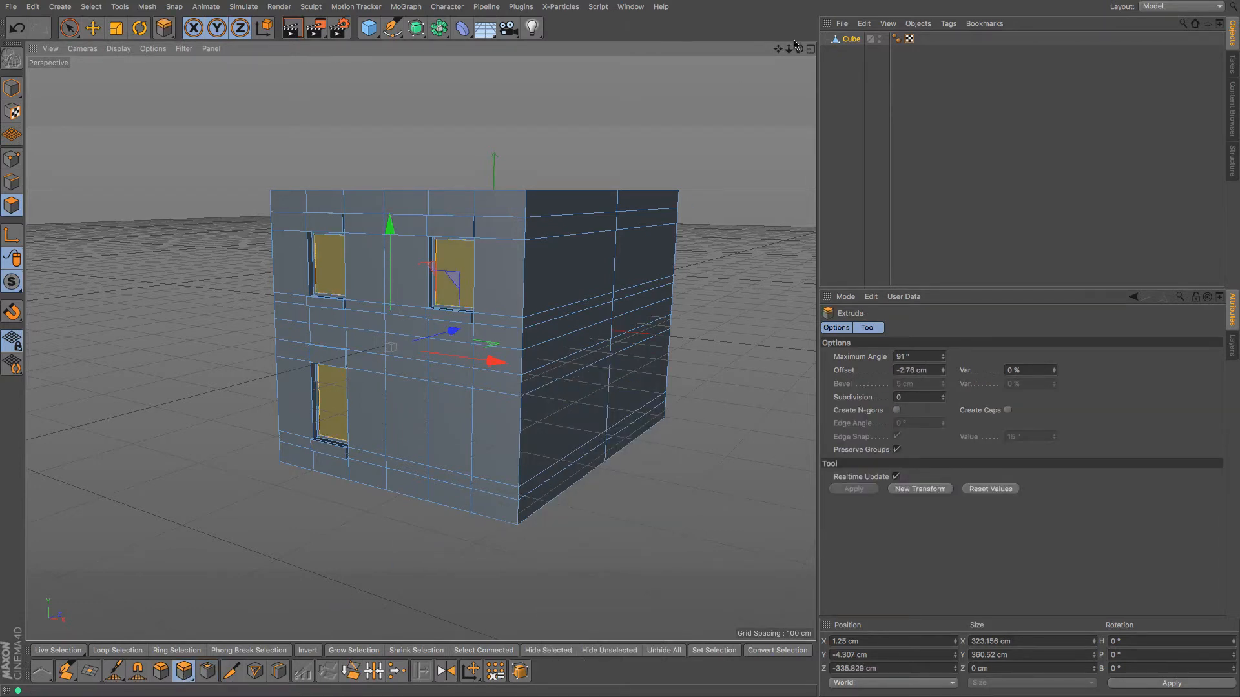
Step: Select the lintel polygon above the door area and extrude it outward about 3.8 cm, aligning it with the window lintels in the Right view
left_click_drag(800, 49, 731, 2)
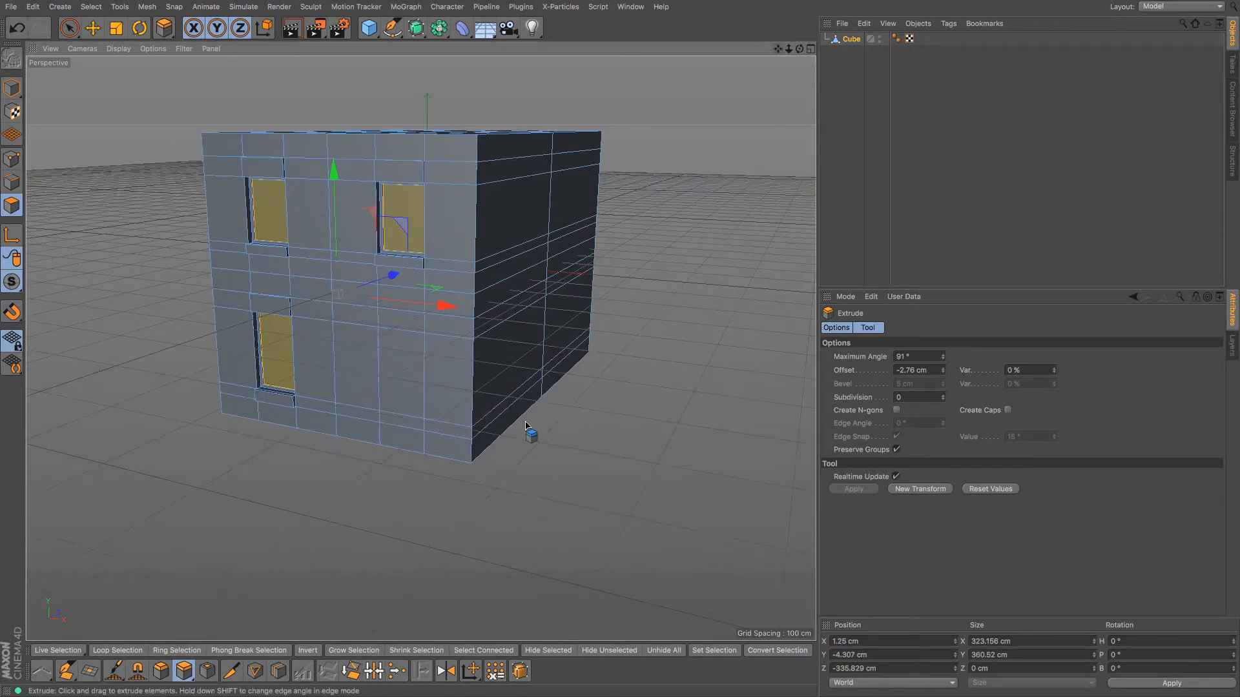
scroll(477, 414, "up", 3)
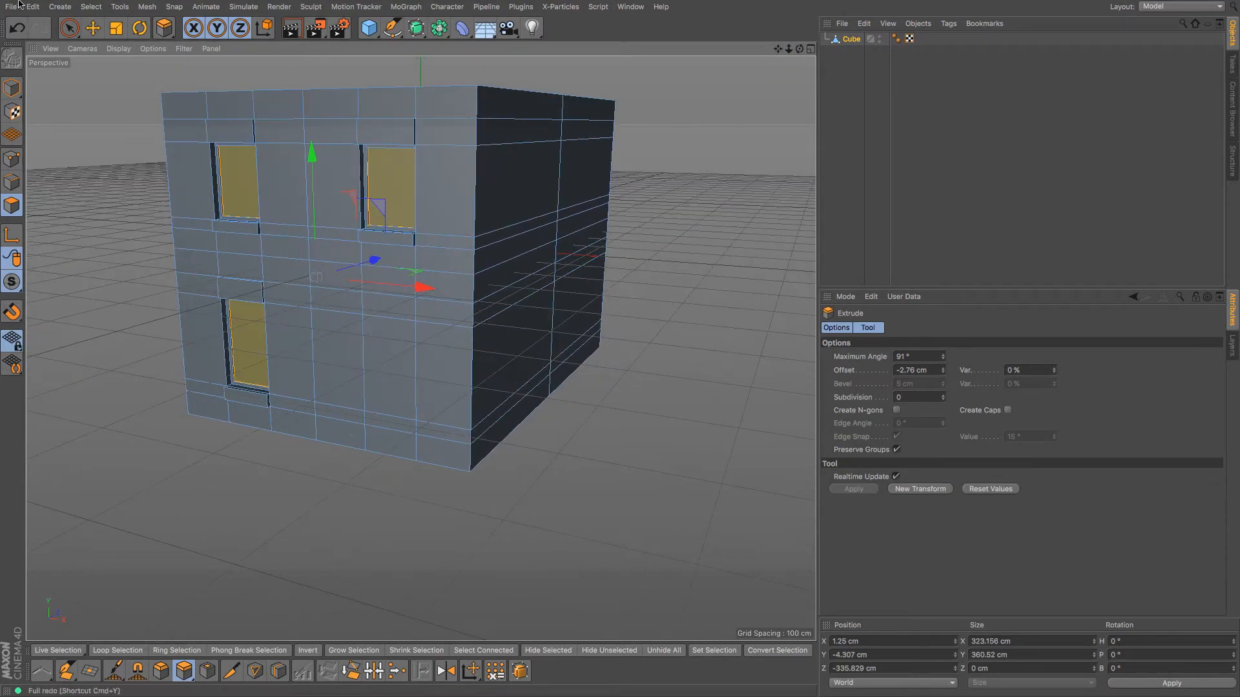
left_click(94, 30)
left_click(390, 315)
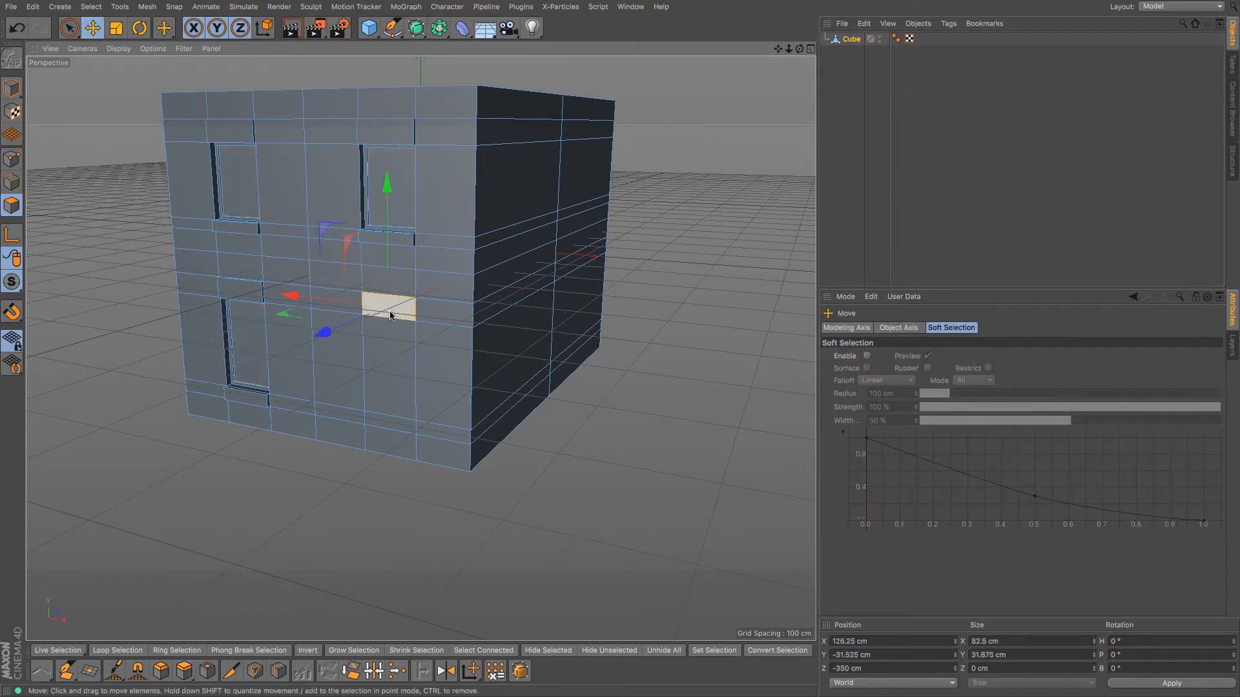
key("F4")
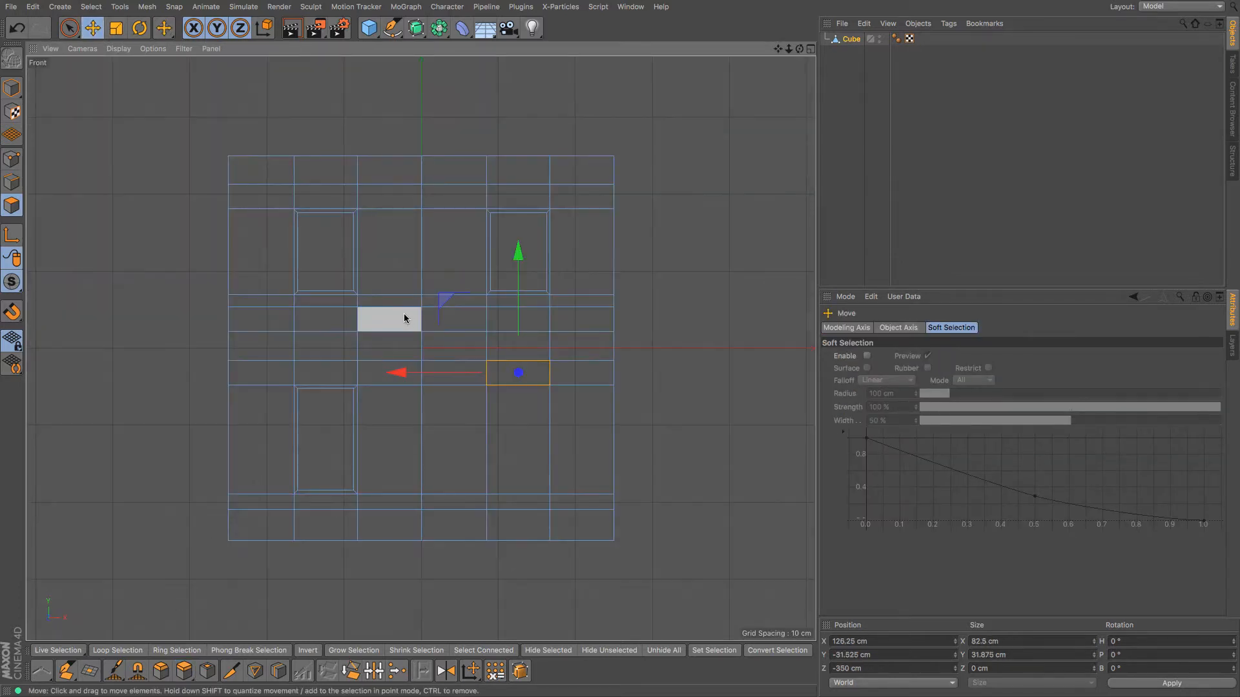
key("F5")
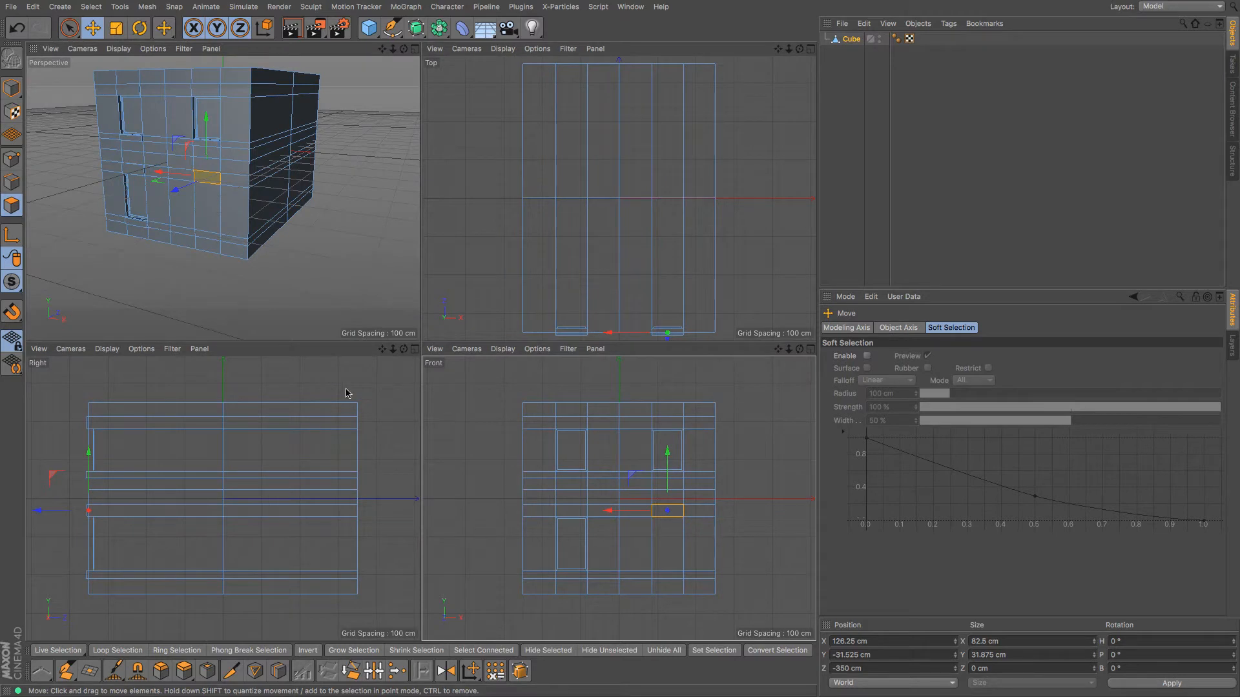
key("F3")
scroll(173, 339, "up", 3)
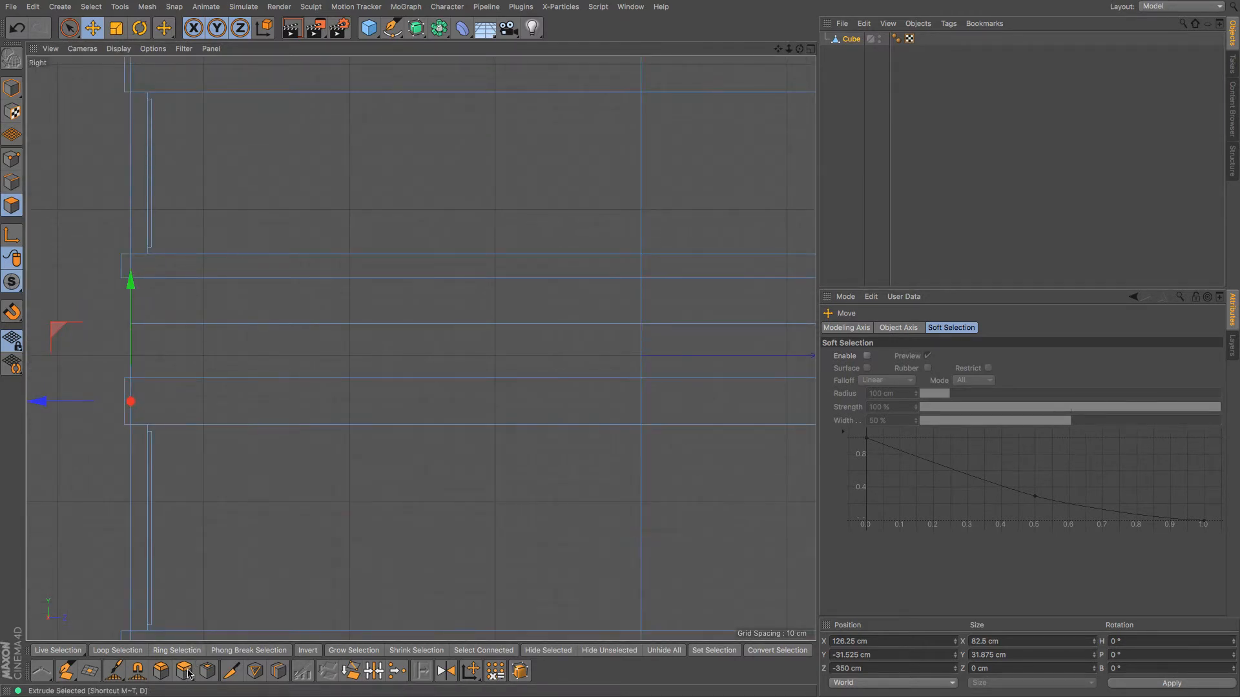
key("d")
left_click_drag(182, 450, 206, 450)
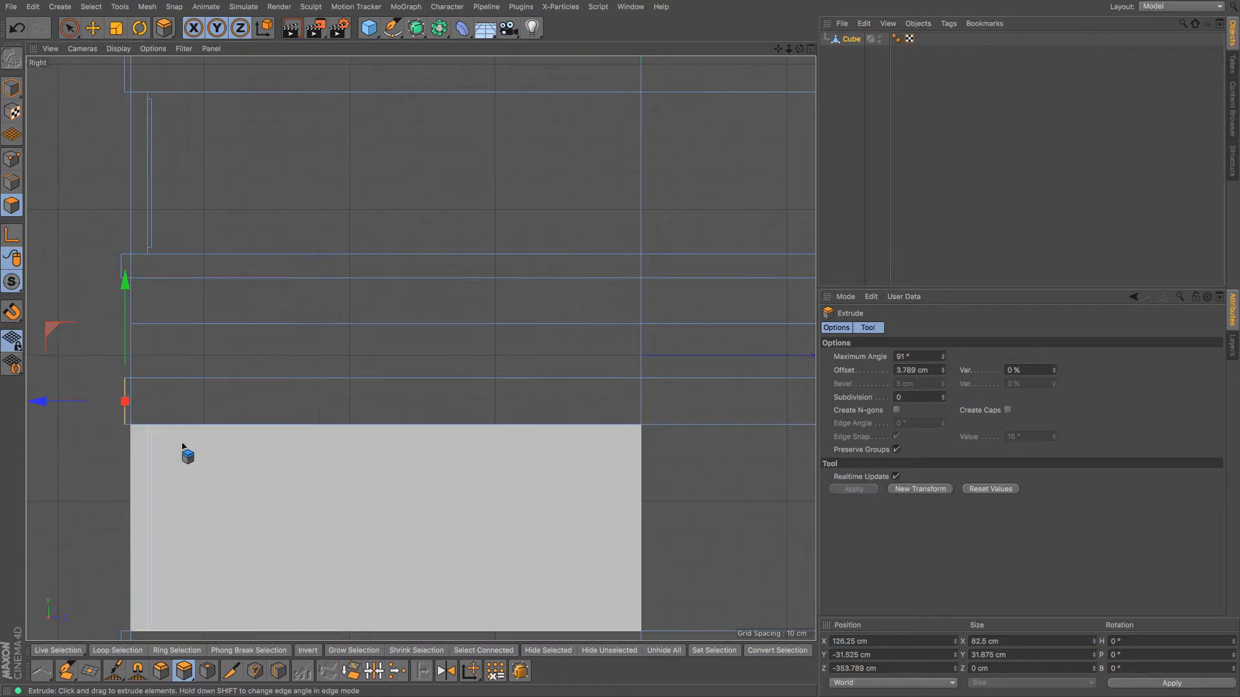
key("F1")
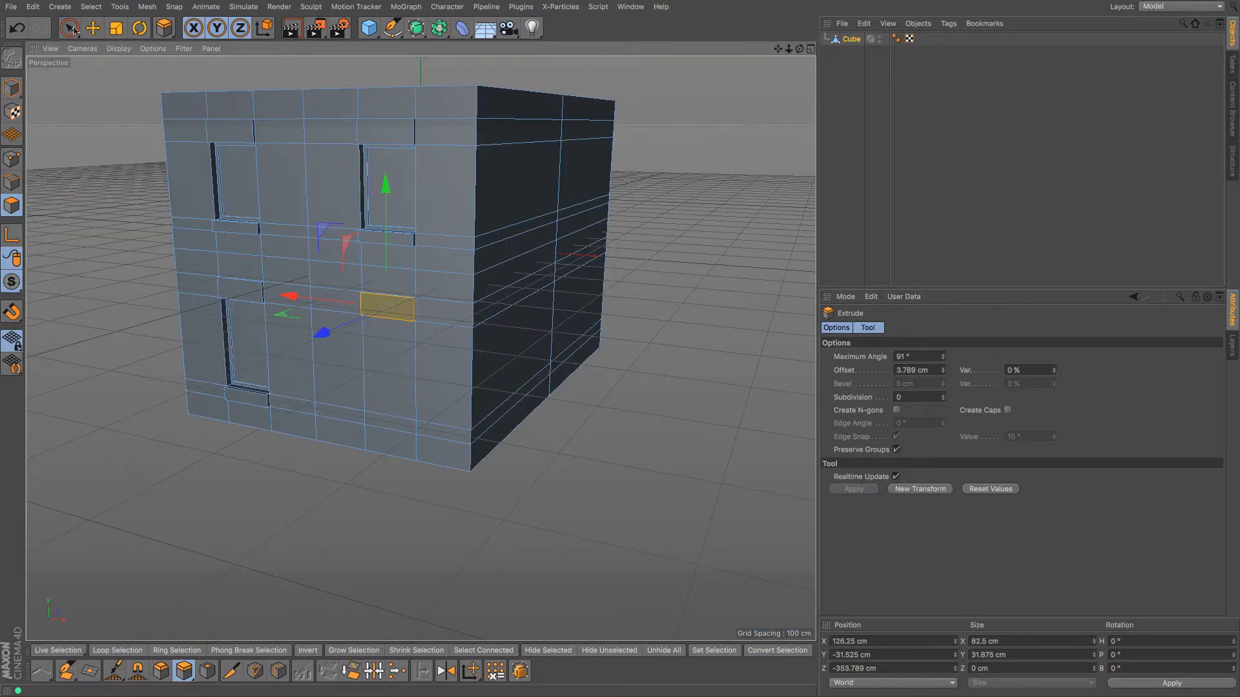
Step: Select the door polygons from the lintel down to the ground and extrude them inward with an offset of -75 cm
key("e")
left_click(387, 388)
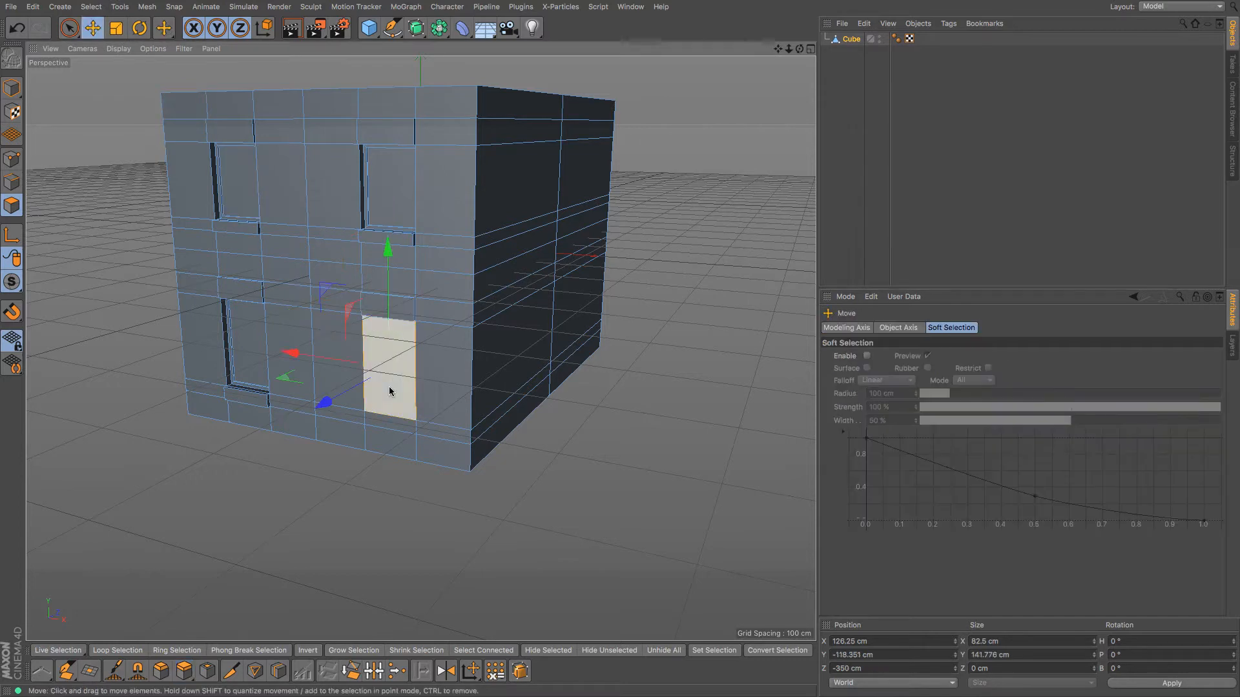
left_click(387, 436, "shift")
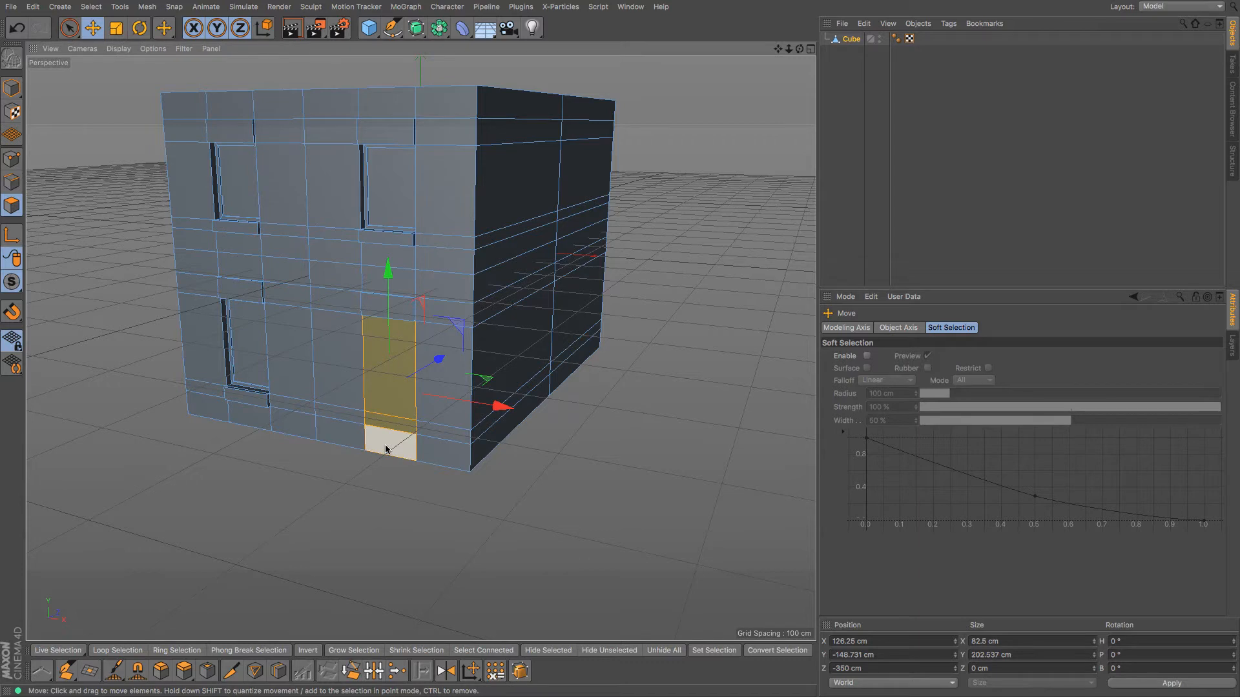
left_click(184, 671)
left_click_drag(438, 524, 344, 524)
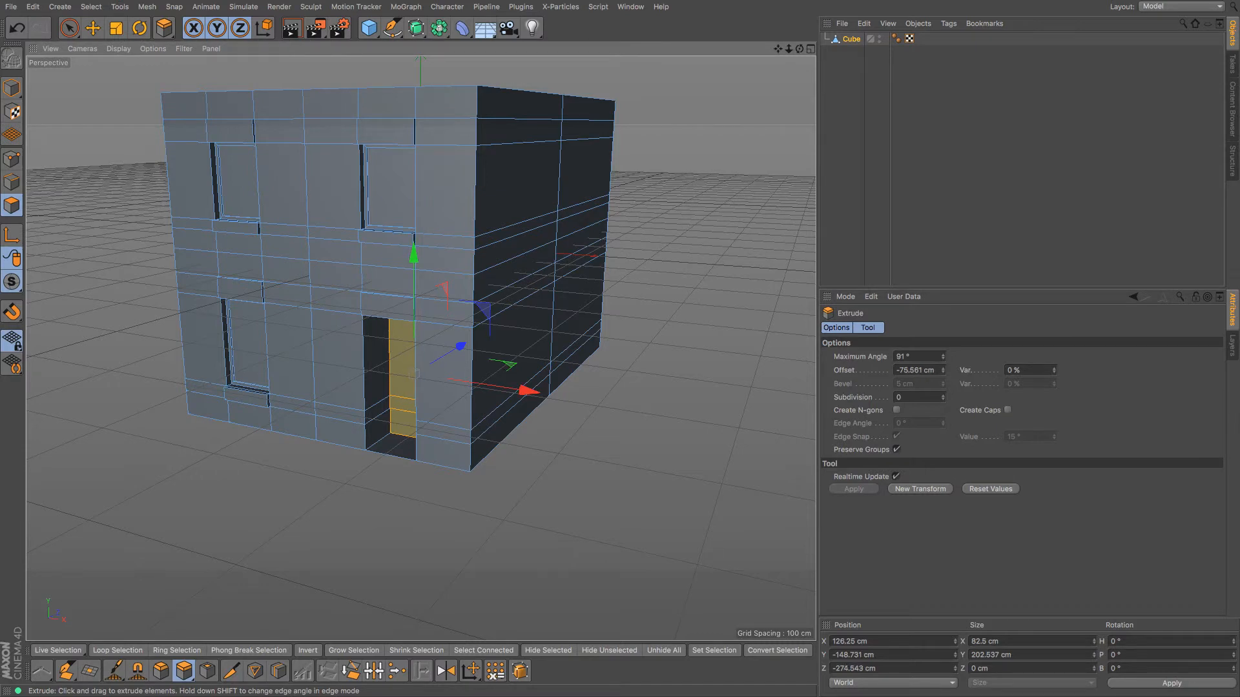
left_click(924, 371)
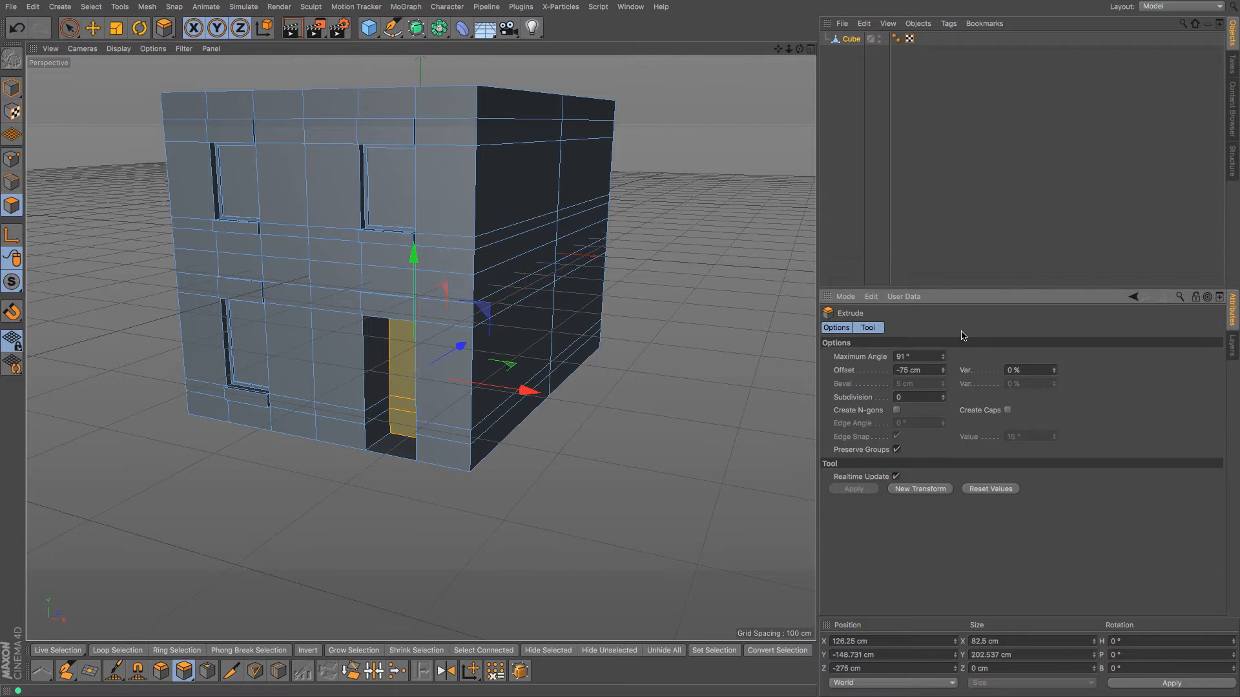
Step: Inset the recessed door polygons about 4.9 cm with Extrude Inner and extrude the inner faces inward about 6.5 cm
mouse_move(799, 49)
left_mouse_down()
mouse_move(872, 68)
mouse_move(865, 26)
mouse_move(792, 61)
mouse_move(788, 50)
mouse_move(815, 58)
left_mouse_up()
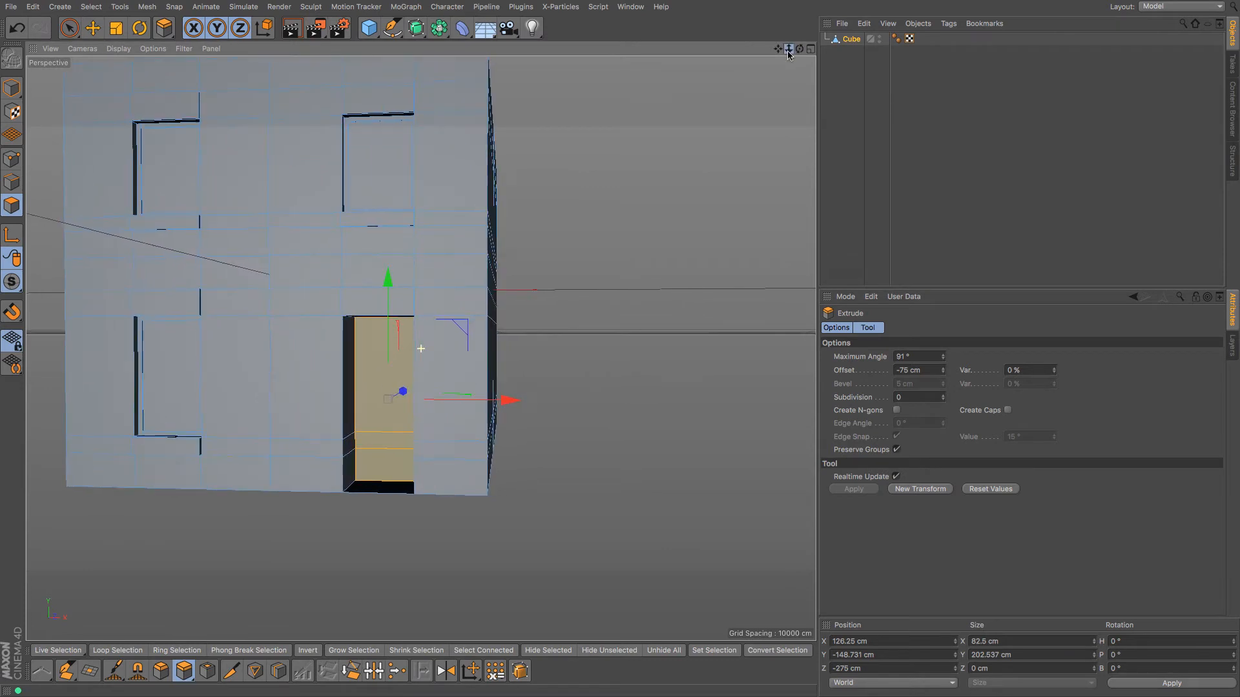
key("m")
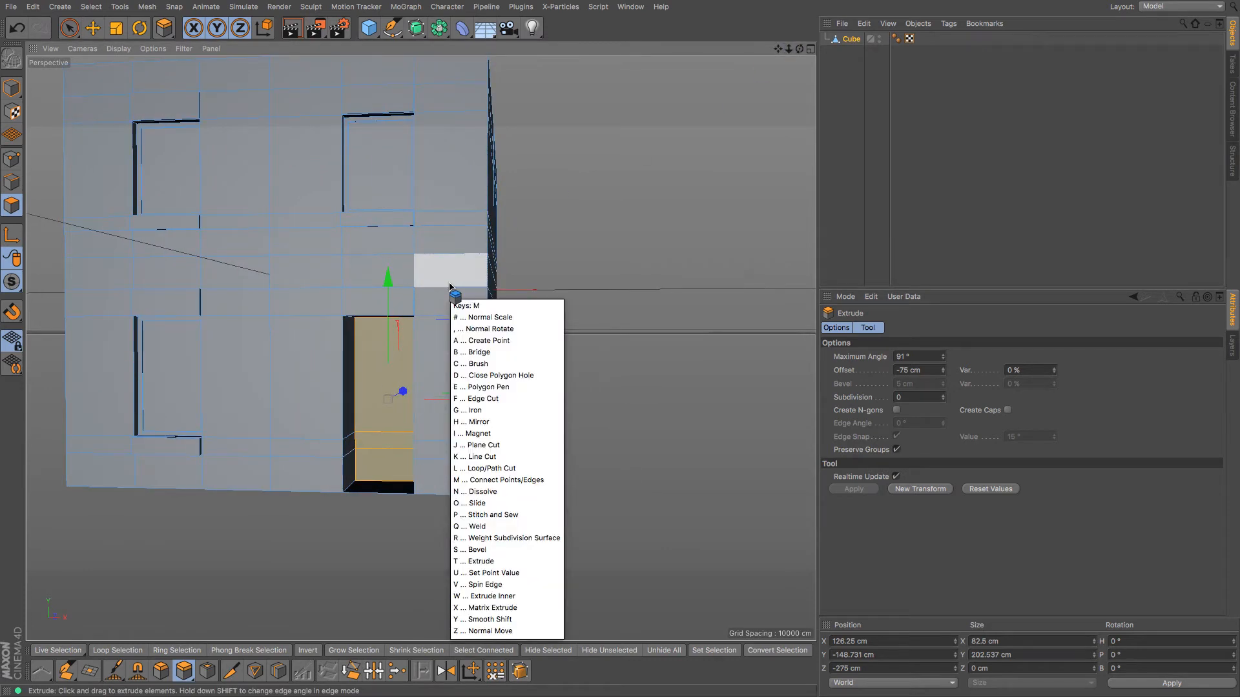
key("w")
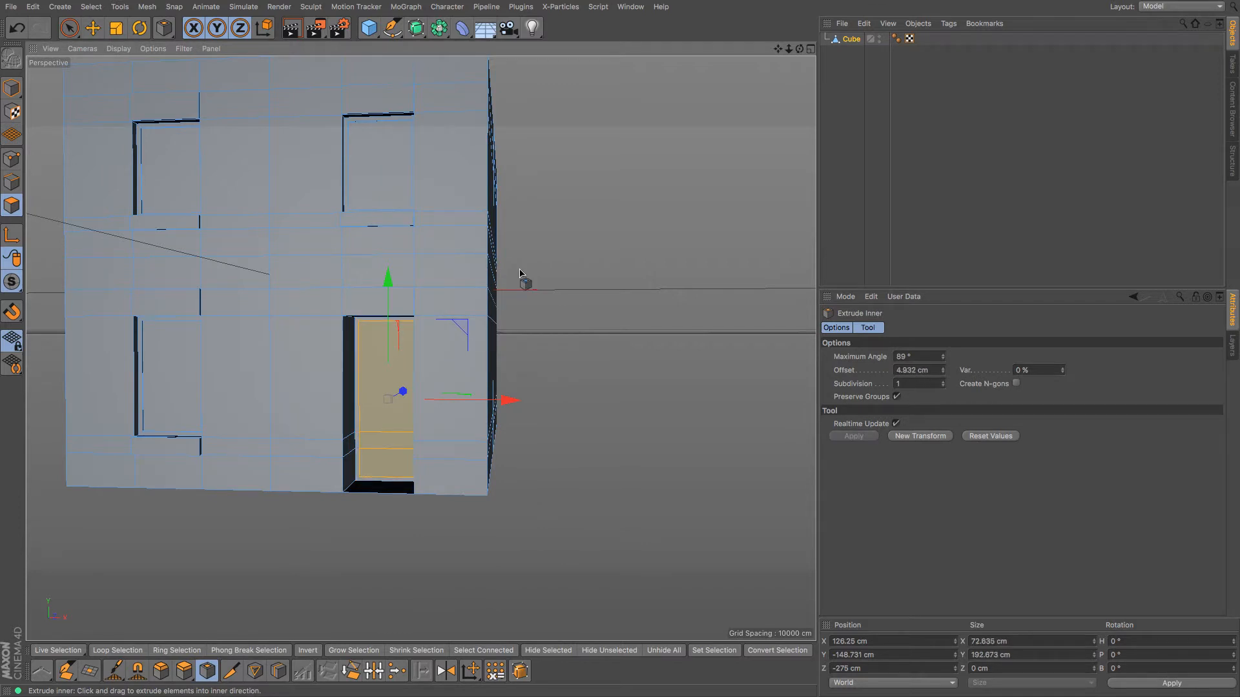
key("m")
key("t")
left_click_drag(516, 310, 514, 310)
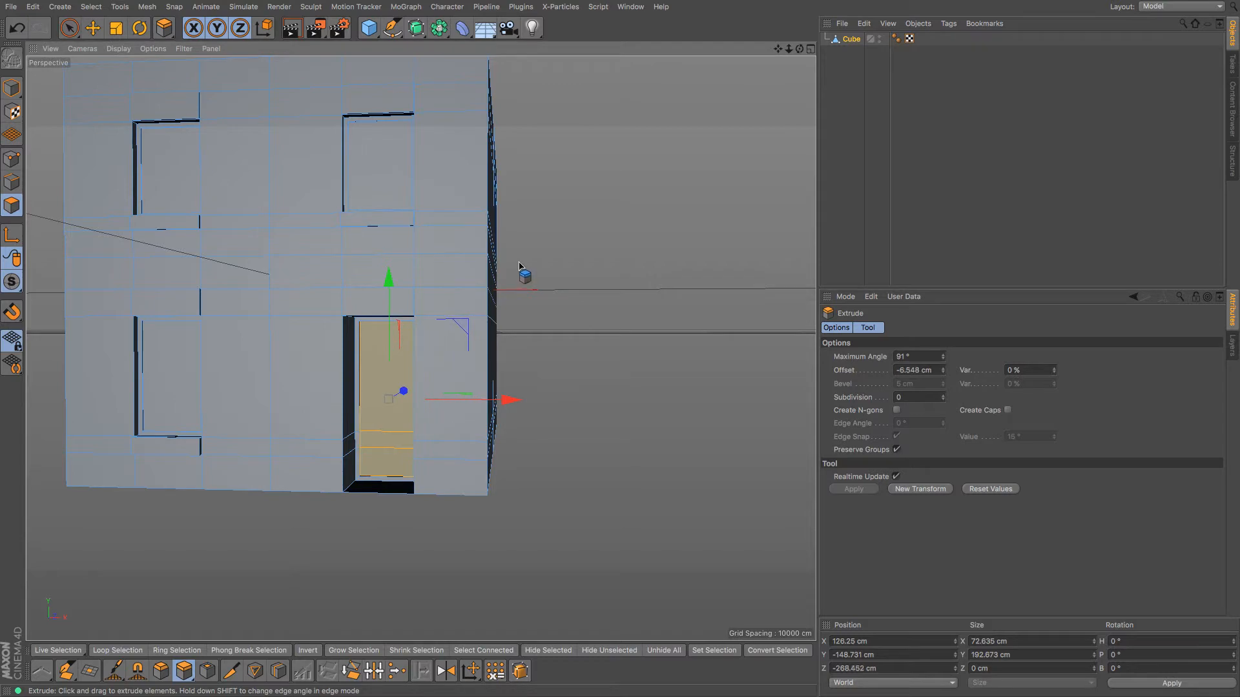
Step: Select the full row of edges running across the middle of the cube's top face with Live Selection in Edge mode
left_click_drag(800, 50, 774, 93)
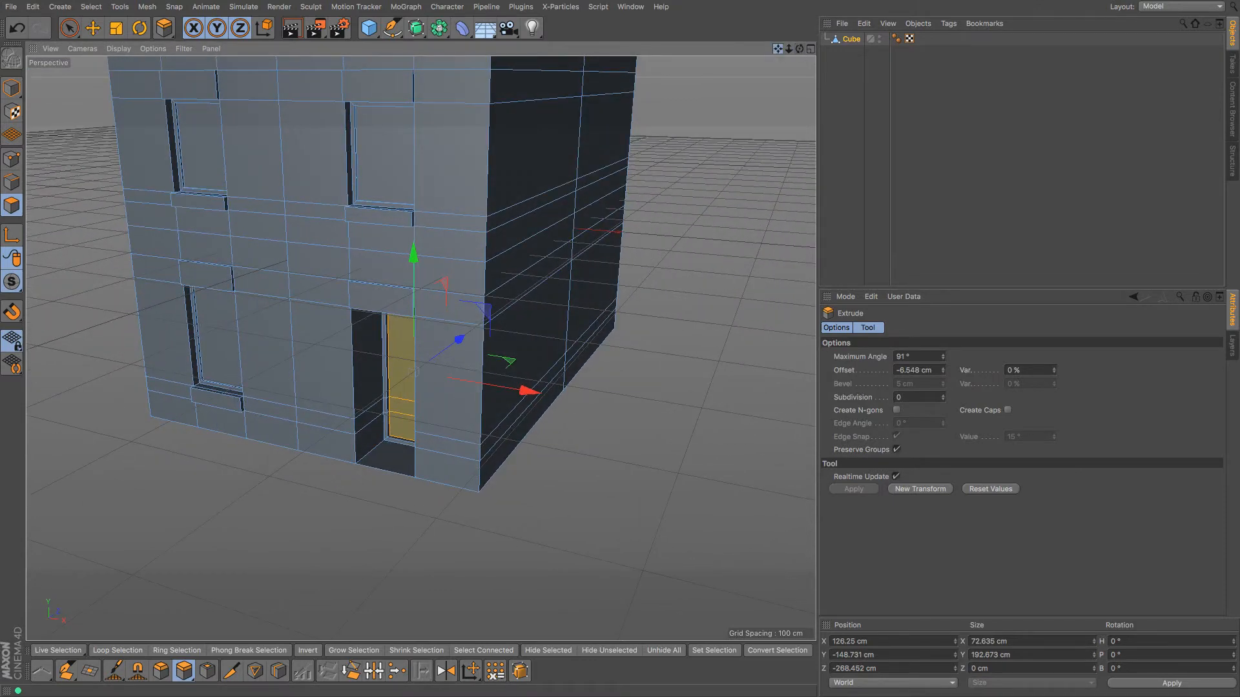
left_click_drag(777, 49, 832, 111)
mouse_move(789, 49)
left_mouse_down()
mouse_move(767, 51)
mouse_move(786, 39)
left_mouse_up()
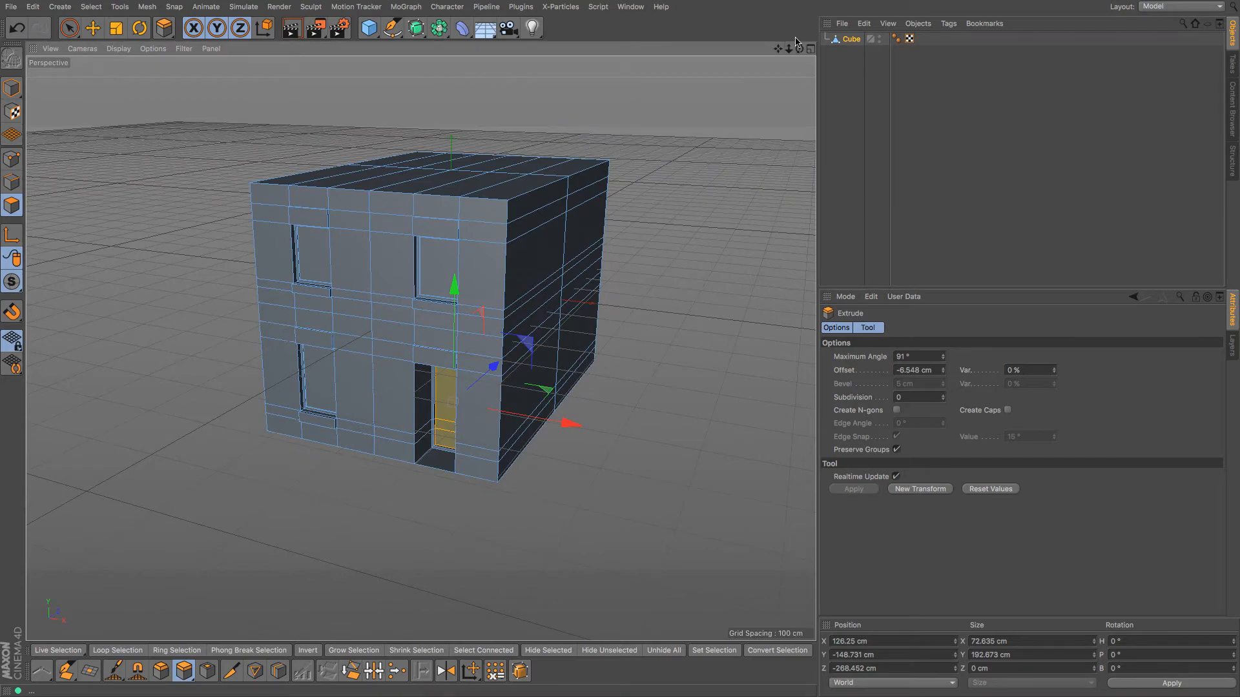
left_click_drag(800, 49, 764, 71)
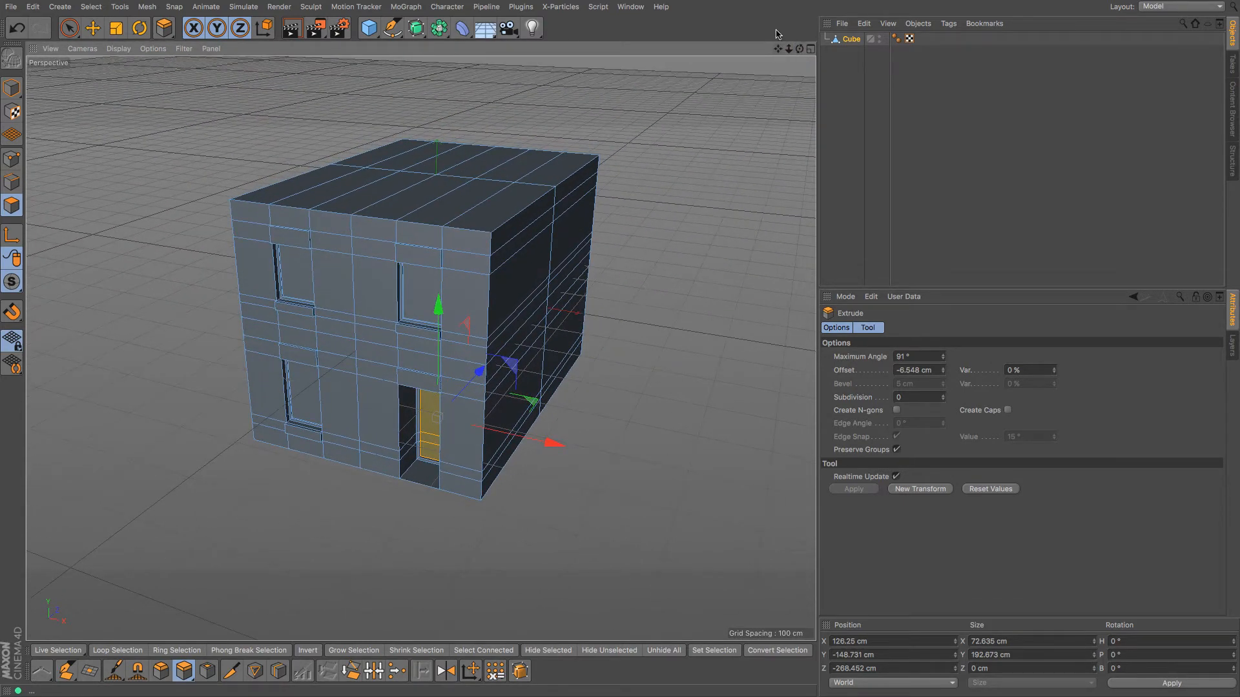
left_click(94, 31)
left_click(12, 182)
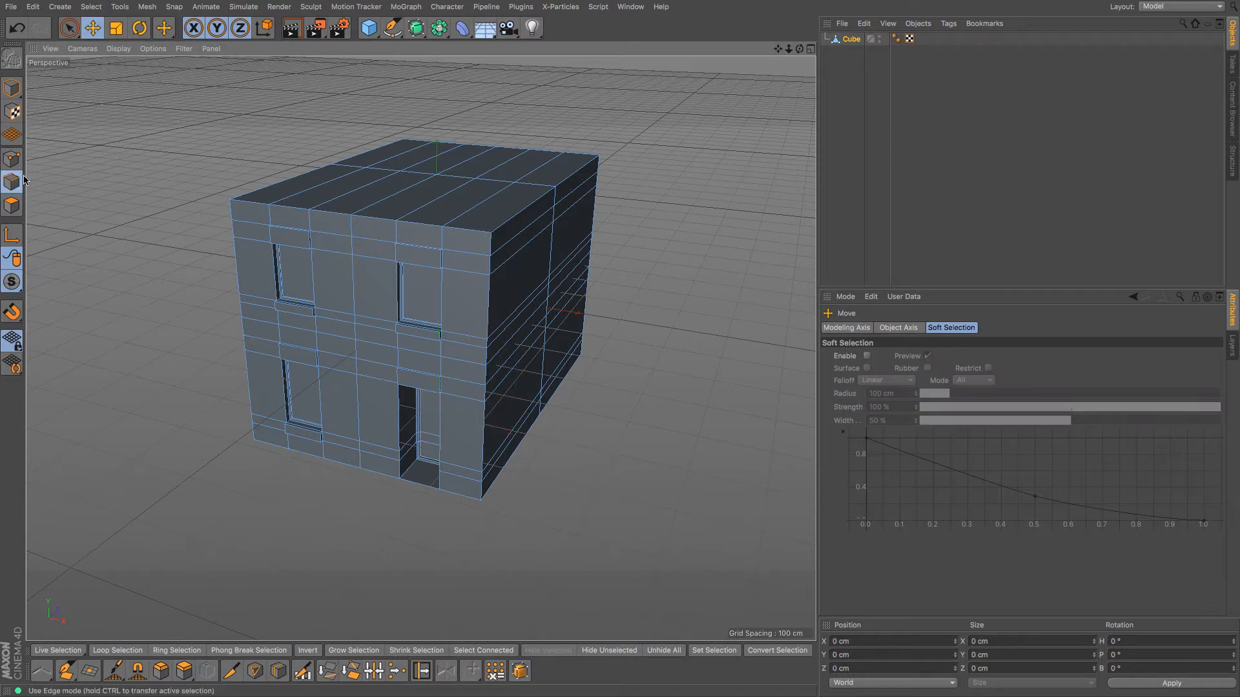
left_click(341, 170)
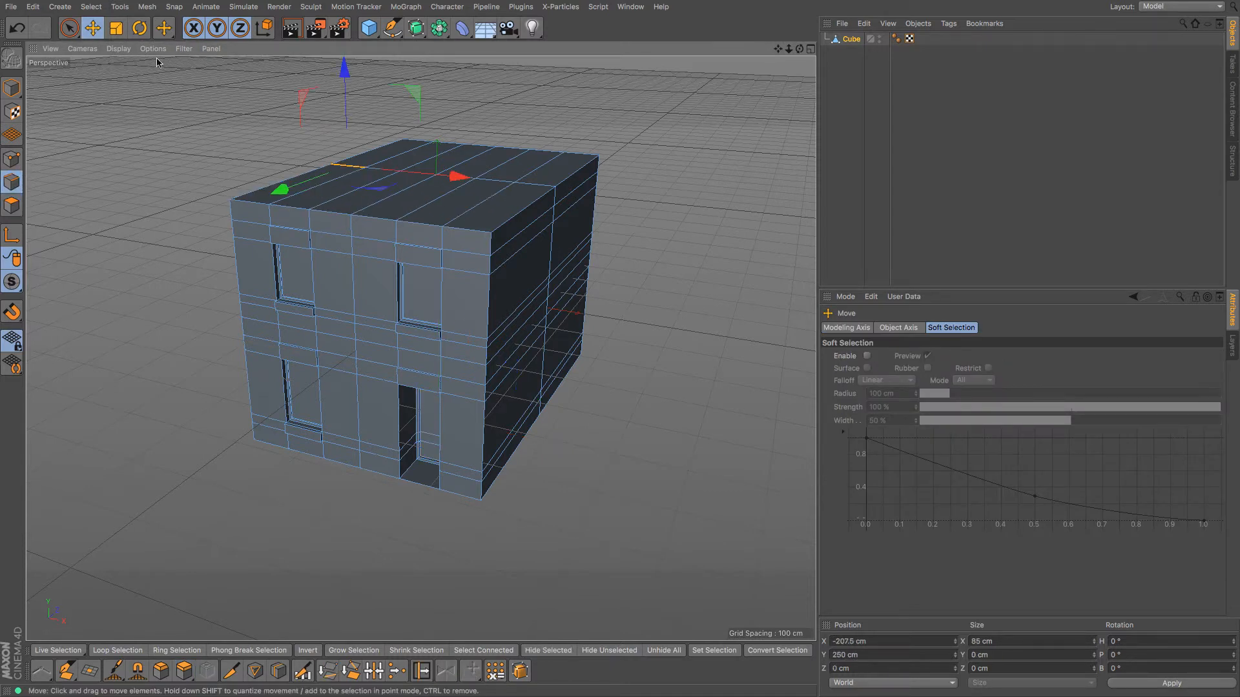
left_click(69, 29)
mouse_move(514, 183)
left_mouse_down()
mouse_move(396, 166)
mouse_move(538, 170)
mouse_move(367, 136)
left_mouse_up()
left_click_drag(316, 179, 532, 246, "ctrl")
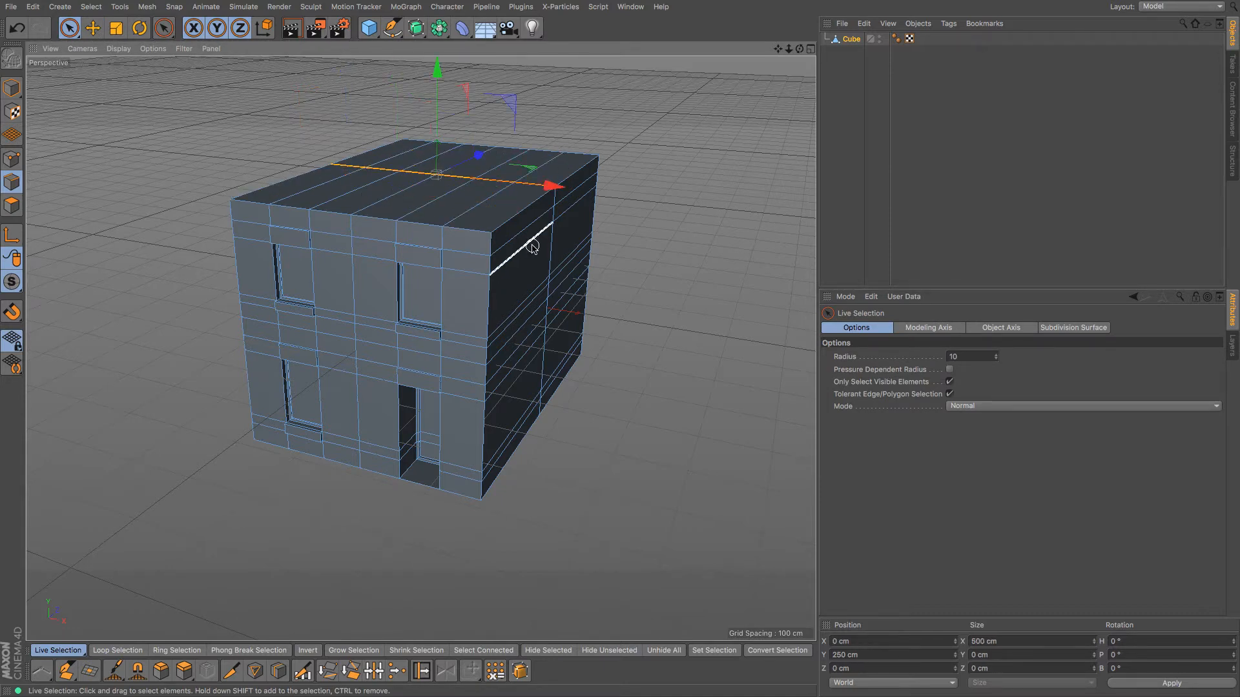
Step: Raise the selected edges to a Y position of about 476.8 cm as the roof ridge, displaying the Front view in Gouraud Shading (Lines)
left_click_drag(443, 78, 448, 85)
key("F4")
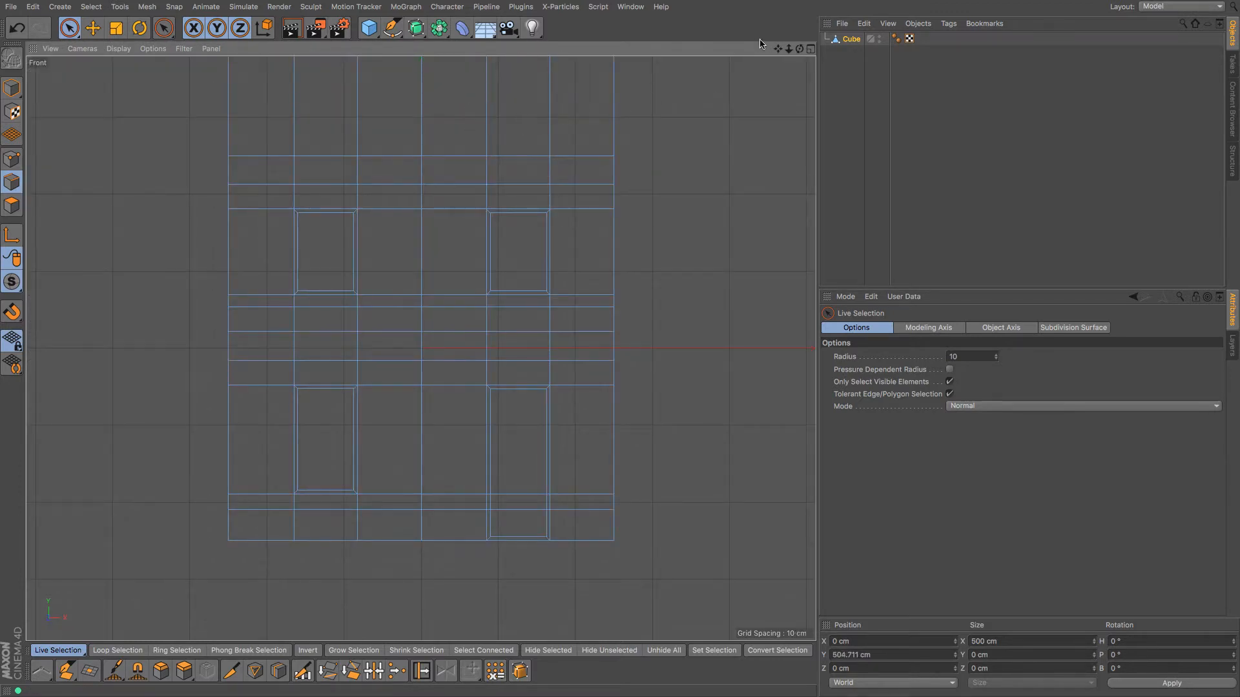
left_click_drag(778, 49, 749, 54)
left_click(119, 48)
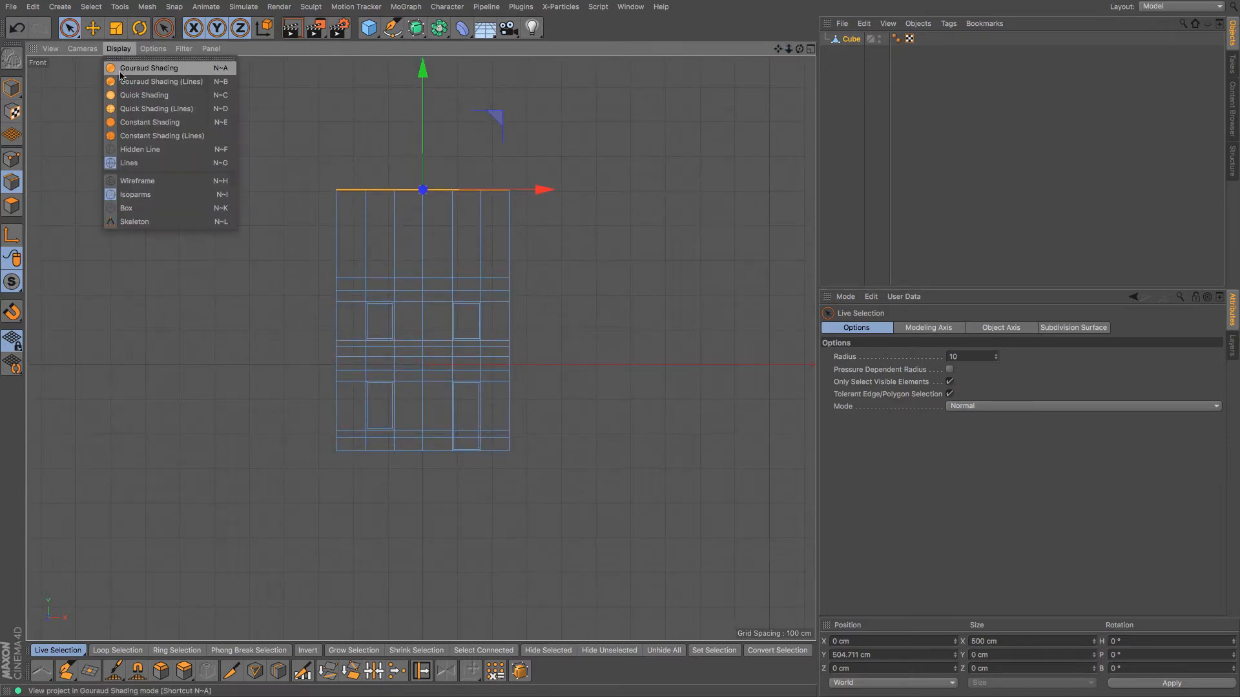
left_click(149, 81)
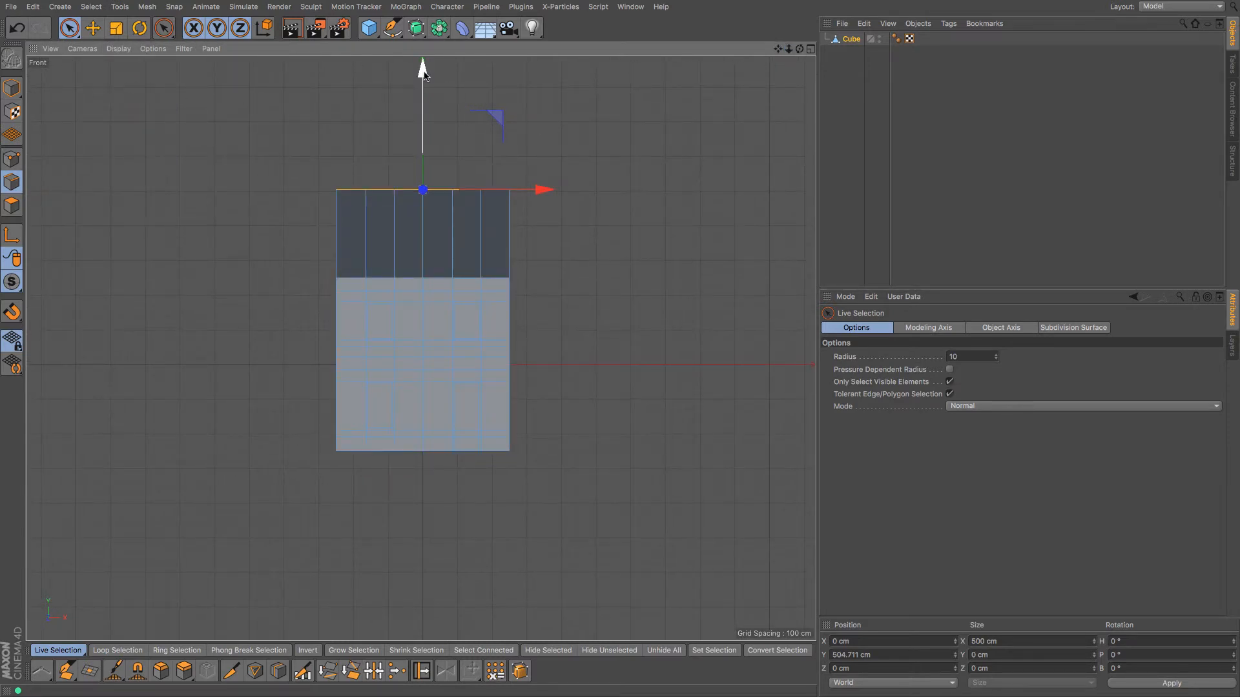
left_click_drag(423, 72, 424, 83)
Step: Examine the pitched roof's gable profile in the Right view and the roof and rear wall in the perspective view
key("F3")
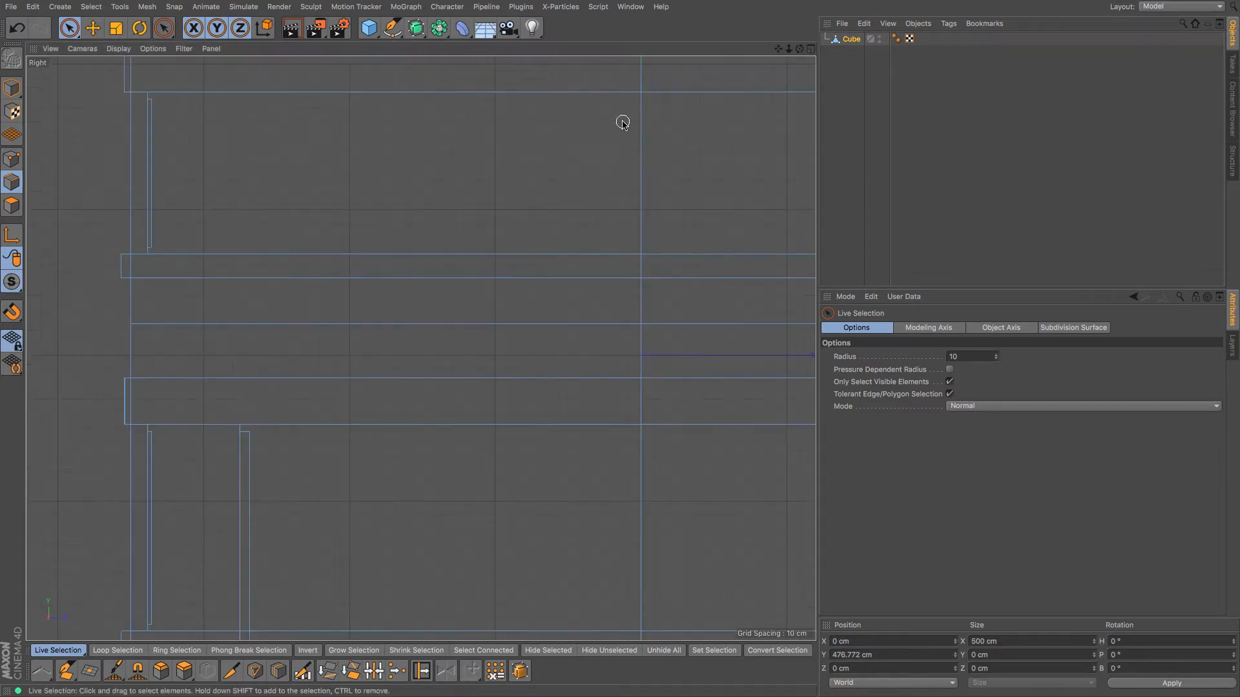
key("h")
scroll(711, 94, "down", 5)
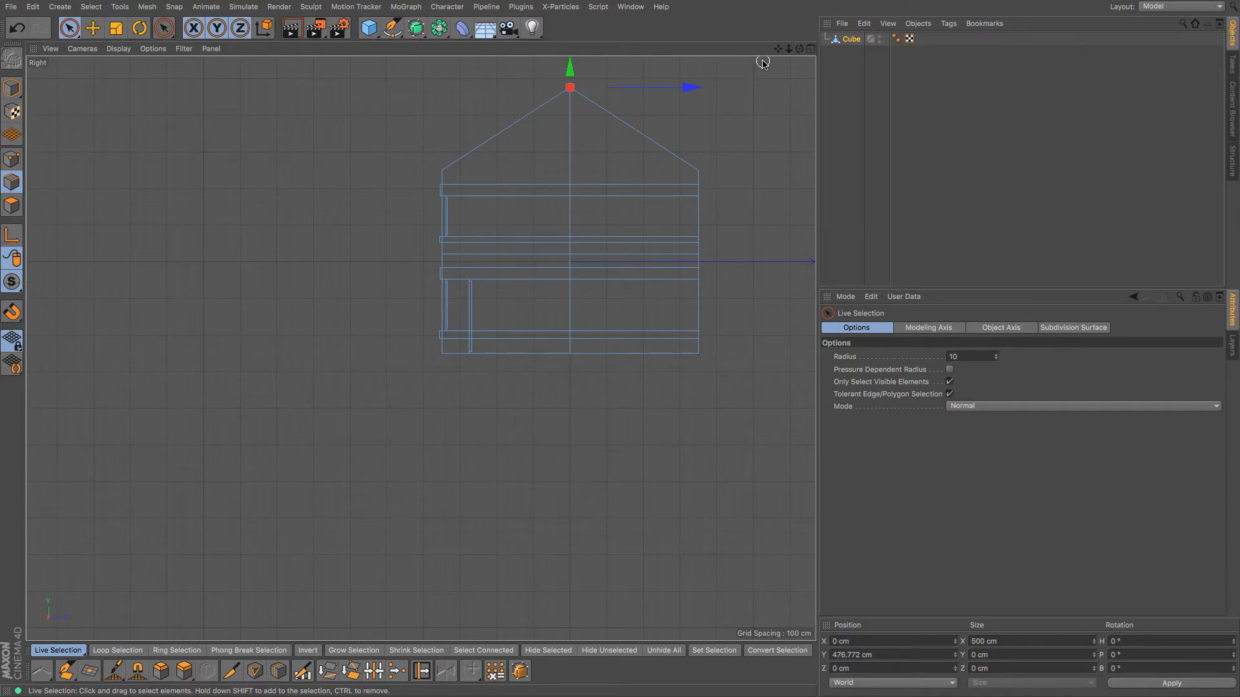
left_click_drag(778, 50, 741, 101)
left_click(93, 32)
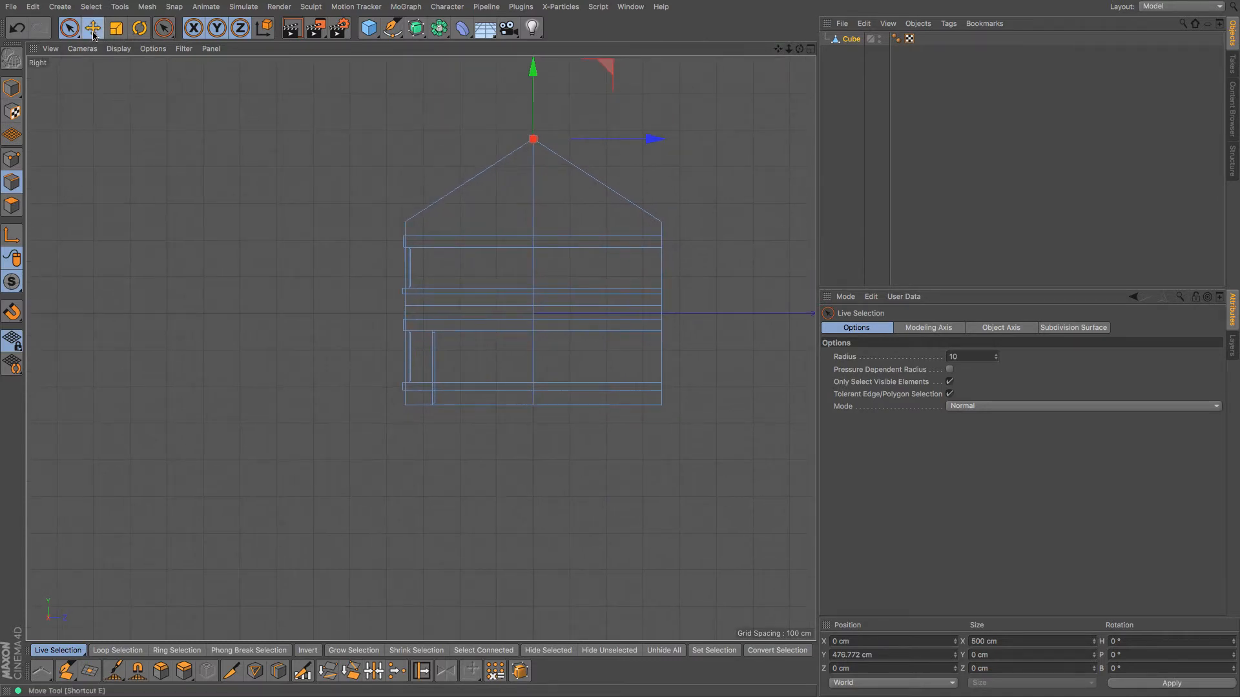
left_click(535, 190)
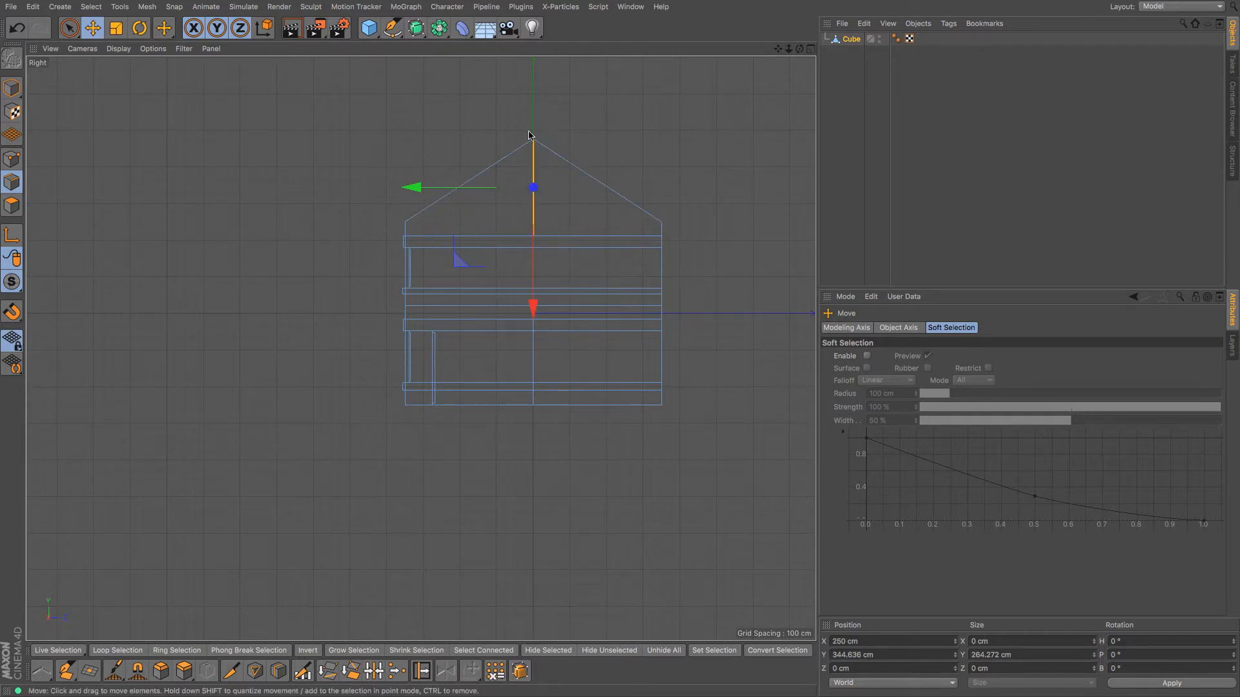
key("F1")
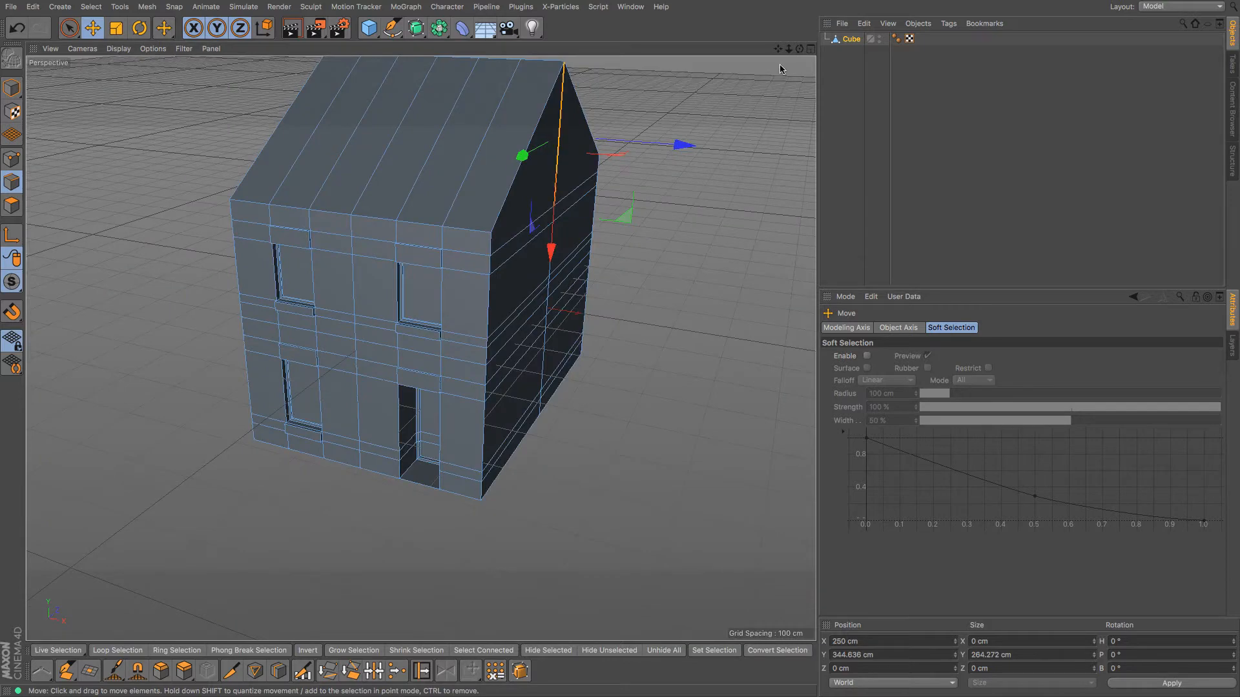
left_click_drag(779, 50, 784, 106)
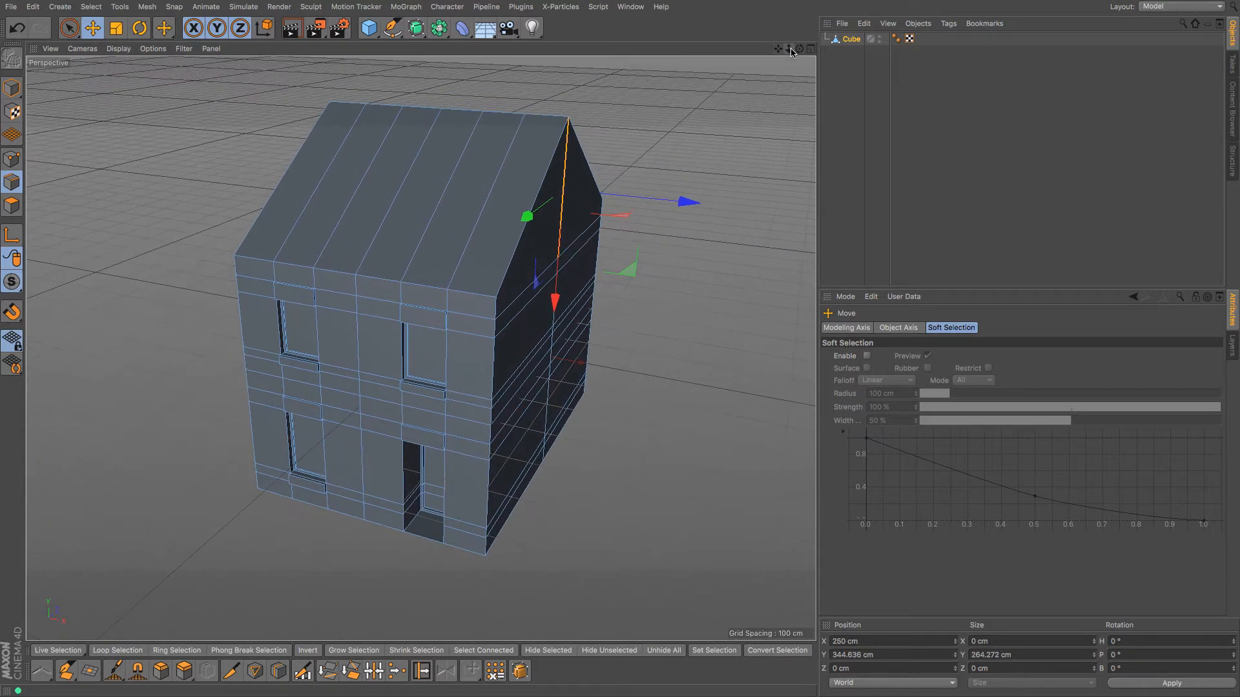
left_click_drag(792, 52, 651, 36)
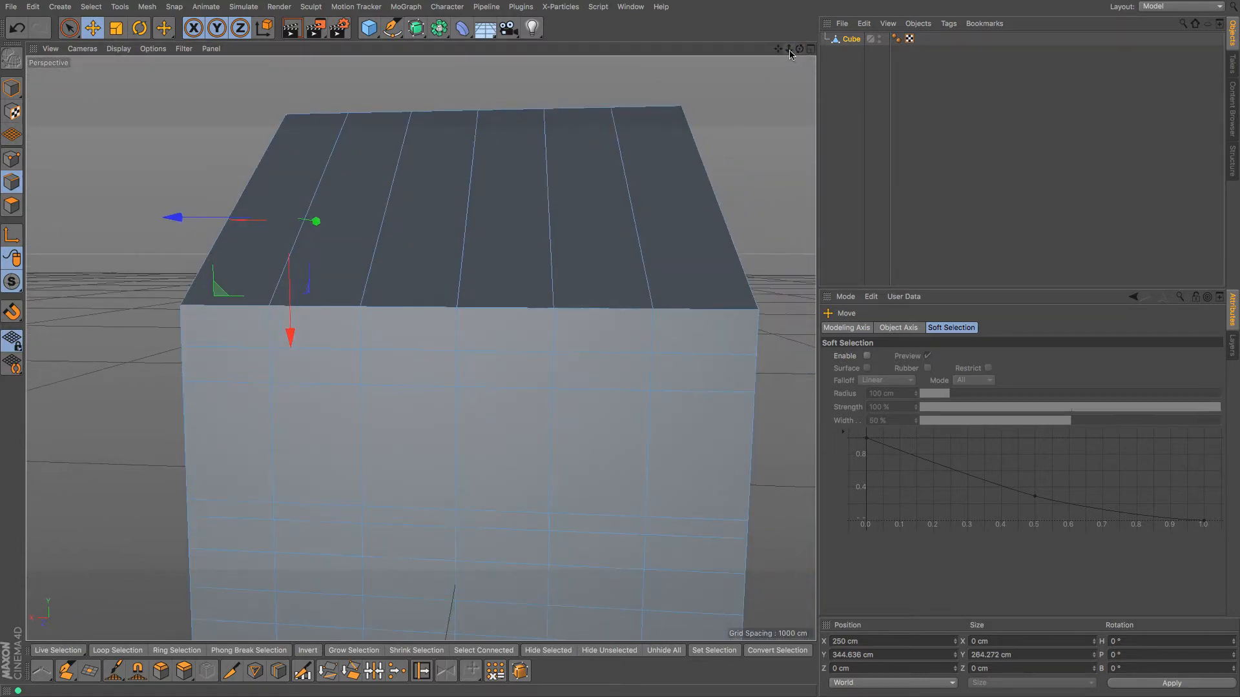
left_click_drag(789, 51, 785, 1)
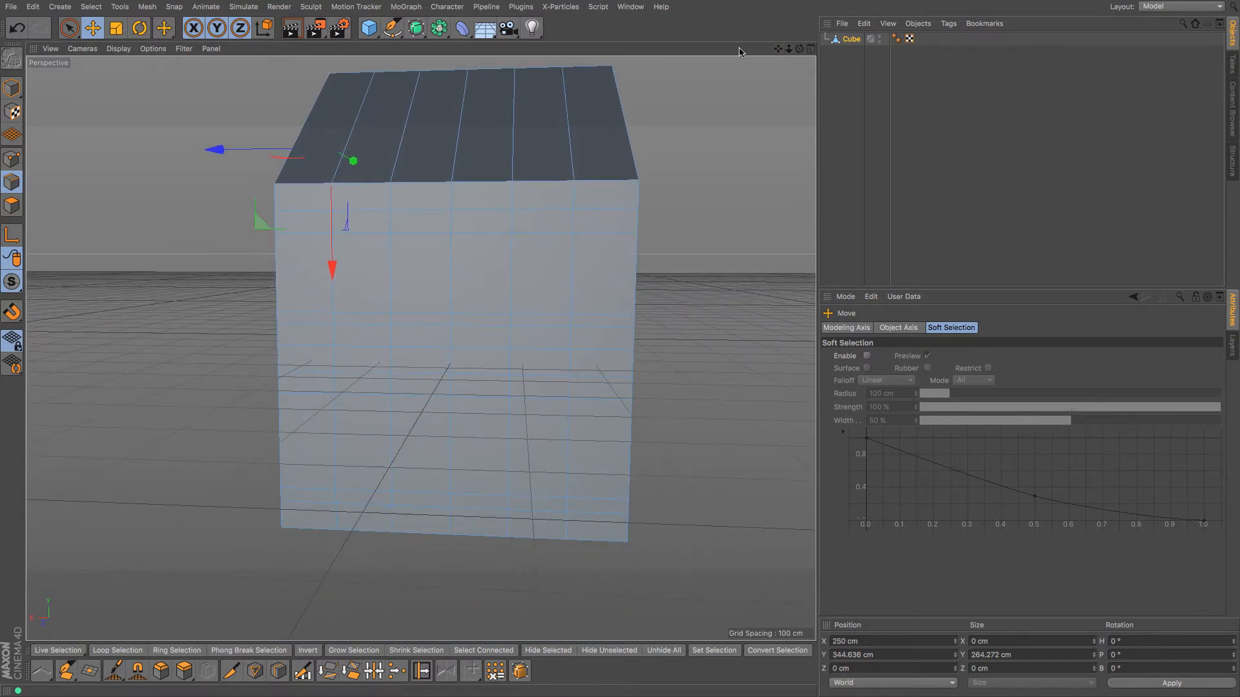
left_click_drag(789, 50, 720, 138)
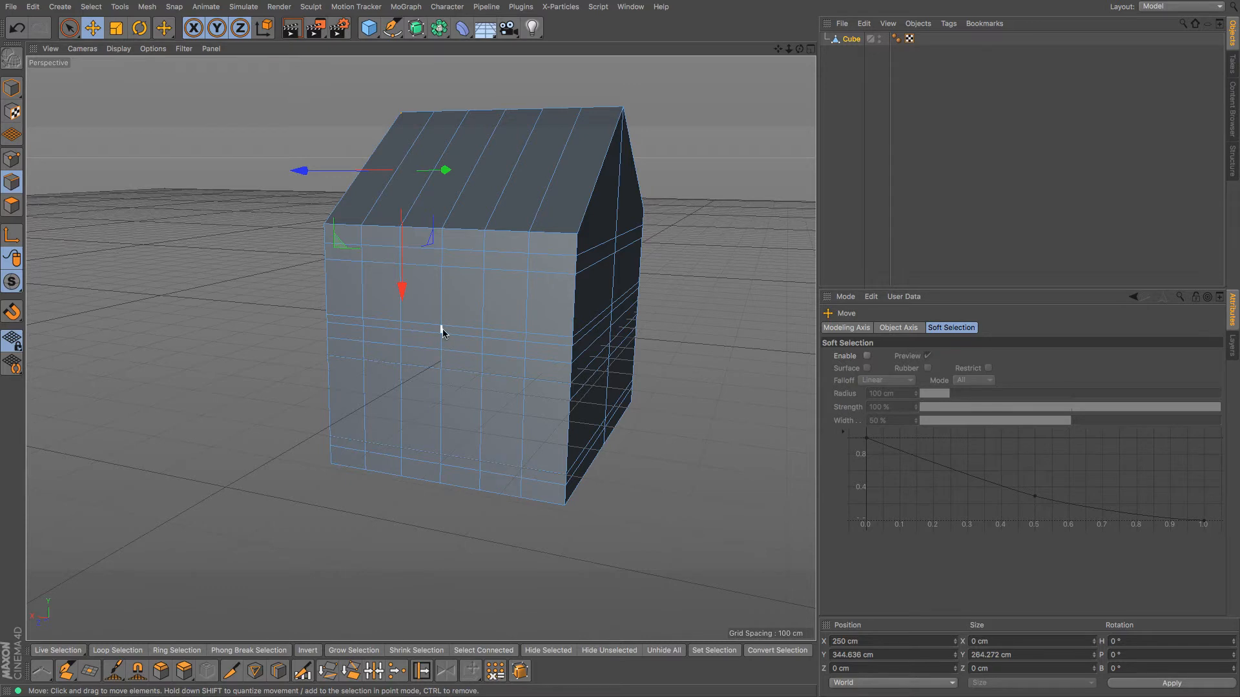
Step: Select the three columns of rear-wall polygons on the door's side of the house, from below the top row to the ground
left_click(11, 205)
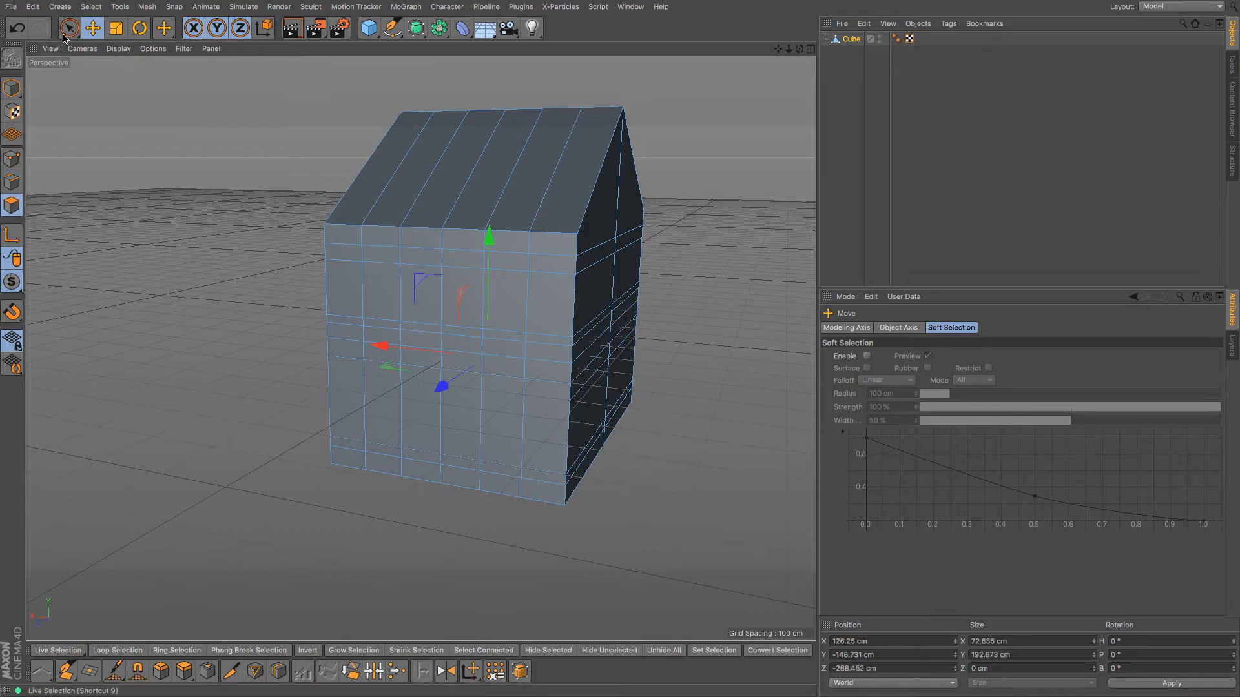
key("space")
left_click(343, 256)
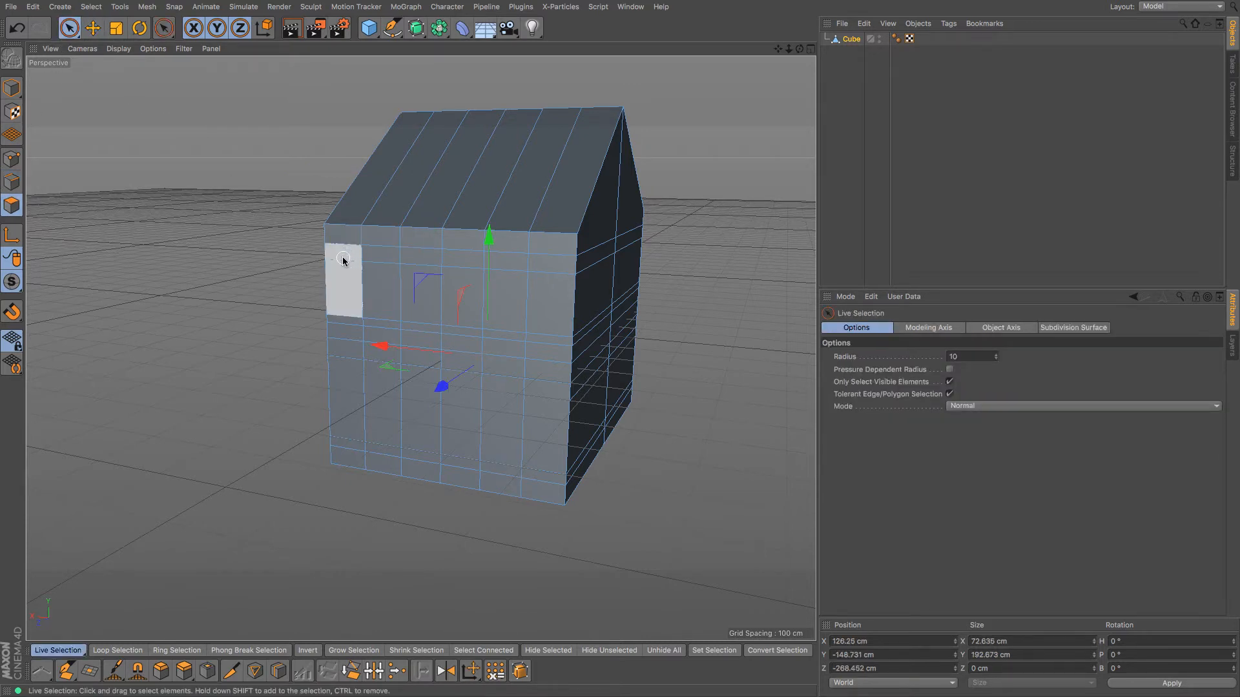
left_click_drag(343, 269, 398, 268)
left_click_drag(363, 330, 421, 417)
mouse_move(373, 458)
left_mouse_down()
mouse_move(355, 420)
mouse_move(380, 412)
left_mouse_up()
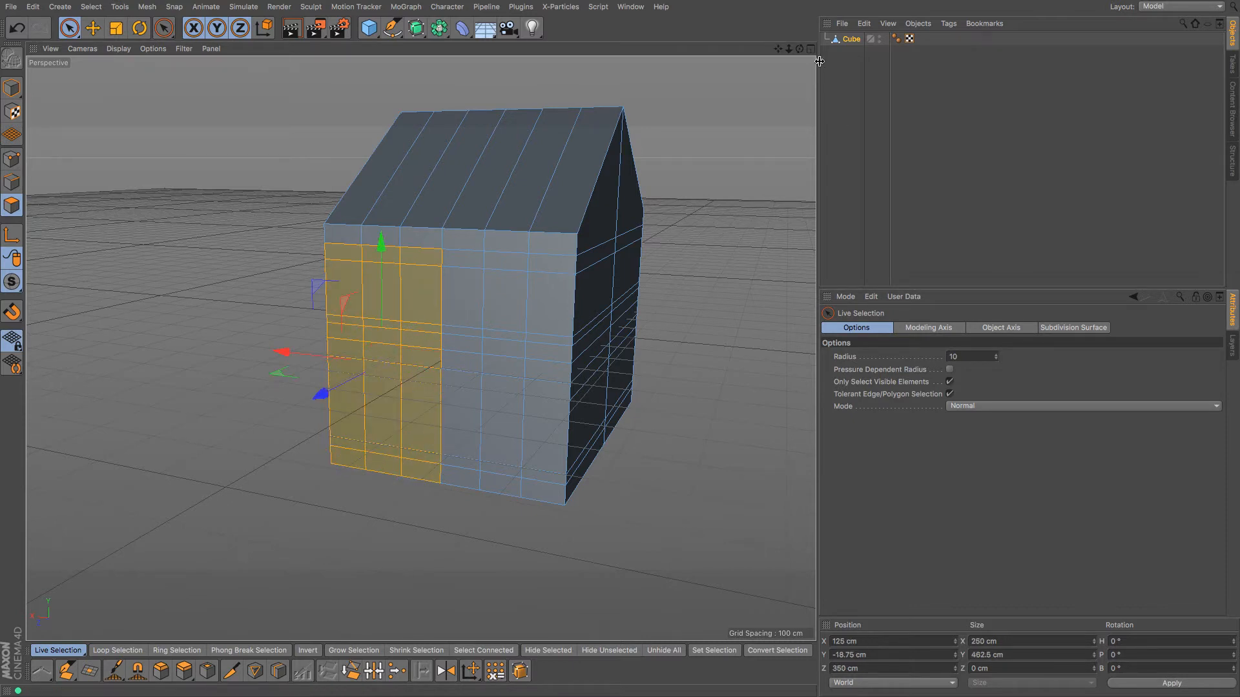
Step: Extrude the selected rear-wall polygons outward with an offset of 300 cm to form the rear extension
left_click_drag(800, 51, 768, 70)
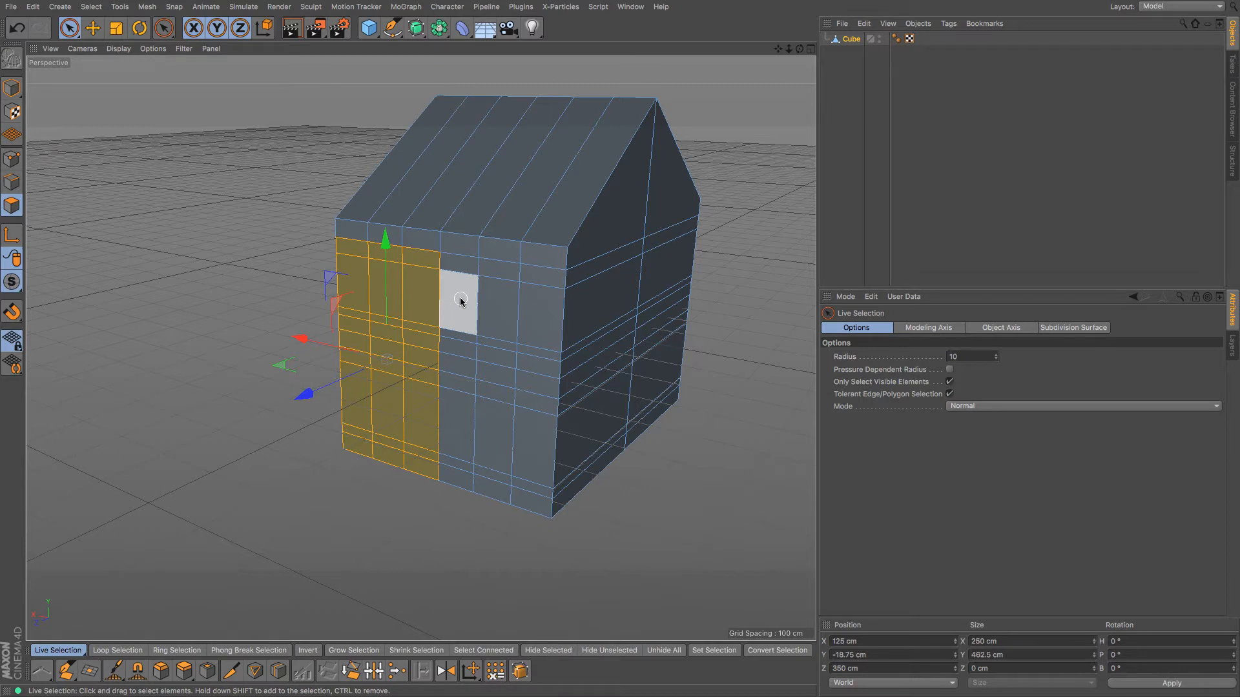
key("m")
key("t")
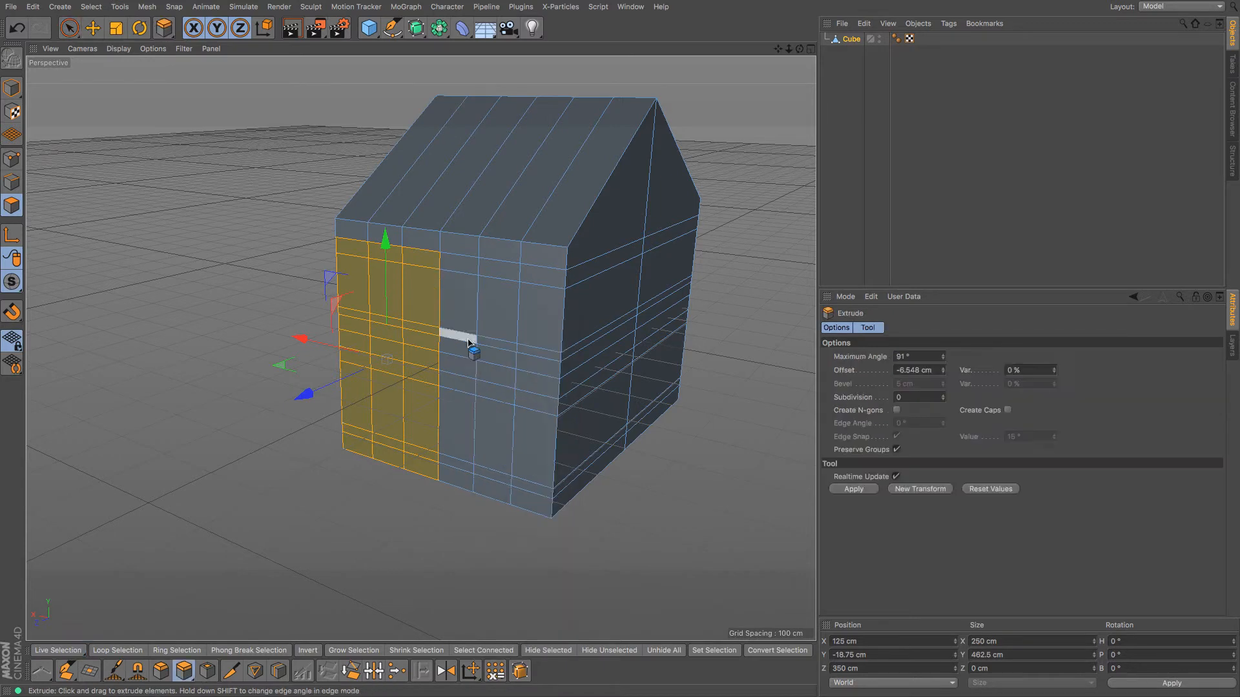
left_click_drag(474, 465, 653, 463)
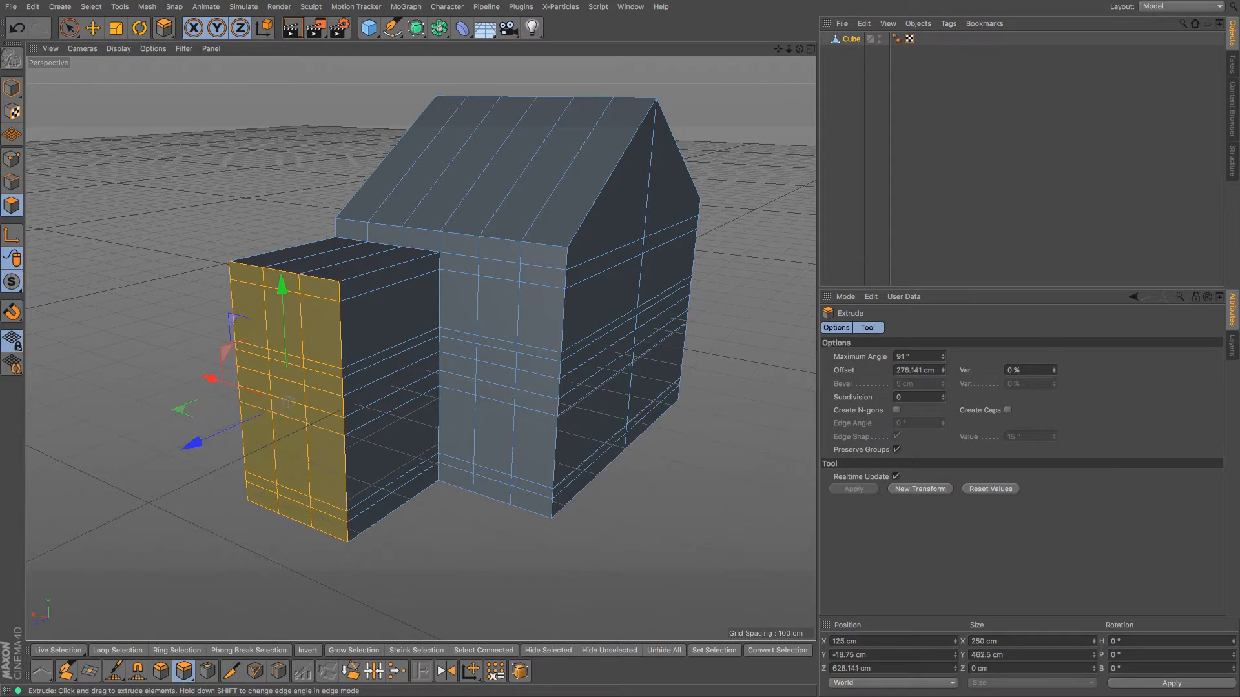
left_click_drag(923, 370, 748, 341)
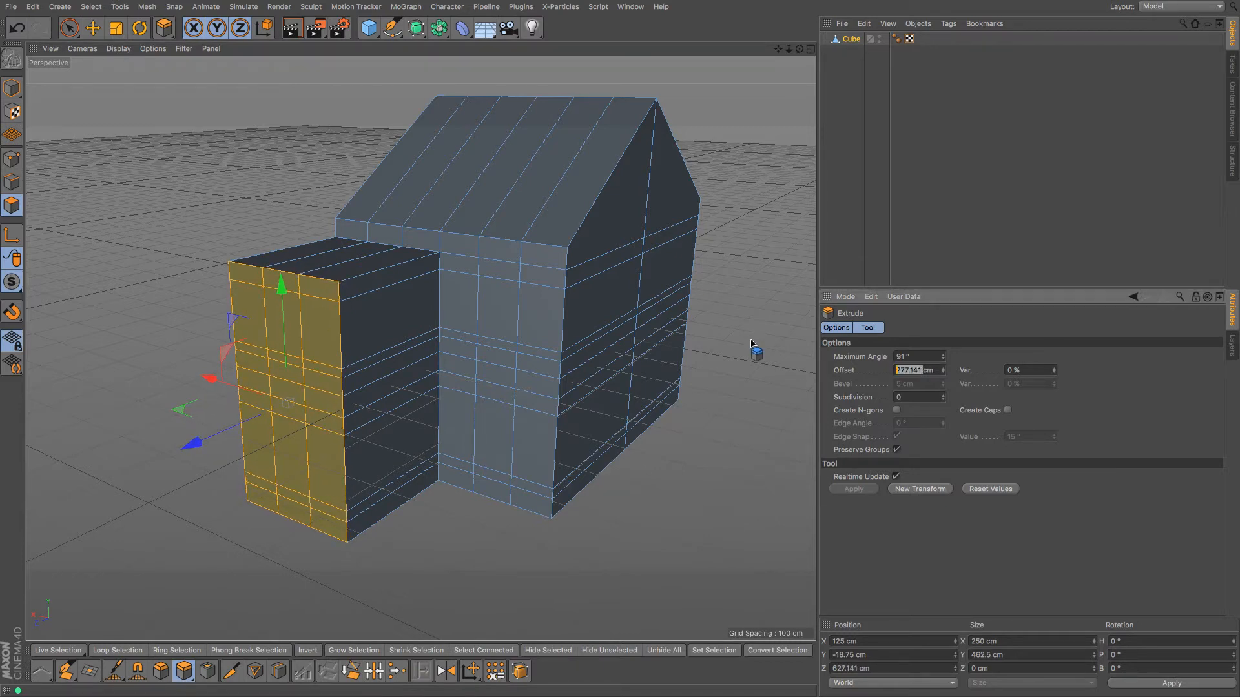
key("Return")
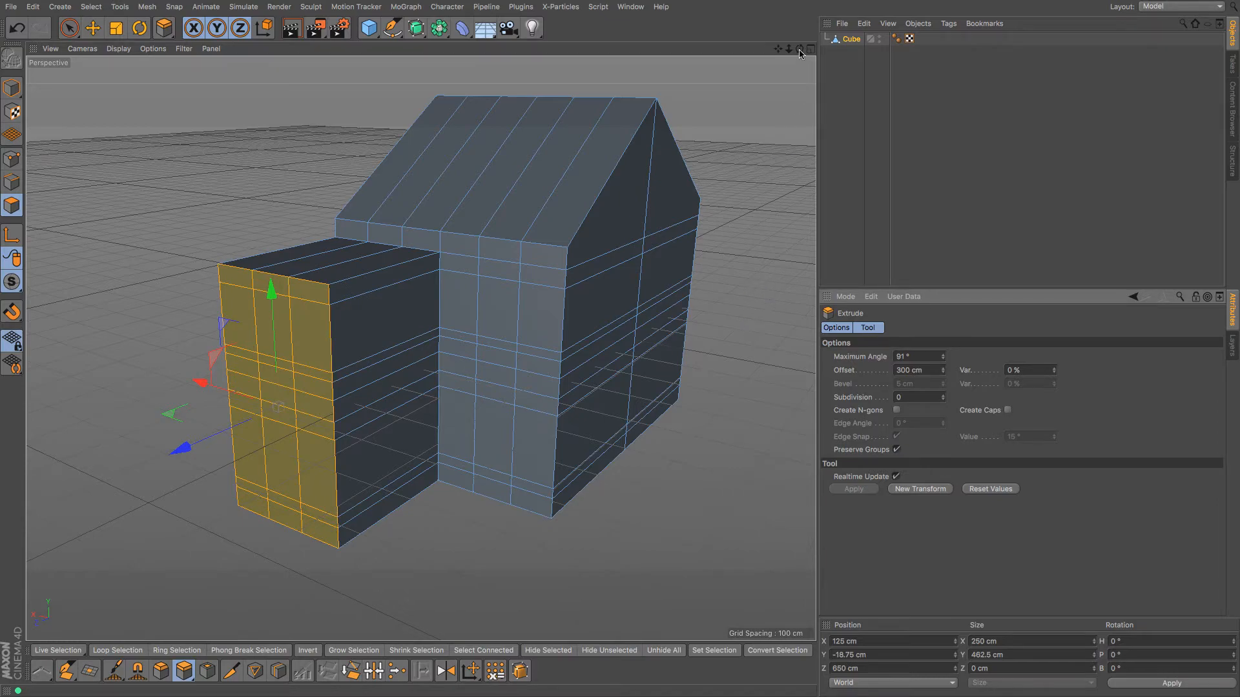
mouse_move(800, 49)
left_mouse_down()
mouse_move(704, 41)
mouse_move(695, 109)
mouse_move(700, 55)
mouse_move(911, 54)
mouse_move(820, 57)
mouse_move(685, 90)
mouse_move(762, 53)
mouse_move(744, 57)
mouse_move(779, 71)
mouse_move(798, 54)
left_mouse_up()
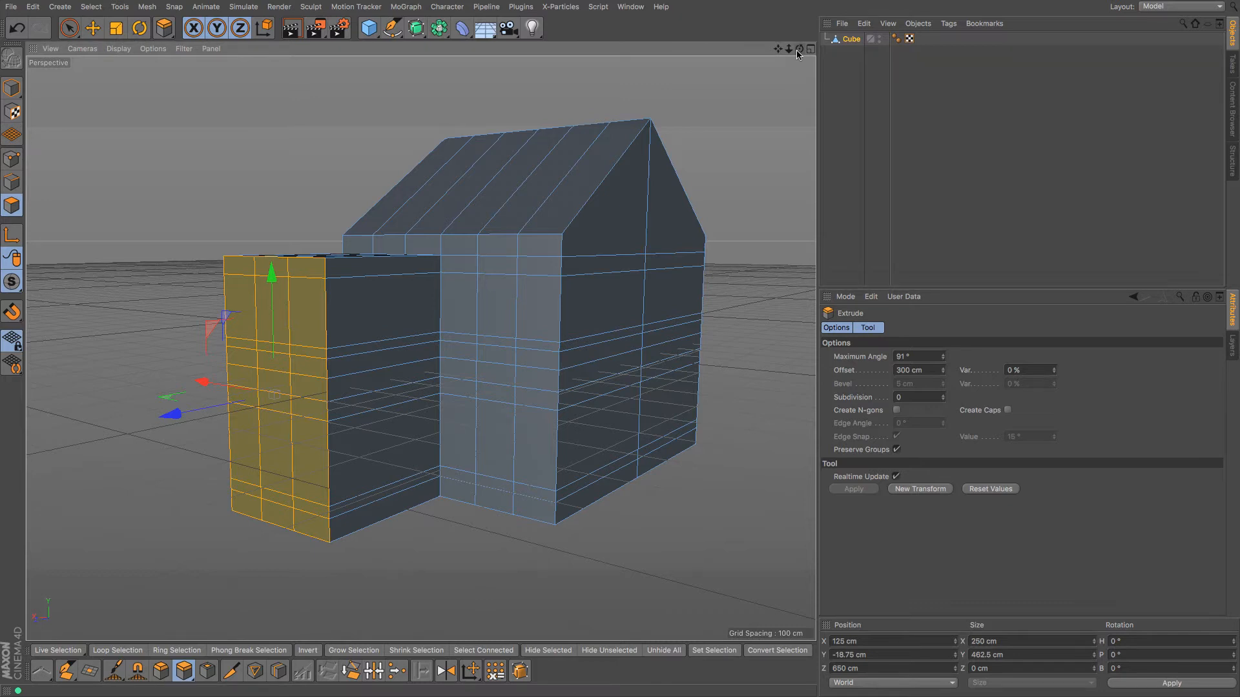
Step: Extrude the lintel and sill polygons above and below both rear windows outward by about 11.3 cm
left_click_drag(798, 51, 743, 115)
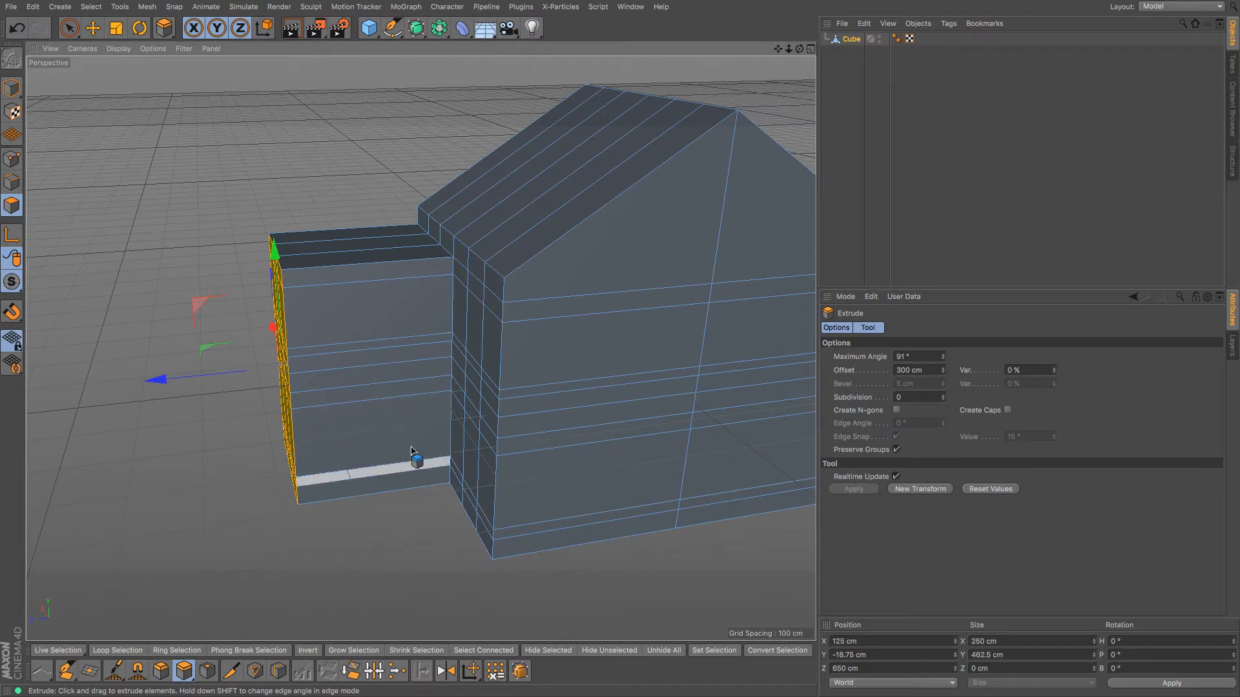
left_click_drag(800, 49, 865, 32)
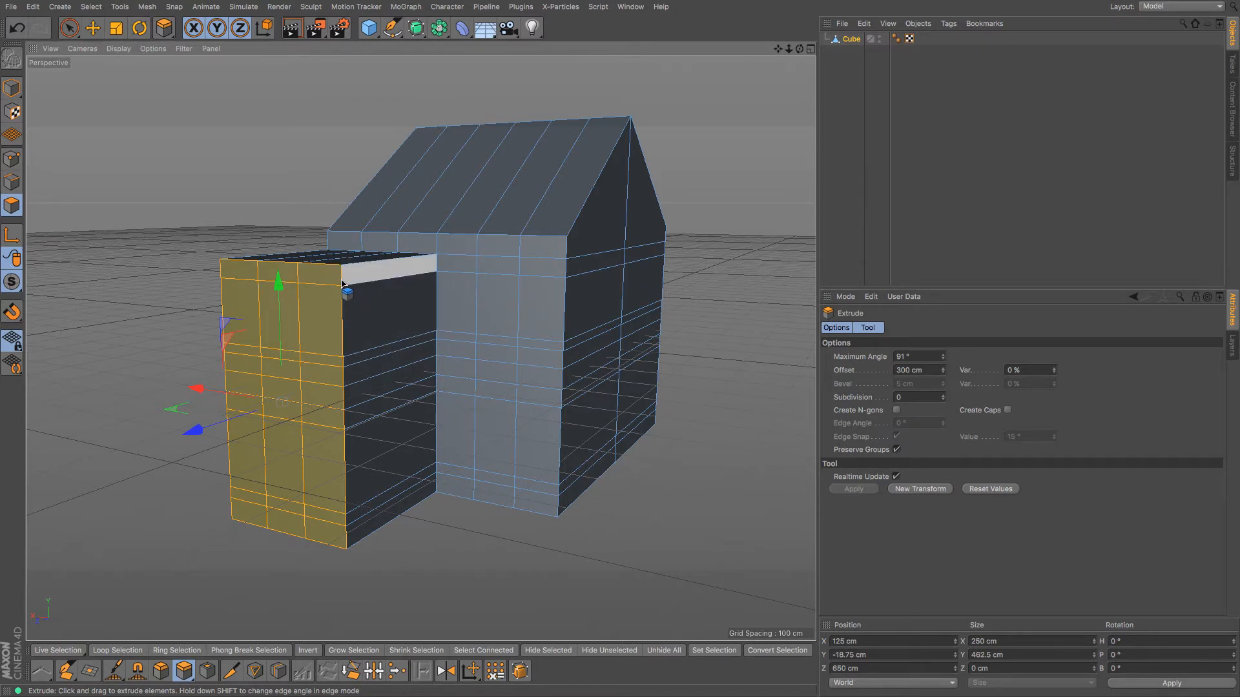
left_click(92, 28)
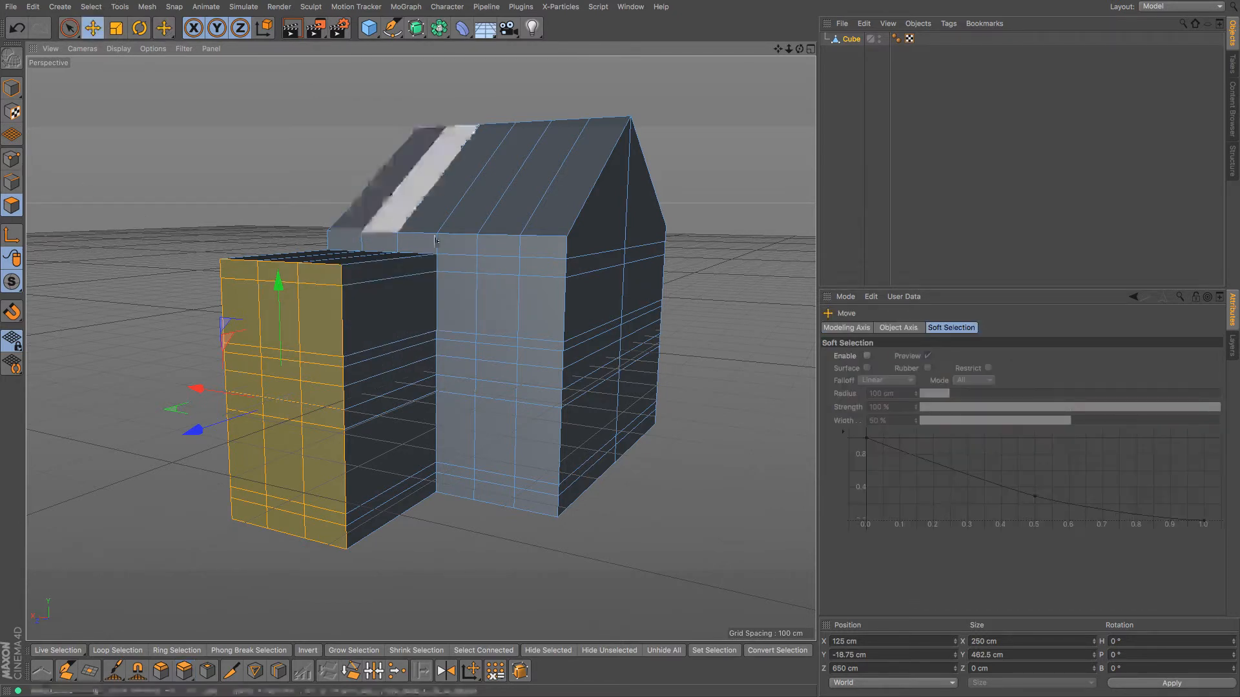
left_click(496, 268)
left_click(497, 341, "shift")
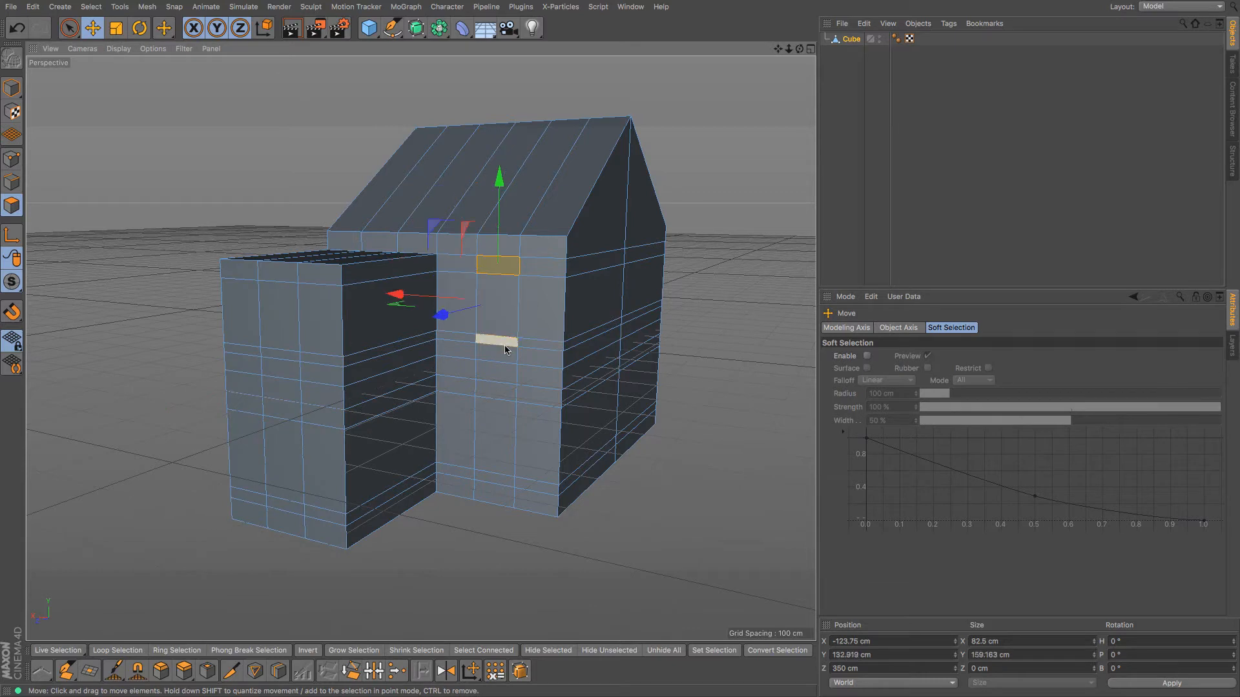
left_click(504, 395, "shift")
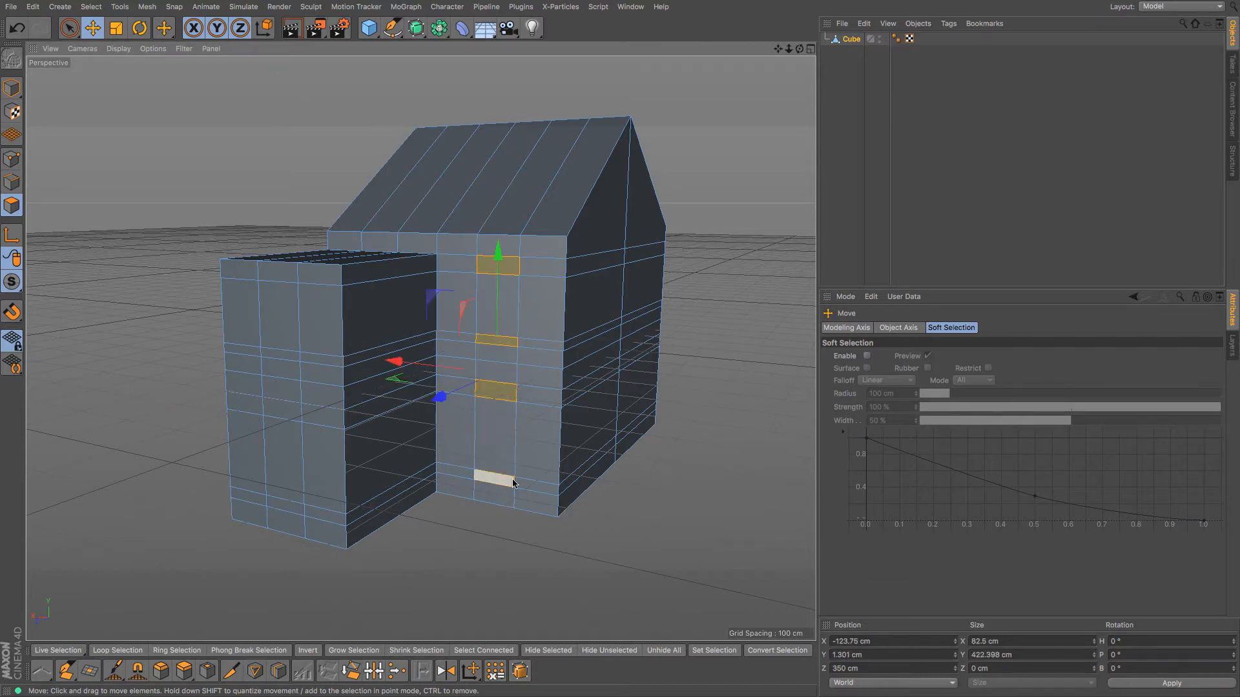
key("m")
key("t")
left_click_drag(572, 484, 580, 484)
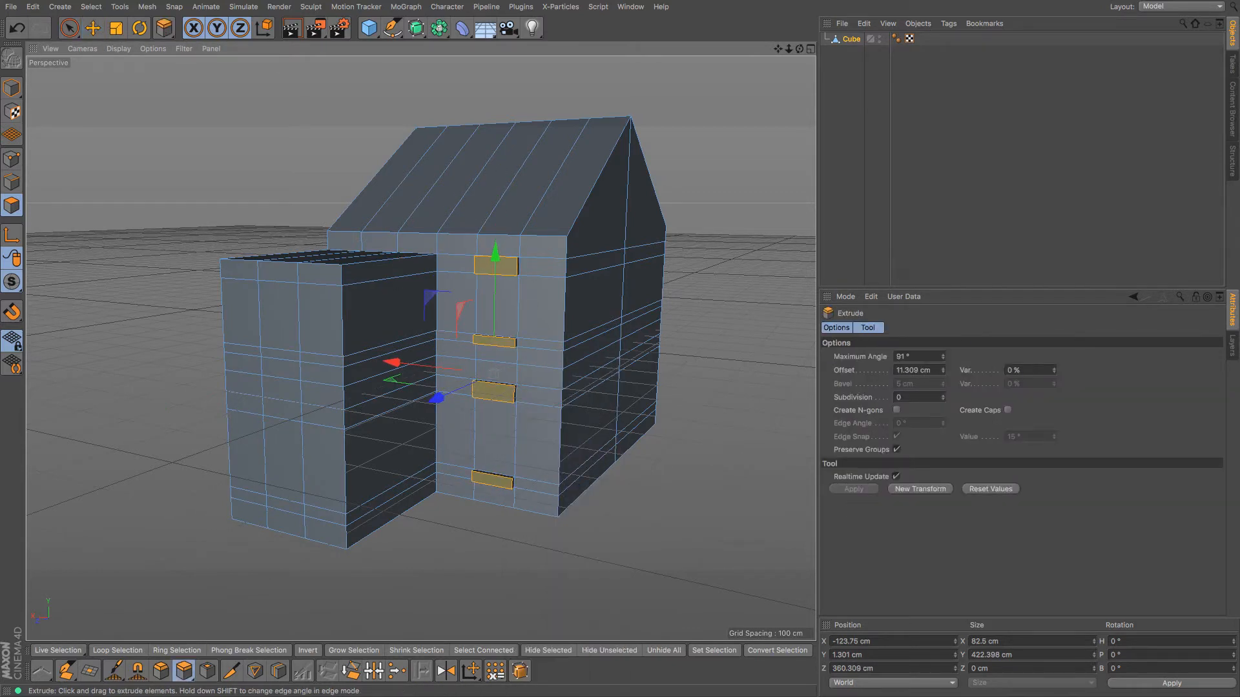
Step: Recess the two rear window polygons beside the extension by extruding them with an offset of -10 cm
left_click(497, 305)
left_click(505, 426, "shift")
key("m")
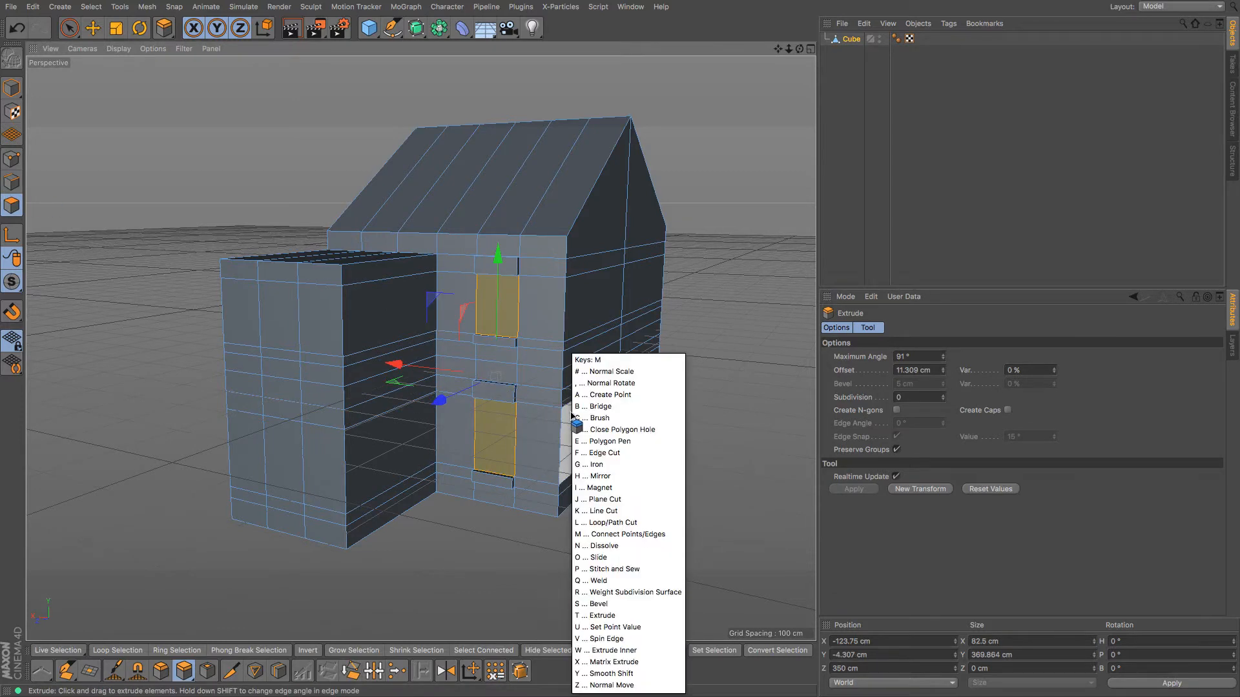
key("t")
left_click_drag(628, 407, 619, 407)
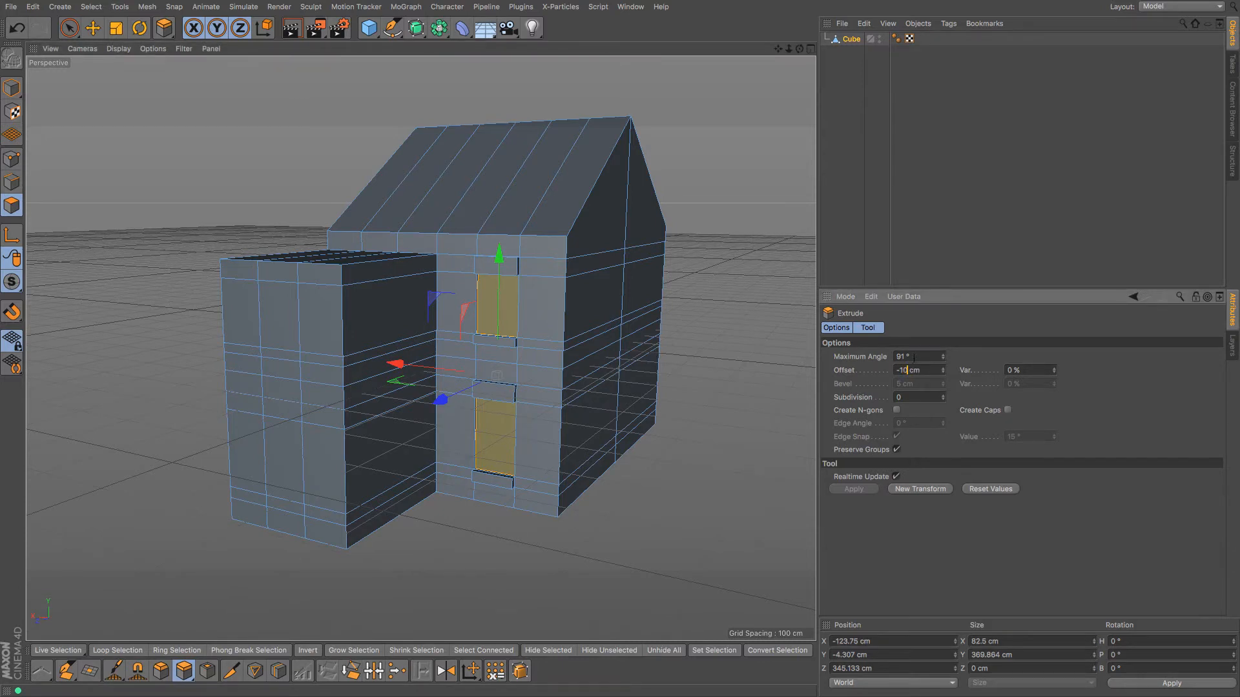
key("Return")
Step: Inset the two window polygons by about 6 cm and extrude them inward by about 10.4 cm to form the frames
right_click(796, 354)
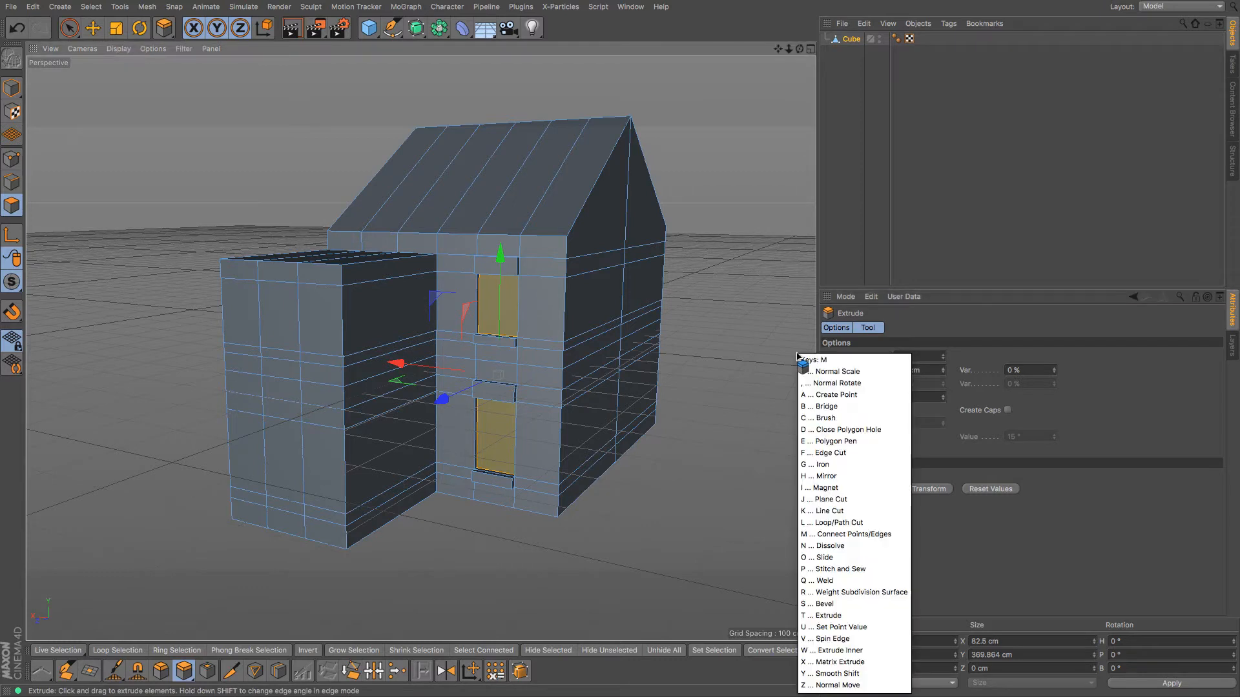
key("i")
left_click_drag(787, 352, 795, 352)
right_click(786, 352)
key("d")
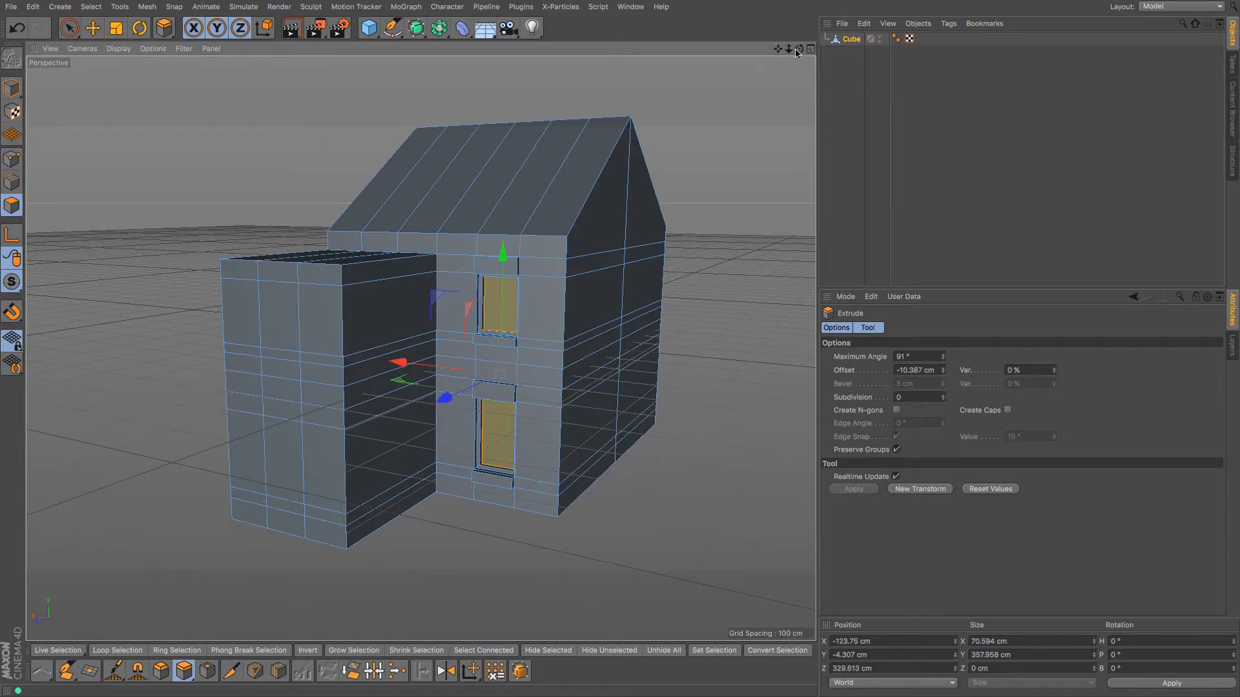
Step: Change the orthographic Front view to the Back view and frame the rear wall and roof
left_click_drag(800, 49, 779, 86)
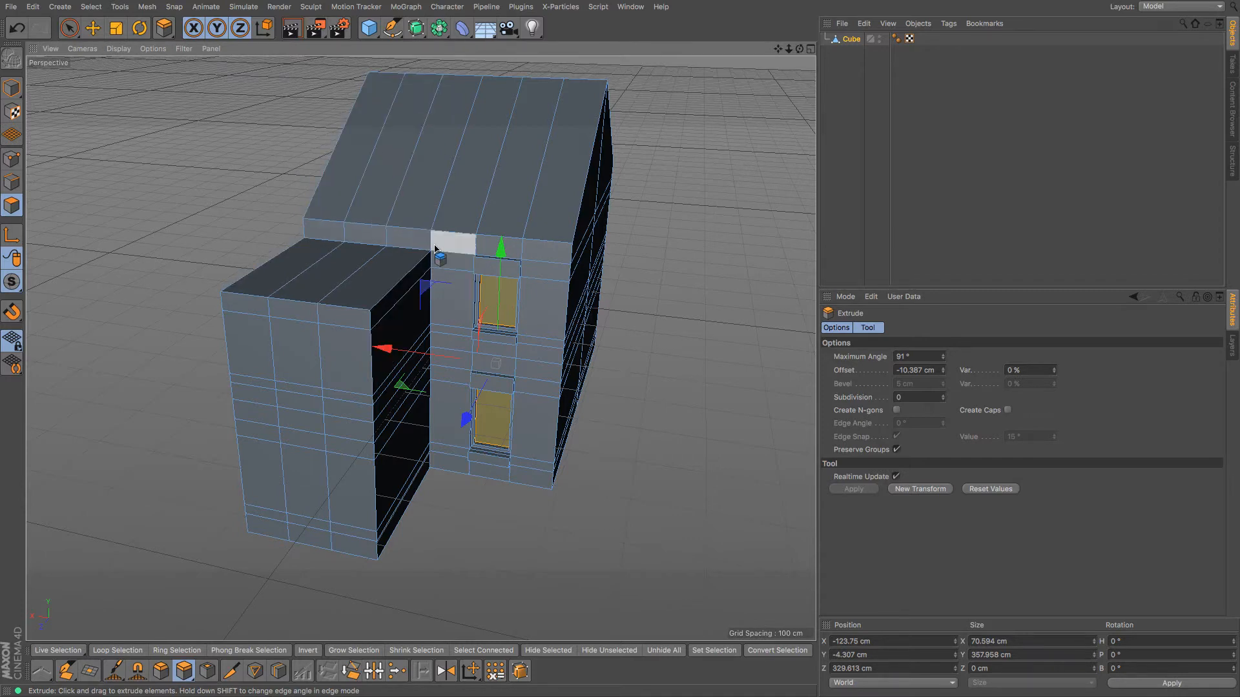
key("F4")
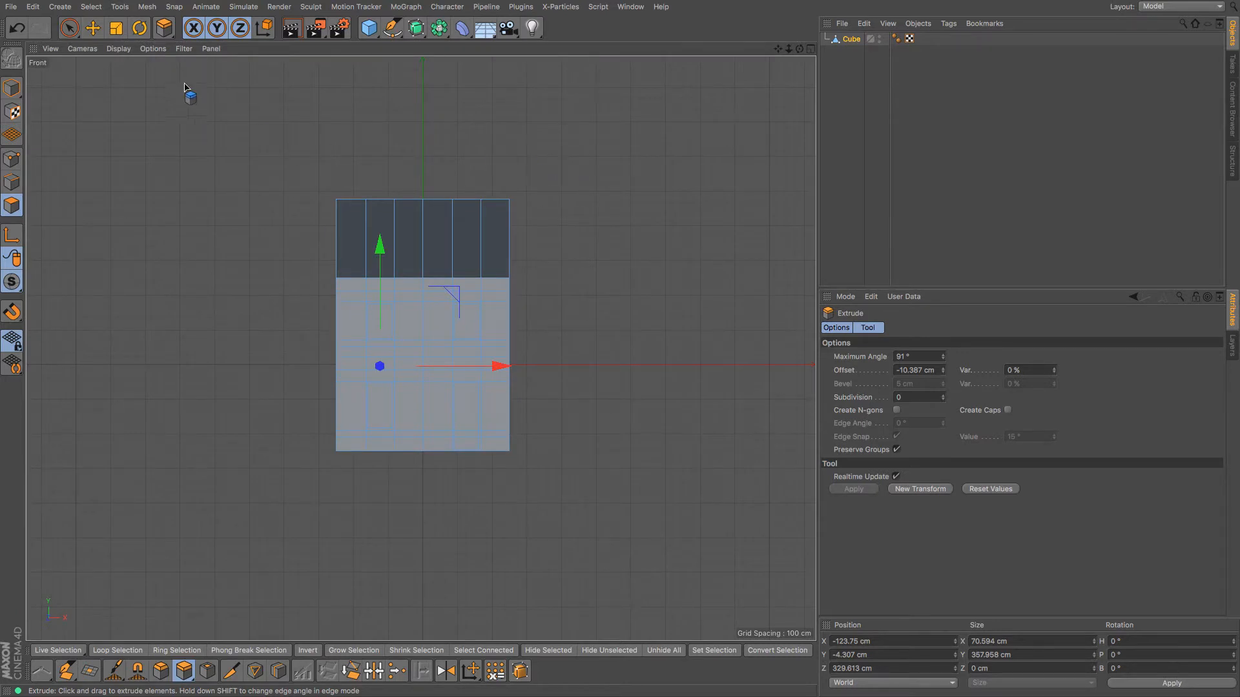
left_click(119, 51)
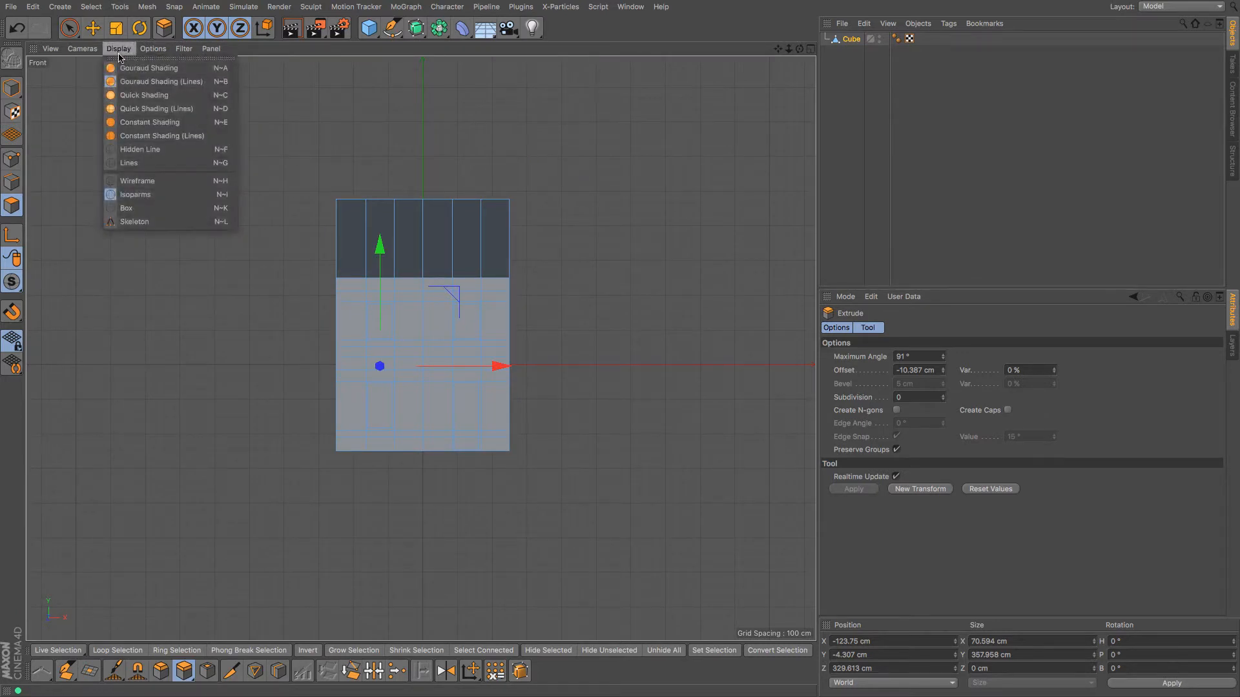
mouse_move(89, 55)
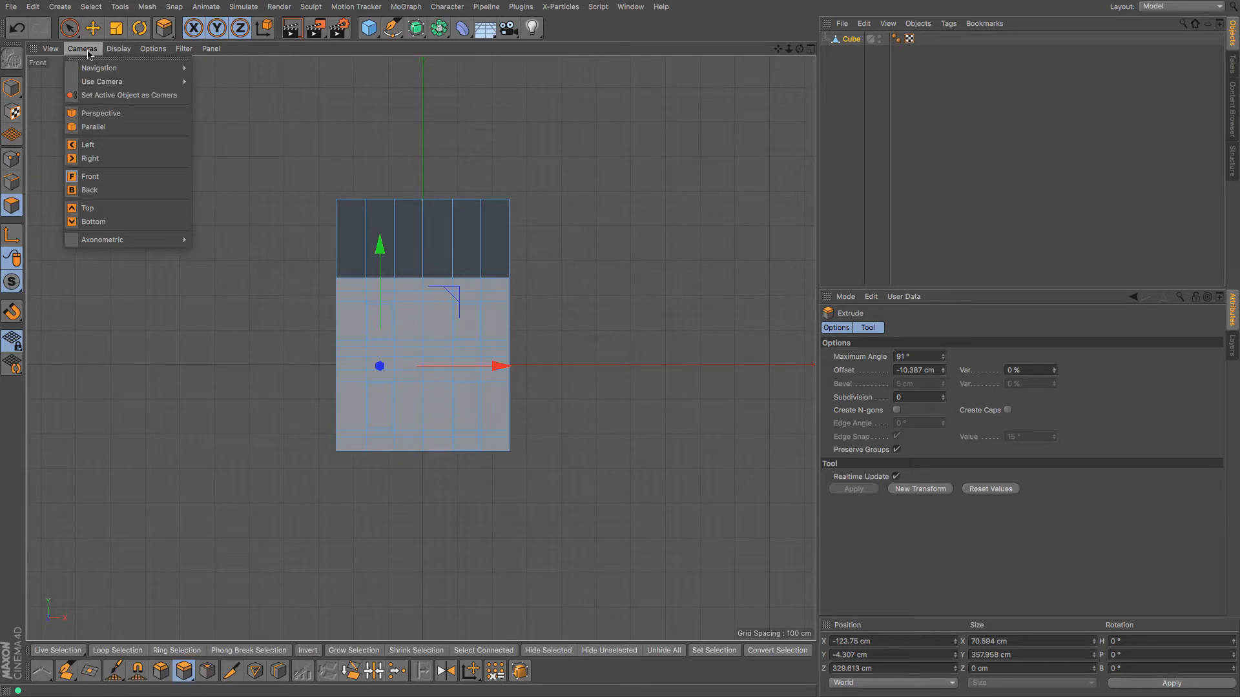
left_click(103, 192)
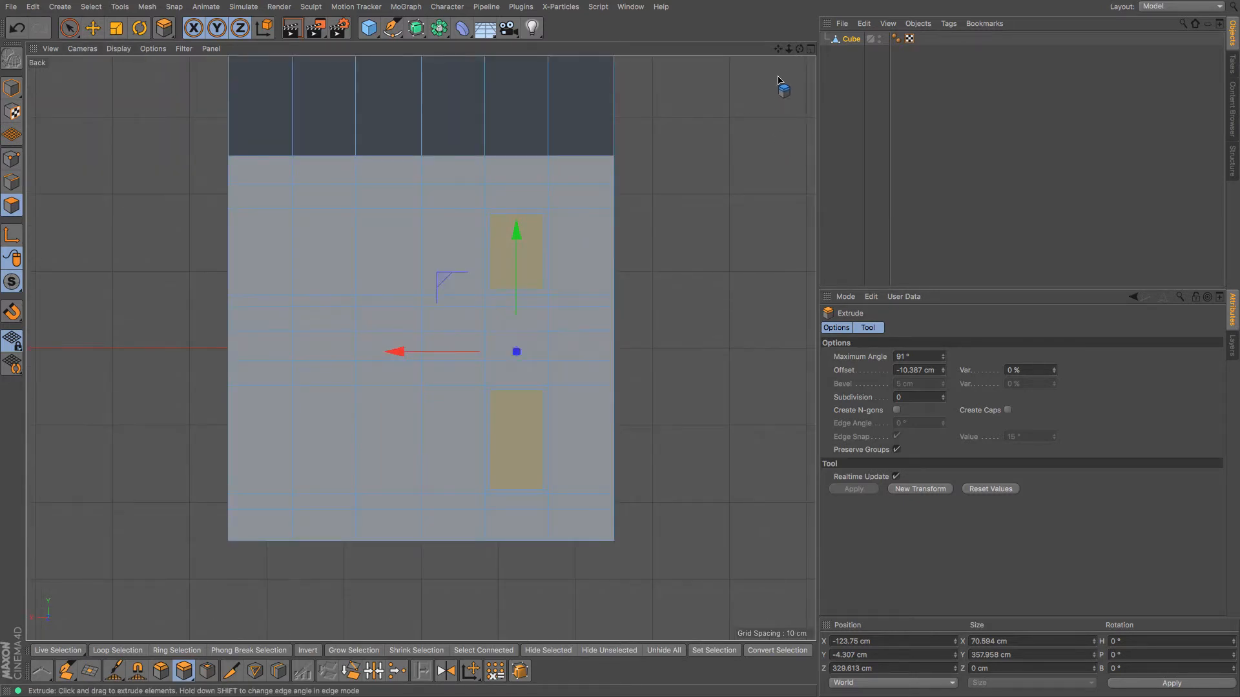
left_click_drag(778, 50, 837, 129)
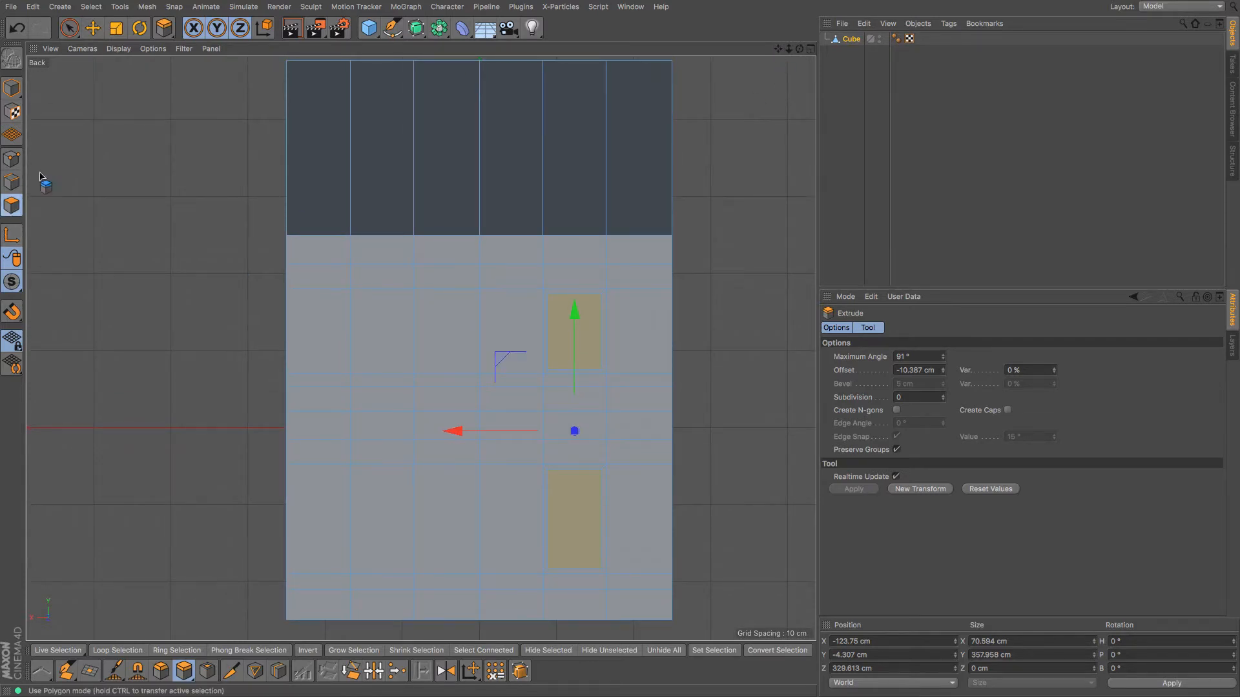
left_click(68, 29)
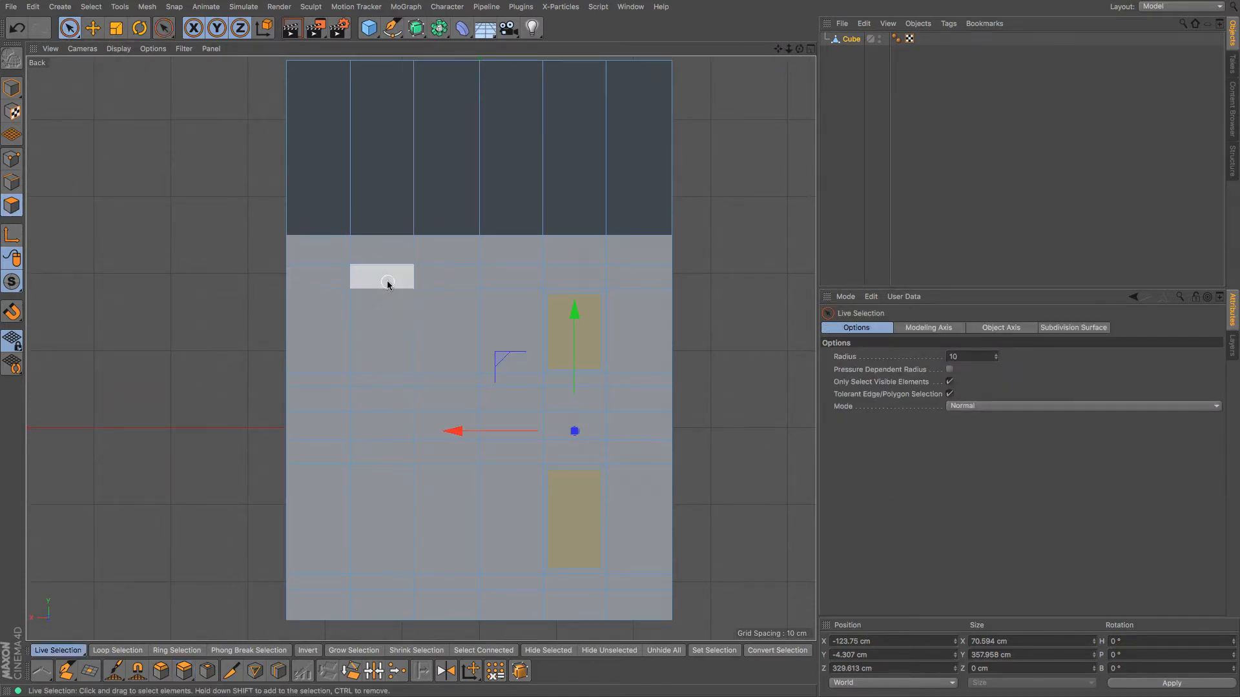
left_click(285, 230)
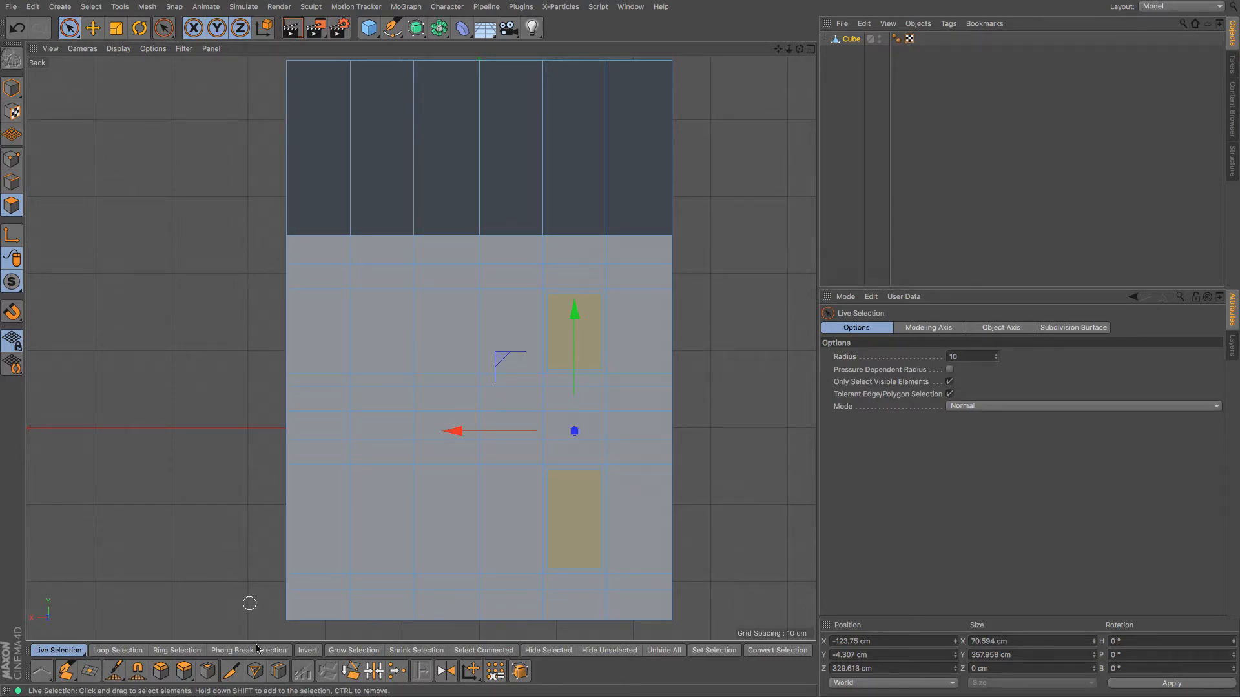
Step: Constrain the Line Cut angle to 30° and undo the trial cut across the rear roof slope
left_click(233, 675)
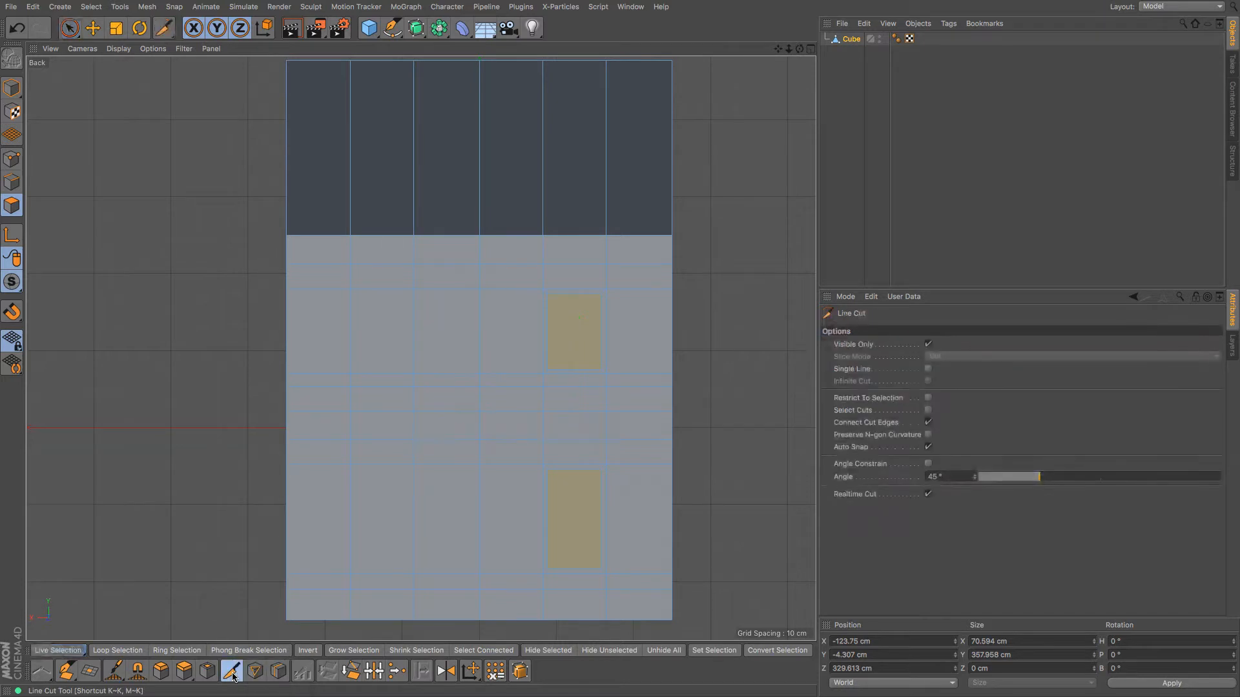
left_click(479, 265)
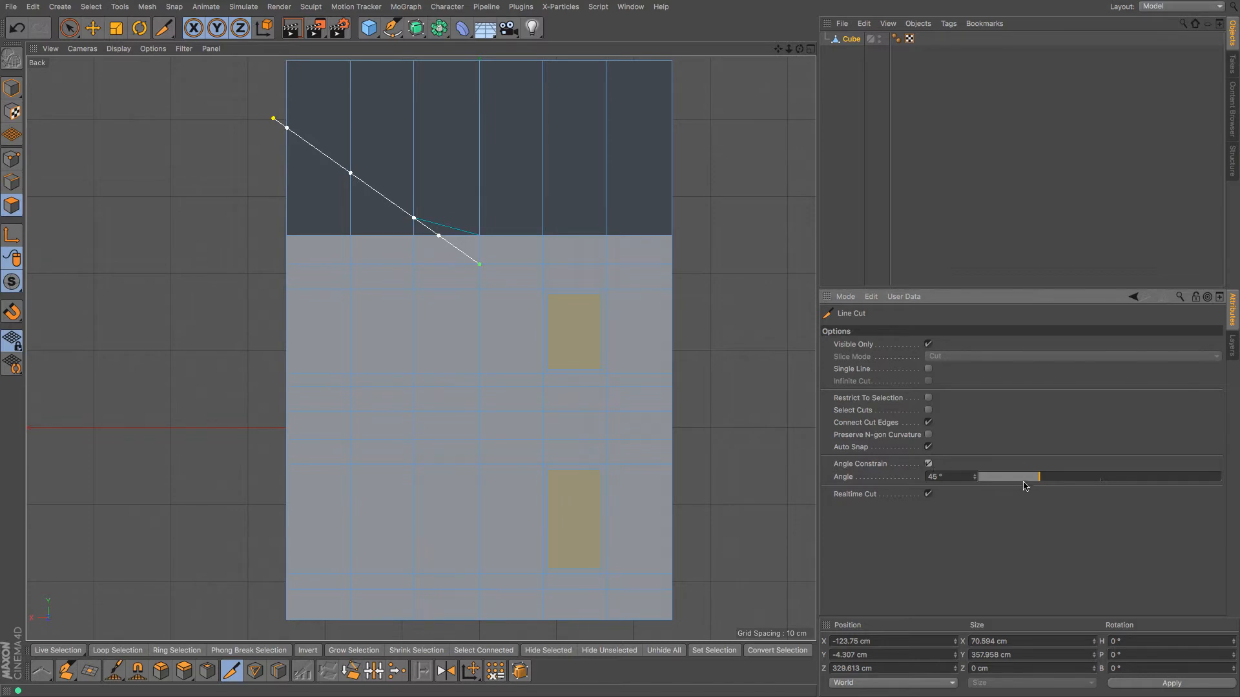
left_click(960, 477)
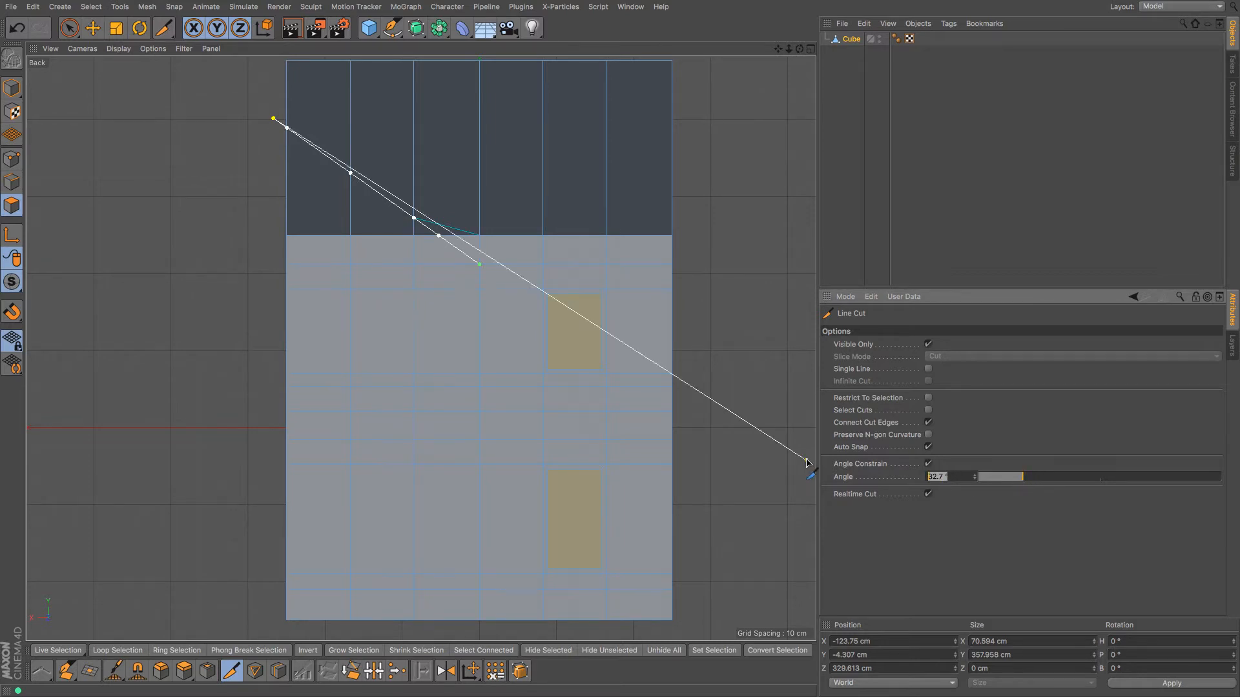
type("30")
key("Return")
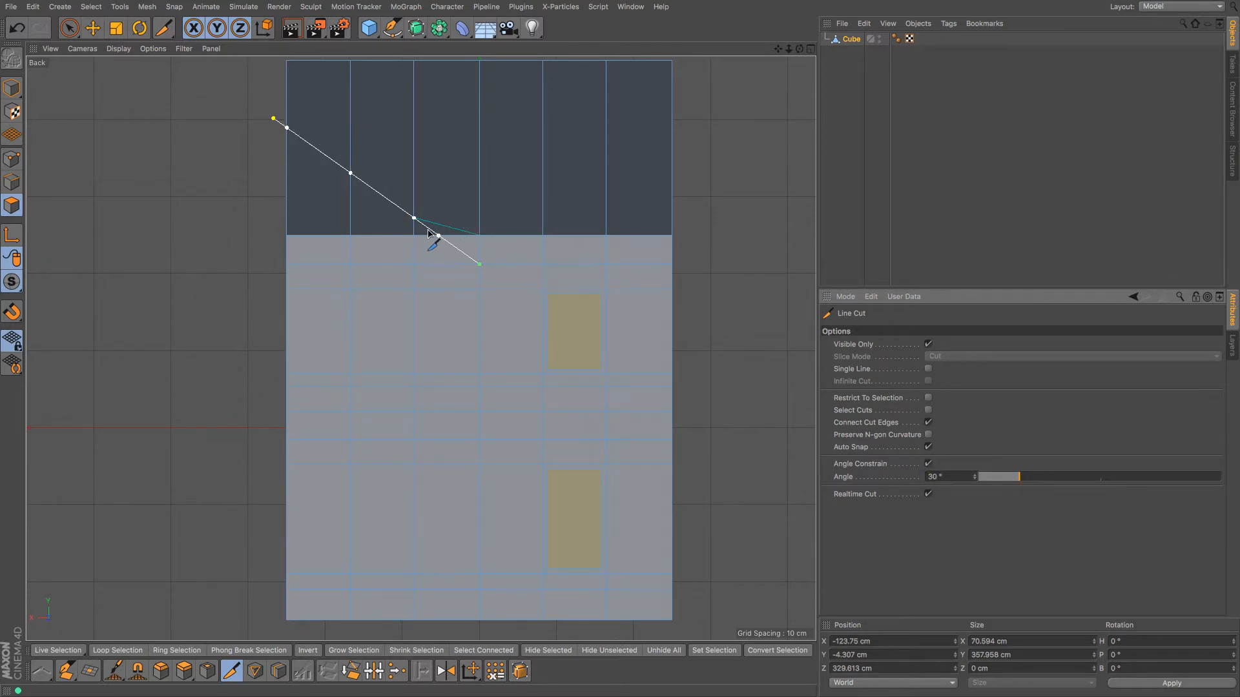
key("ctrl+z")
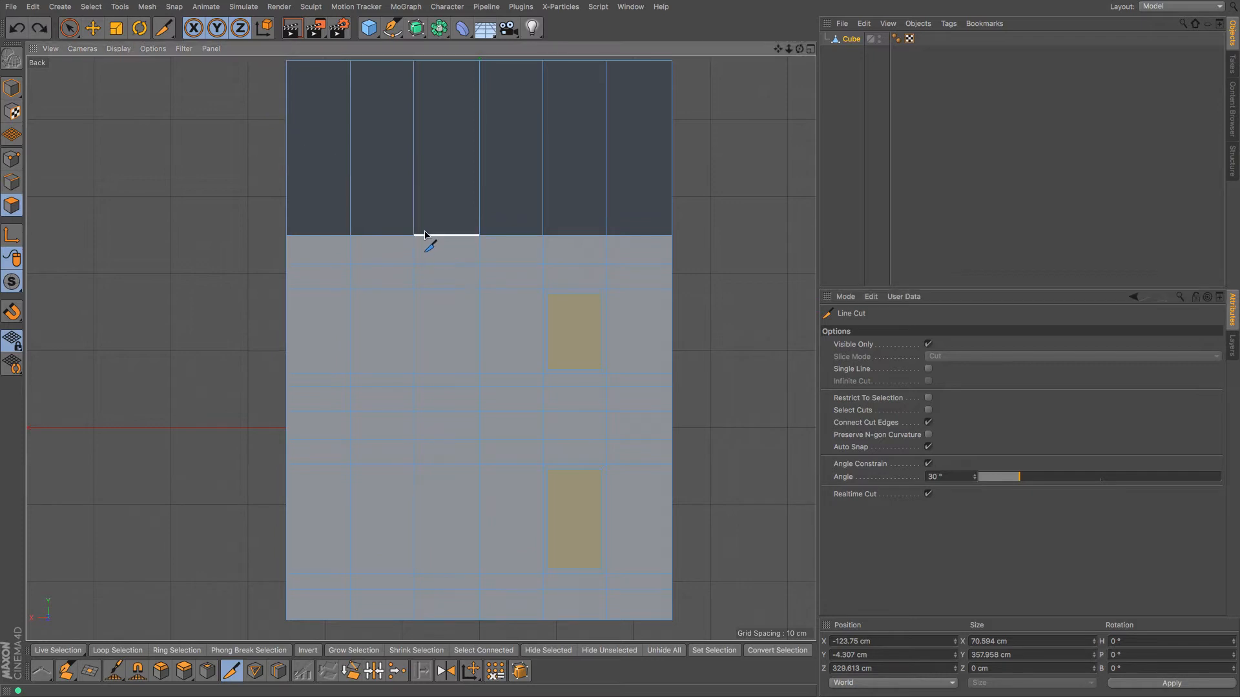
Step: Cut a 30° line from the extension's inner top corner up across the roof slope, past the house's side edge
left_click(479, 264)
left_click(259, 169)
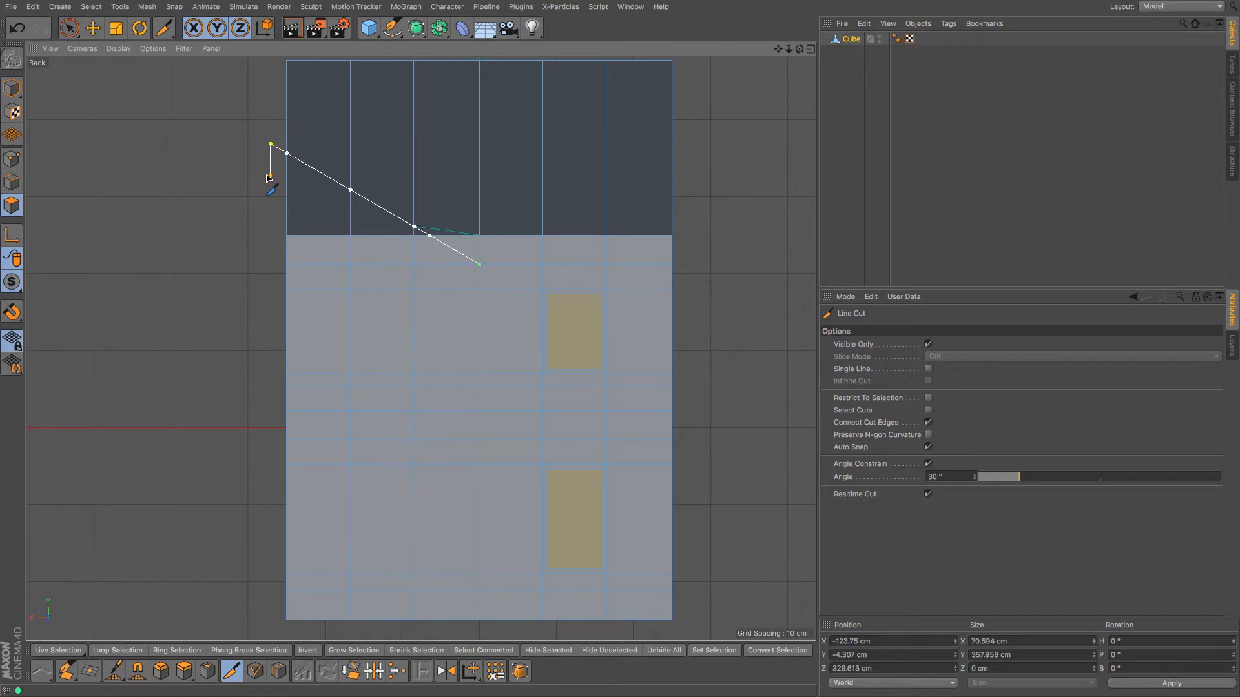
key("Escape")
key("F1")
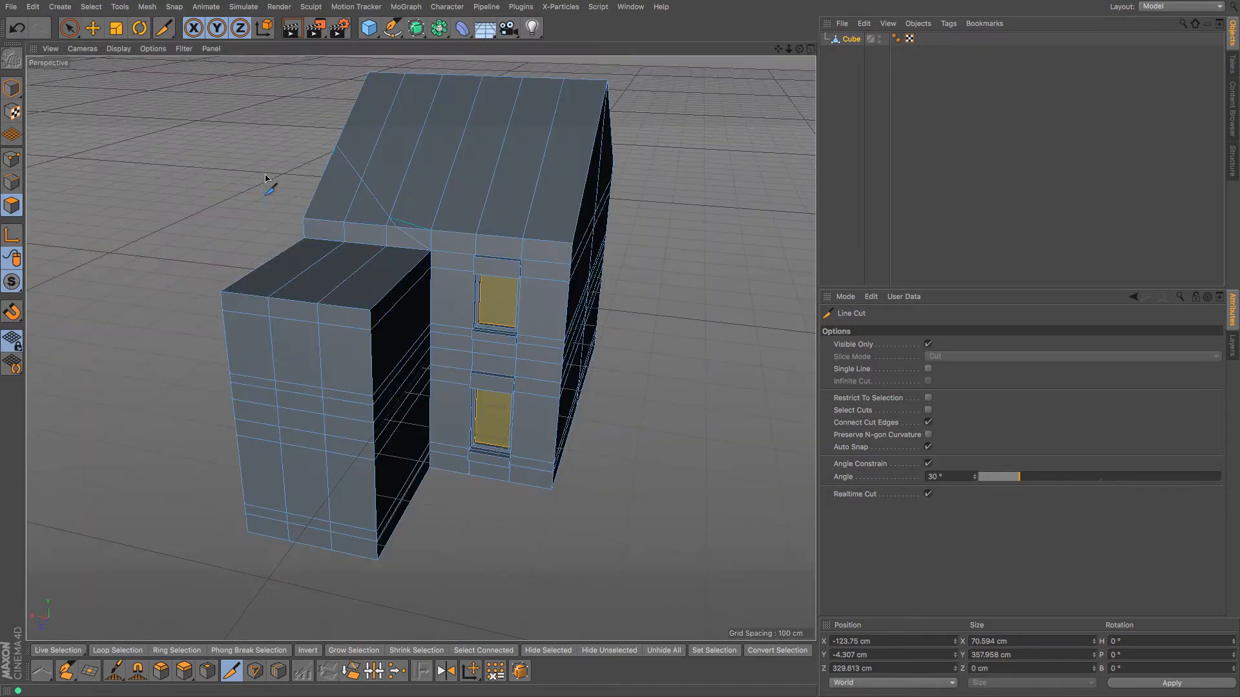
Step: Delete the roof and wall polygons beneath the diagonal cut together with the extension's flat top polygons
left_click_drag(801, 48, 765, 62)
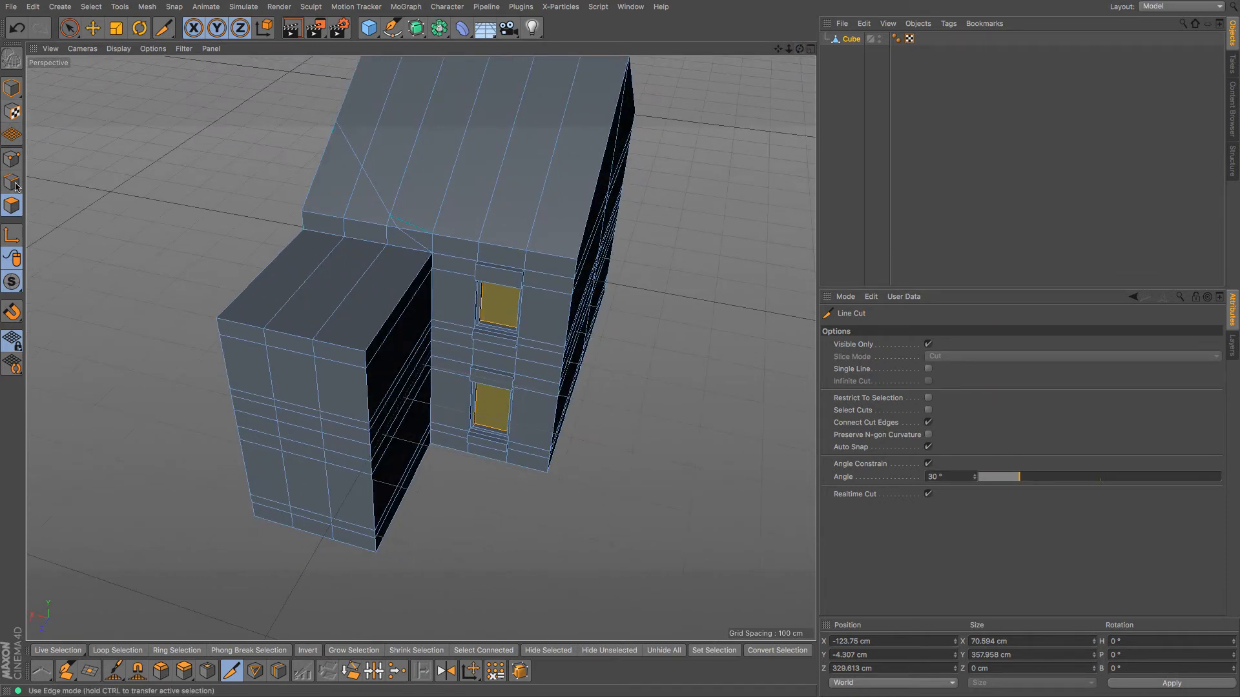
left_click(69, 27)
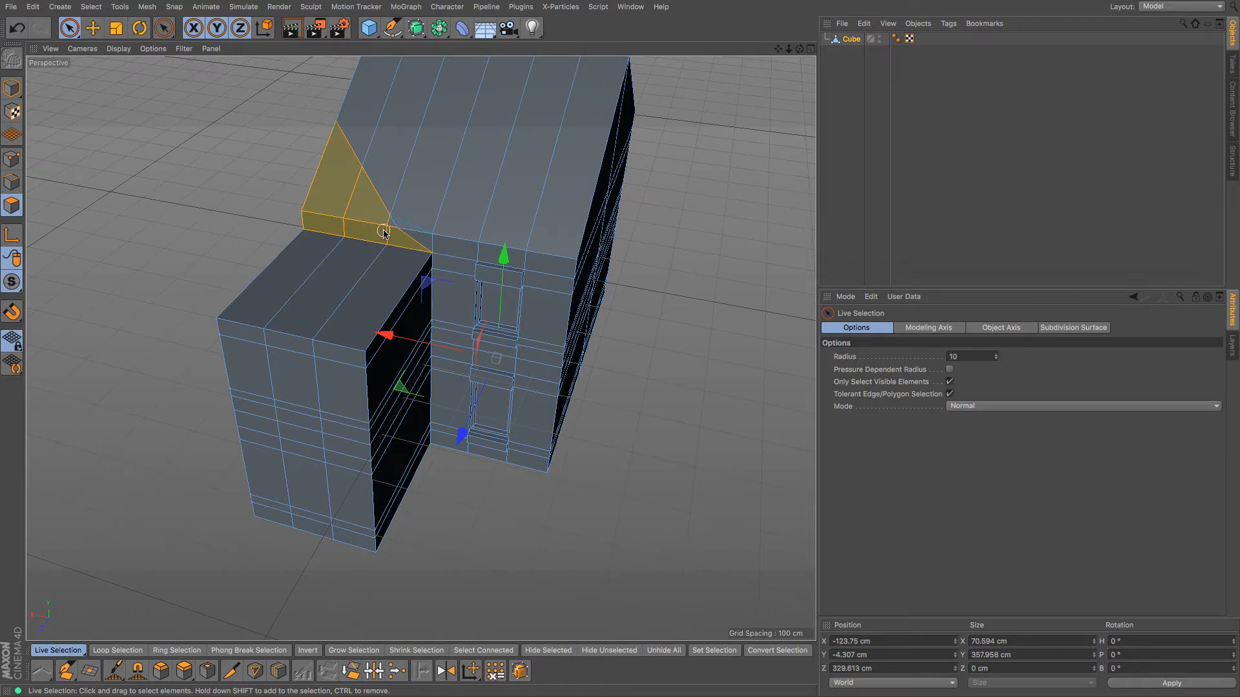
left_click(334, 252)
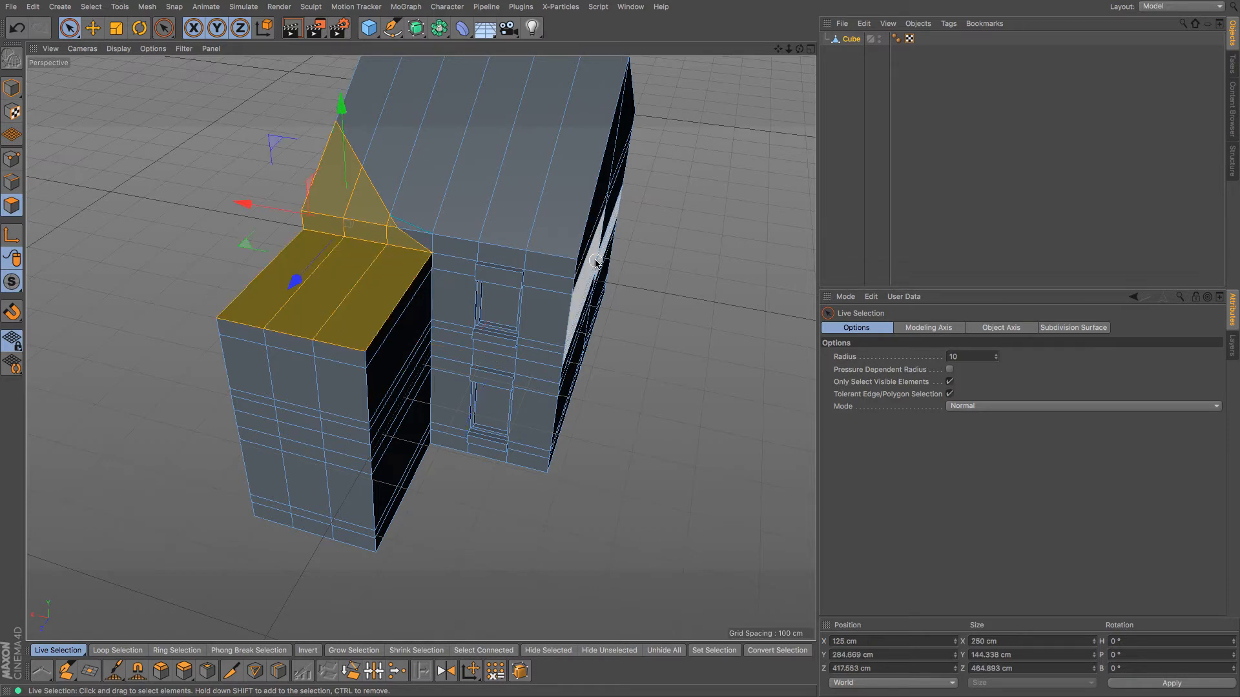
key("Delete")
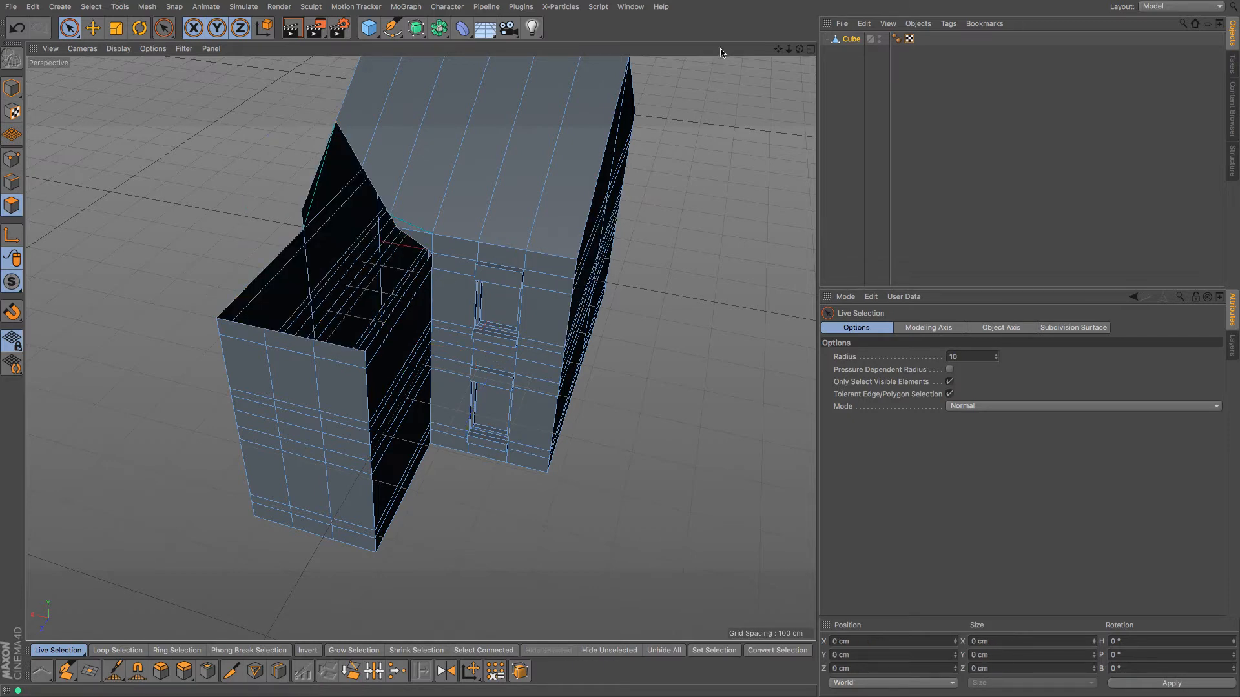
Step: Select the open boundary edges along the diagonal cut and house walls above the rear extension, leaving out the horizontal inner wall edges
left_click_drag(800, 49, 421, 348)
left_click_drag(420, 348, 375, 352, "alt")
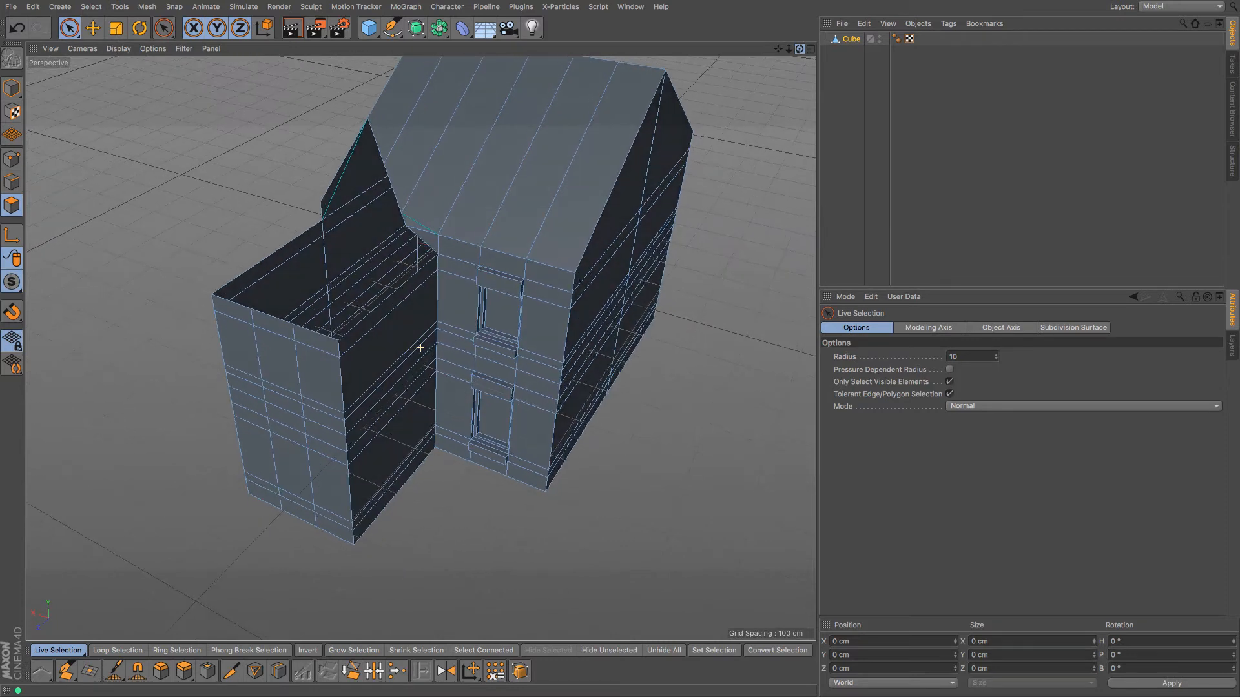
left_click(12, 182)
left_click(324, 174)
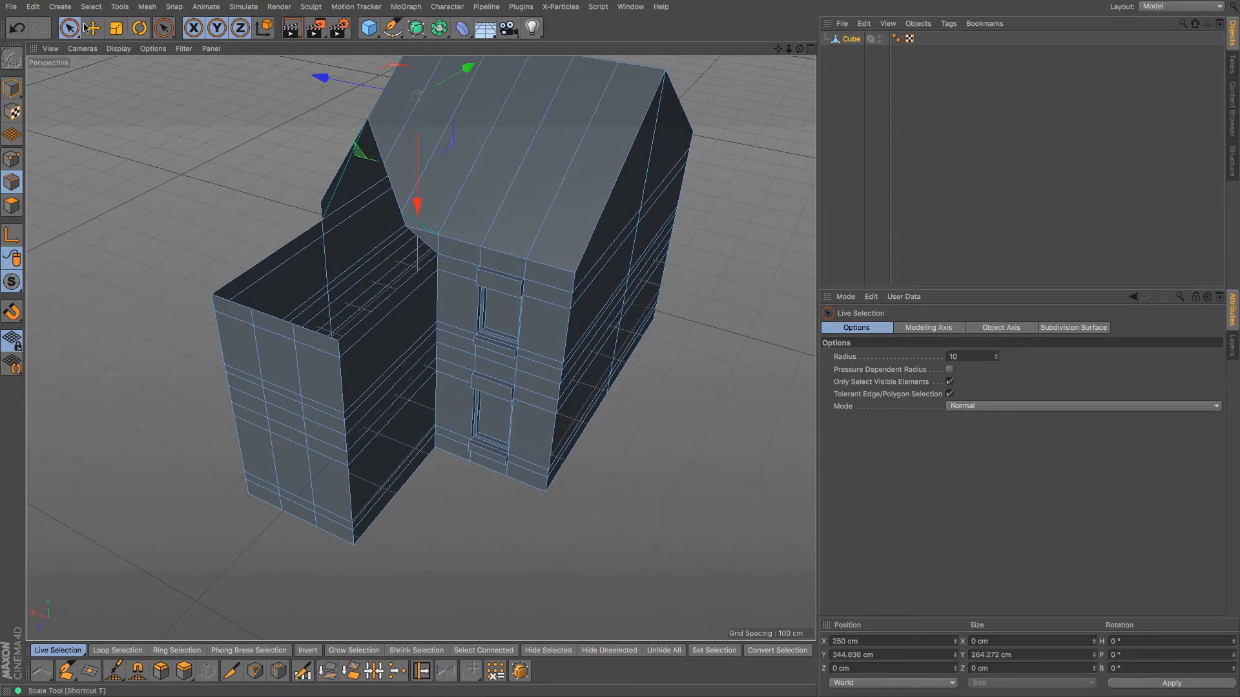
key("e")
left_click(343, 171)
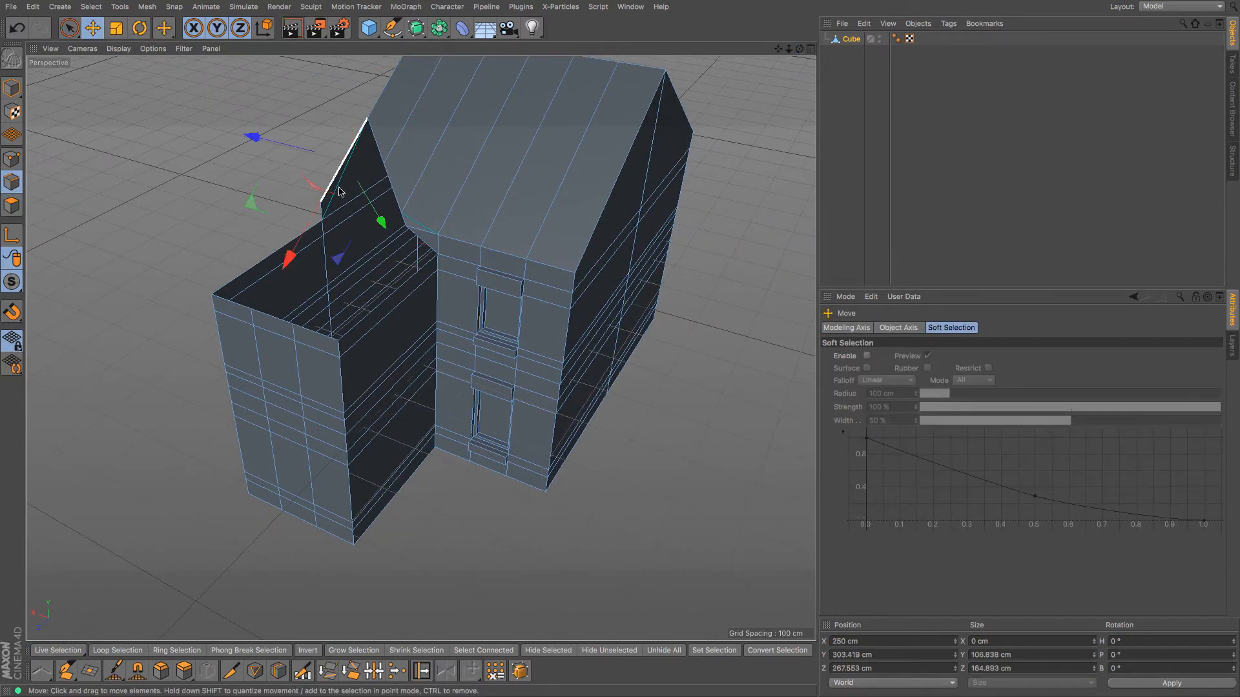
left_click(323, 216, "shift")
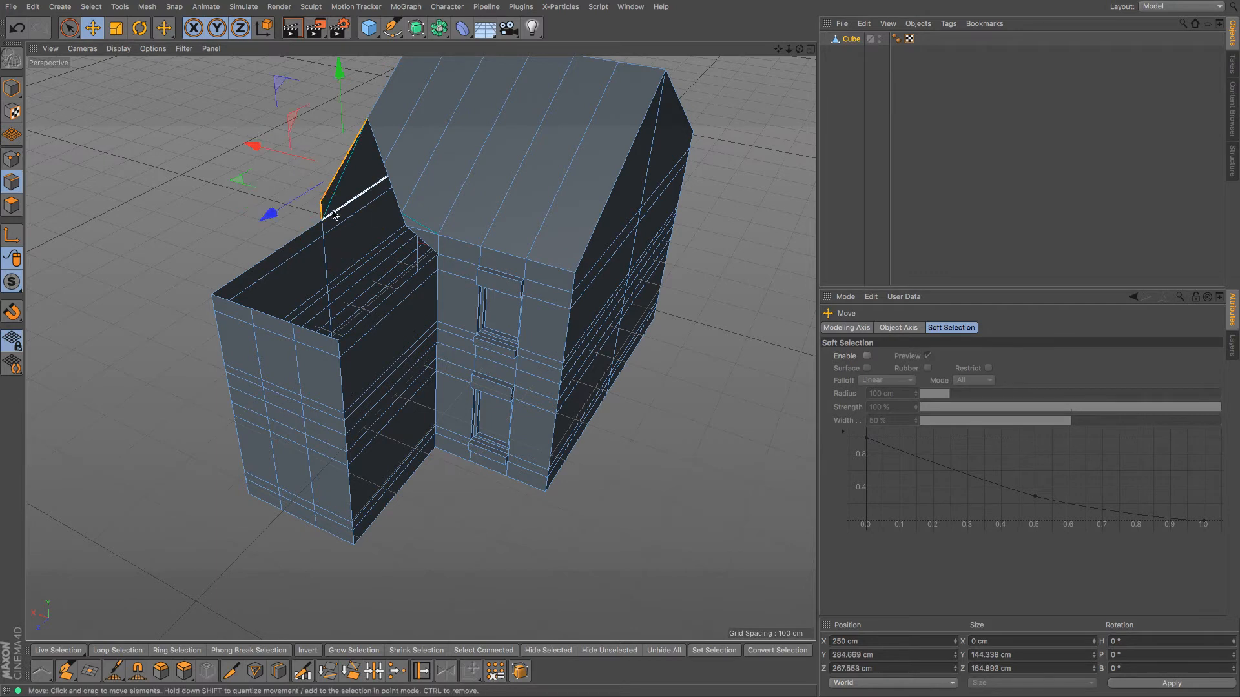
left_click(379, 155, "shift")
left_click(391, 189, "shift")
left_click(391, 189, "shift")
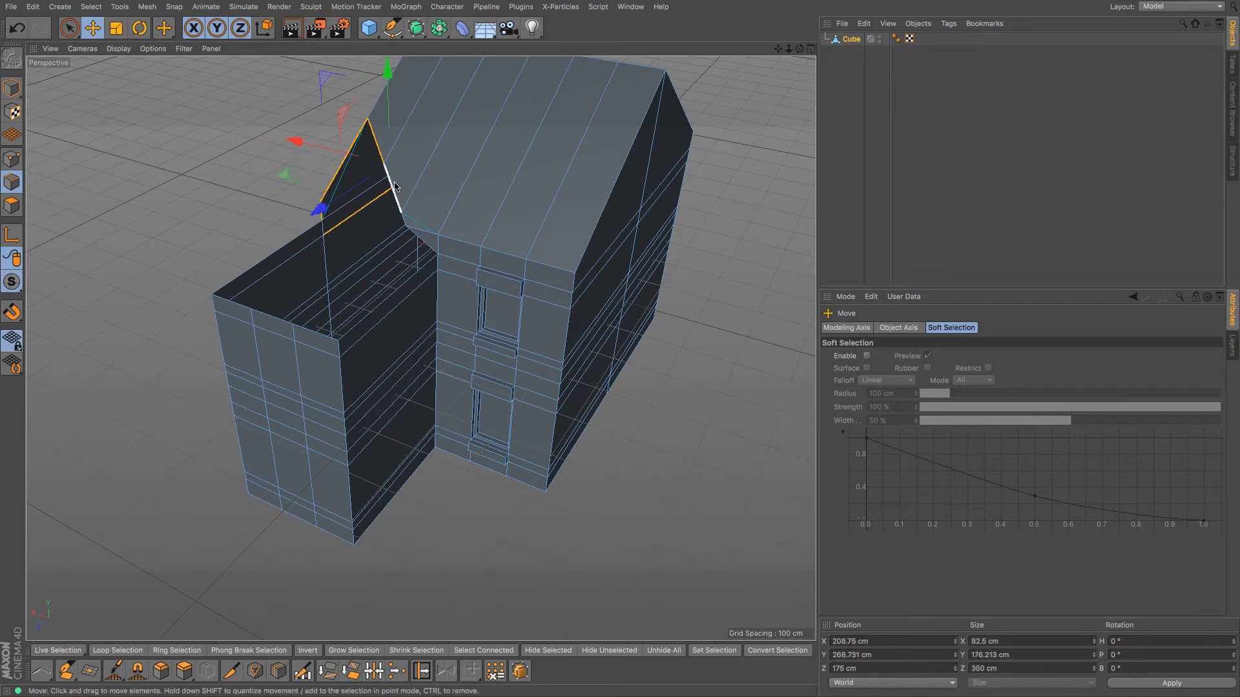
left_click(420, 239, "shift")
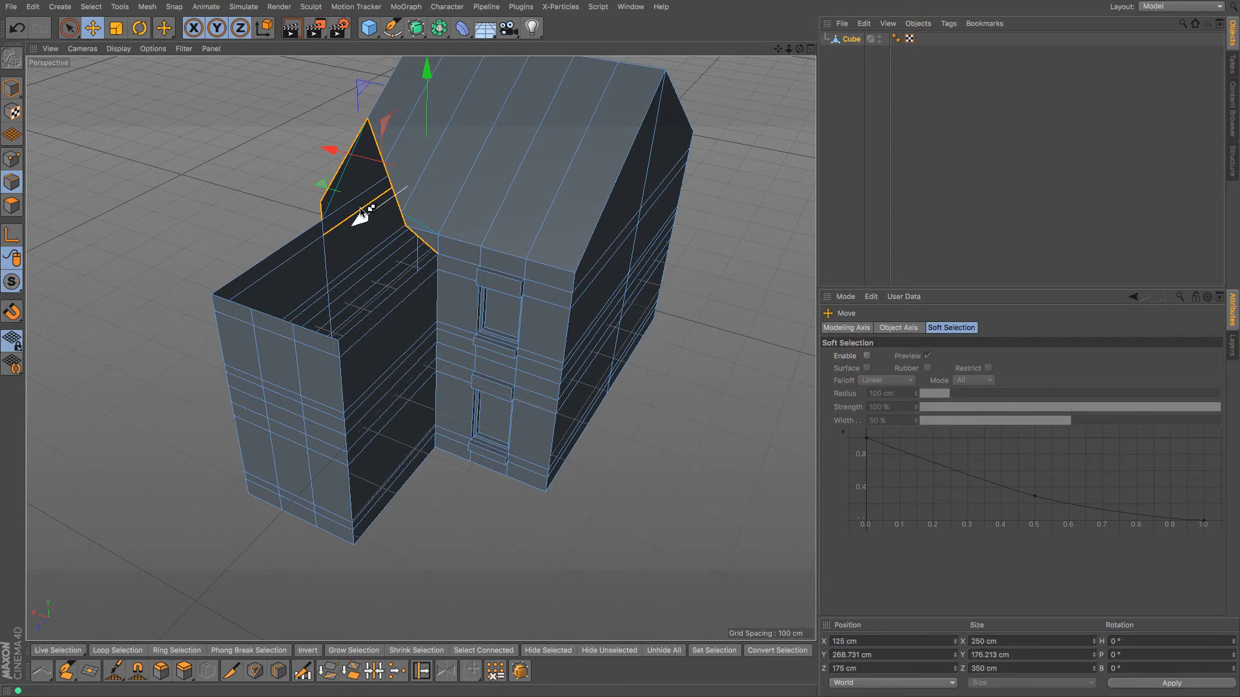
left_click(336, 228, "ctrl")
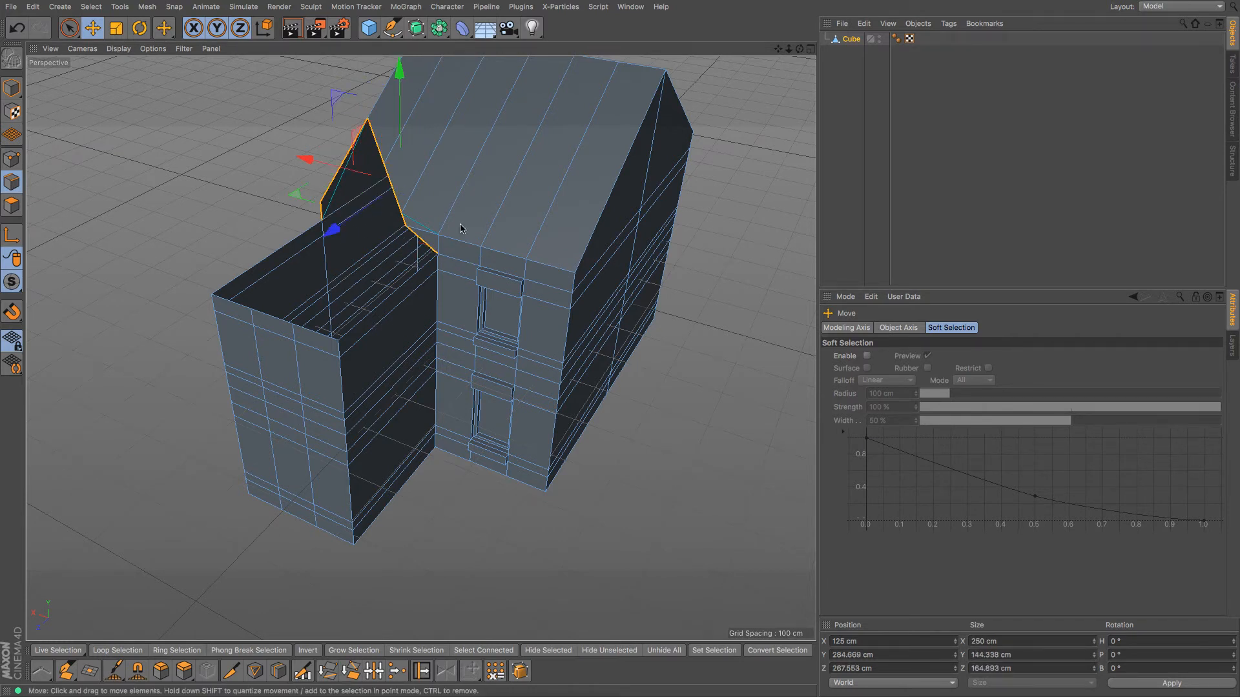
Step: Try a freehand extrusion of the selected boundary edges and undo it
key("m")
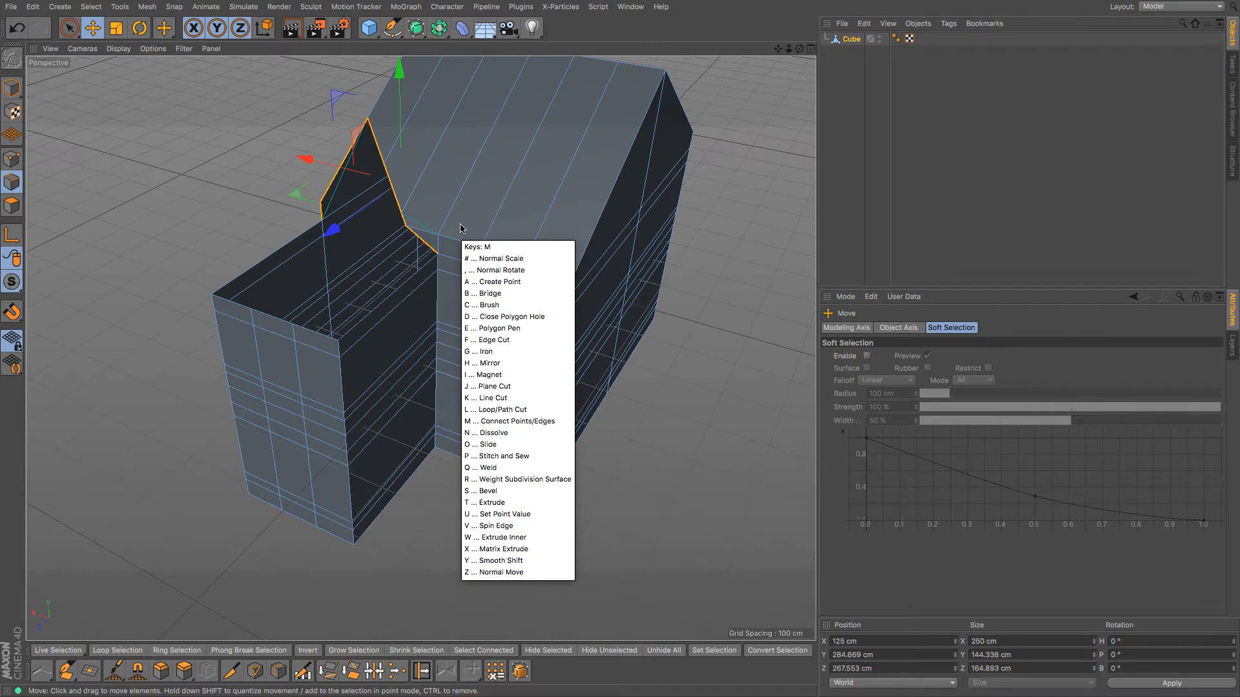
key("t")
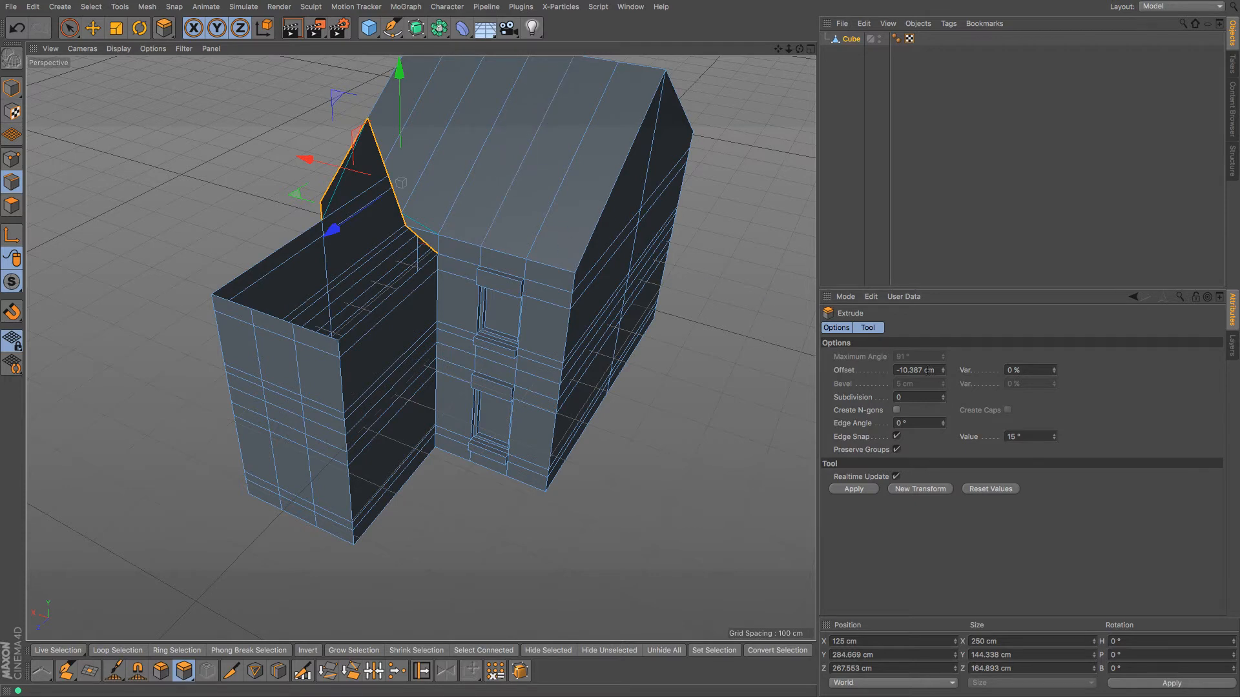
mouse_move(604, 260)
left_mouse_down()
mouse_move(815, 260)
mouse_move(620, 260)
left_mouse_up()
left_click_drag(395, 171, 441, 168)
key("ctrl+z")
Step: Extrude the selected edges with a 0 cm offset and pull them along Z to about 568 cm, over the extension's rear end
left_click(937, 371)
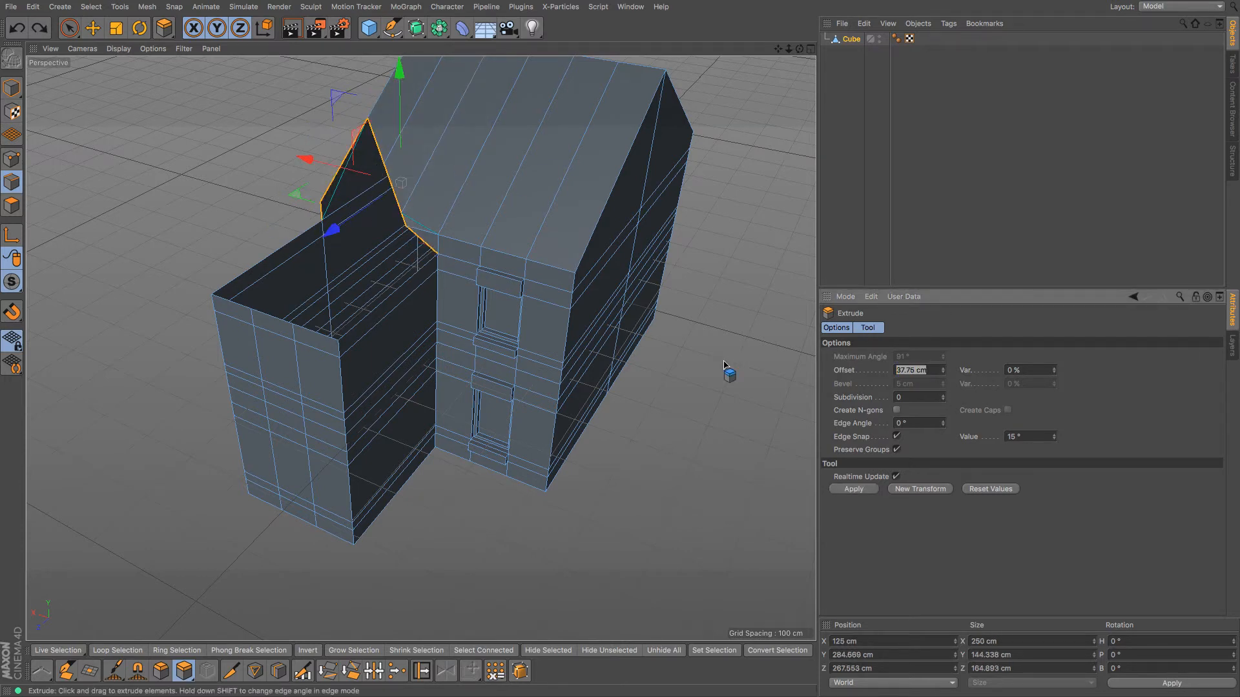
type("0")
key("Return")
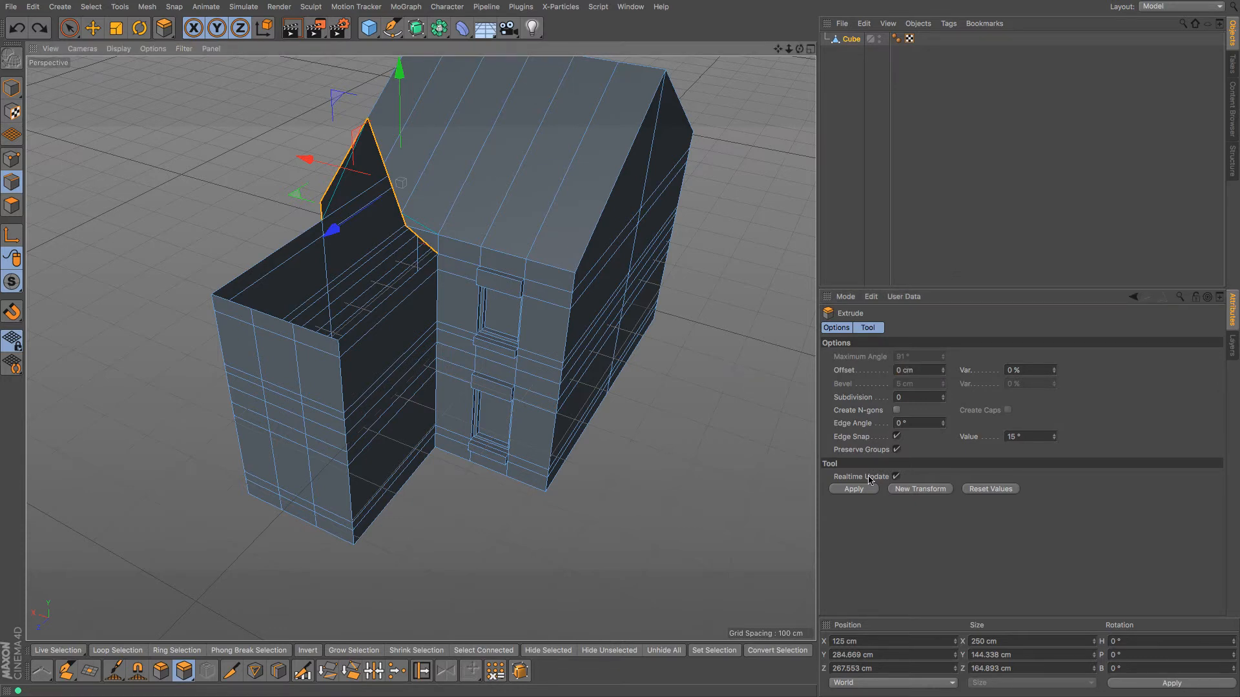
left_click(854, 489)
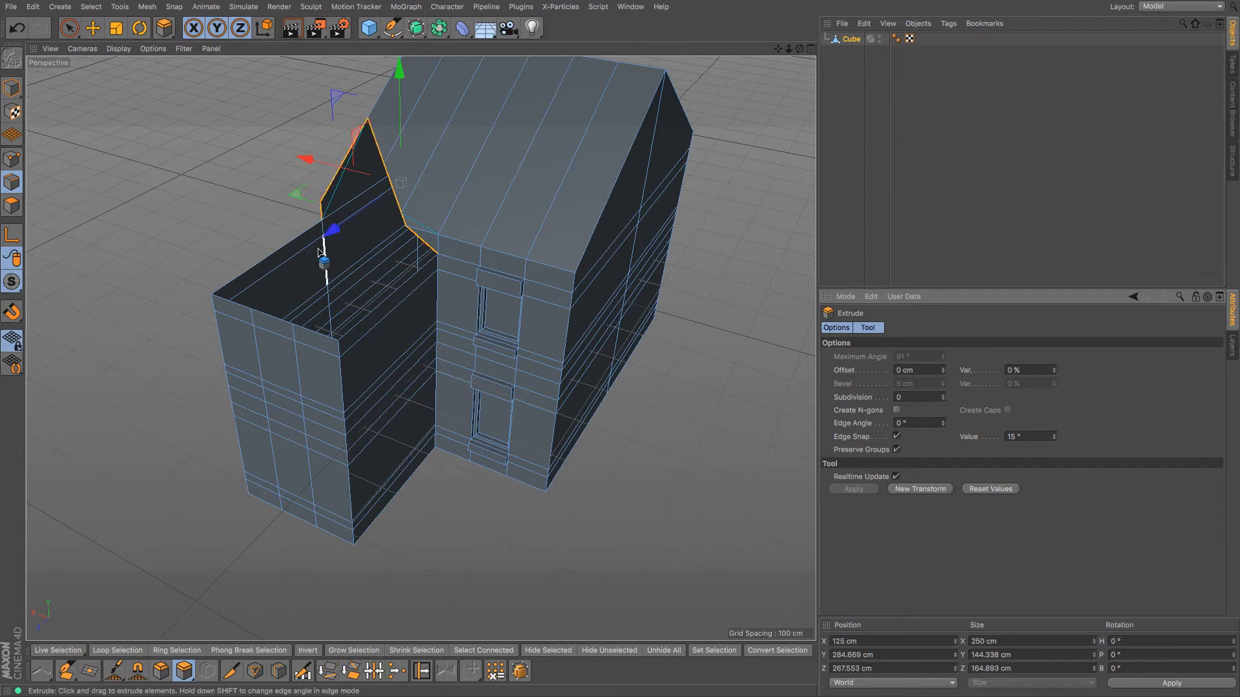
left_click_drag(330, 236, 216, 309)
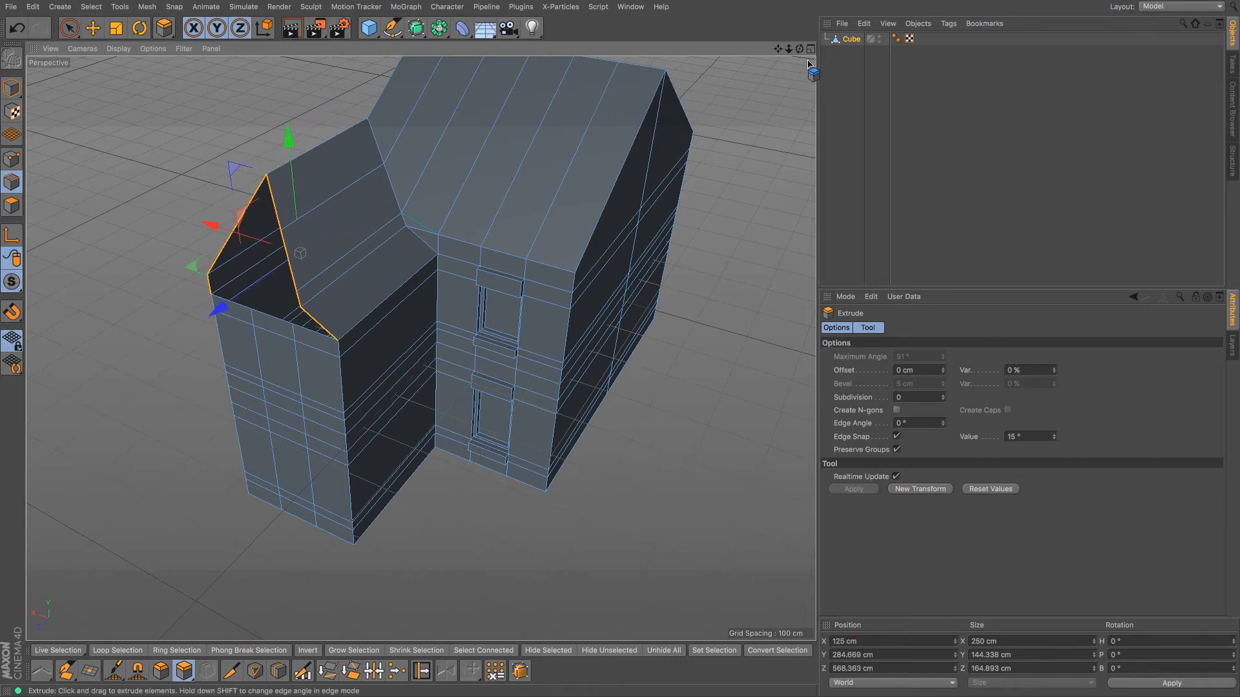
Step: Scale the extruded roof edges to 0 cm along Z so they lie in one vertical plane
left_click_drag(800, 51, 421, 348)
left_click(116, 28)
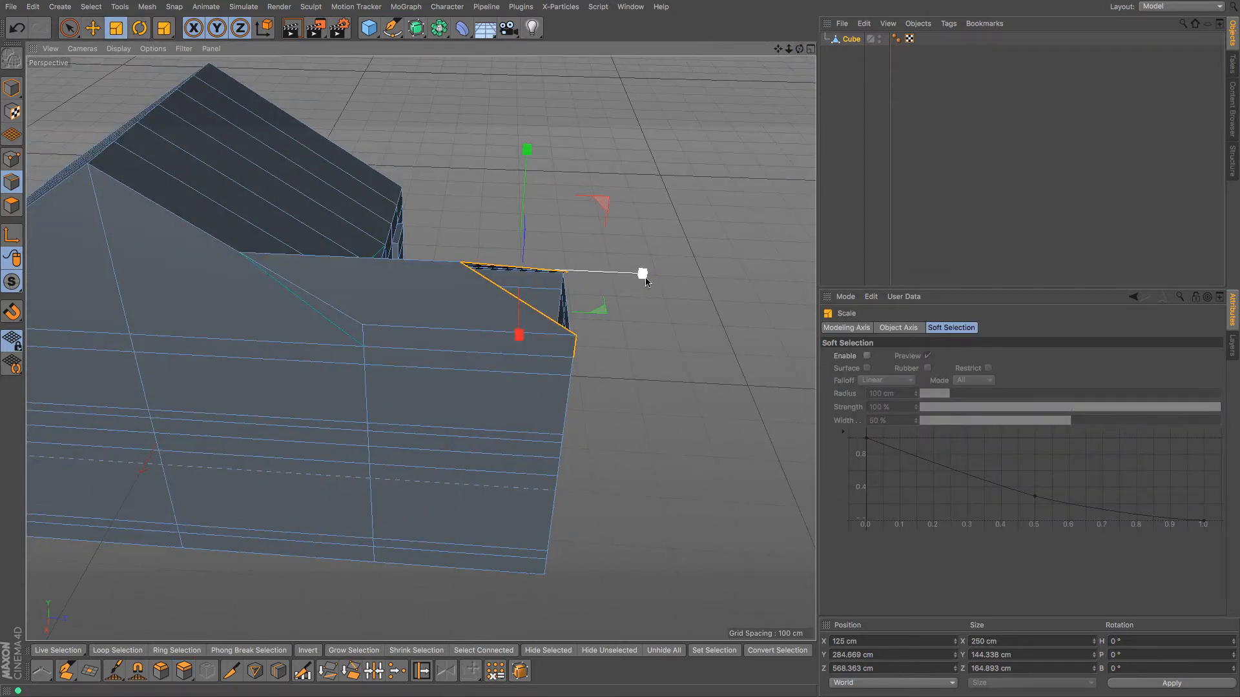
left_click_drag(645, 281, 521, 282)
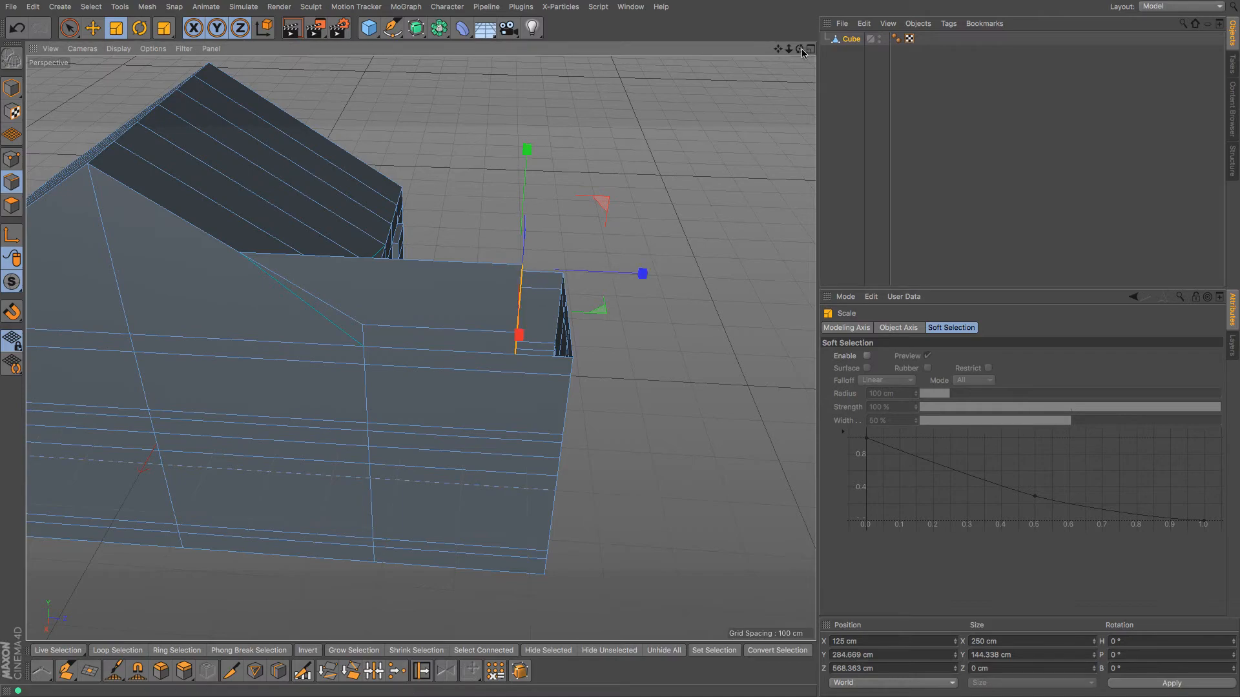
Step: Move the flattened roof edges along Z to about 649.9 cm, lining them up with the extension's rear wall
left_click_drag(800, 49, 833, 120)
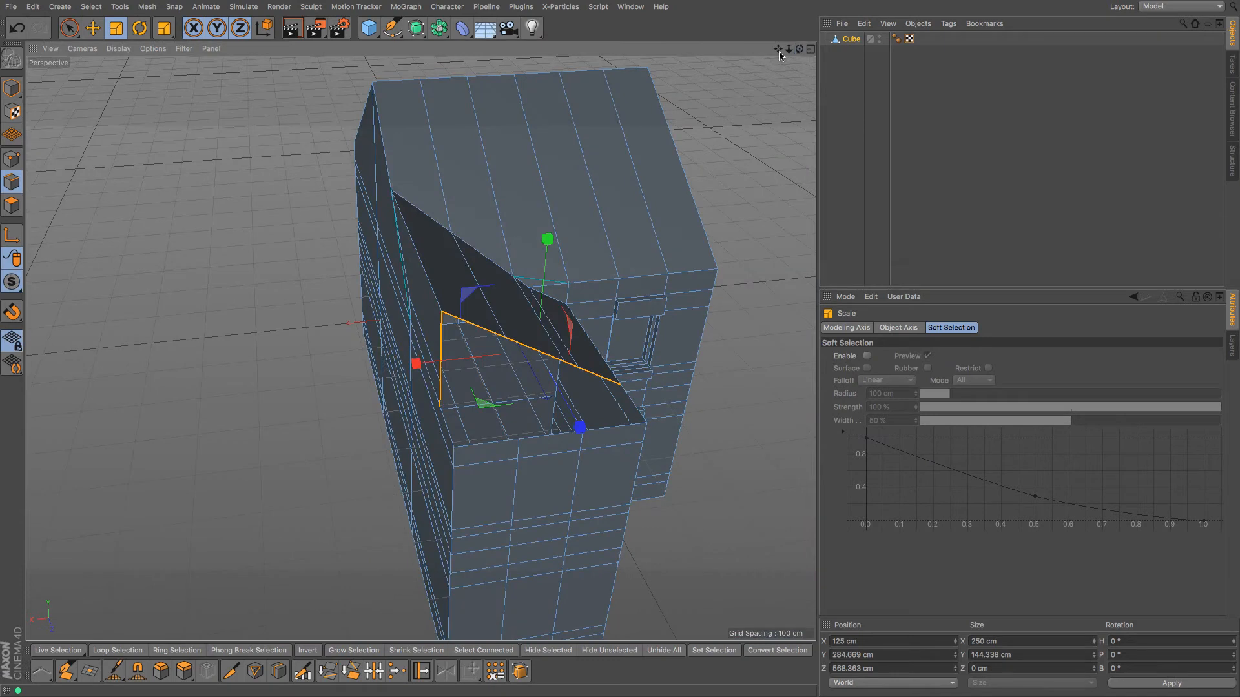
left_click(90, 30)
left_click_drag(579, 427, 610, 472)
key("F4")
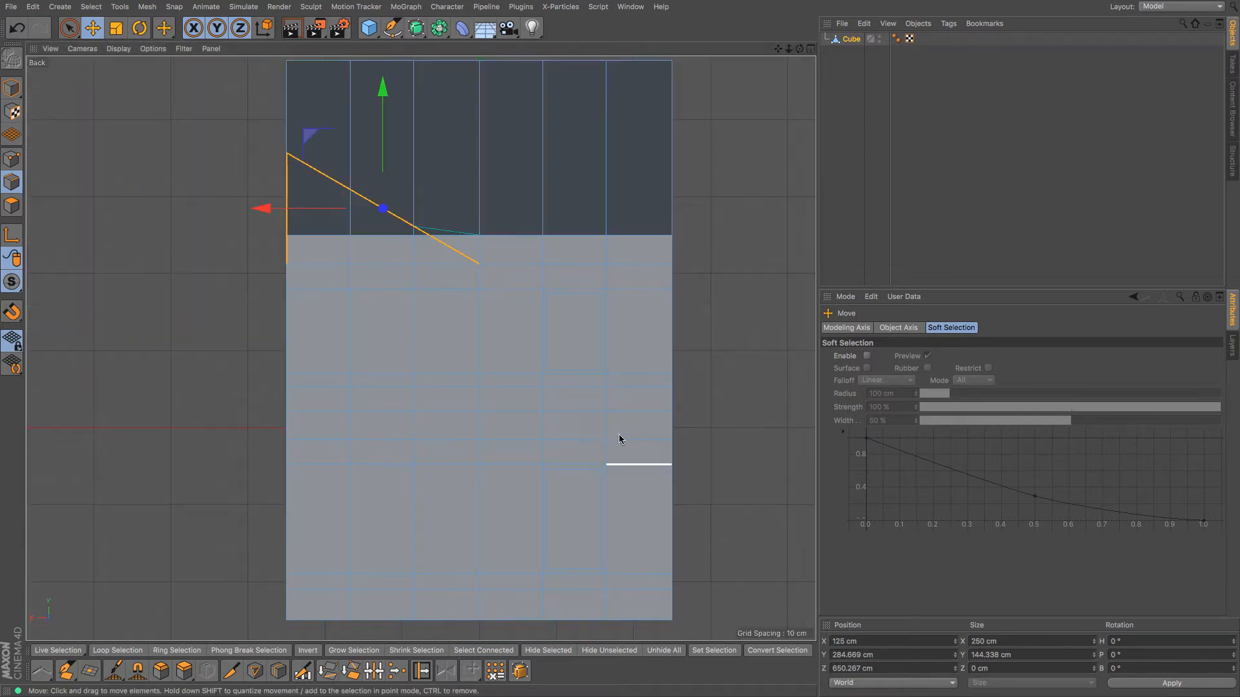
key("F3")
left_click_drag(778, 49, 570, 113)
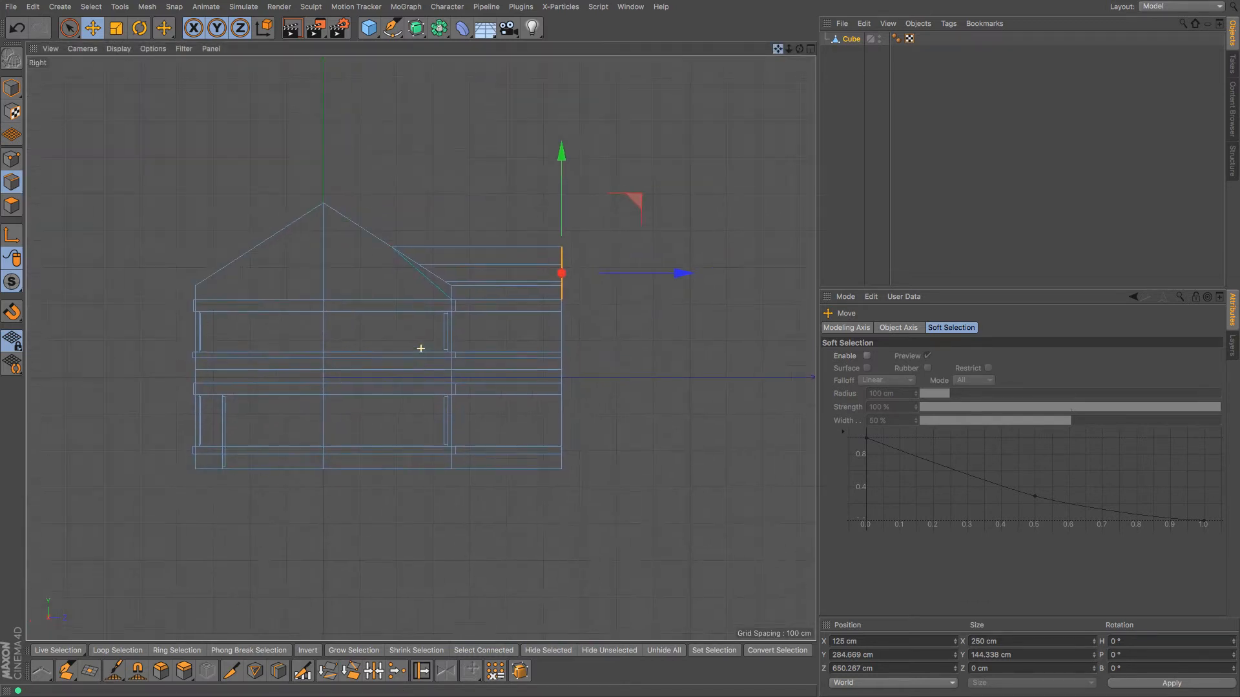
left_click_drag(421, 349, 365, 376)
left_click_drag(789, 49, 897, 50)
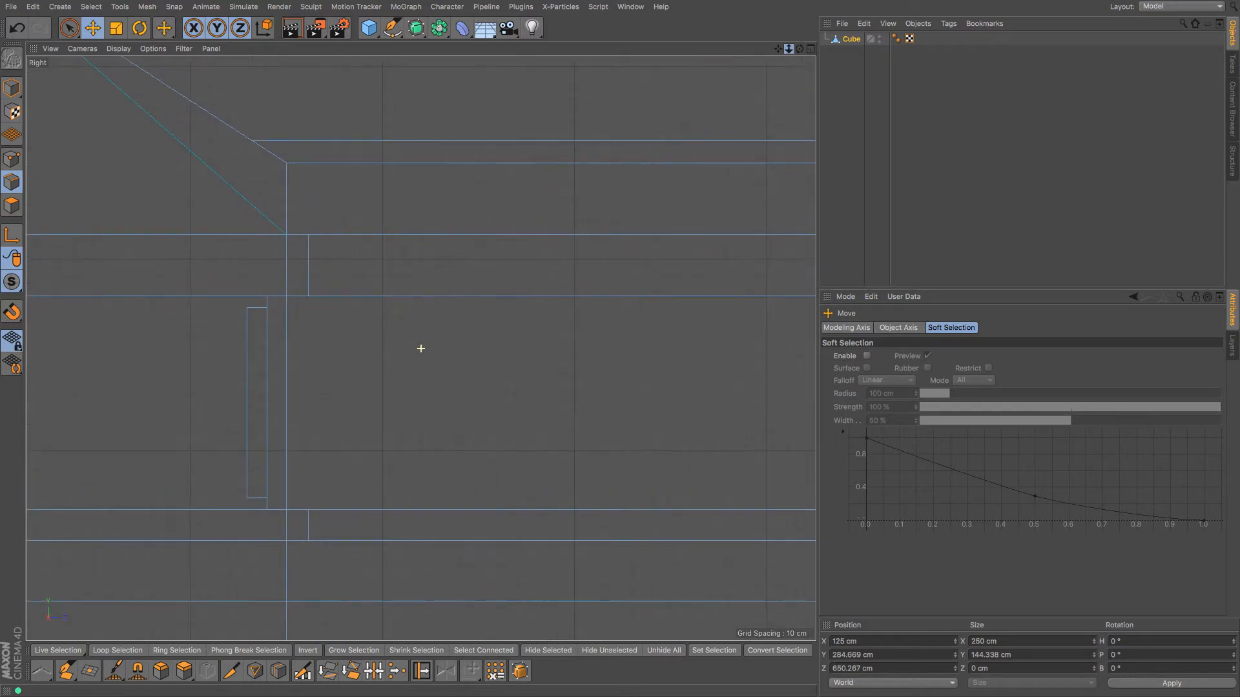
left_click_drag(778, 50, 527, 119)
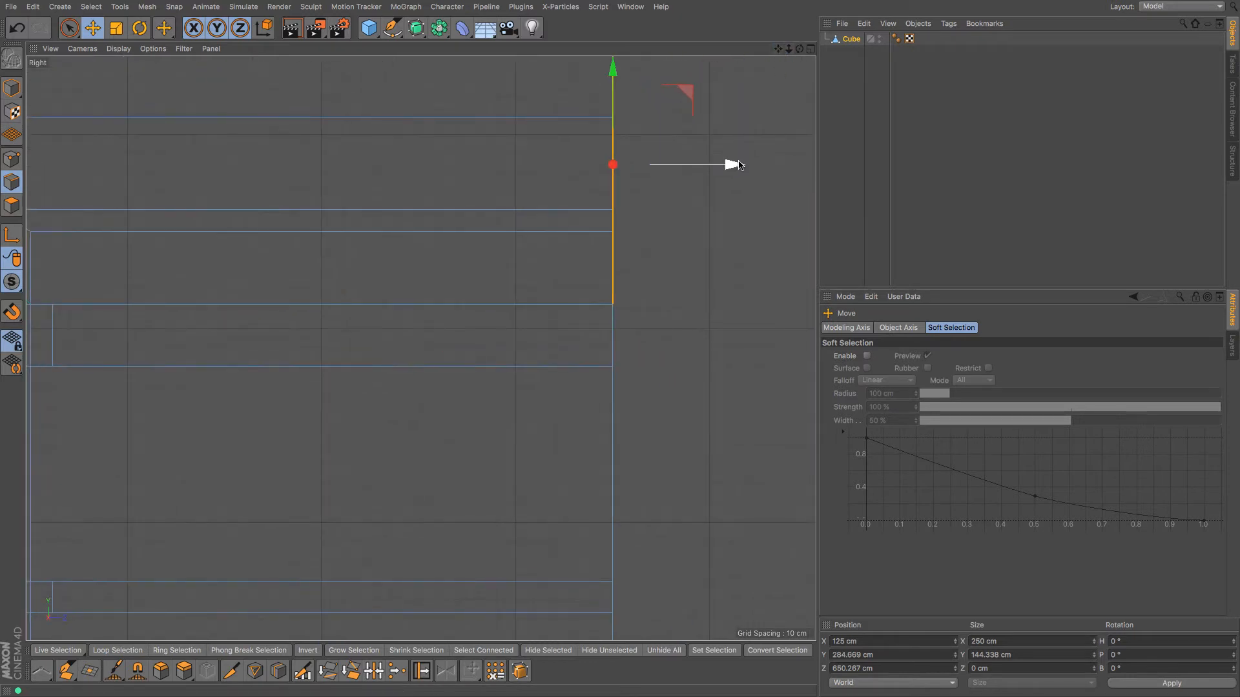
left_click_drag(734, 162, 735, 165)
key("F1")
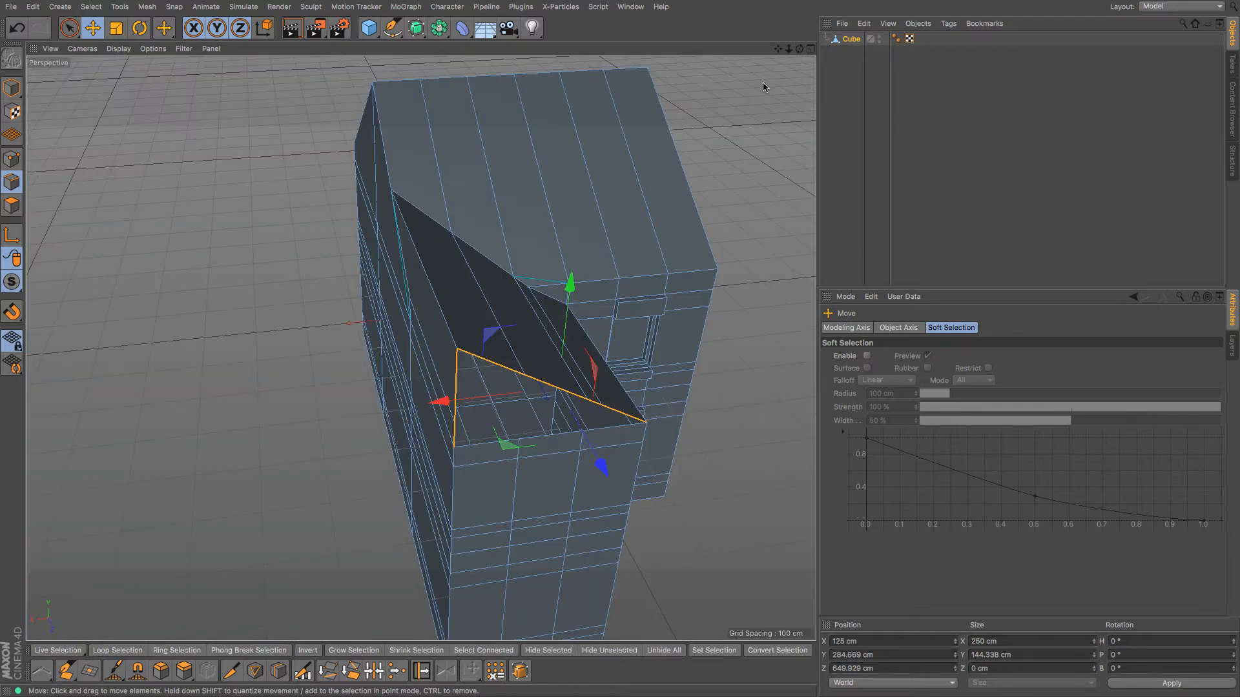
Step: Select all points of the extension's rear end from the Top view, with Only Select Visible Elements turned off
key("F2")
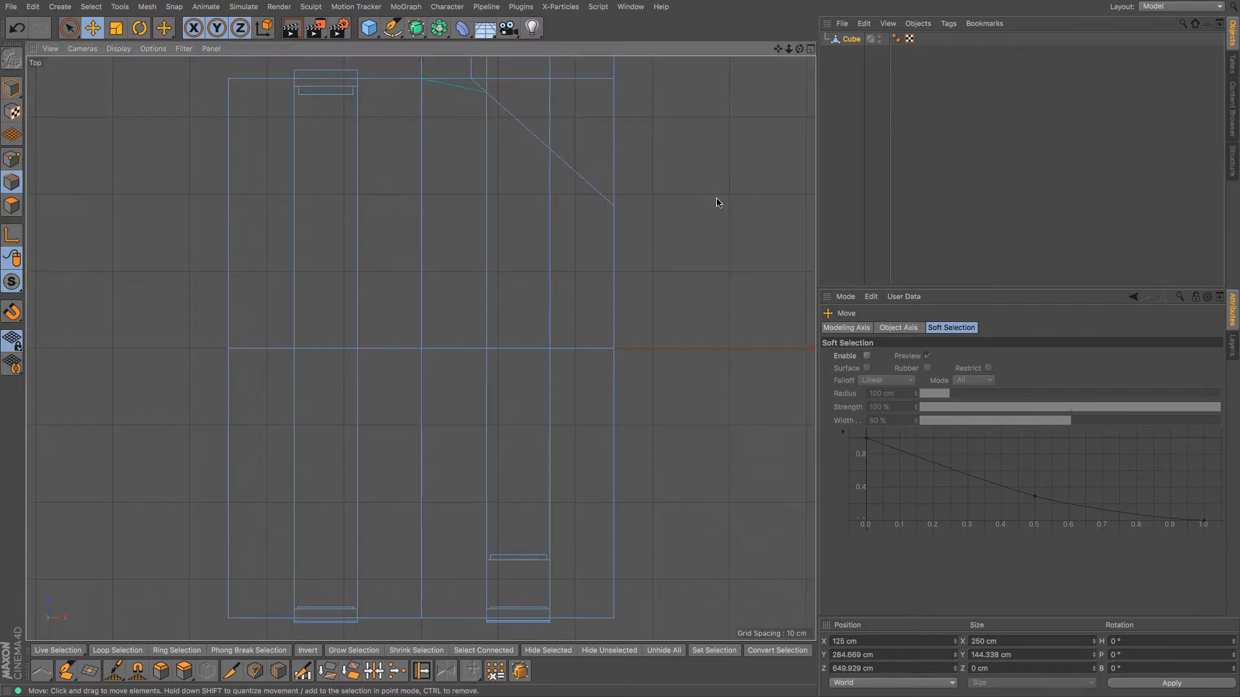
left_click_drag(788, 49, 721, 351)
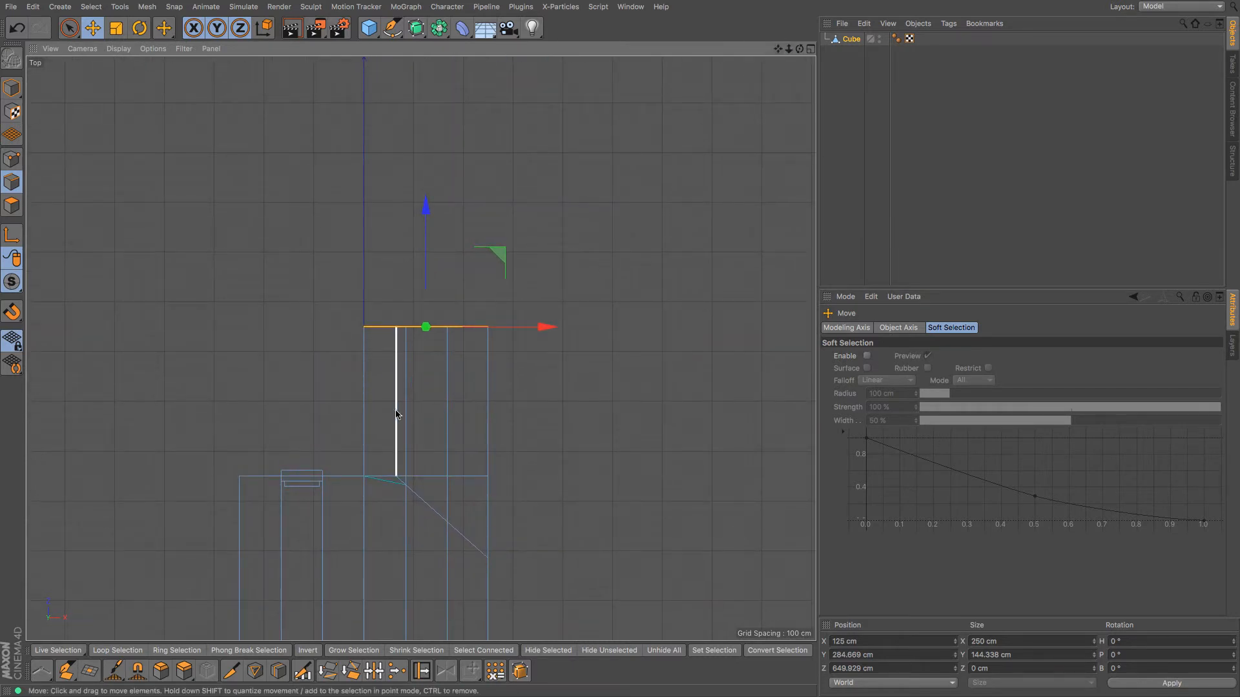
scroll(440, 360, "up", 4)
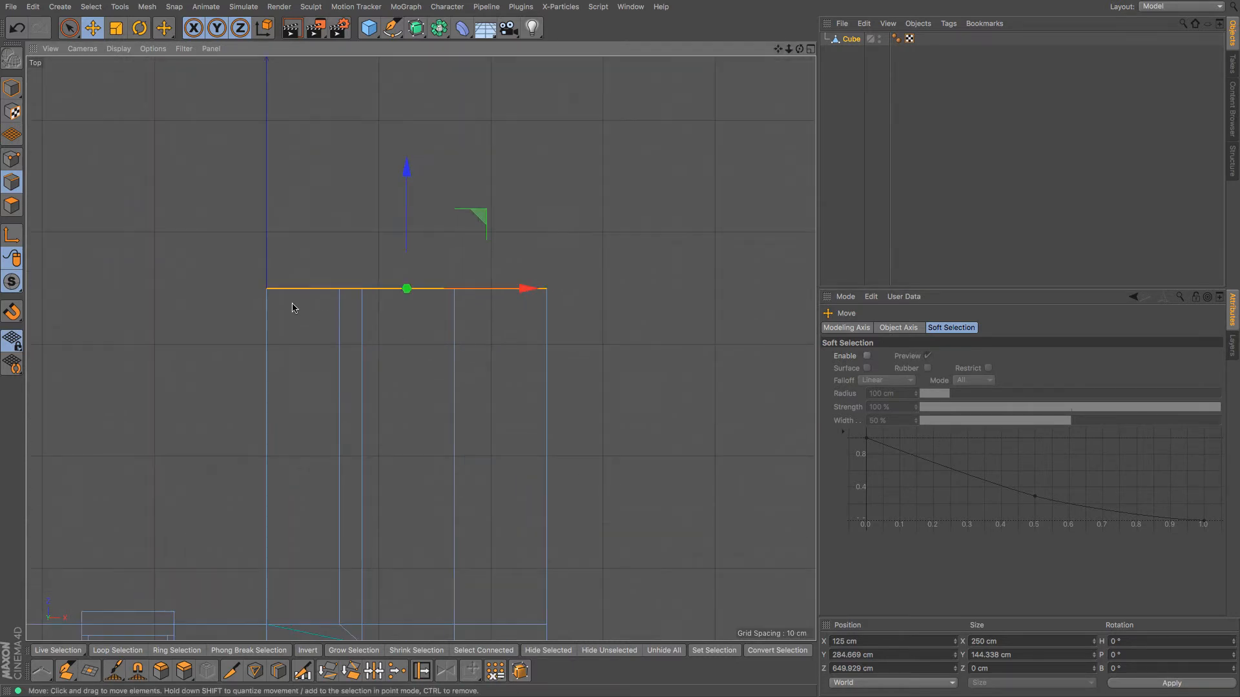
left_click(12, 166)
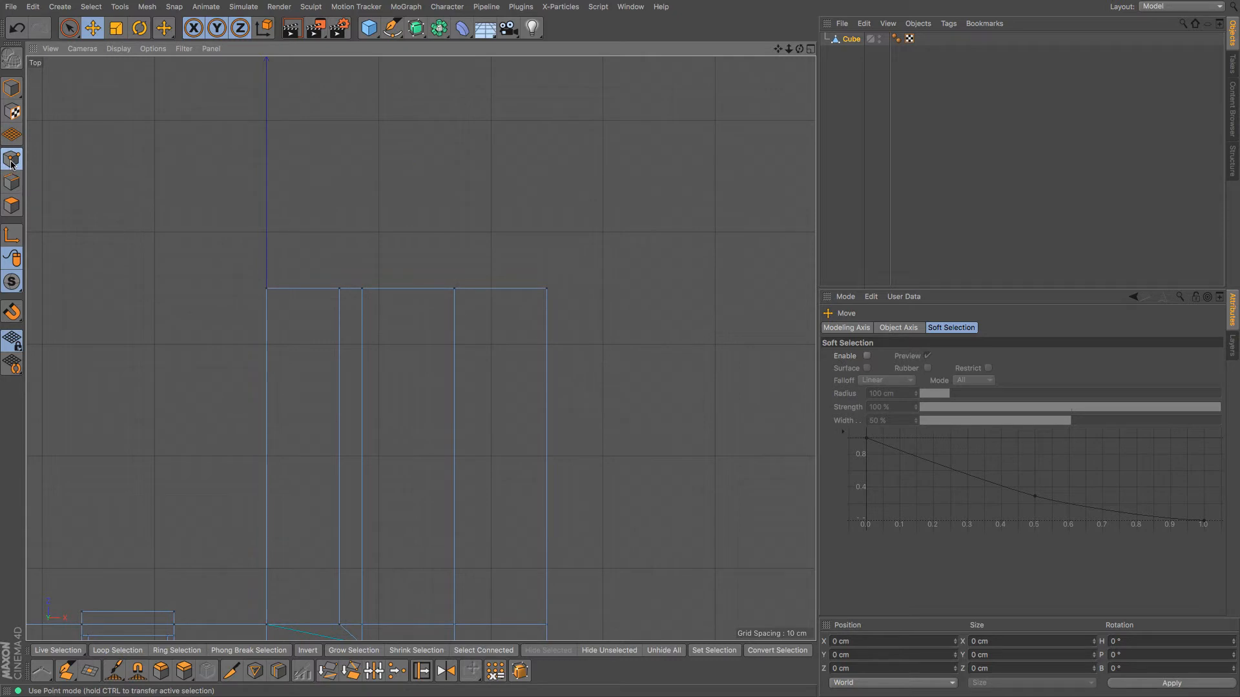
key("9")
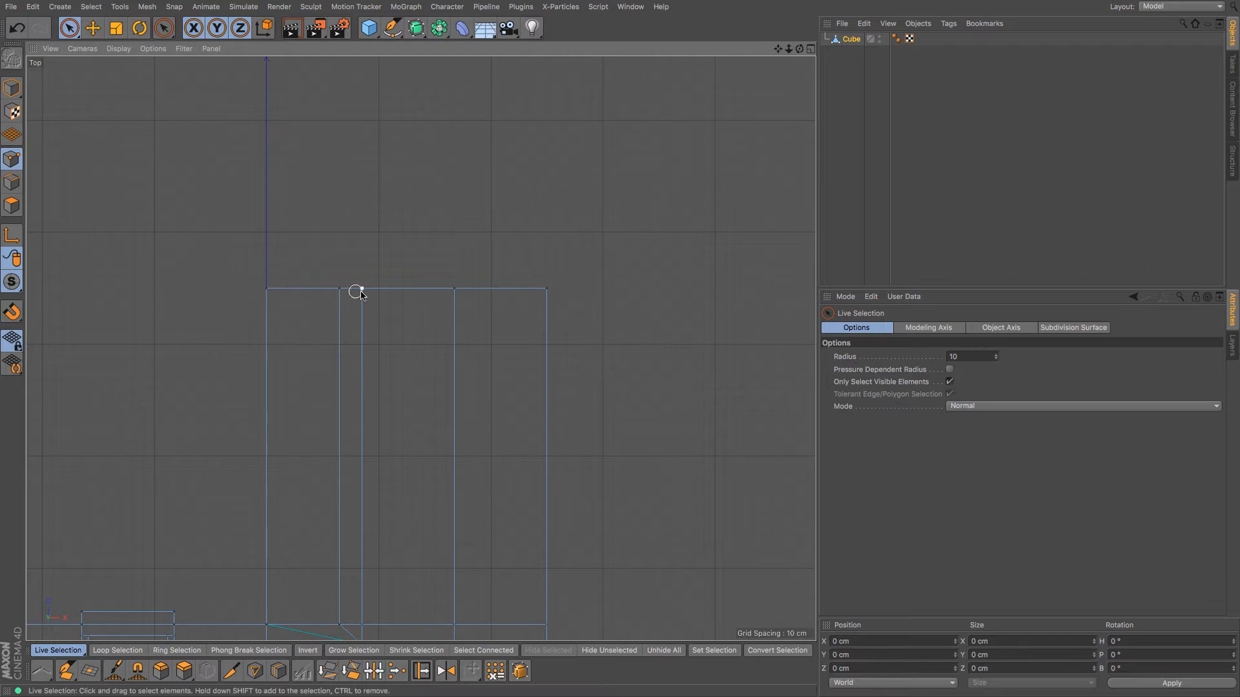
left_click(950, 382)
left_click_drag(464, 288, 258, 285)
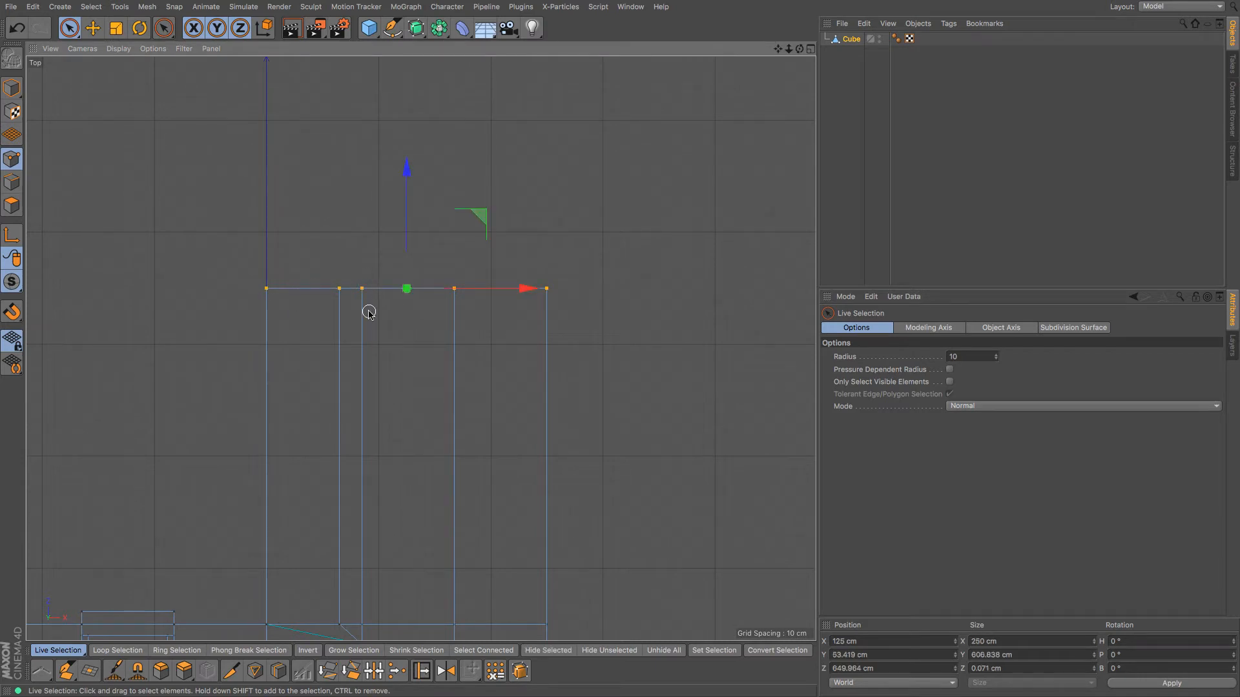
Step: Scale the selected rear-end points to 0 cm along Z to flatten the wall and roof ends together
key("F1")
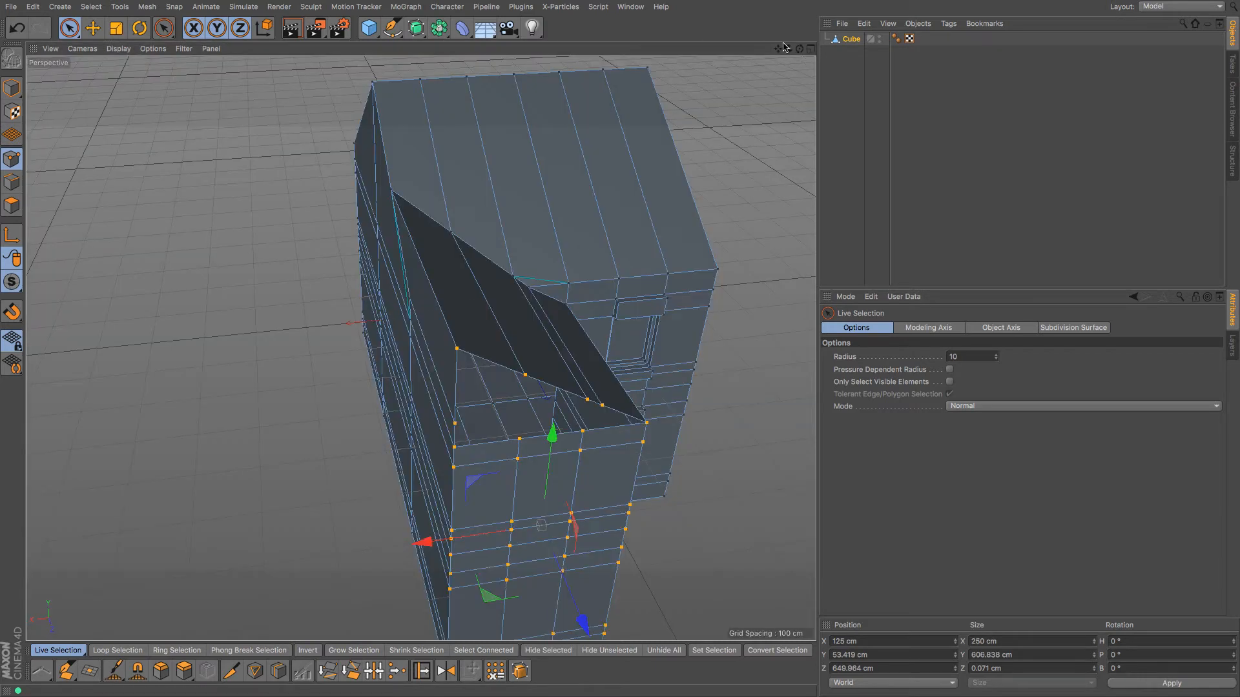
middle_click_drag(630, 461, 620, 351, "alt")
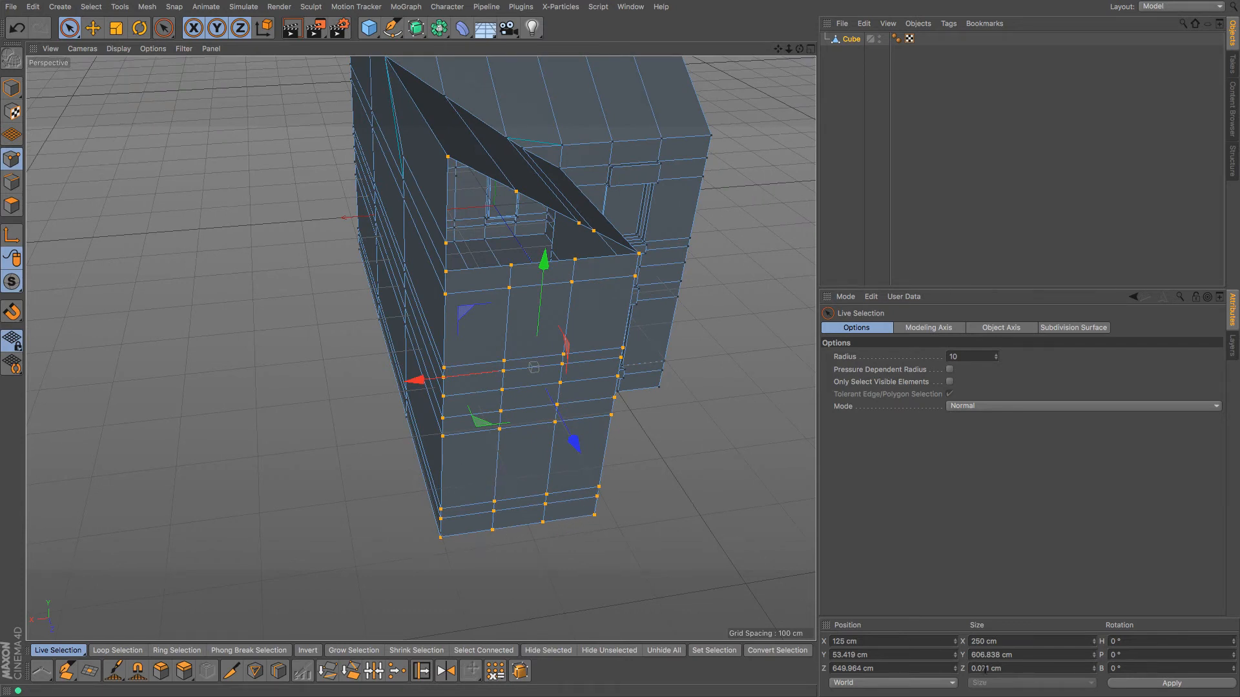
left_click(117, 28)
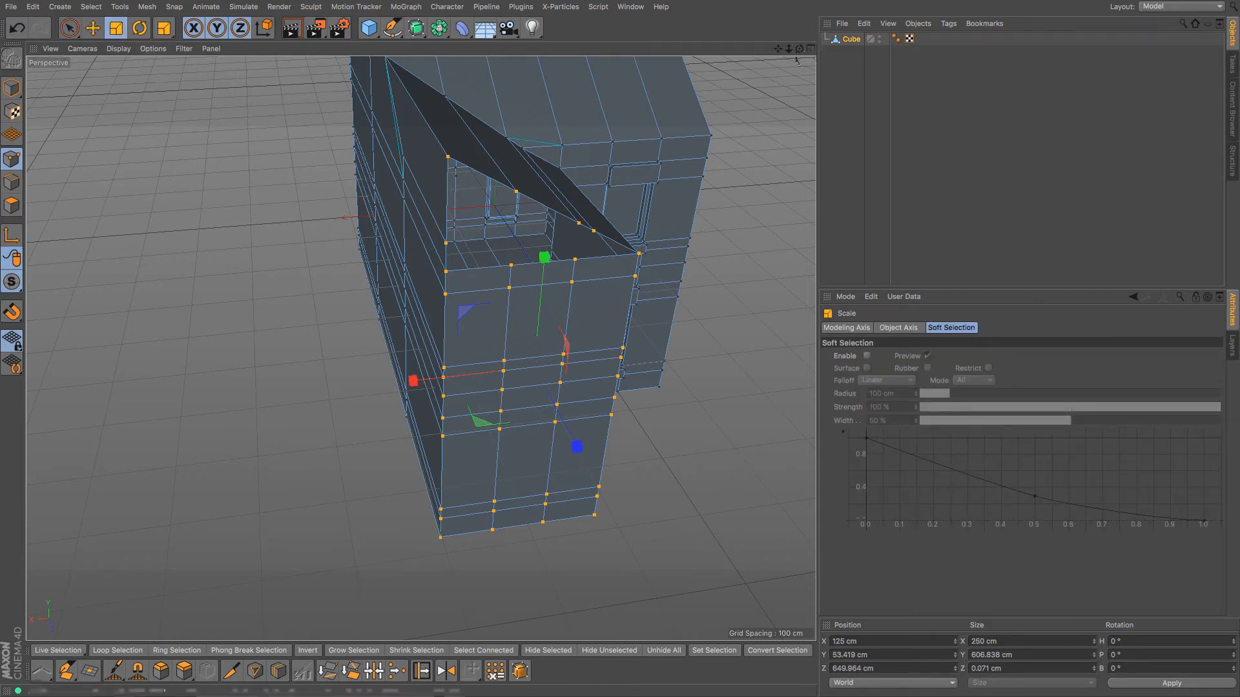
left_click_drag(527, 510, 630, 380, "alt")
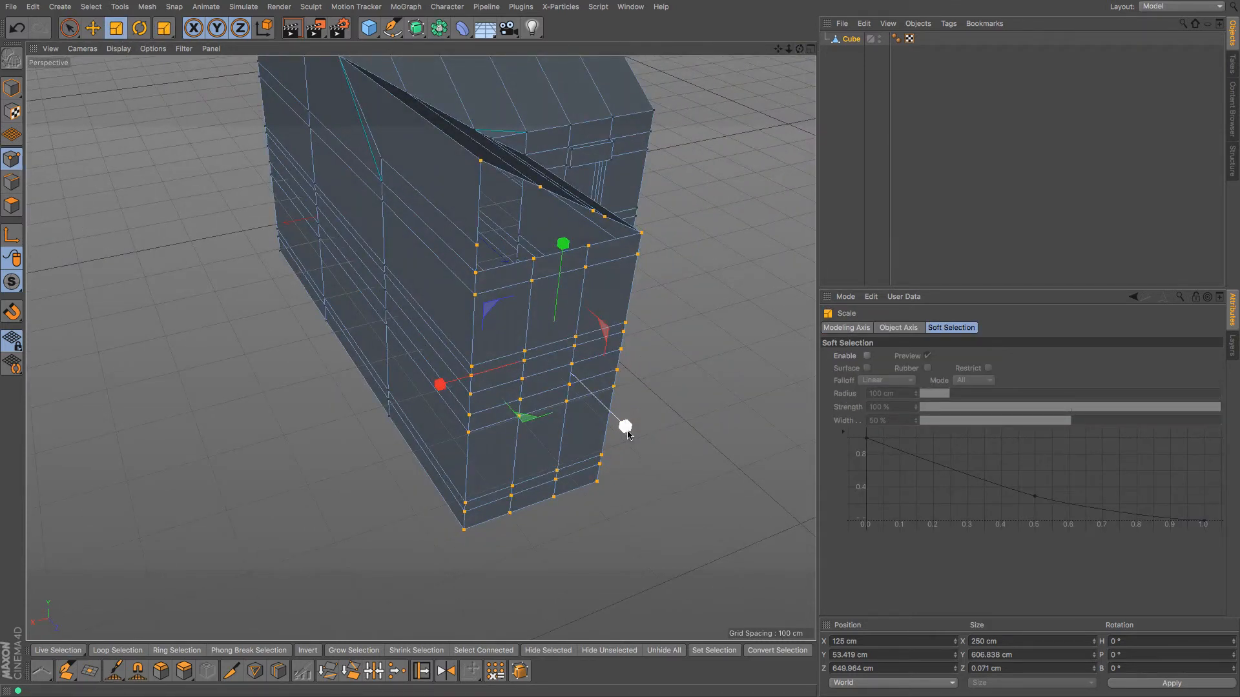
left_click_drag(626, 430, 541, 363)
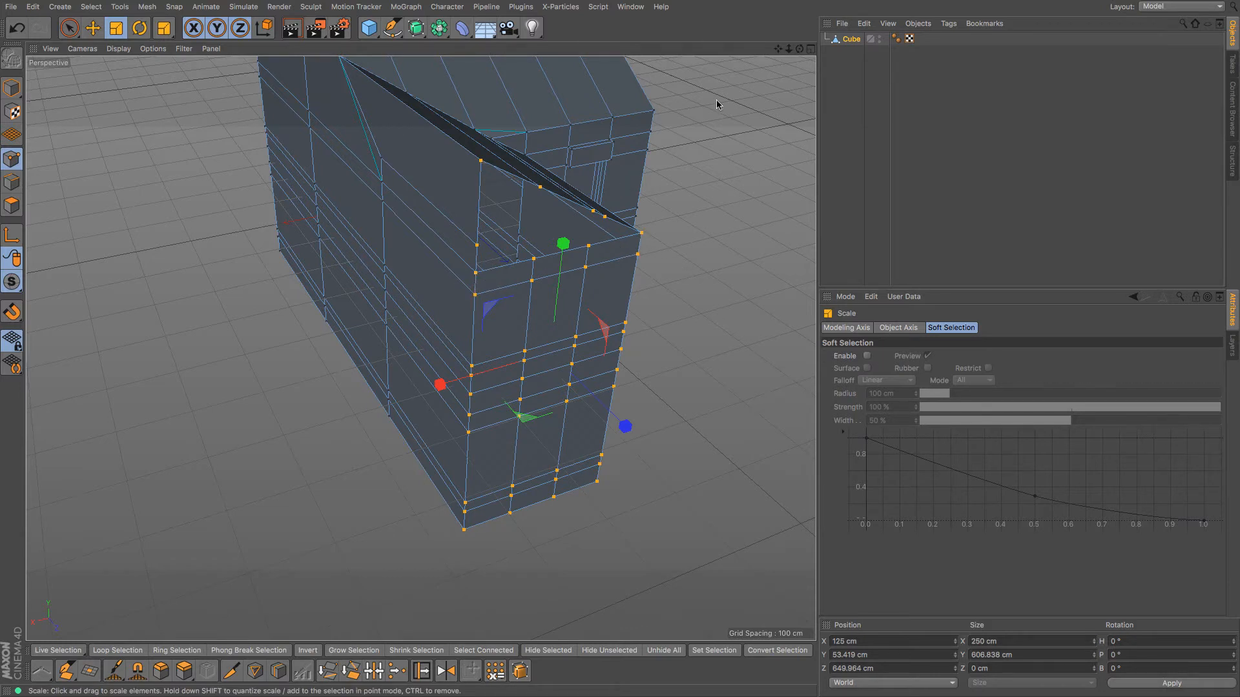
Step: Try raising the point at the extension's outer top corner and undo the move
left_click_drag(800, 49, 600, 57)
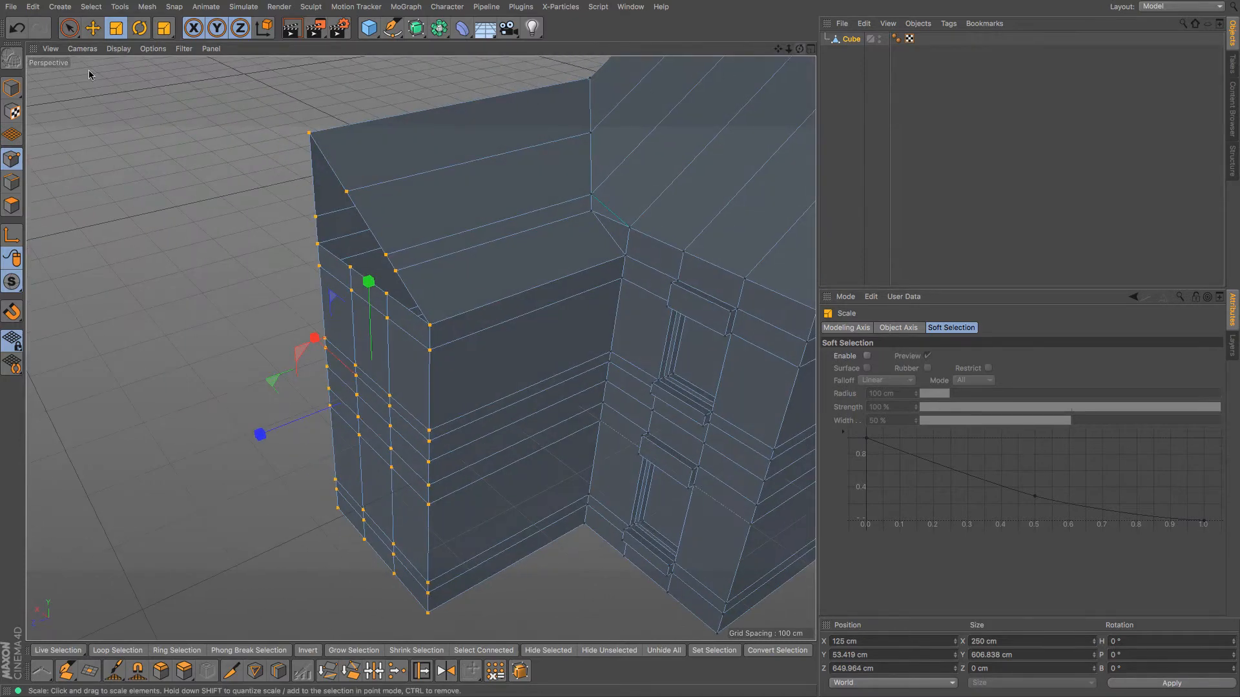
key("e")
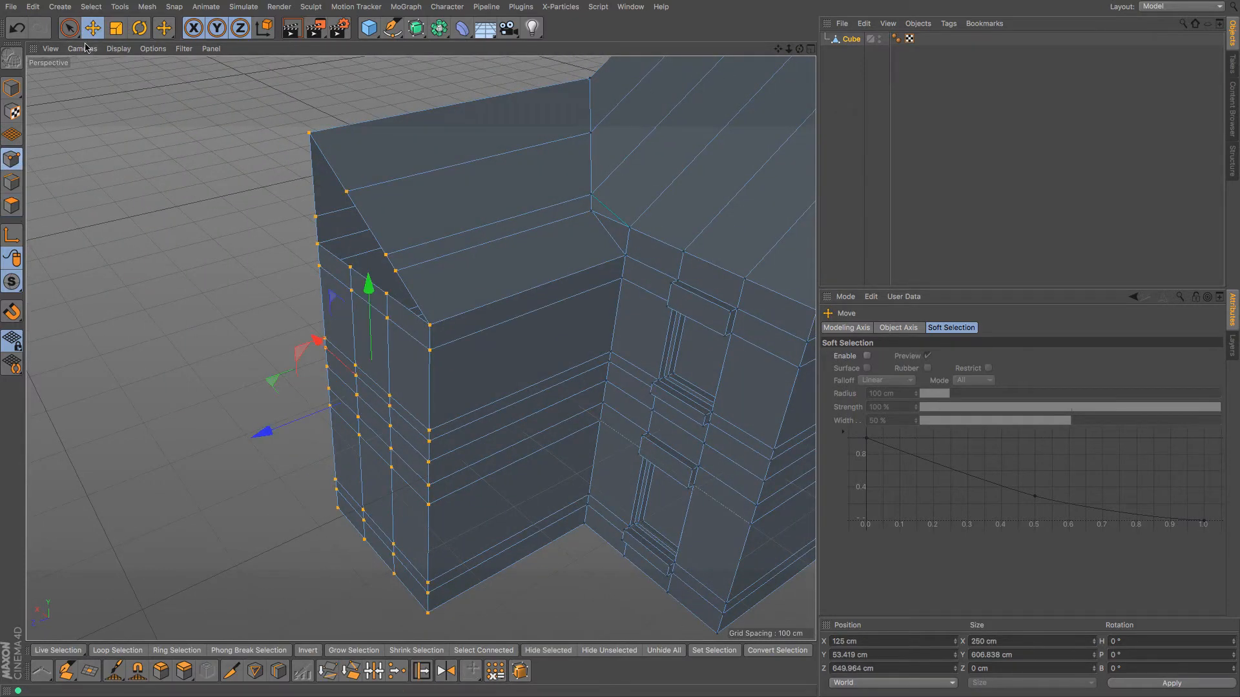
left_click(429, 325)
left_click_drag(431, 208, 441, 180)
key("ctrl+z")
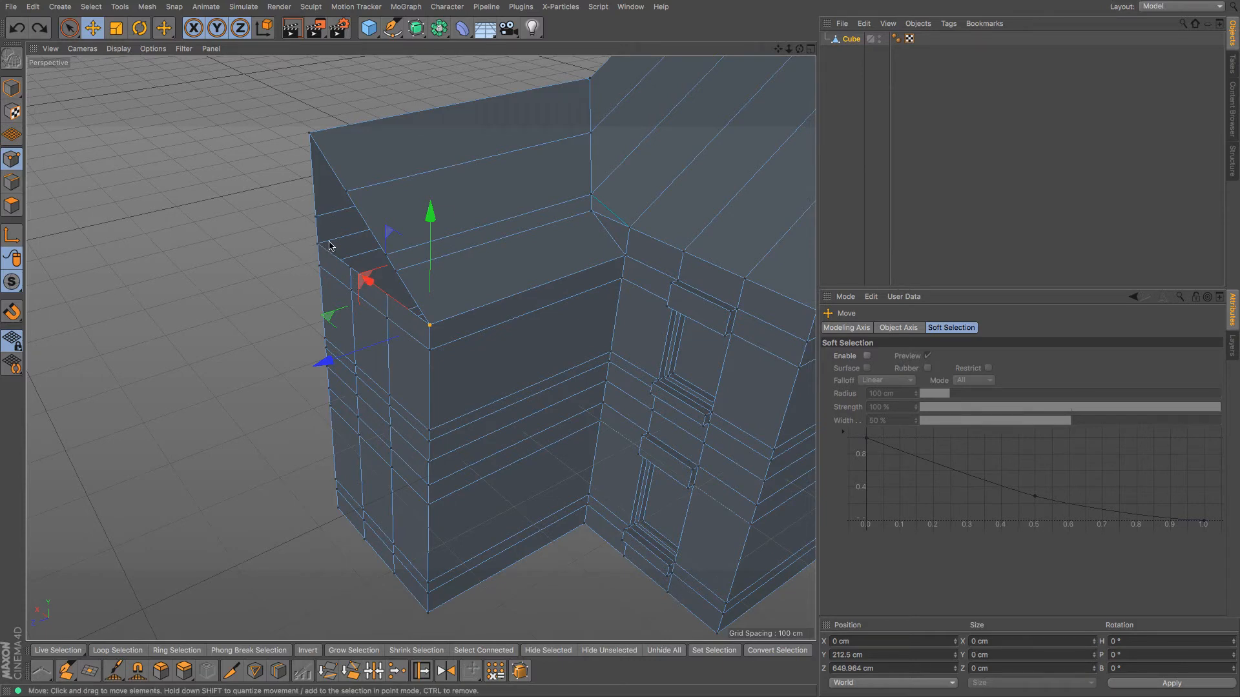
Step: Select all points of the house mesh and run Optimize to merge the coincident ones
key("ctrl+a")
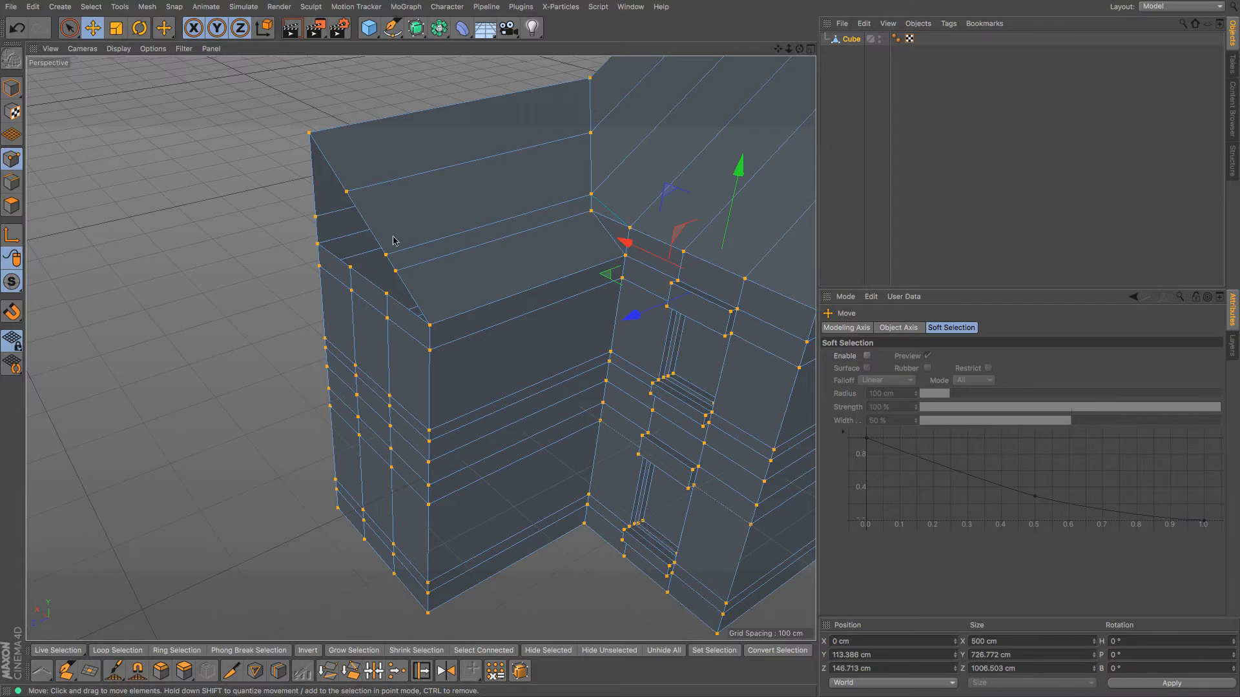
right_click(414, 239)
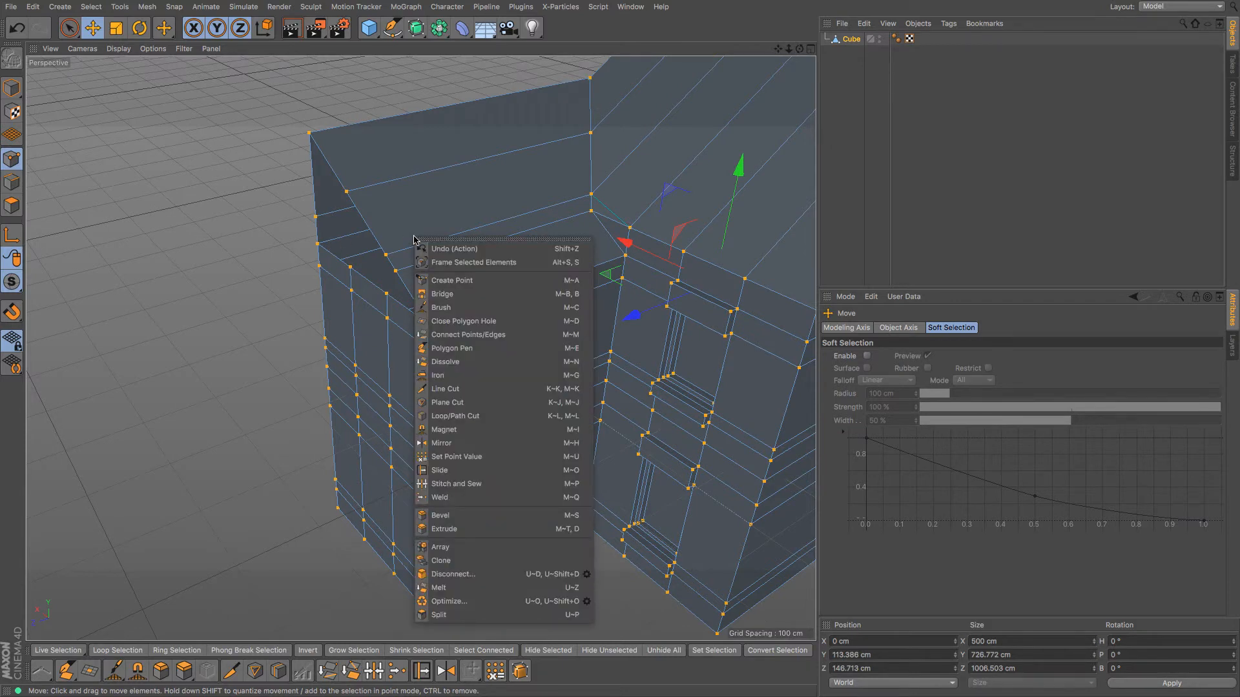
left_click(476, 605)
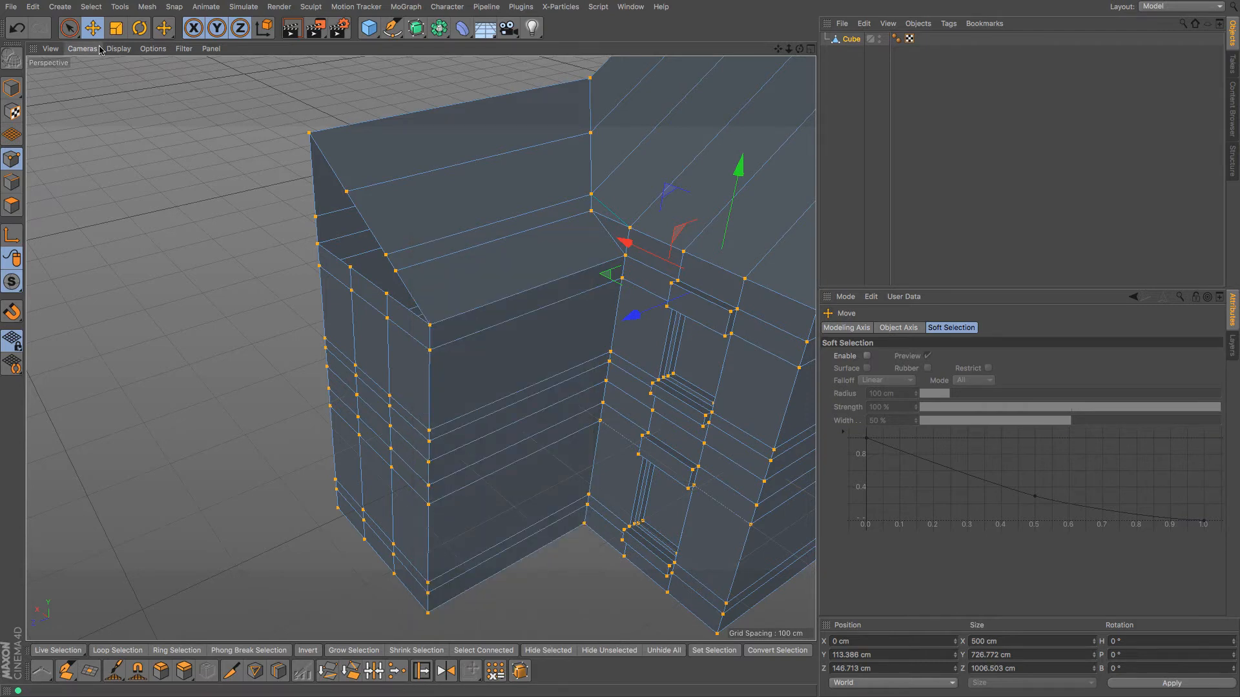
Step: Test the weld by raising the single point at the extension's outer top corner, and undo the move
left_click(148, 219)
left_click(431, 326)
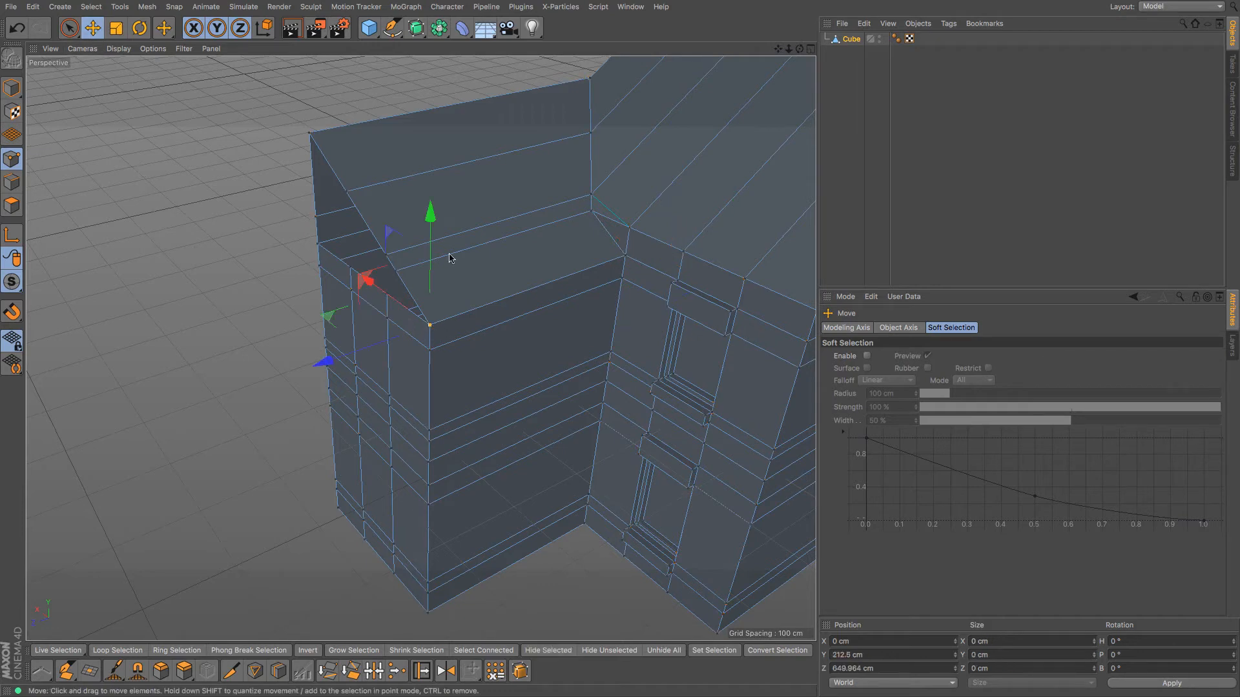
left_click_drag(430, 210, 431, 183)
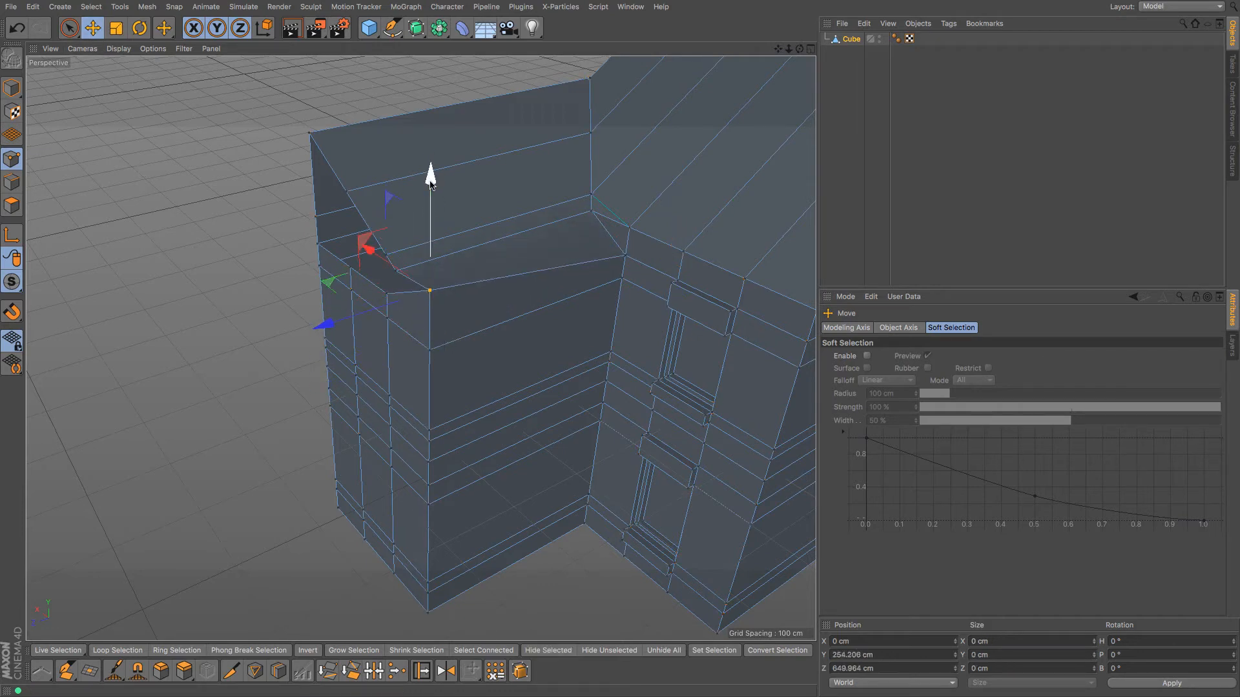
key("ctrl+z")
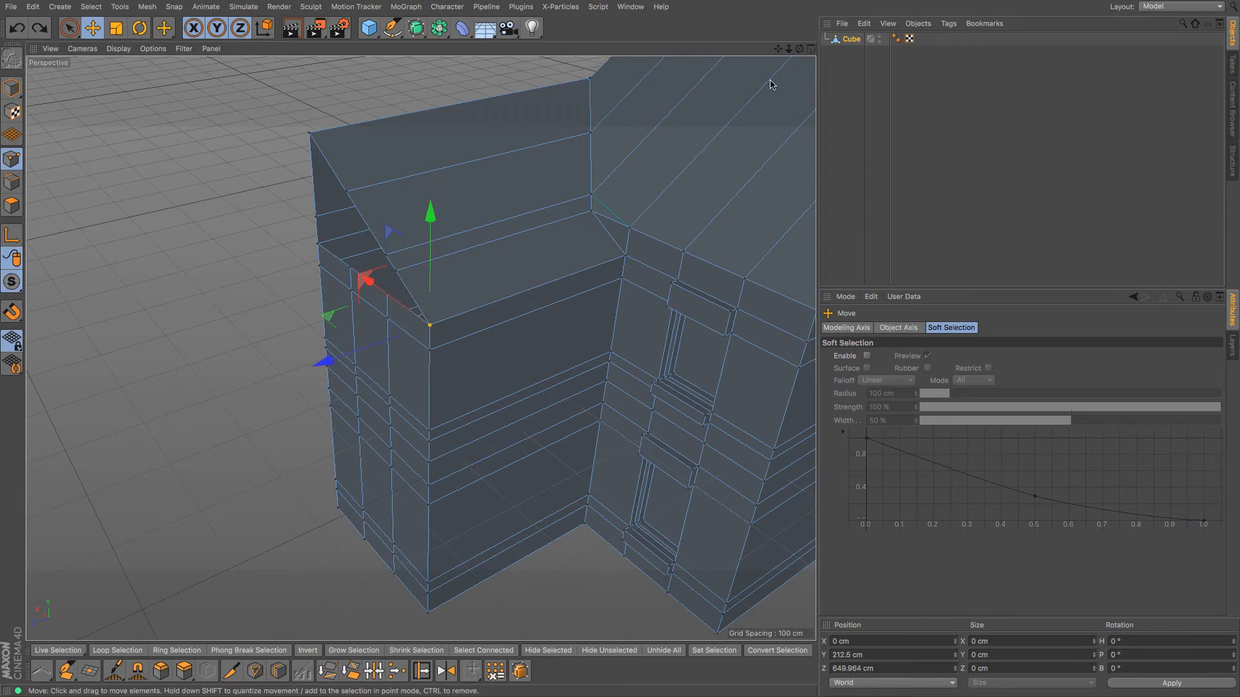
Step: Fill the triangular gap between the rear wall and the lowest part of the extension's sloping roof with the Polygon Pen
left_click_drag(800, 49, 807, 49)
left_click_drag(420, 349, 420, 347, "alt")
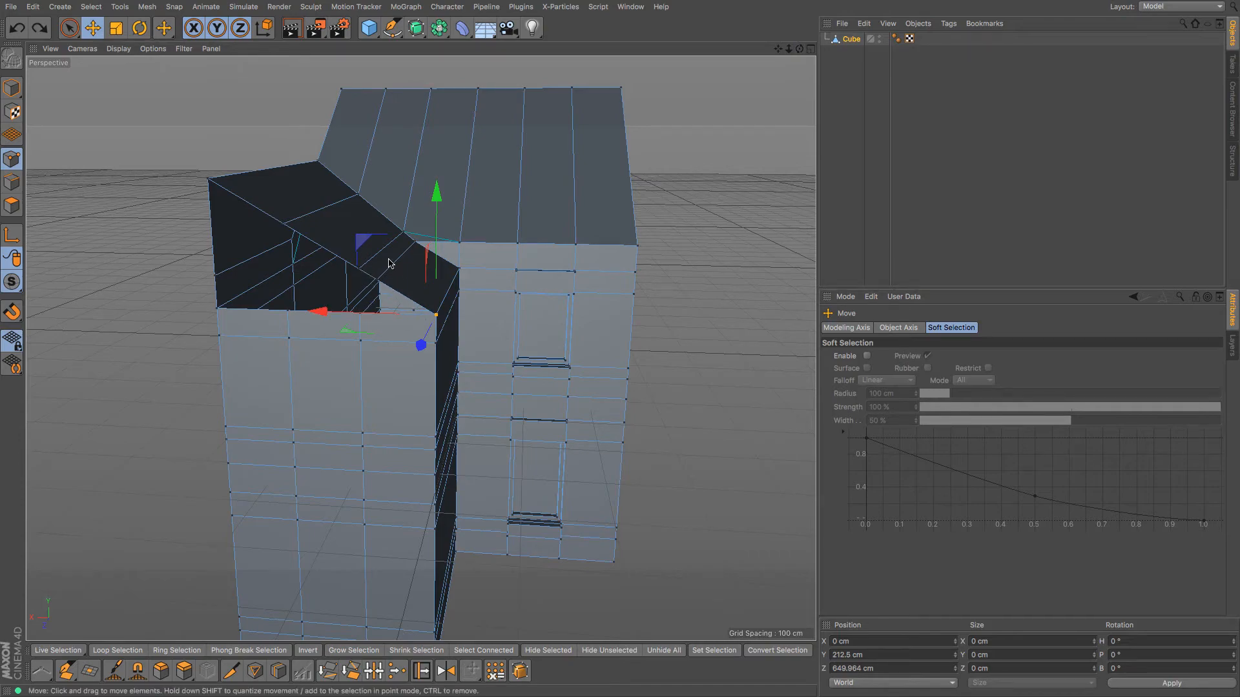
scroll(389, 263, "up", 5)
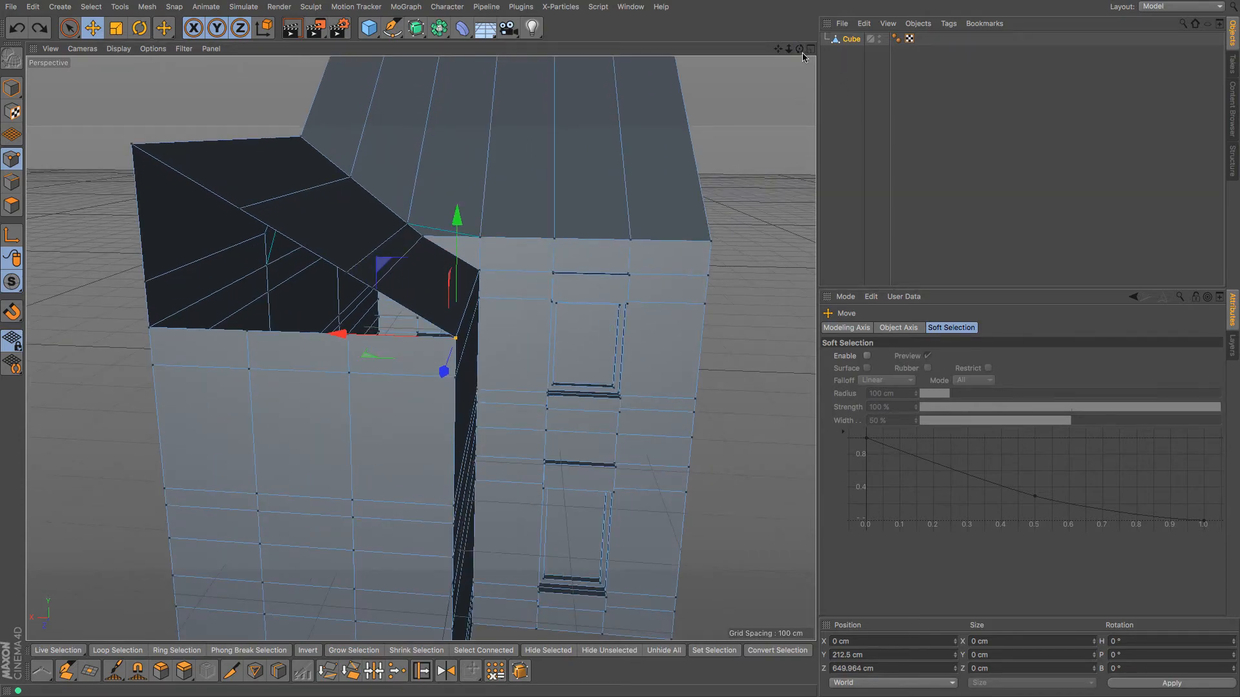
left_click_drag(801, 49, 420, 348)
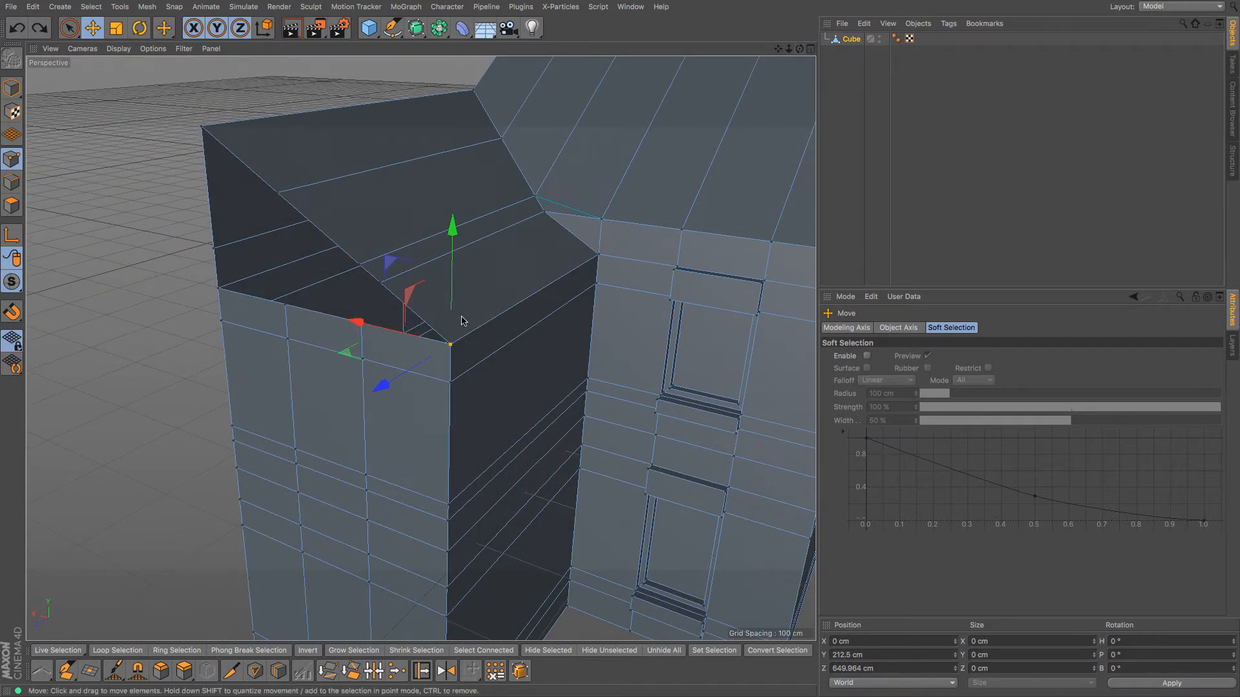
key("m")
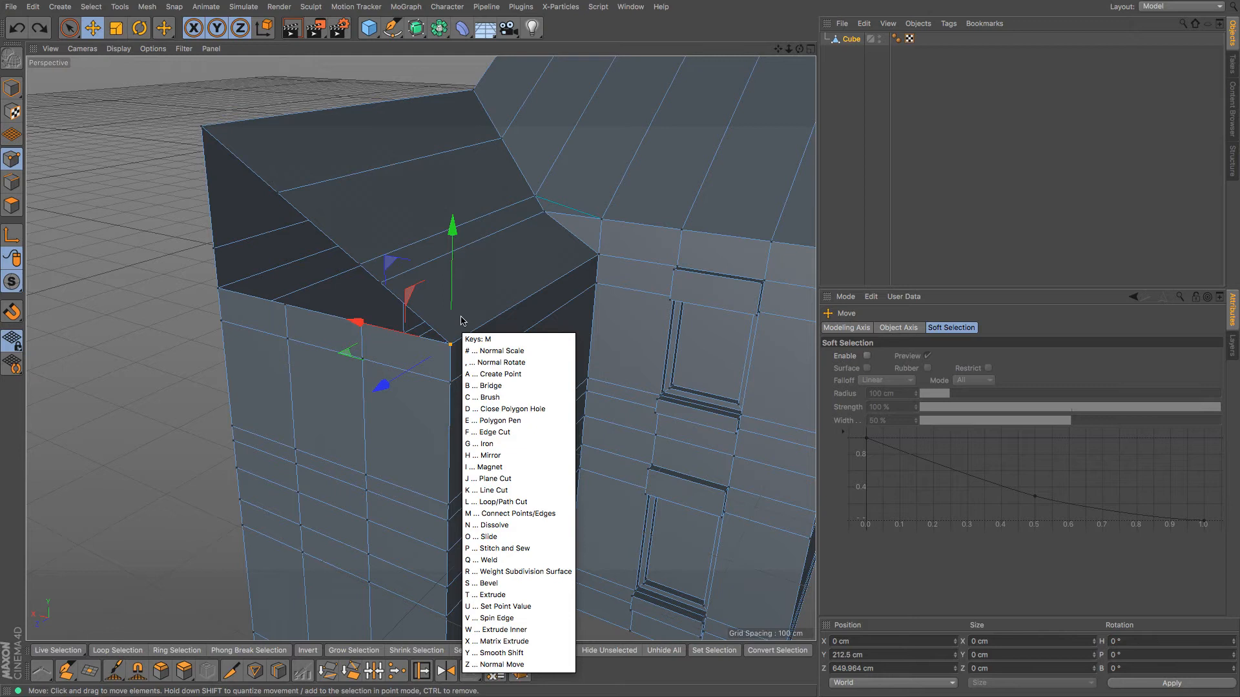
key("e")
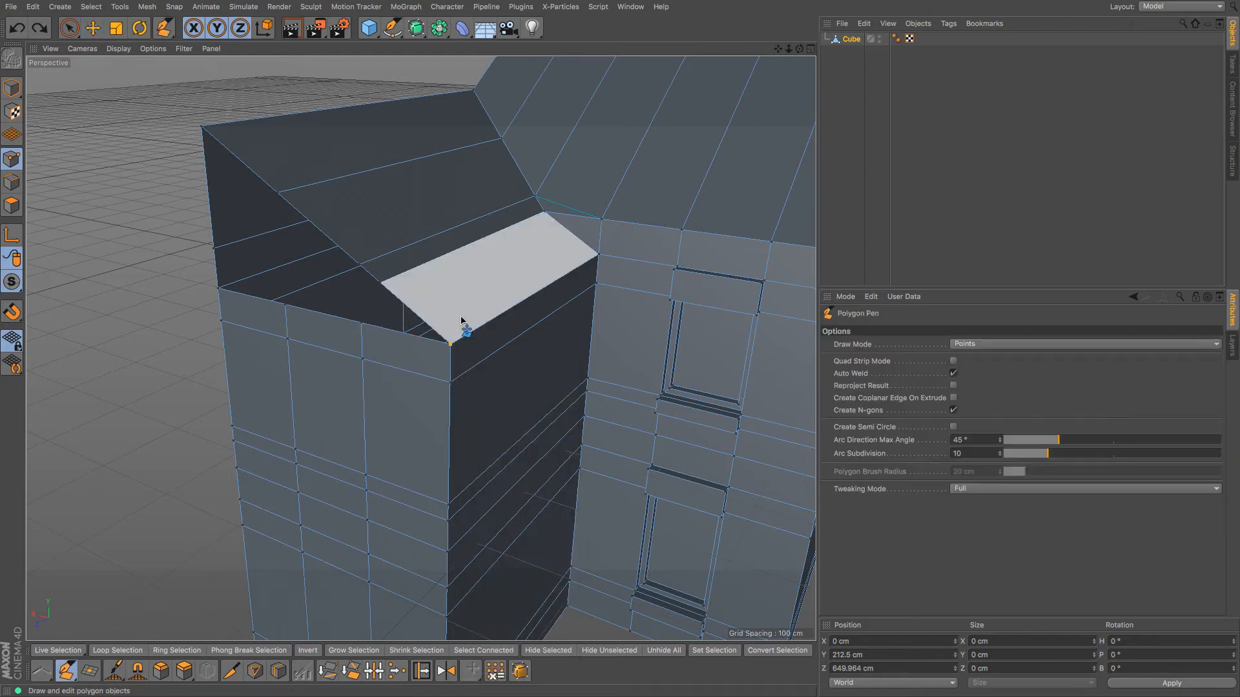
left_click_drag(361, 322, 362, 267)
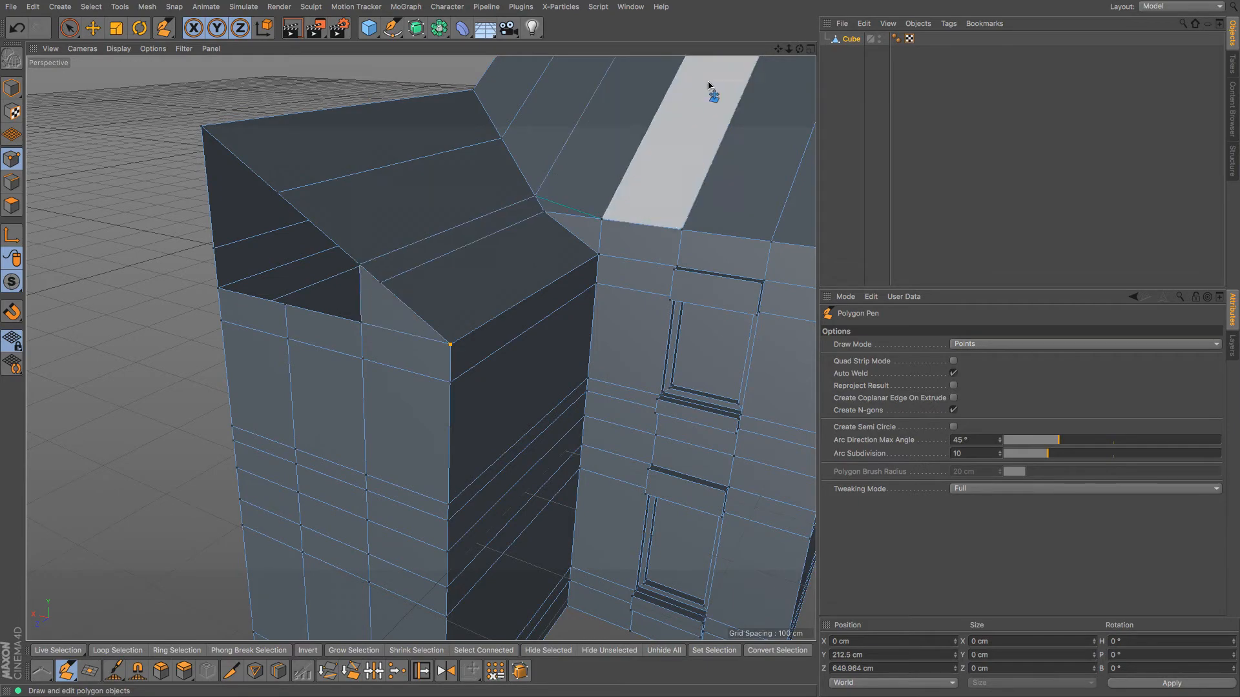
Step: Try raising the extra point on the roof's rear edge beside the new triangle, and undo the move
left_click_drag(420, 348, 420, 347, "alt")
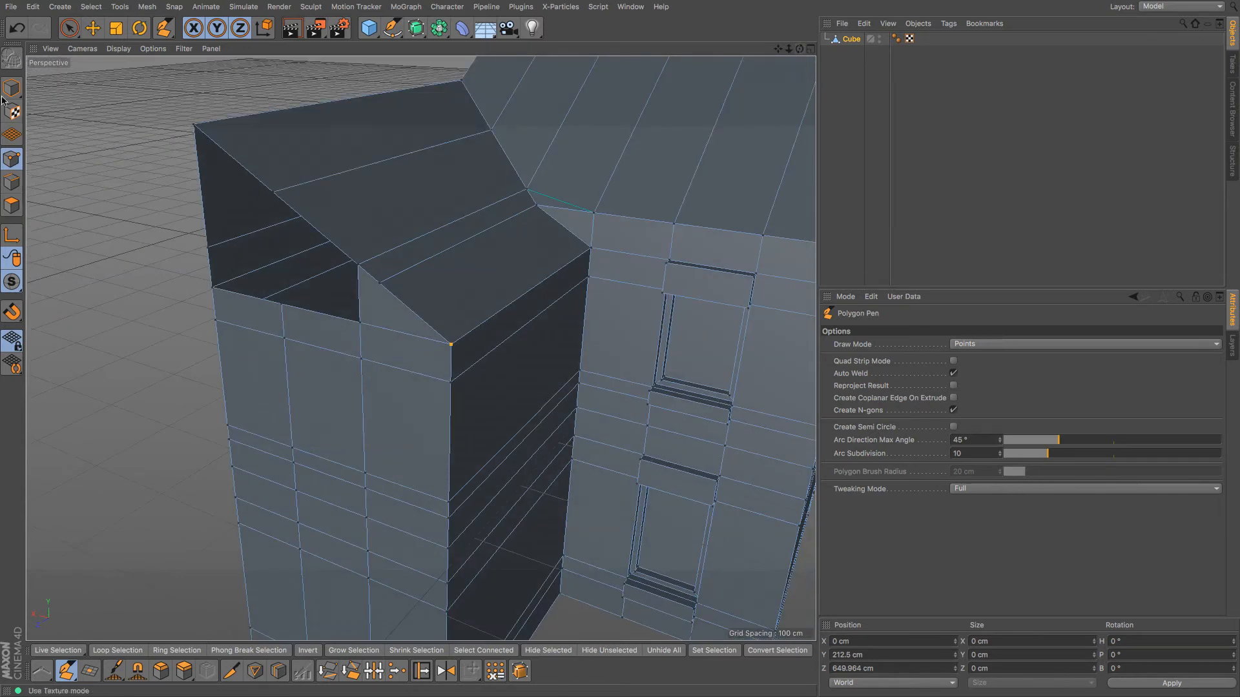
key("e")
left_click(379, 285)
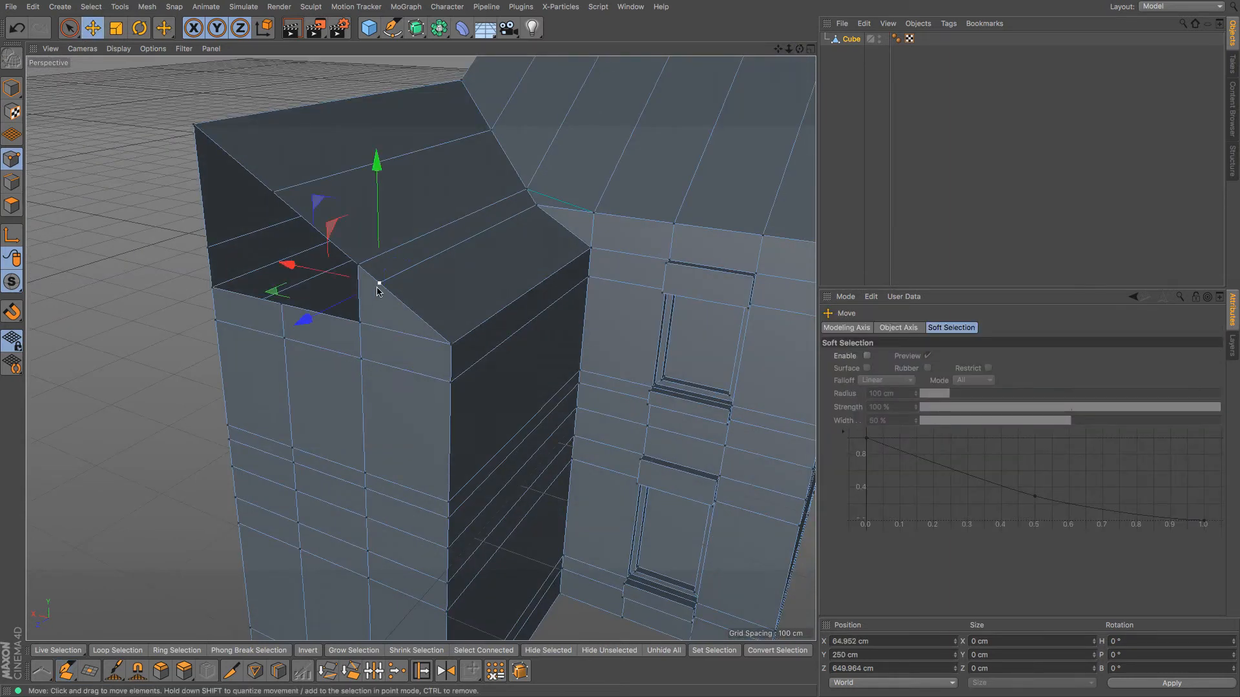
left_click_drag(384, 216, 381, 187)
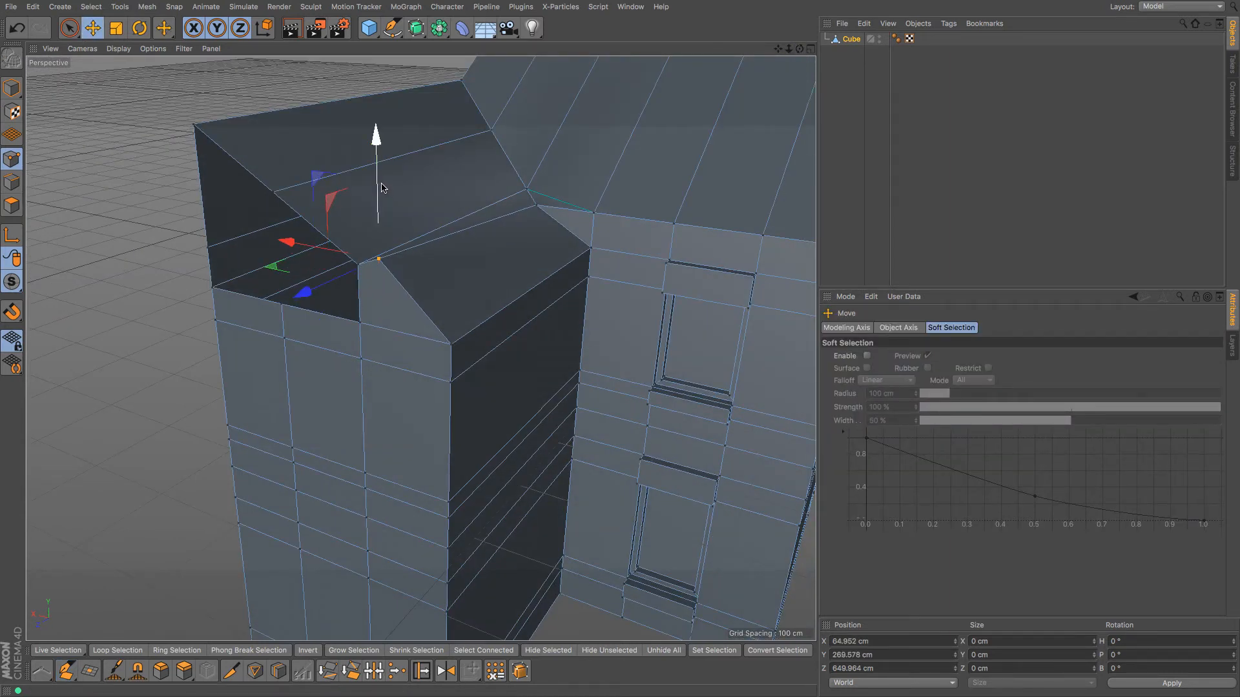
key("ctrl+z")
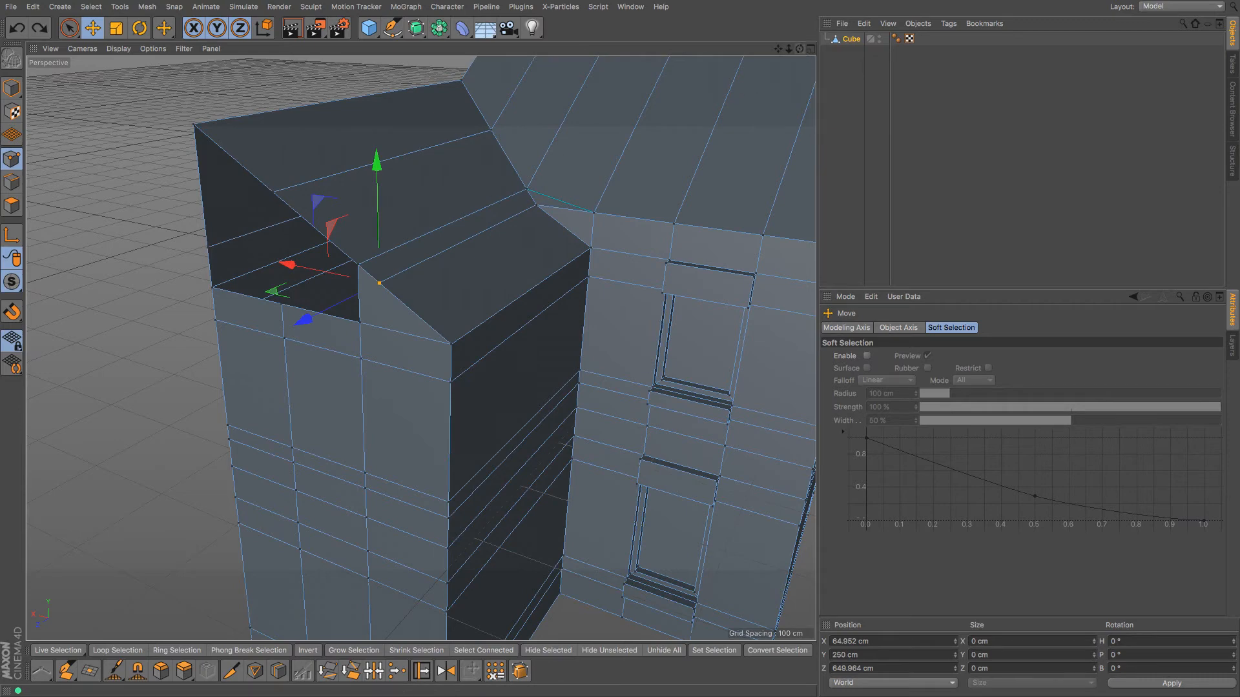
Step: Fill the middle section of the gap beneath the extension's roof with the Polygon Pen, extending the wall up to the roof edge
left_click_drag(800, 49, 862, 38)
left_click_drag(779, 49, 918, 42)
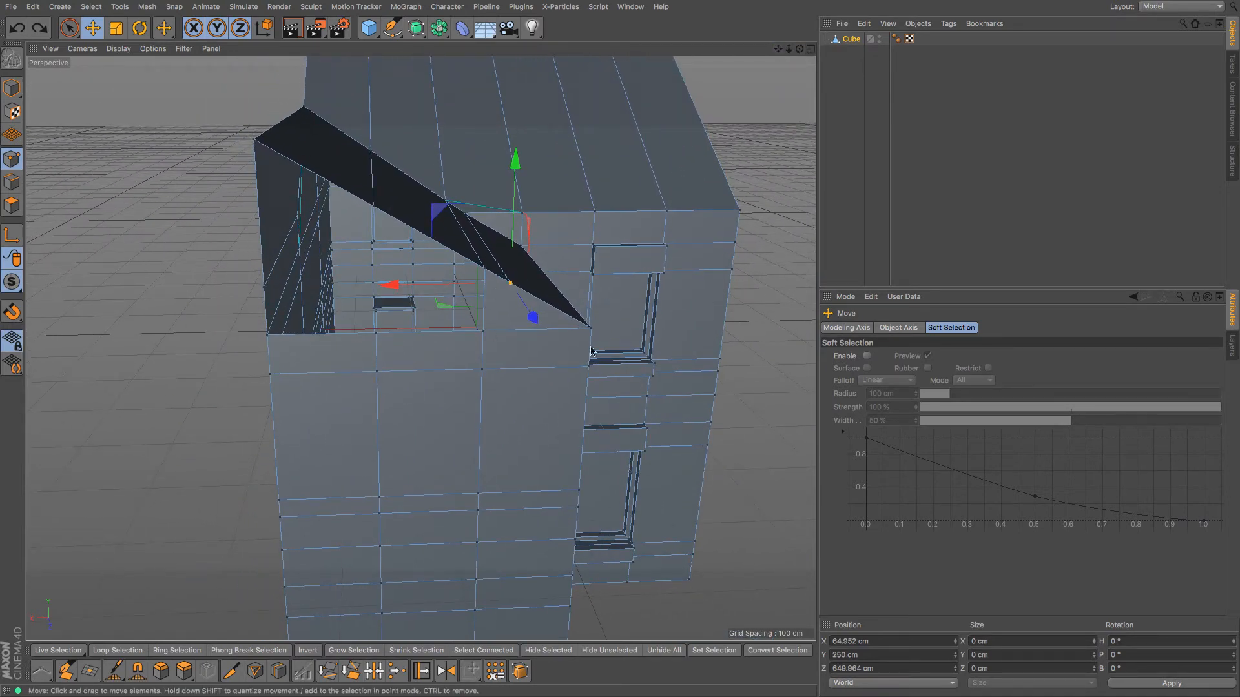
right_click(470, 361)
left_click(500, 439)
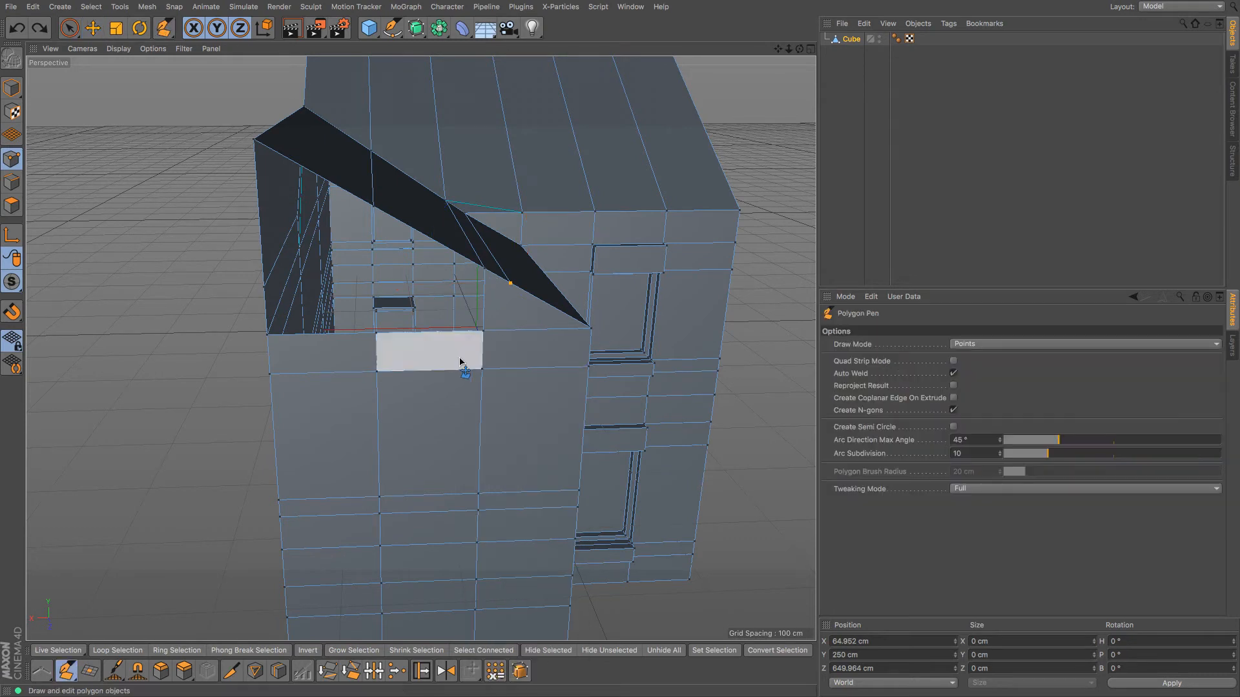
left_click(375, 334)
left_click(375, 209)
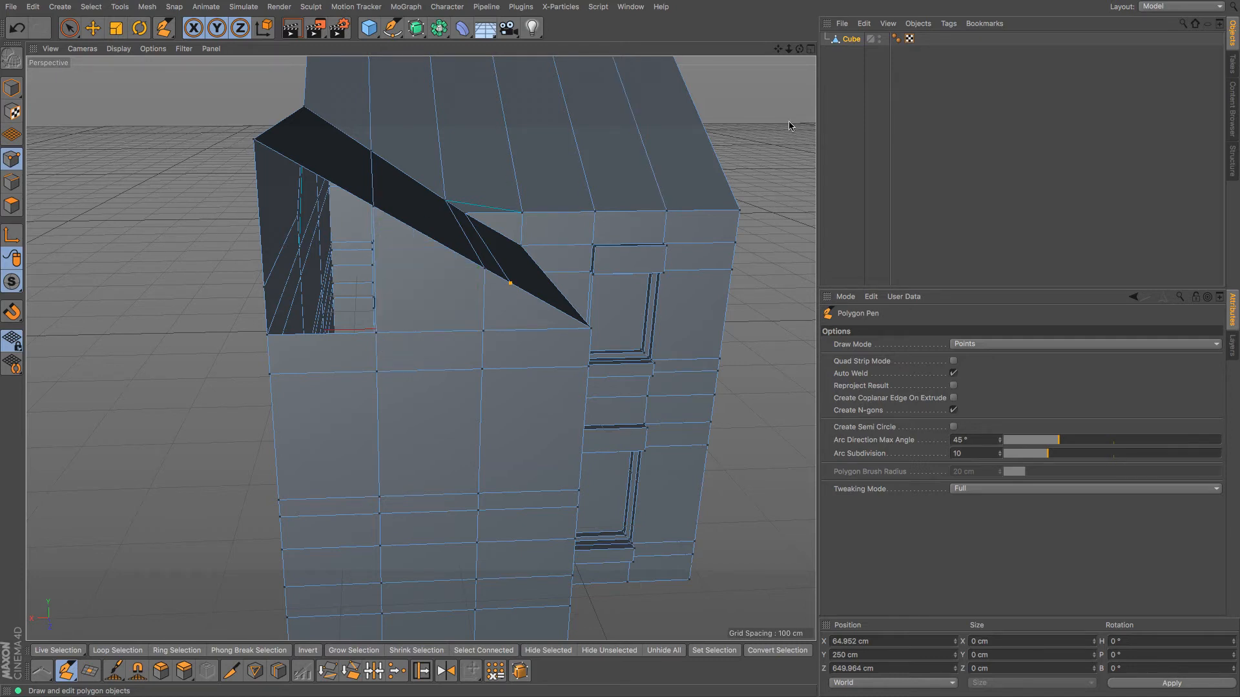
Step: Close the remaining opening under the high end of the extension's roof with Close Polygon Hole
left_click_drag(800, 49, 759, 64)
key("m")
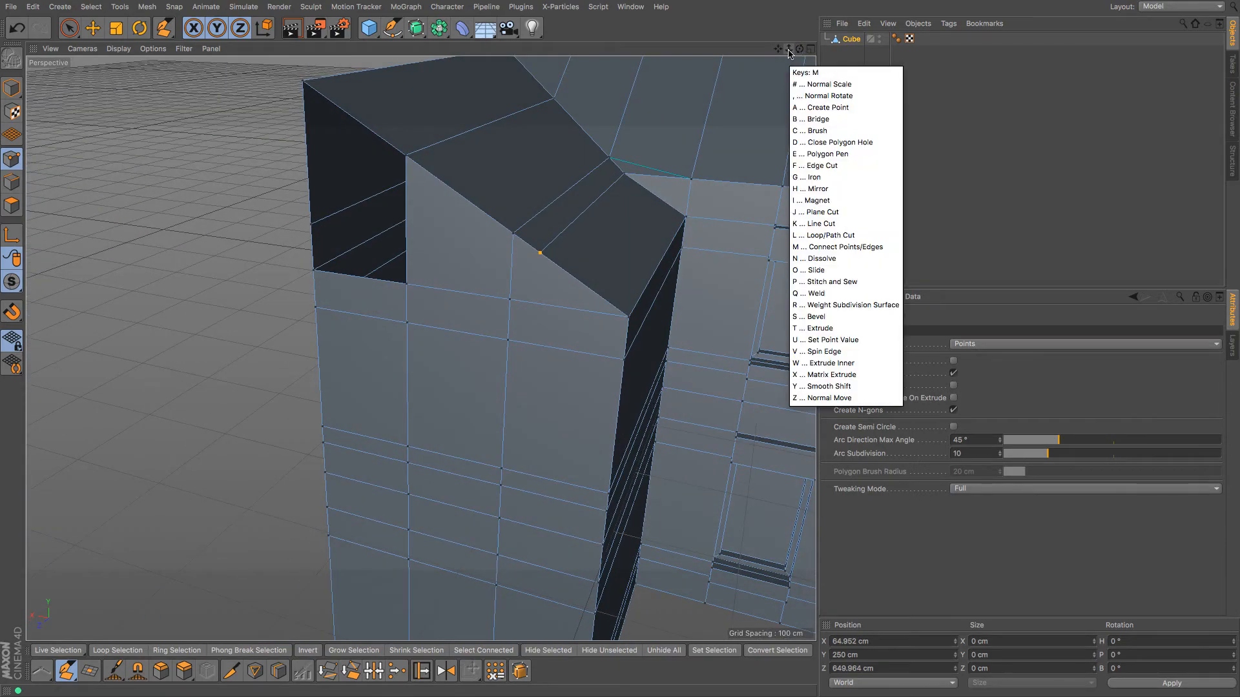
key("d")
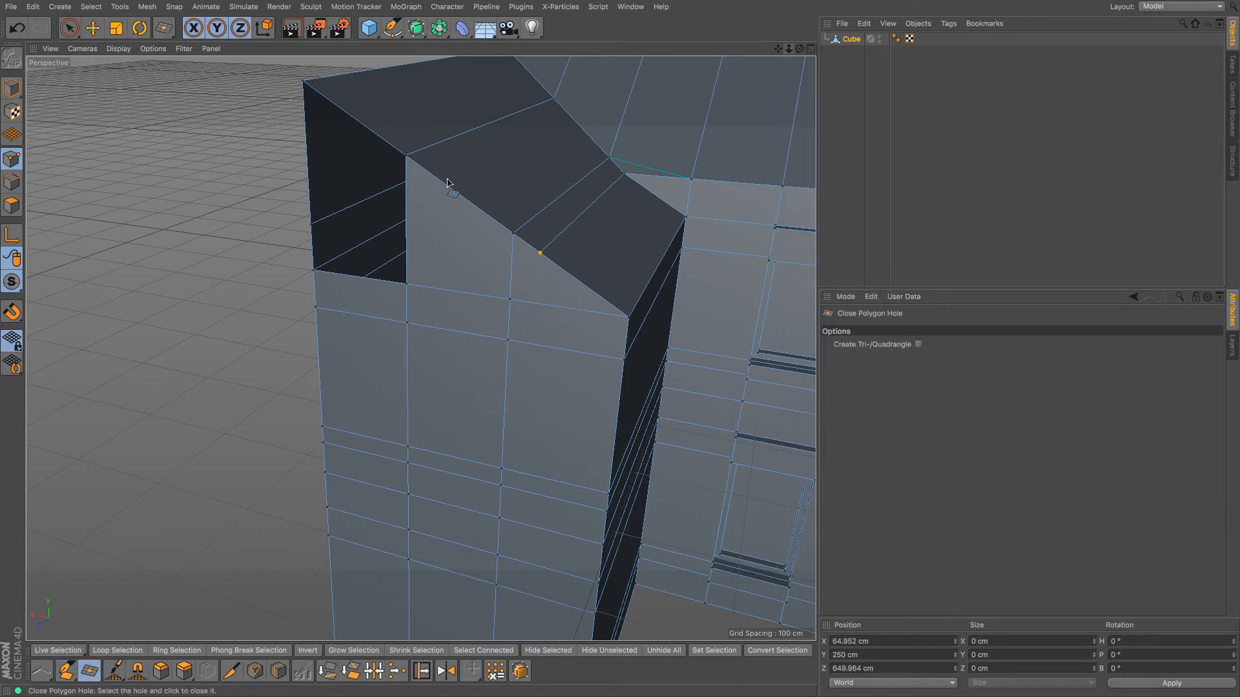
left_click(416, 194)
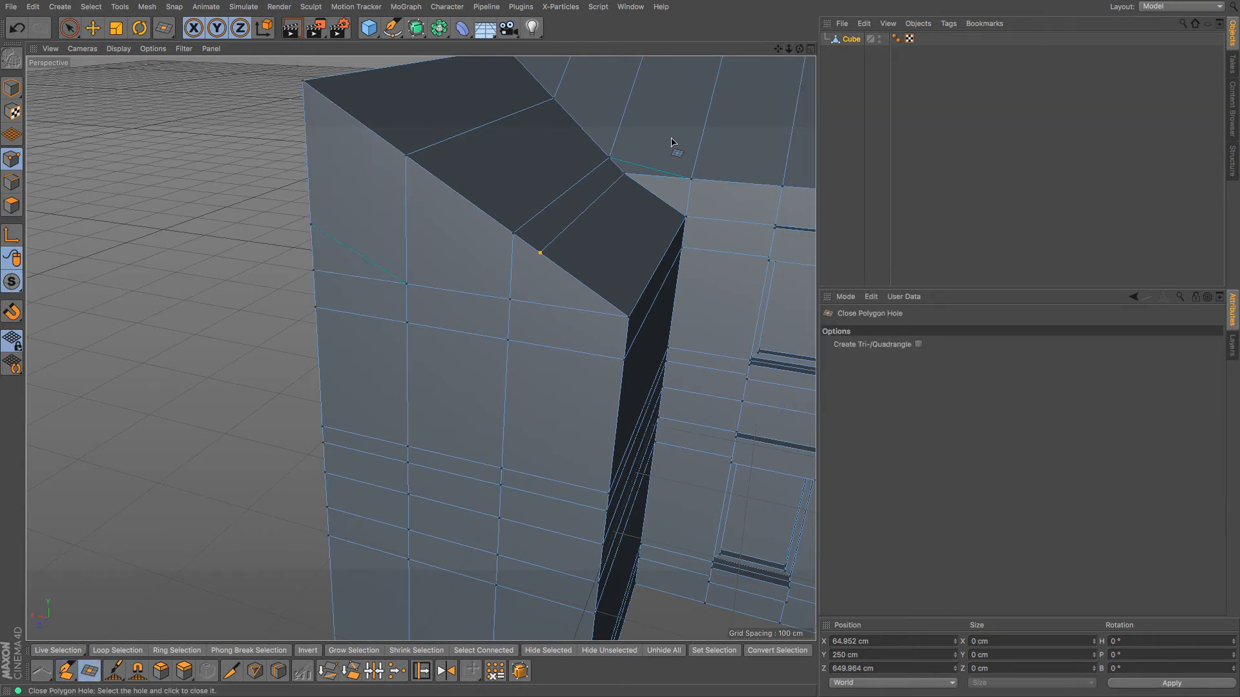
Step: Try a Line Cut across the upper rear wall from the side edge point with Angle Constrain on, and undo it
left_click_drag(799, 50, 467, 249)
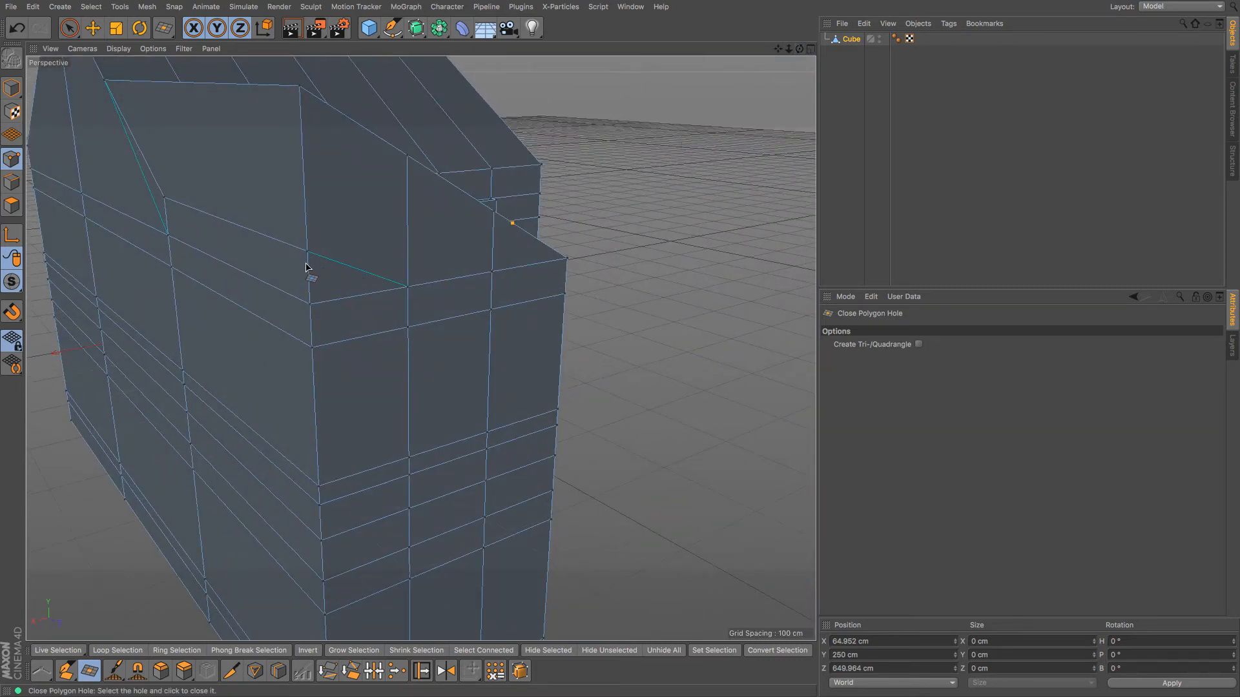
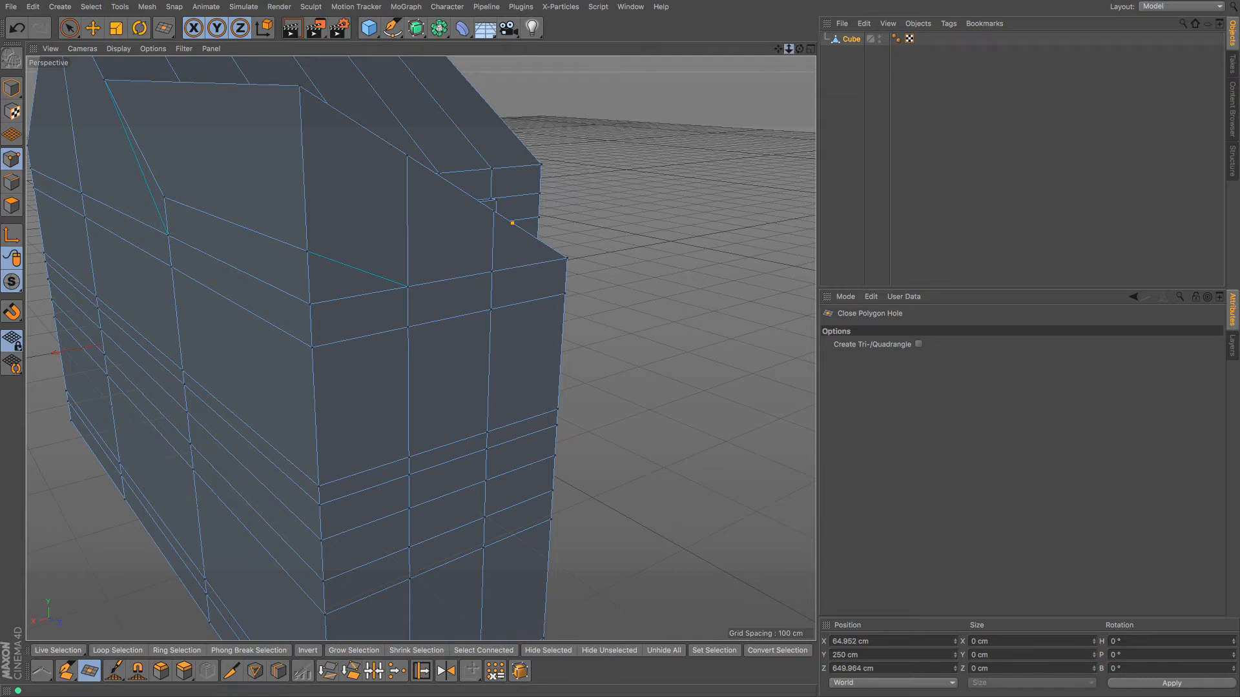
scroll(420, 348, "down", 5)
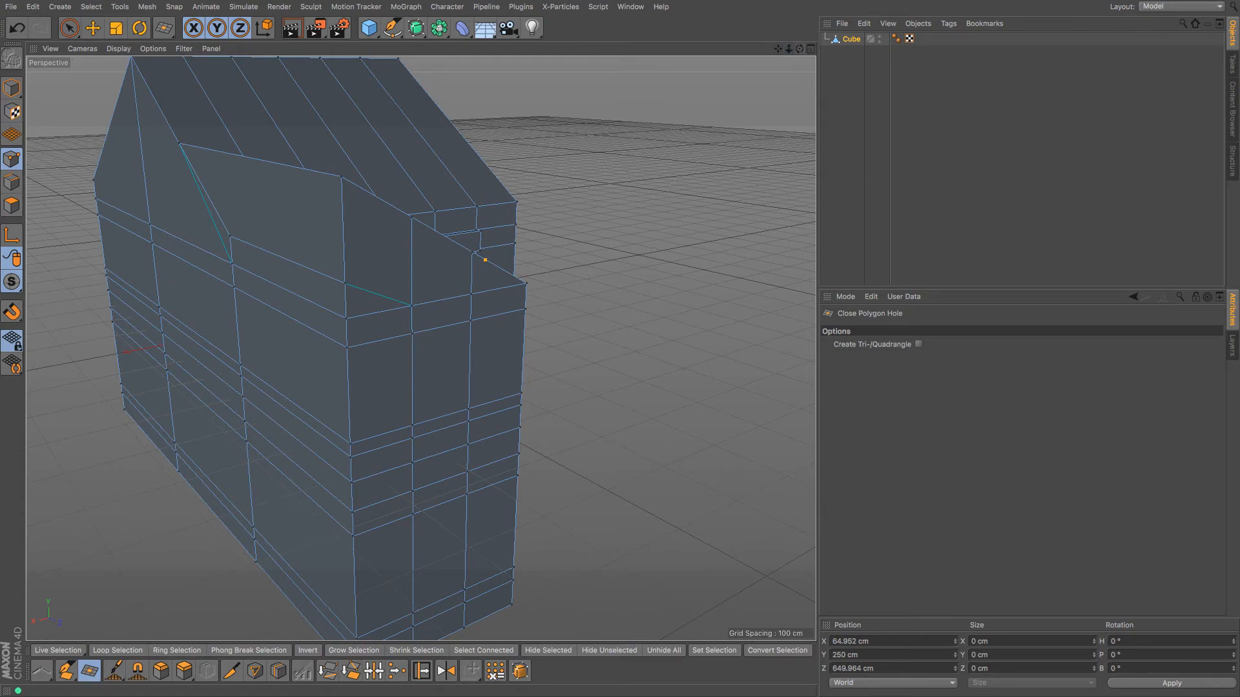
left_click_drag(421, 348, 420, 348, "alt")
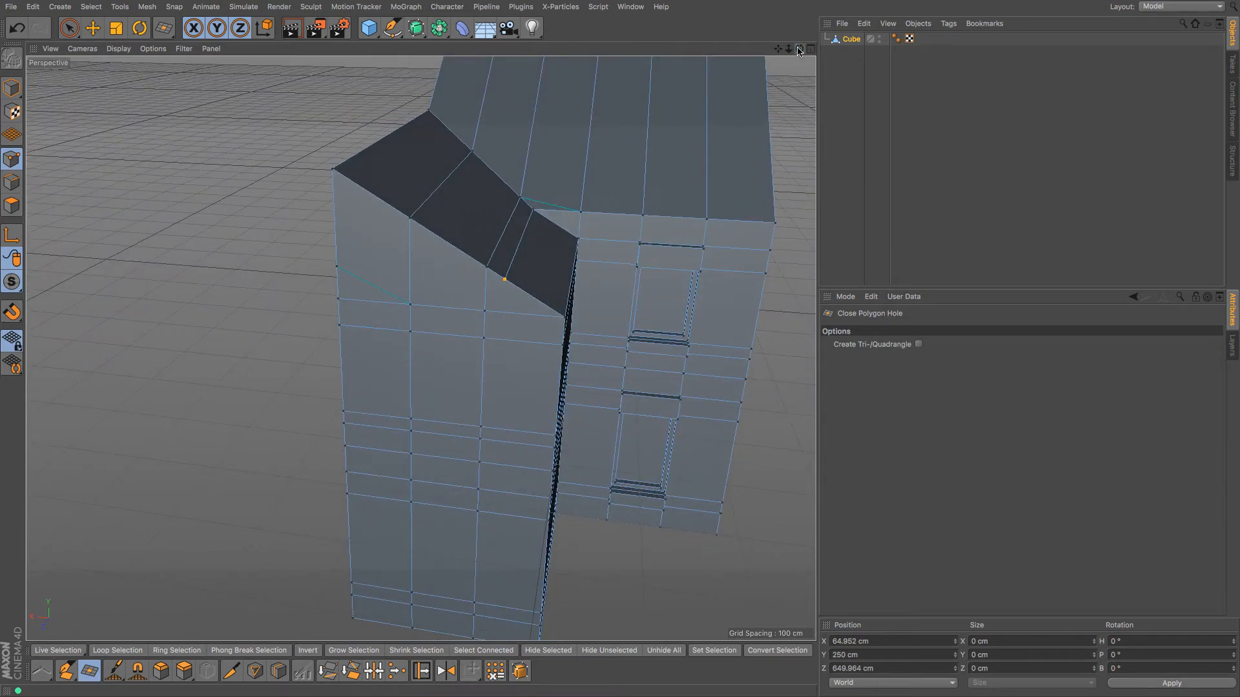
key("k")
key("k")
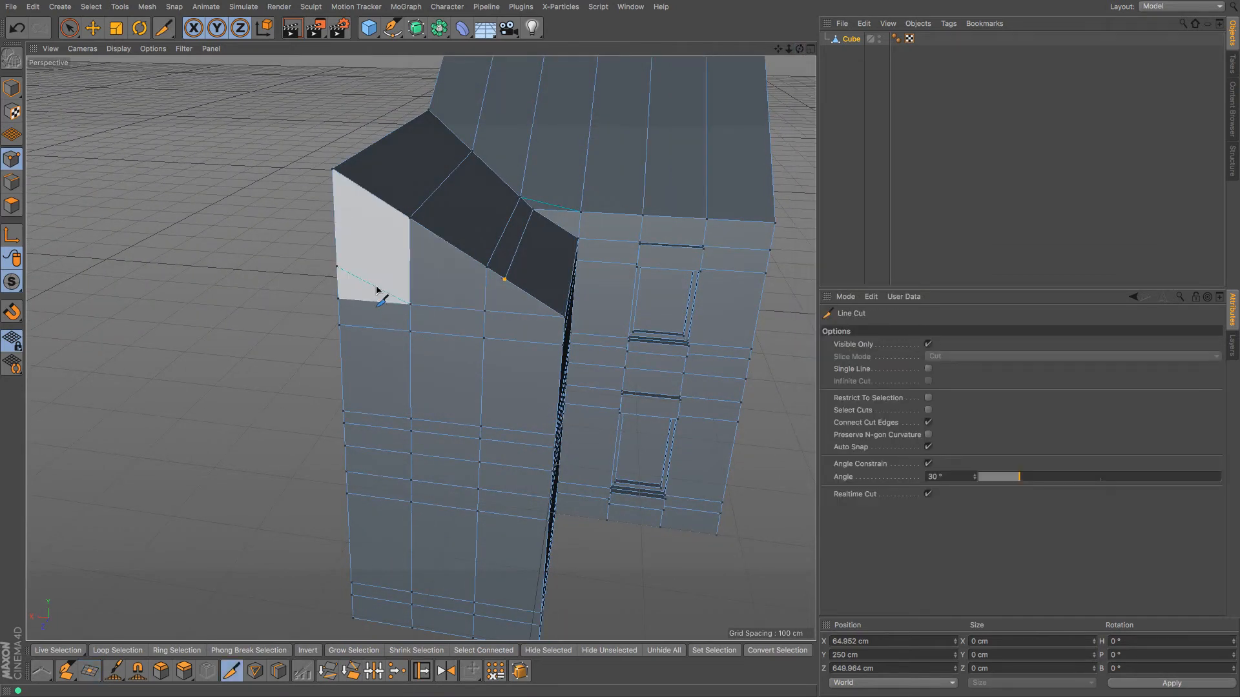
key("k")
key("l")
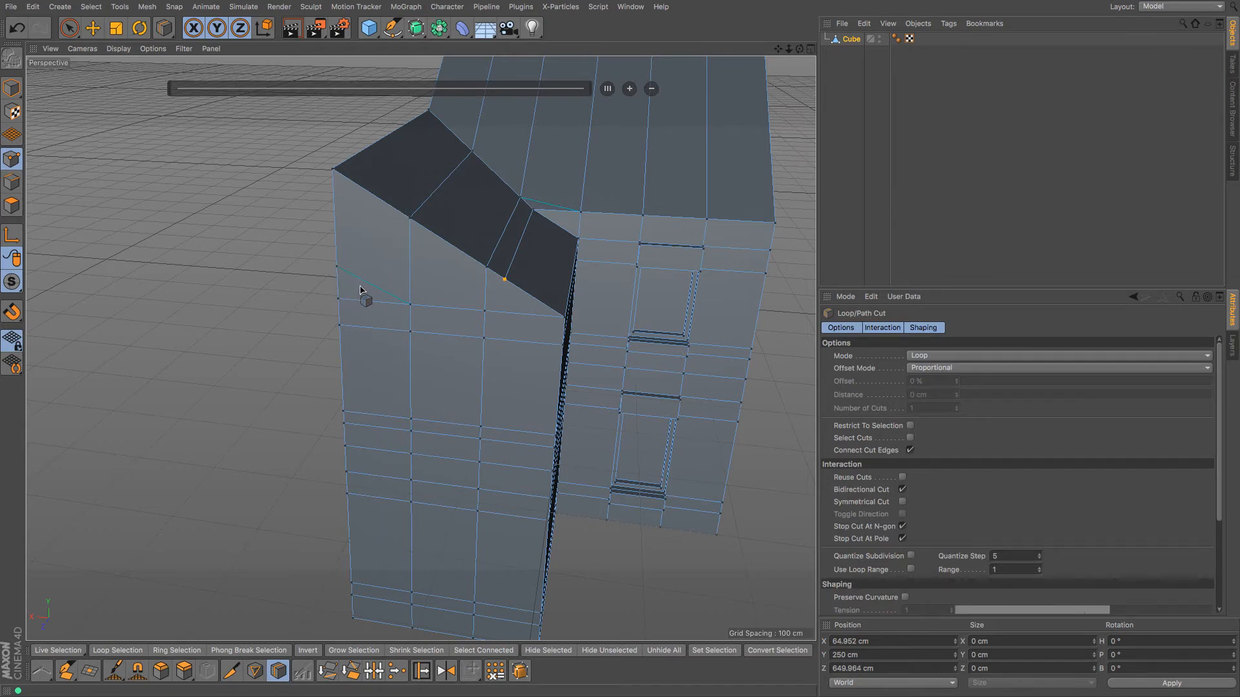
scroll(373, 290, "up", 3)
key("k")
key("k")
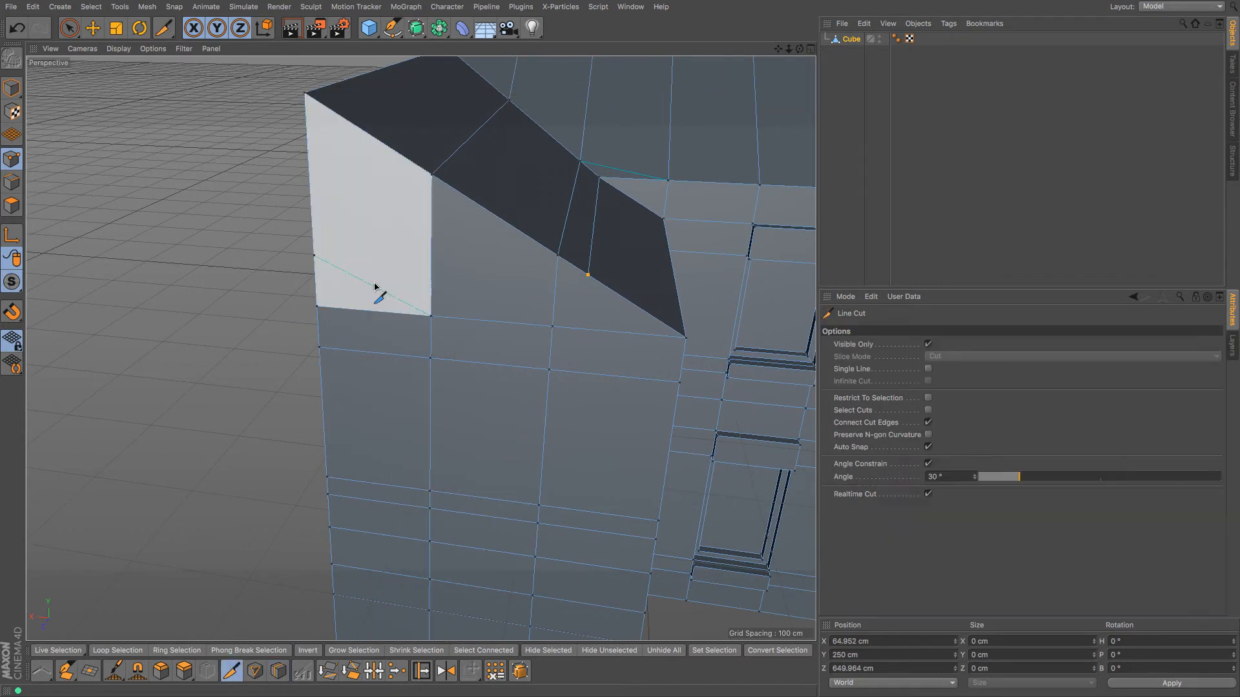
left_click(314, 256)
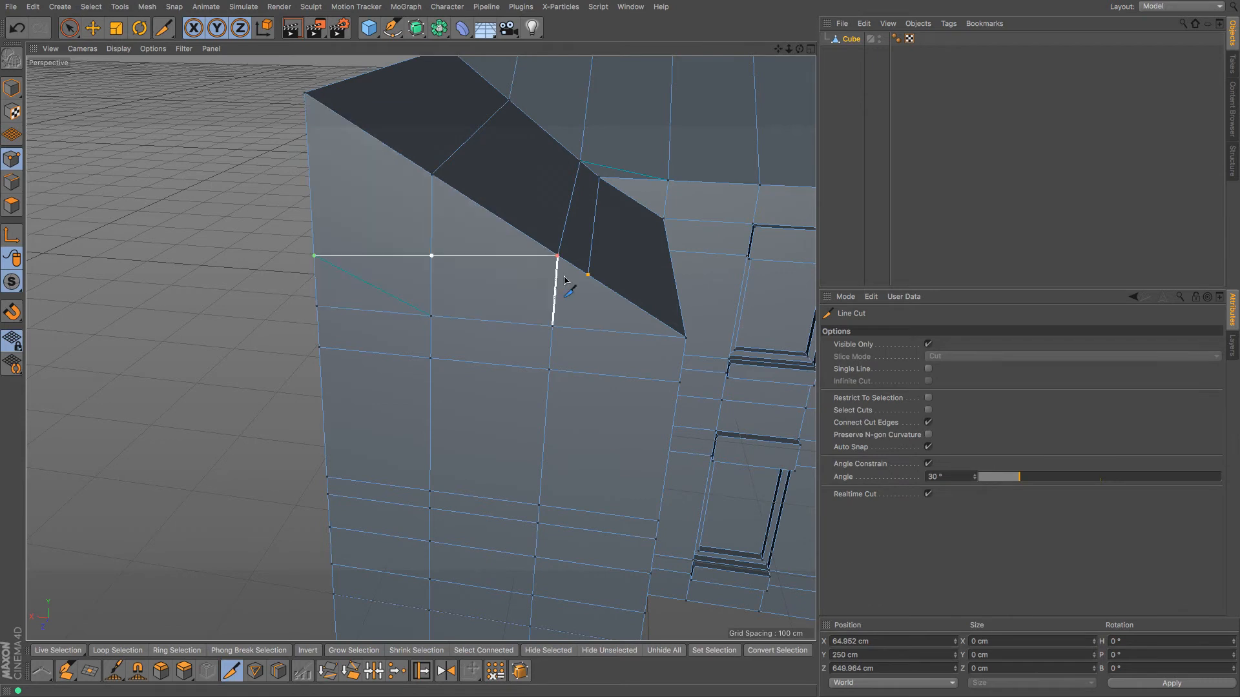
left_click(587, 277)
left_click(587, 277)
key("Escape")
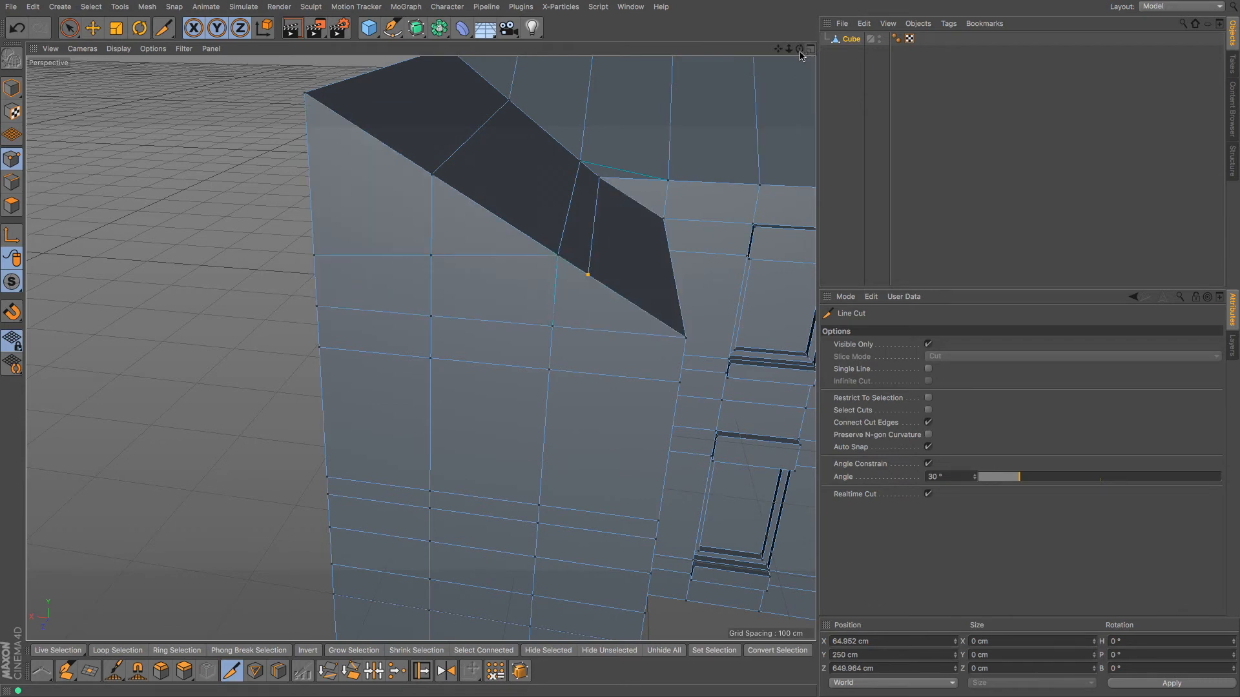
mouse_move(800, 51)
left_mouse_down()
mouse_move(823, 25)
mouse_move(871, 33)
mouse_move(908, 78)
mouse_move(799, 74)
left_mouse_up()
key("ctrl+z")
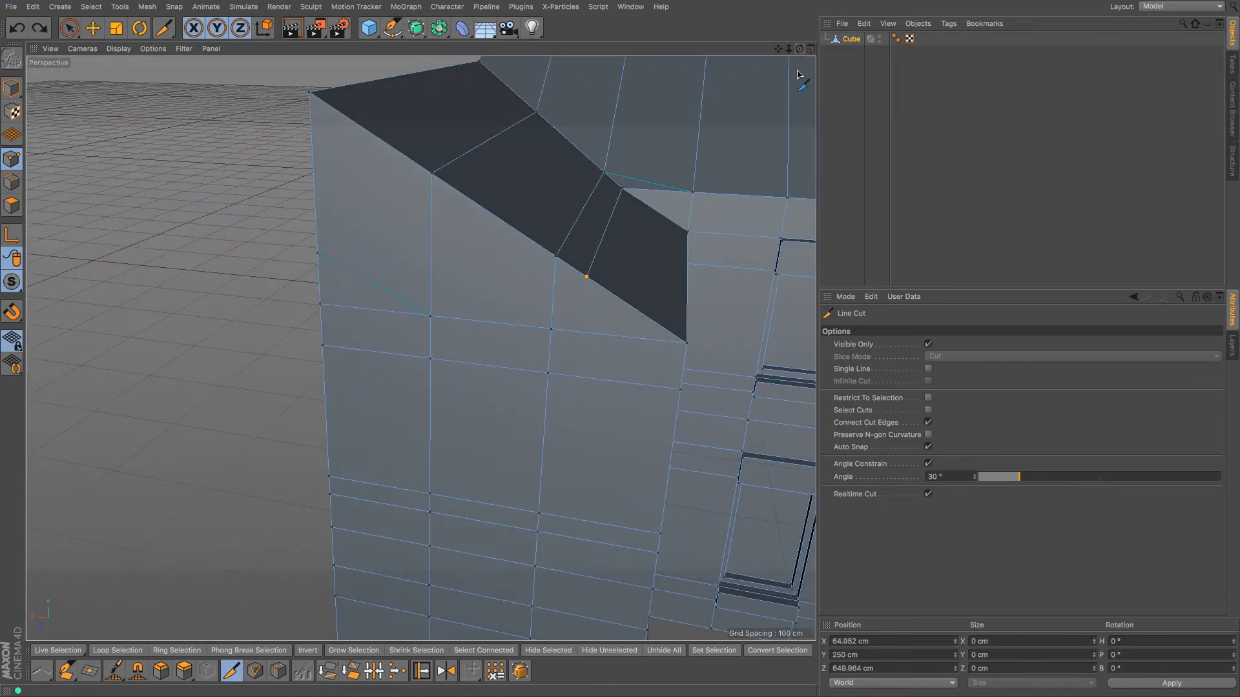
Step: Turn off Angle Constrain and line-cut the upper rear wall from the side edge point to the extra point on the roof edge
left_click(928, 464)
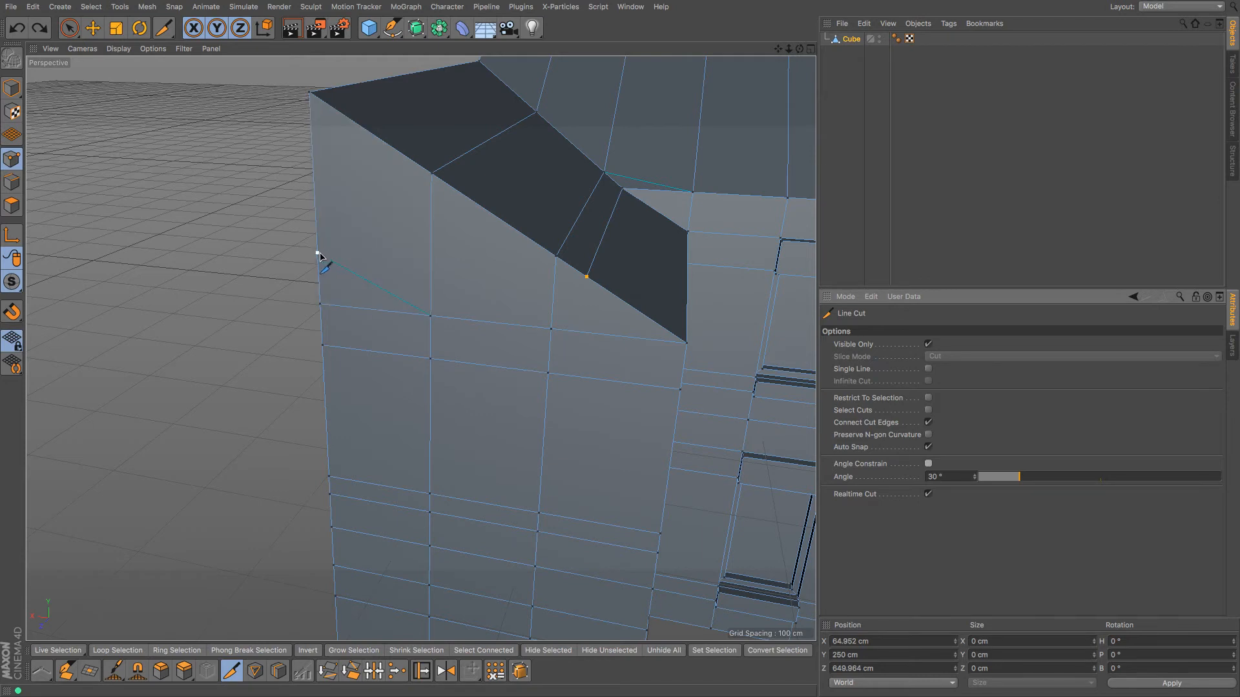
mouse_move(317, 254)
left_mouse_down()
mouse_move(421, 277)
mouse_move(587, 278)
left_mouse_up()
left_click(589, 279)
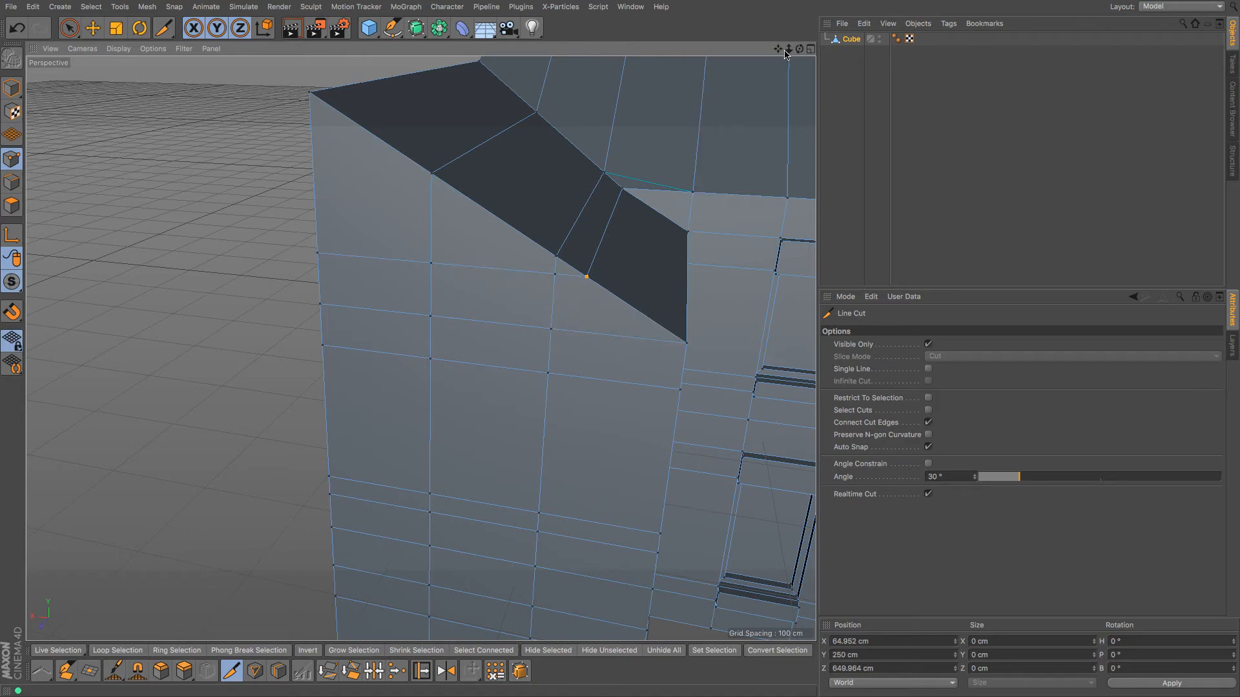
left_click_drag(788, 49, 672, 54)
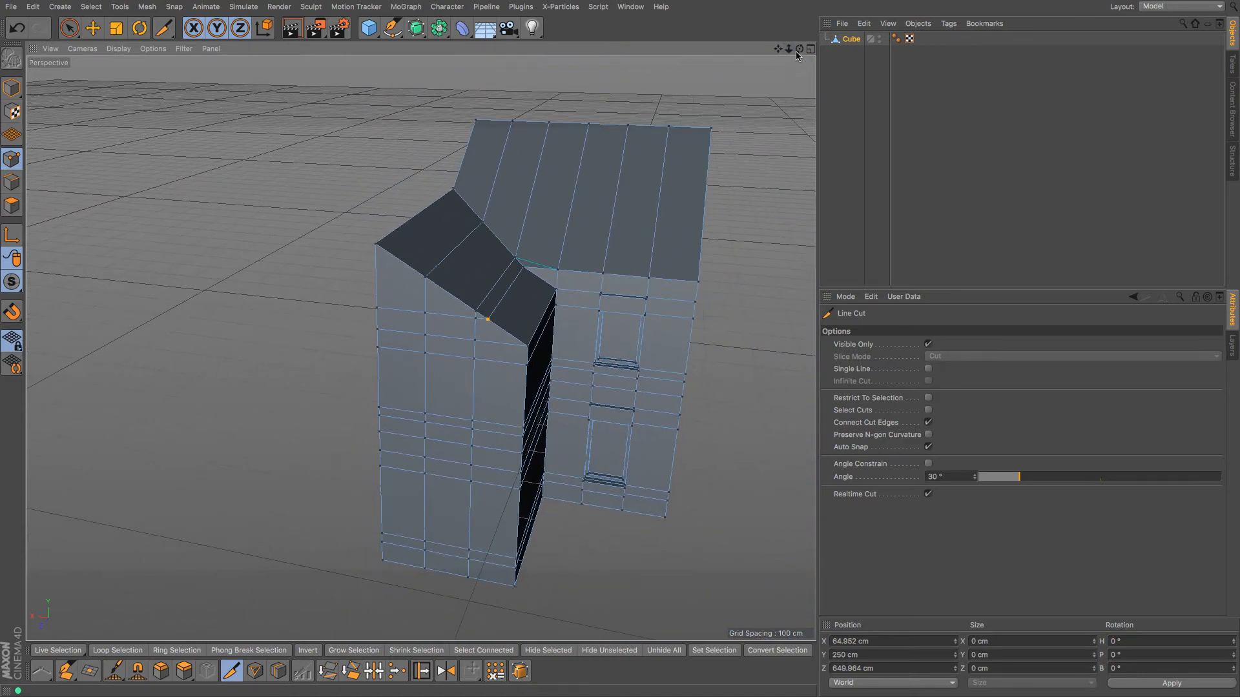
Step: Add a vertical loop cut around the rear extension near its junction with the house, at a 12 % offset
left_click_drag(799, 50, 701, 35)
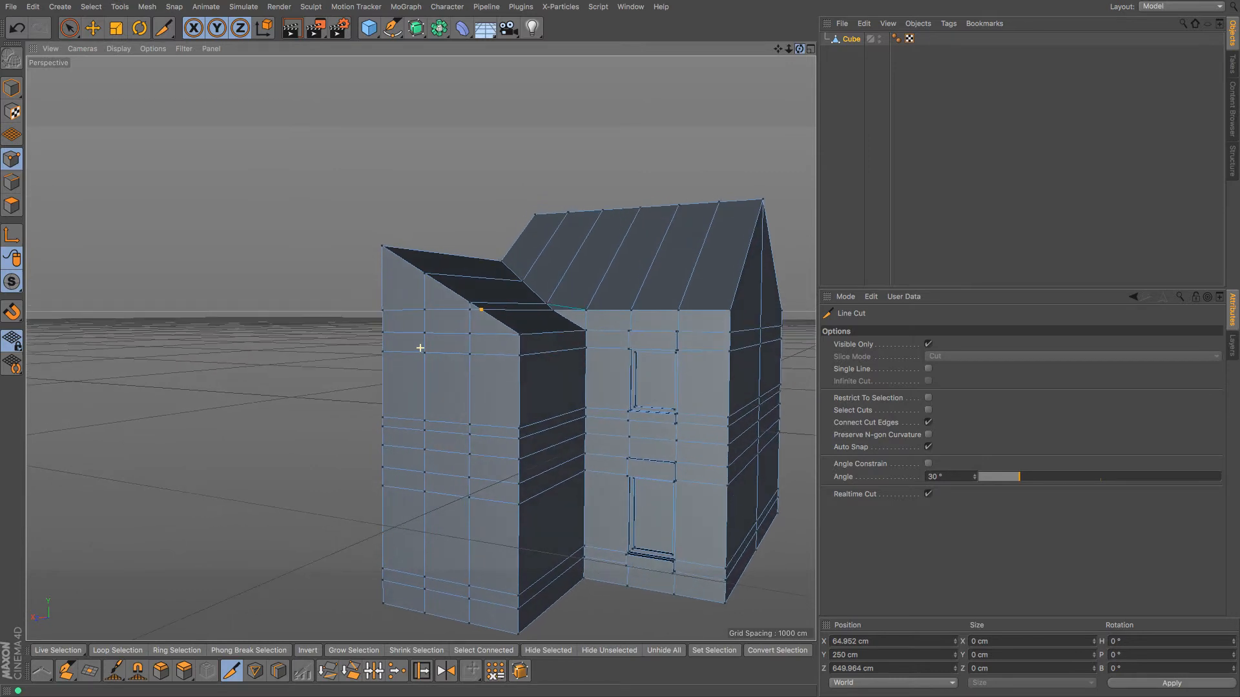
left_click_drag(777, 53, 759, 3)
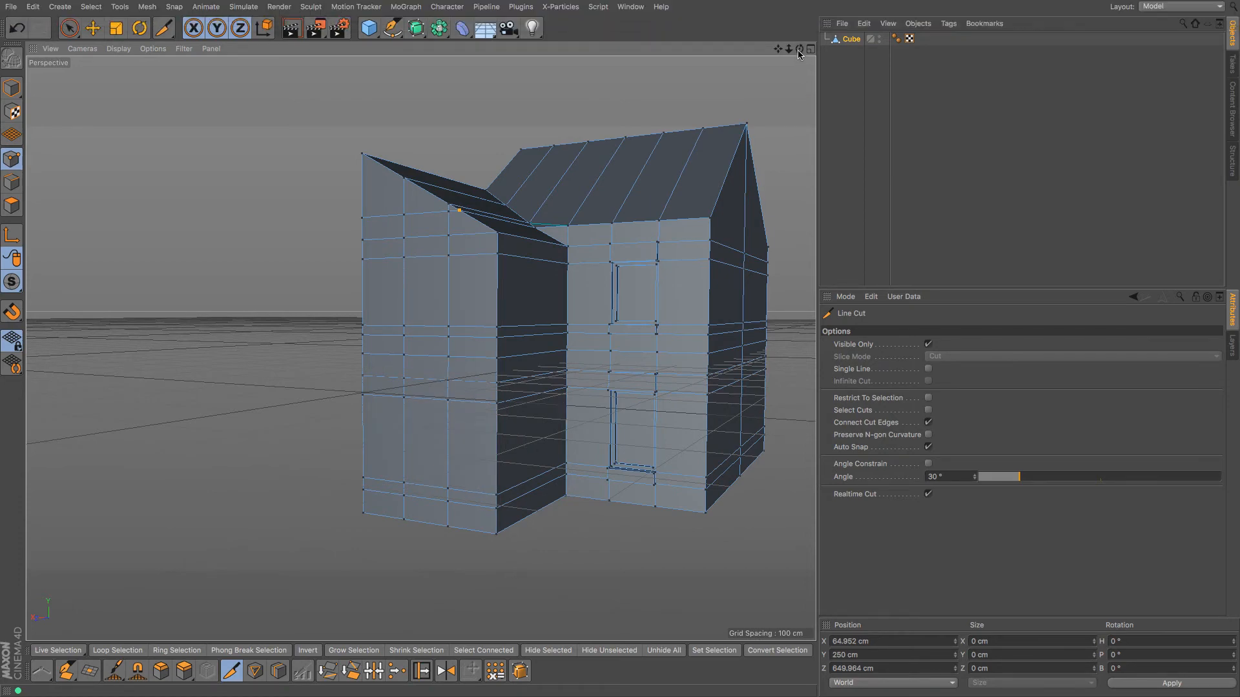
left_click_drag(799, 53, 620, 352)
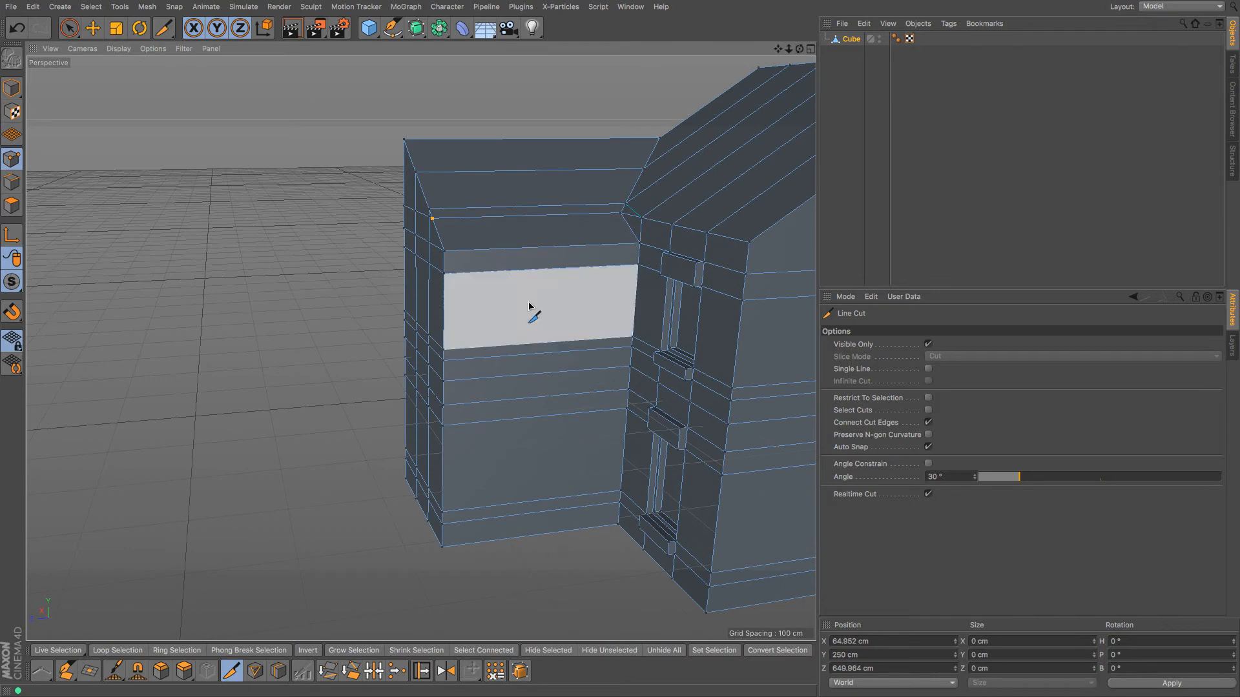
key("m")
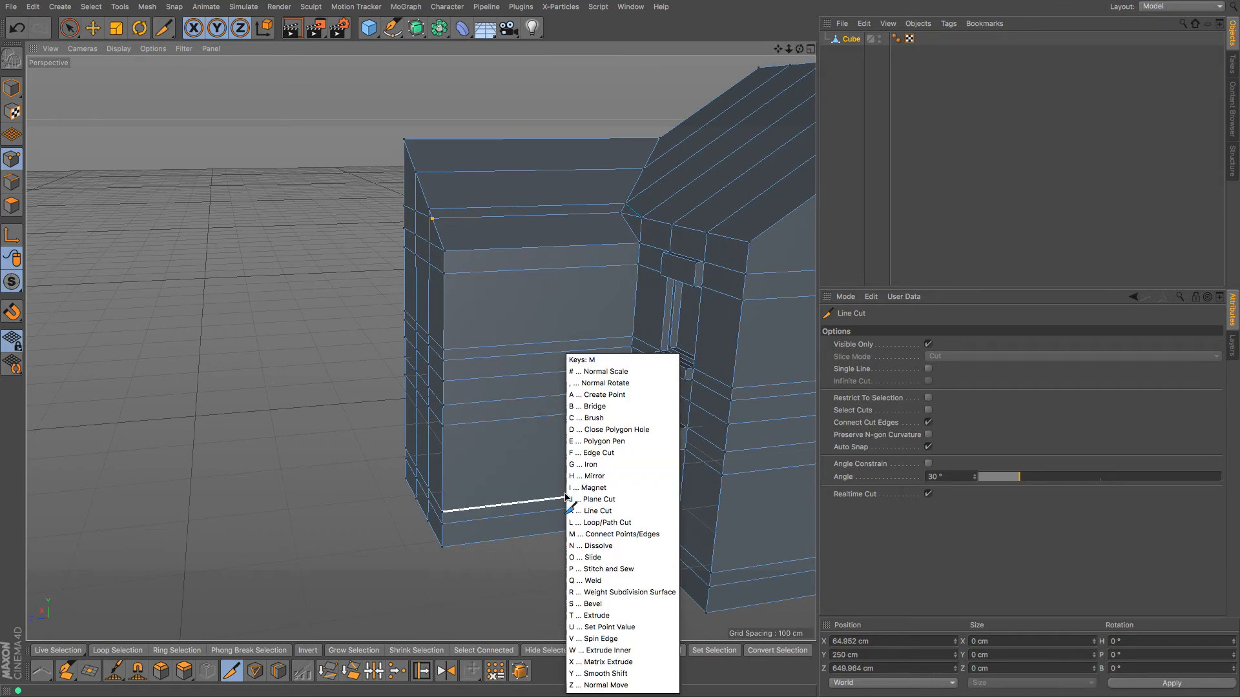
key("l")
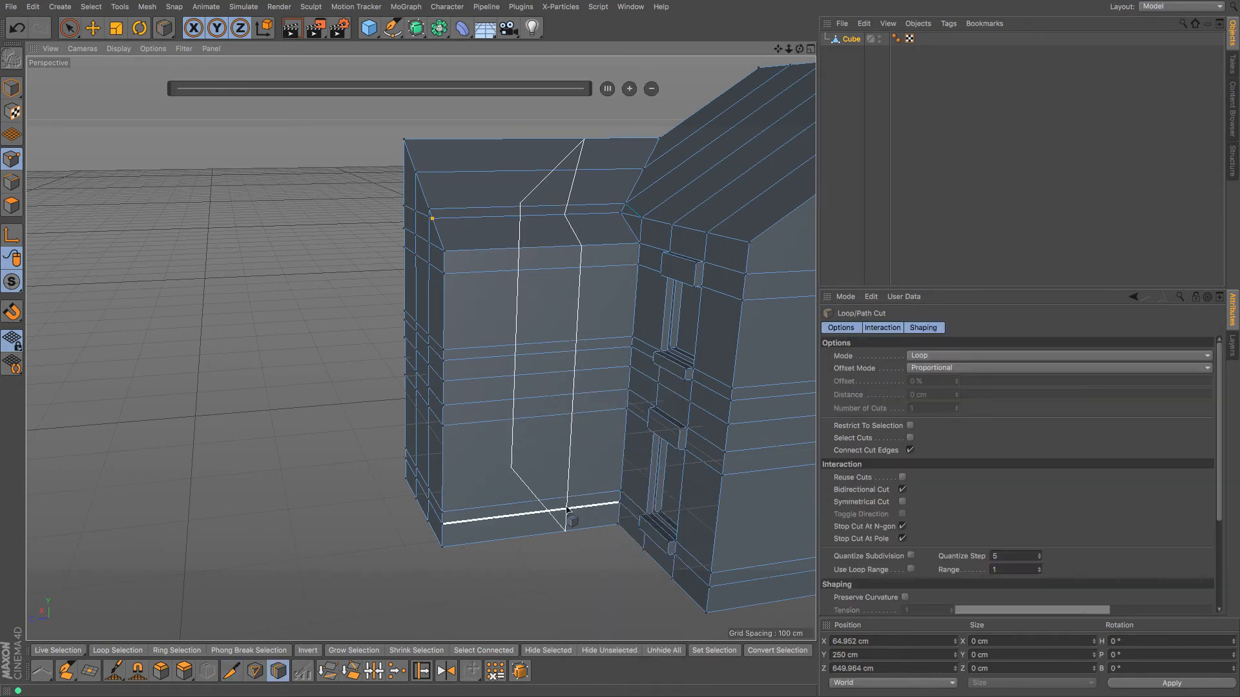
left_click(598, 527)
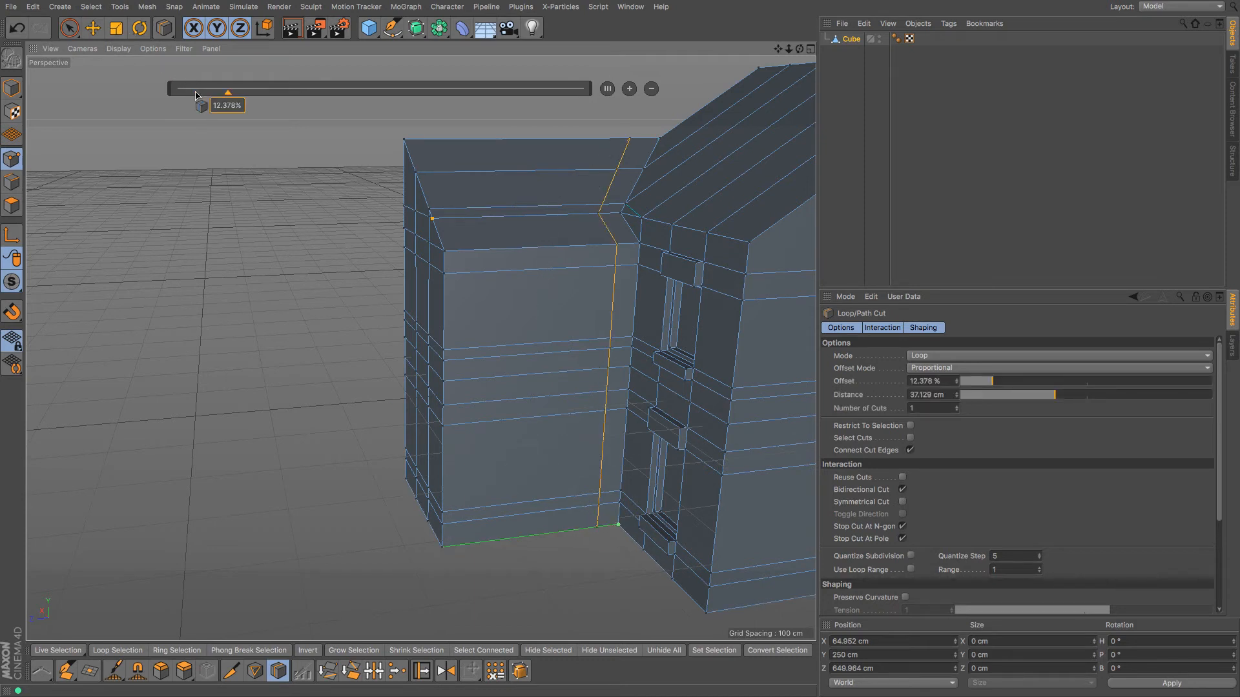
double_click(218, 106)
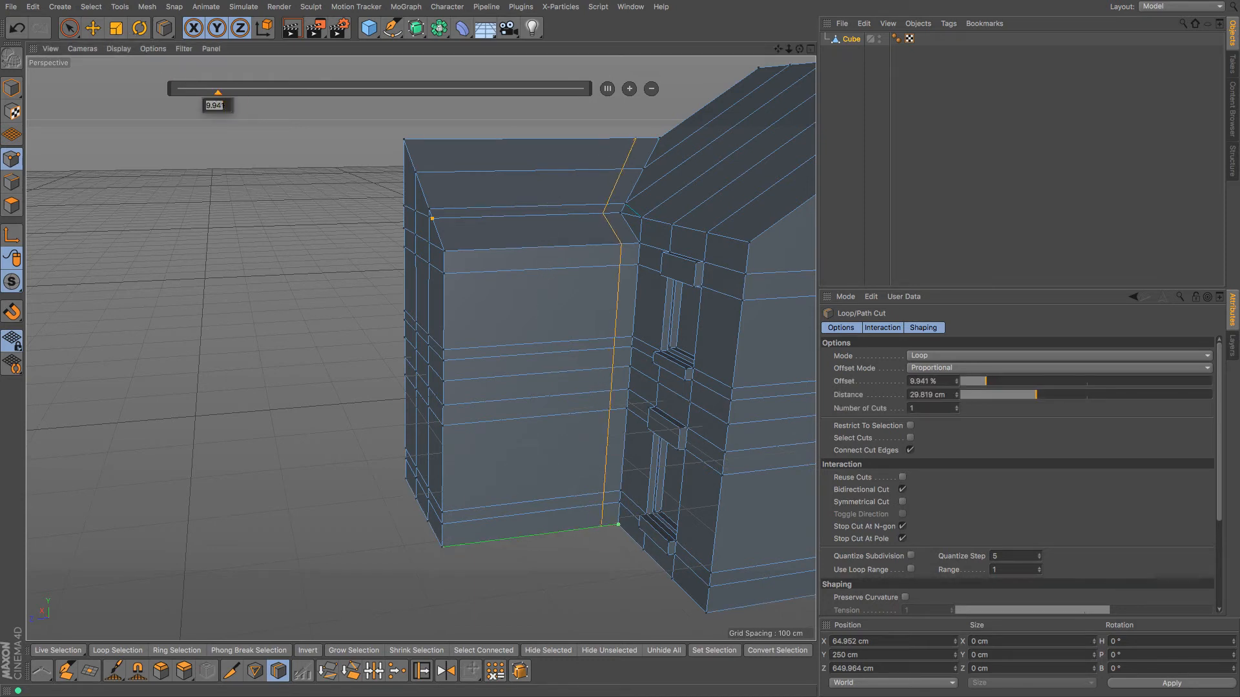
type("12")
key("Return")
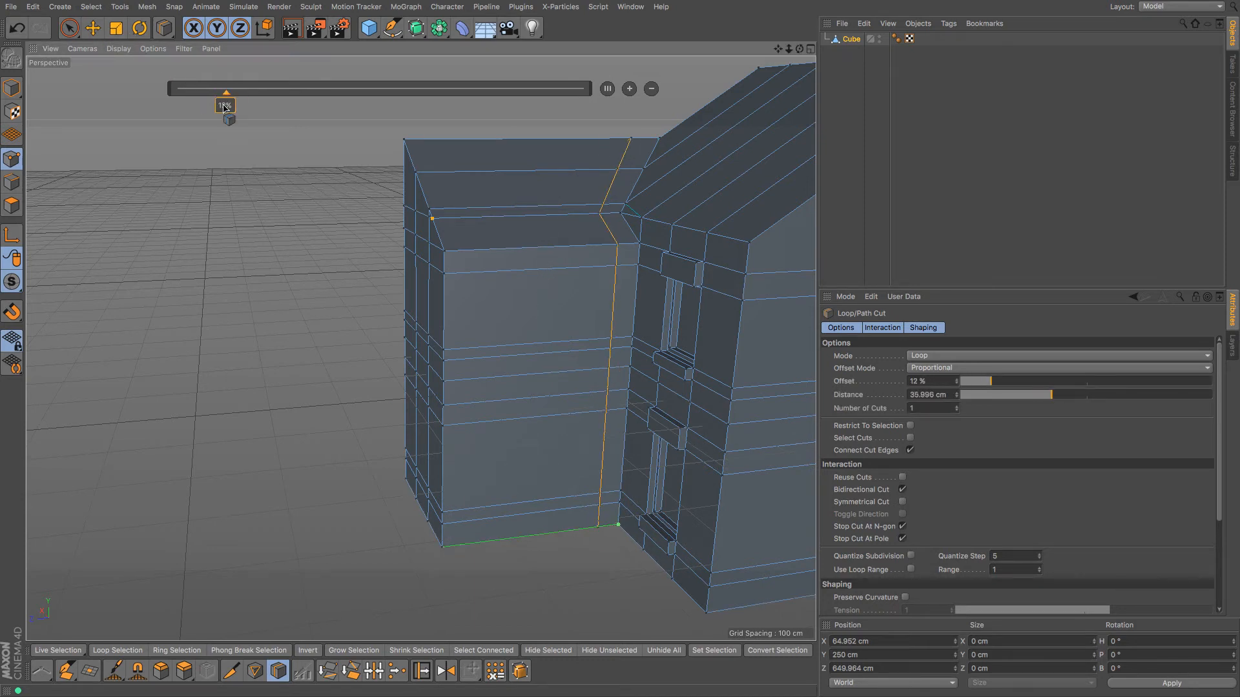
Step: Add three more vertical loop cuts along the extension's side wall towards its outer end, at about 32 %, 11 % and 75 % offsets
left_click(550, 535)
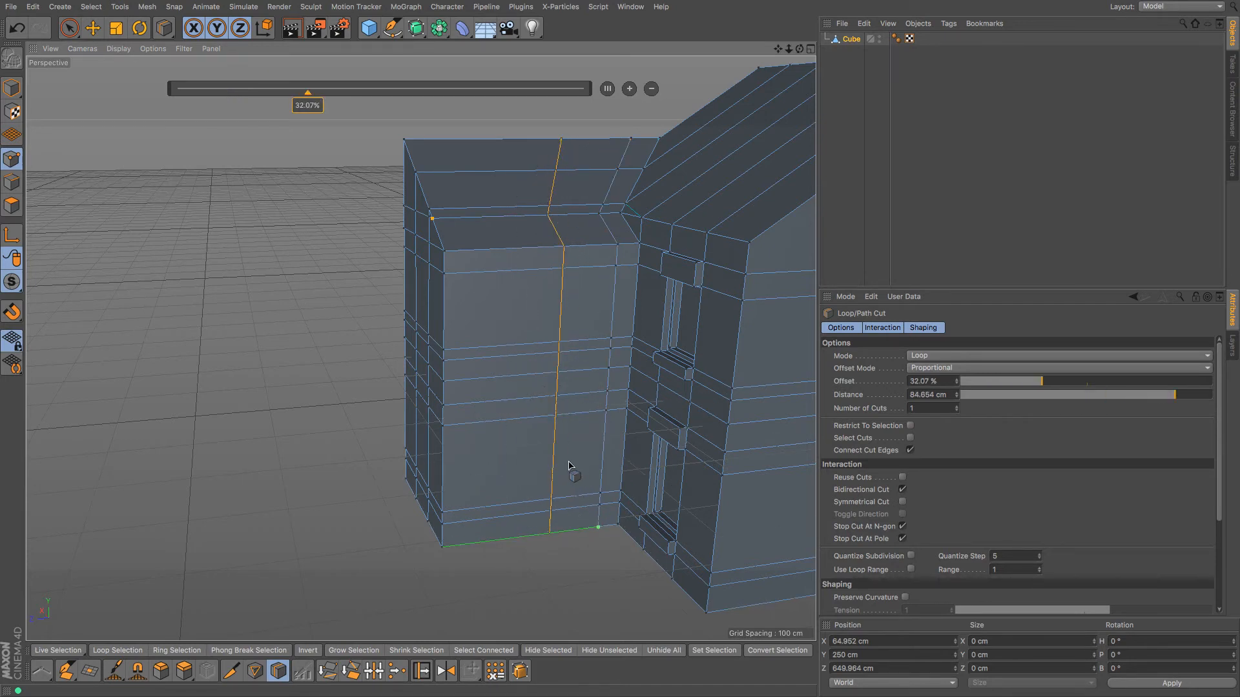
left_click(539, 537)
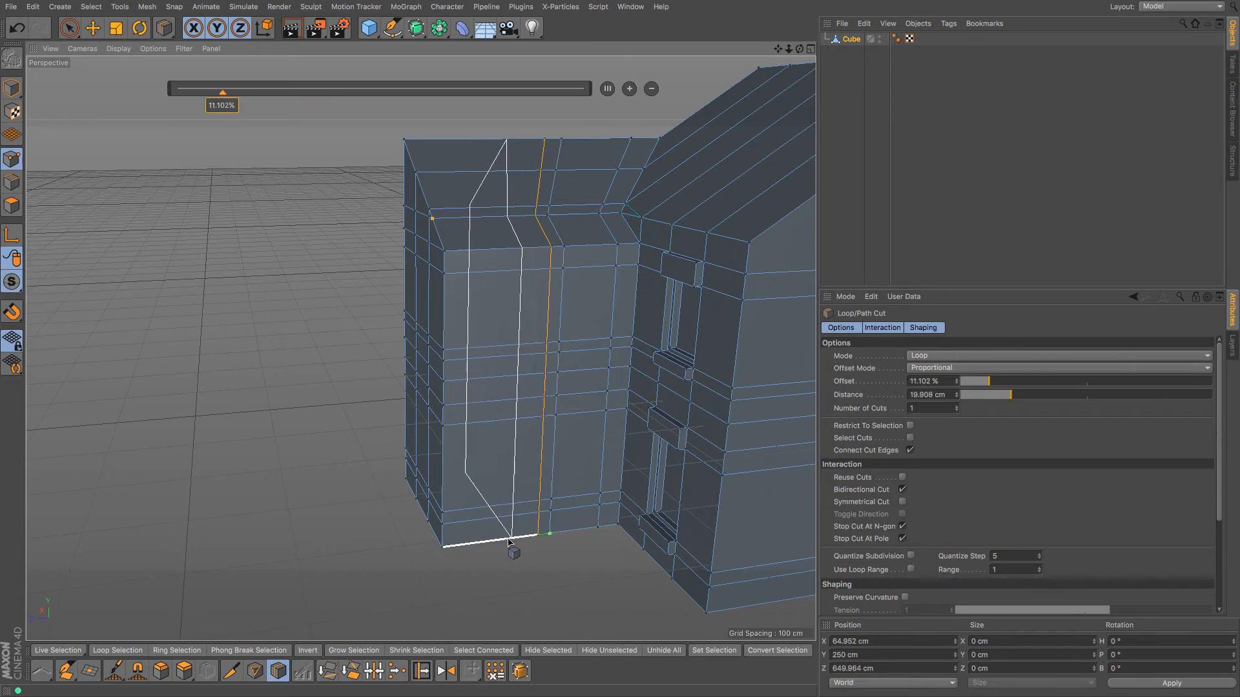
left_click(467, 547)
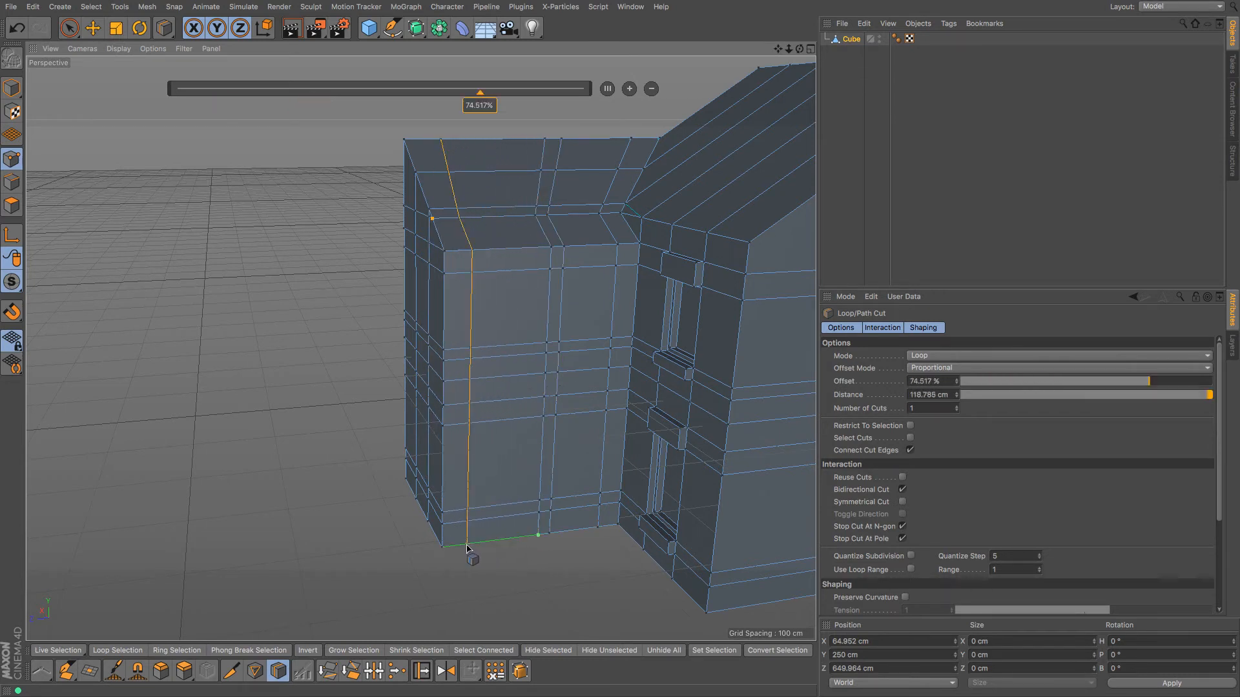
Step: In polygon mode, select the ground-floor door polygon on the extension's side wall and loop-cut horizontally near its upper edge at 85 % offset
mouse_move(799, 49)
left_mouse_down()
mouse_move(736, 20)
mouse_move(723, 33)
mouse_move(743, 9)
mouse_move(749, 38)
mouse_move(800, 49)
left_mouse_up()
left_click(15, 208)
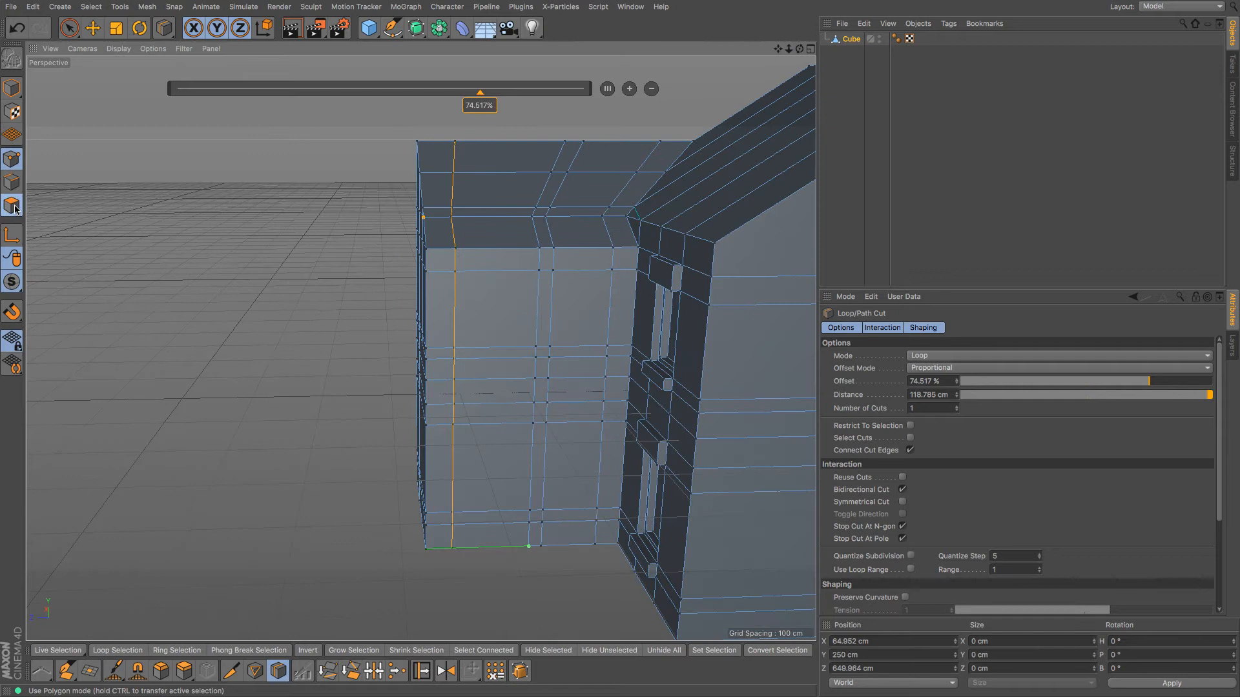
left_click(93, 28)
left_click(555, 460)
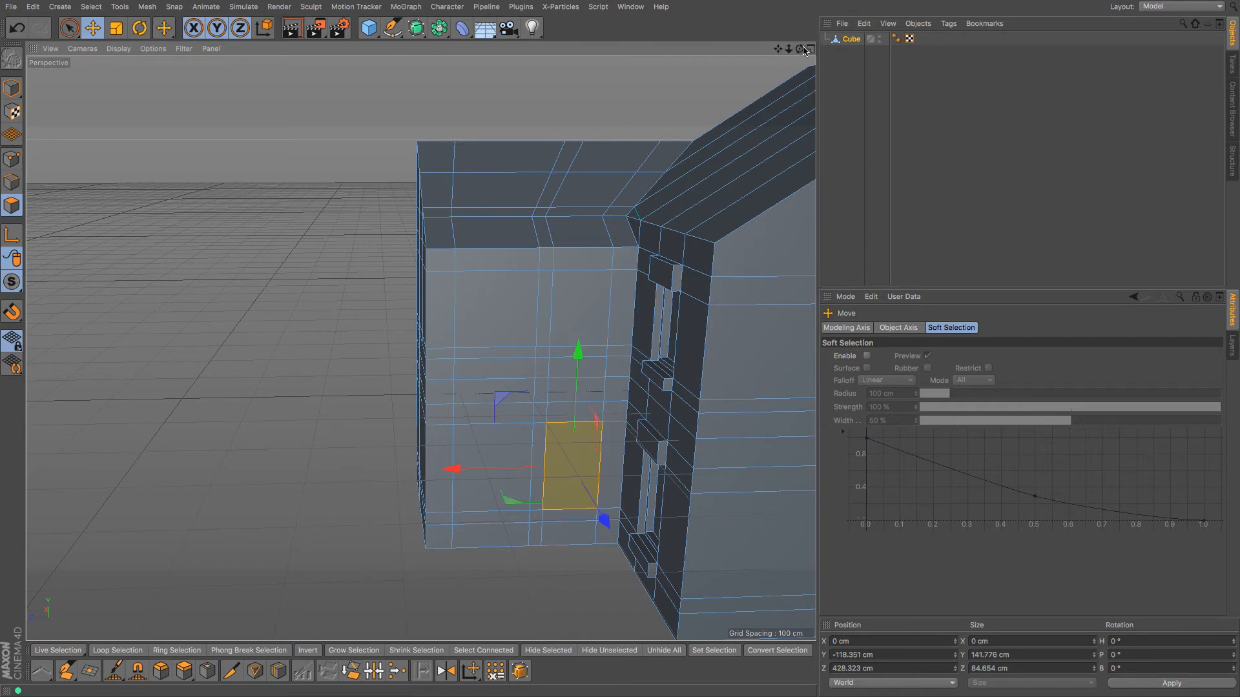
left_click_drag(804, 50, 799, 157)
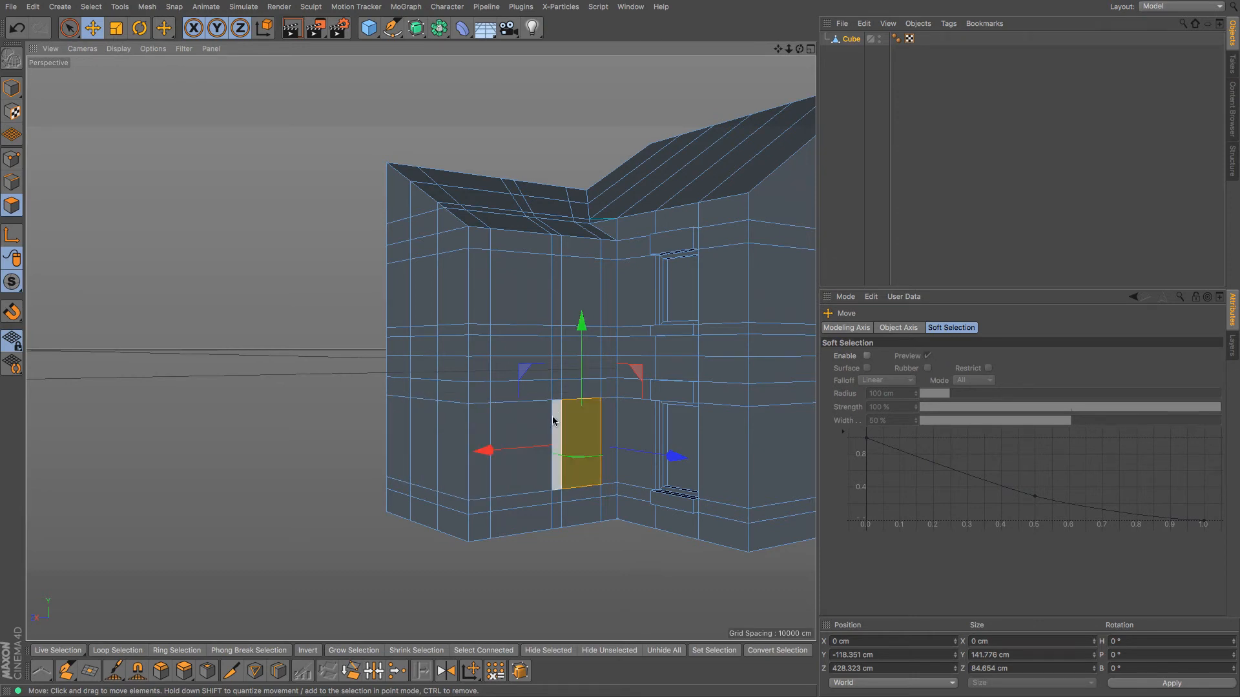
key("m")
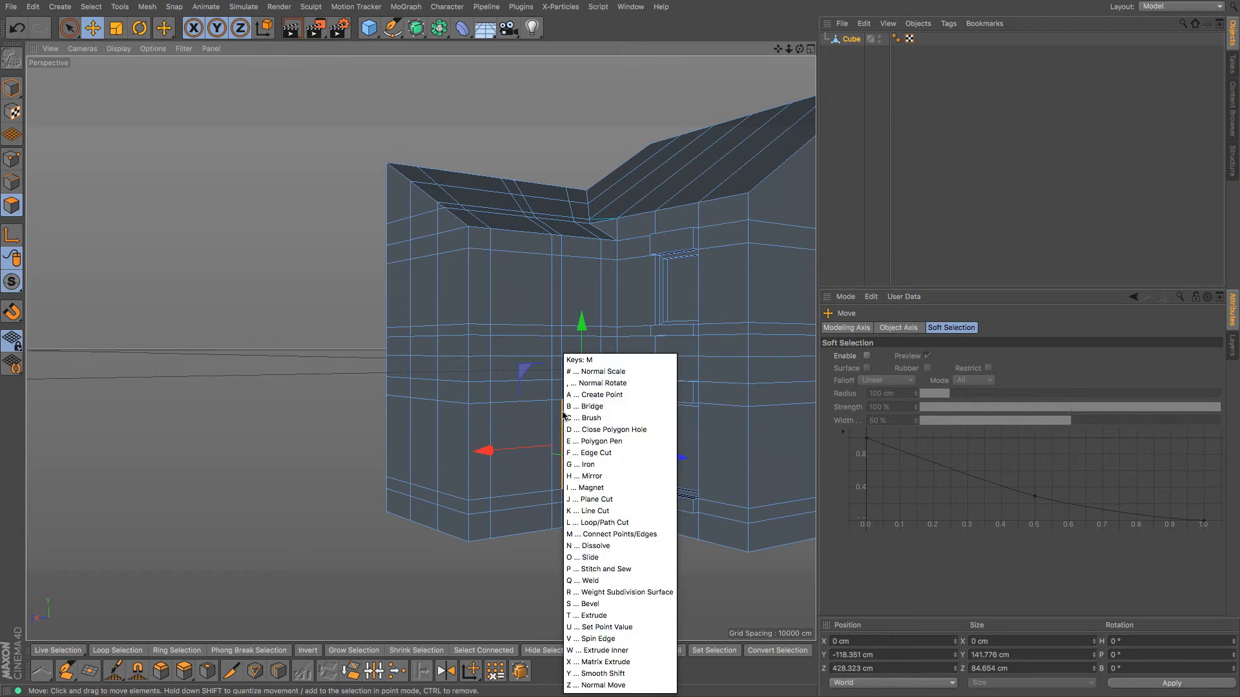
key("l")
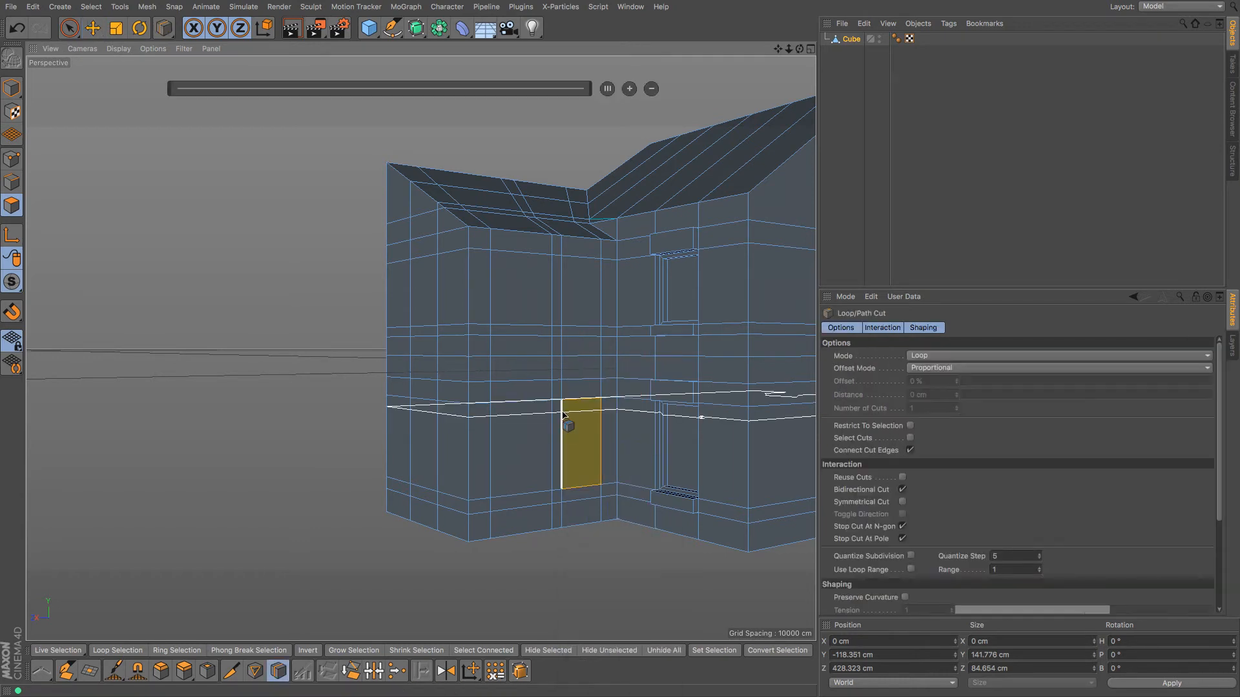
left_click(388, 407)
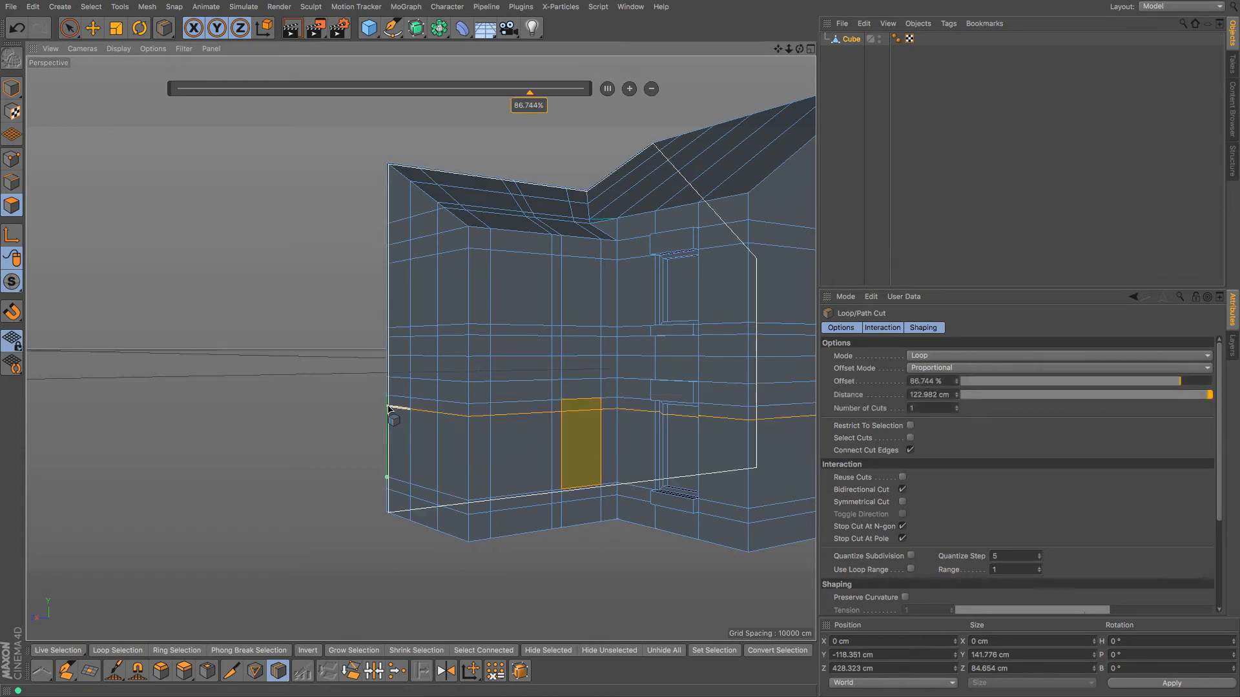
double_click(531, 107)
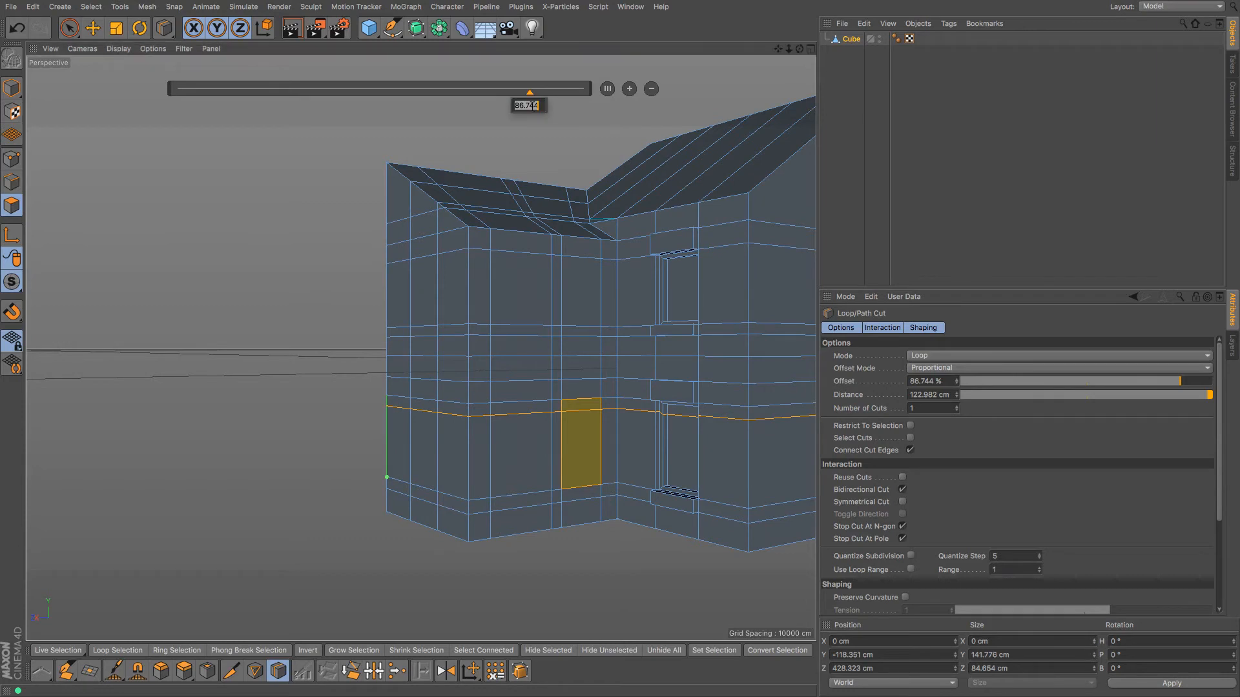
type("85")
key("Return")
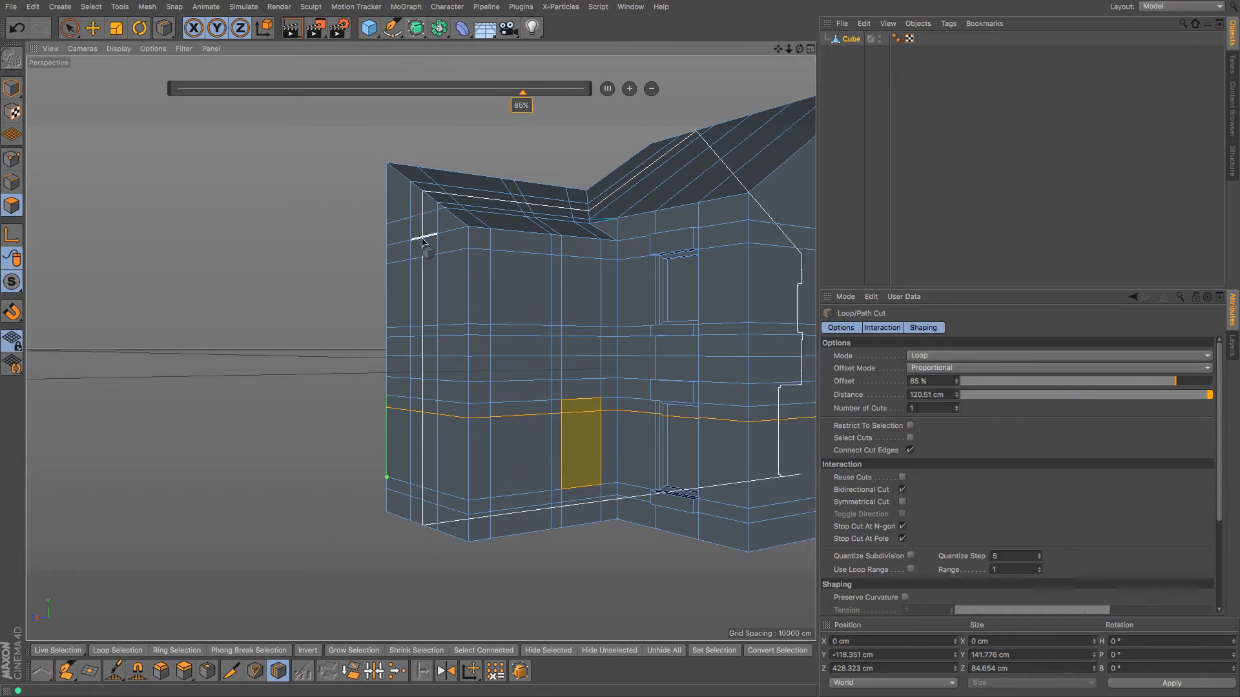
Step: Add a horizontal loop cut near the upper edge of the first-floor window band at an 85 % offset
left_click(388, 274)
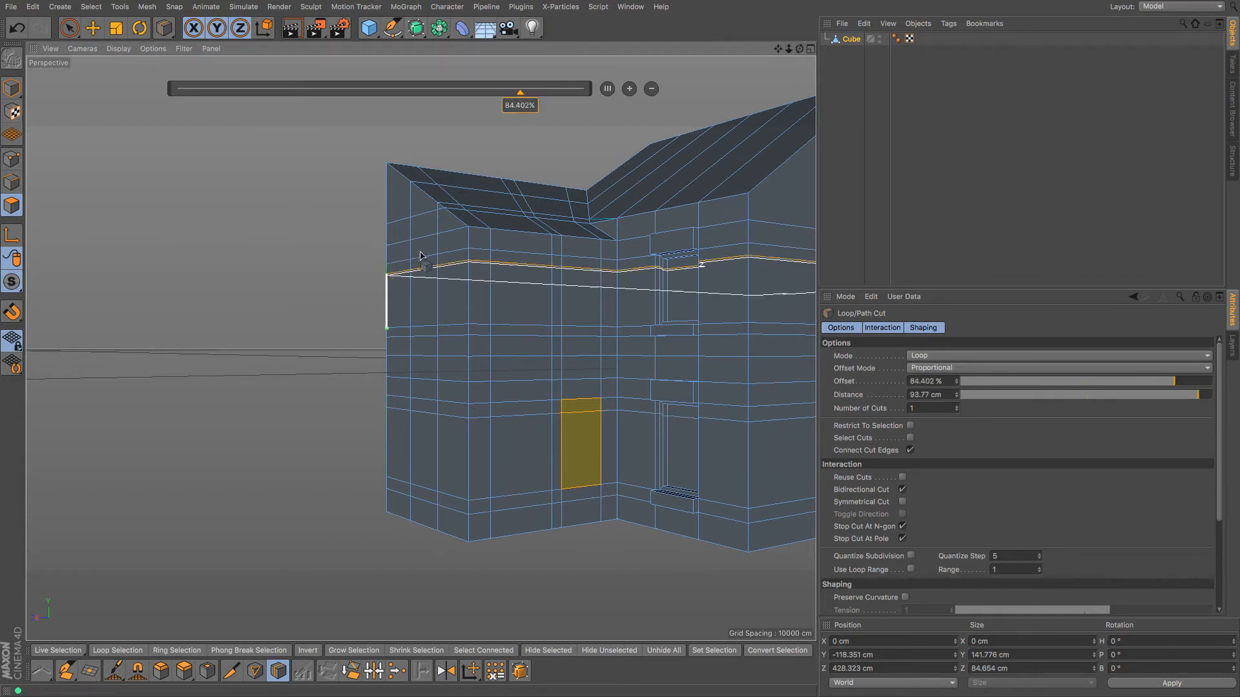
double_click(524, 108)
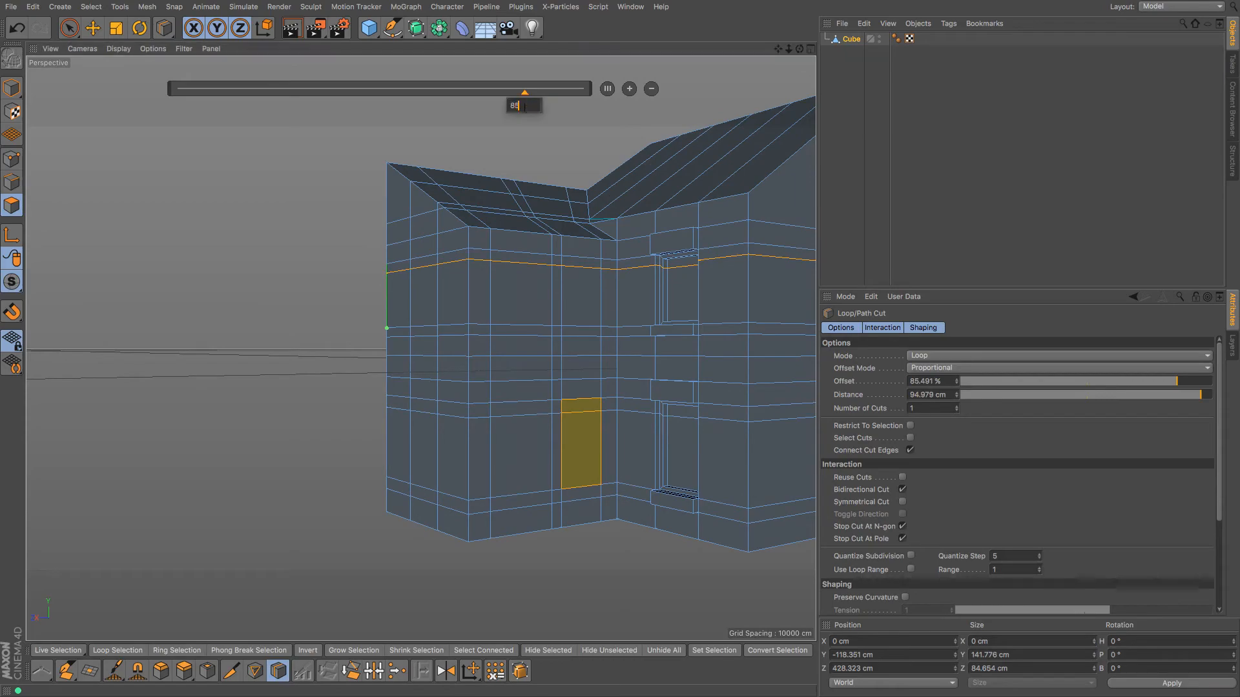
key("Return")
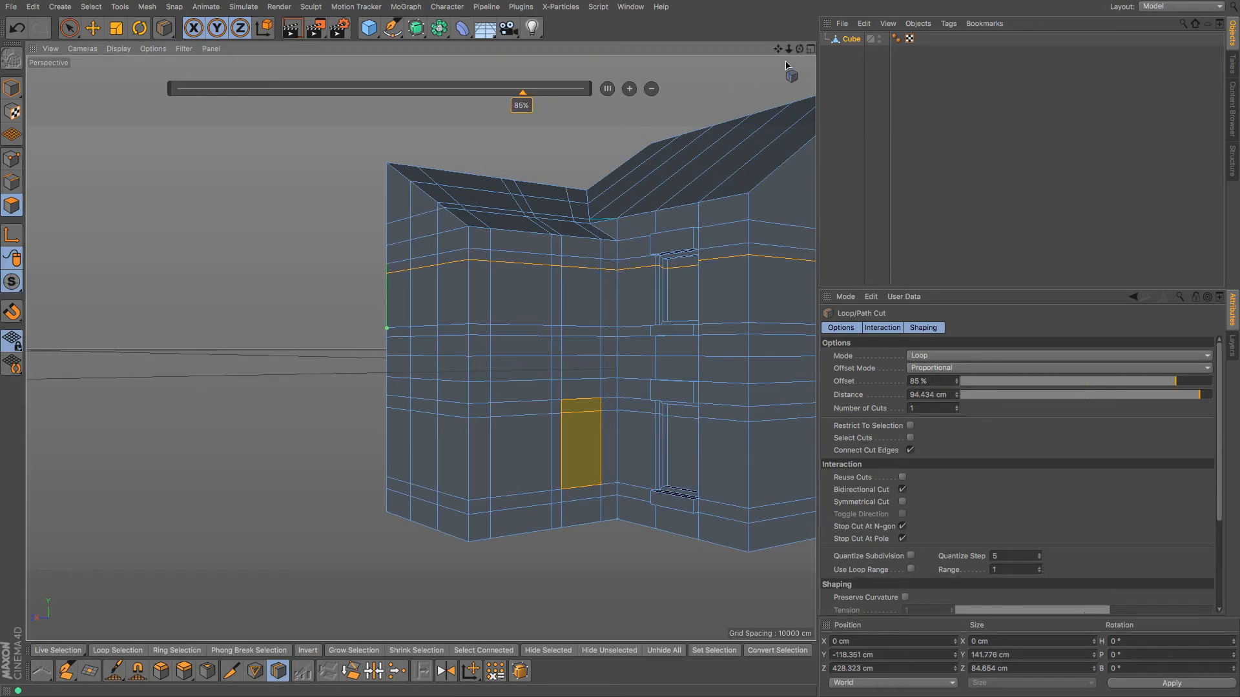
Step: Select the two ground-floor lintel strips above the door and window areas on the extension's side wall and extrude them outward about 7.3 cm
left_click_drag(800, 49, 665, 45)
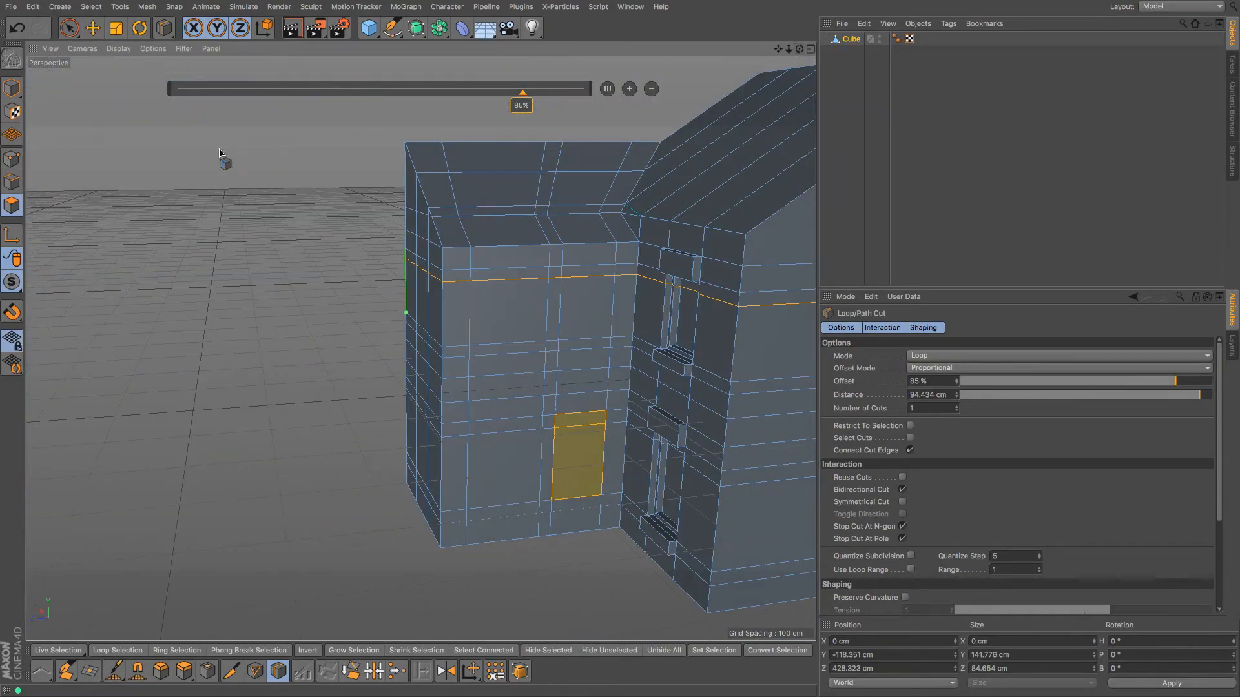
left_click(93, 27)
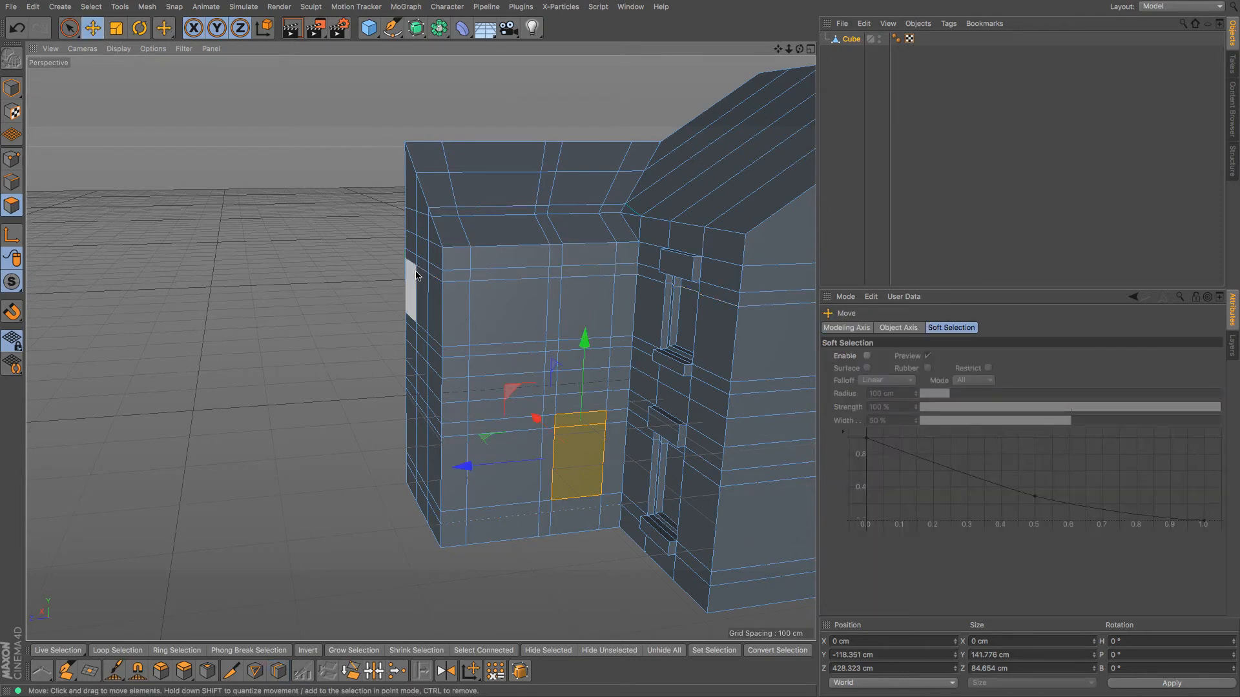
left_click(507, 425)
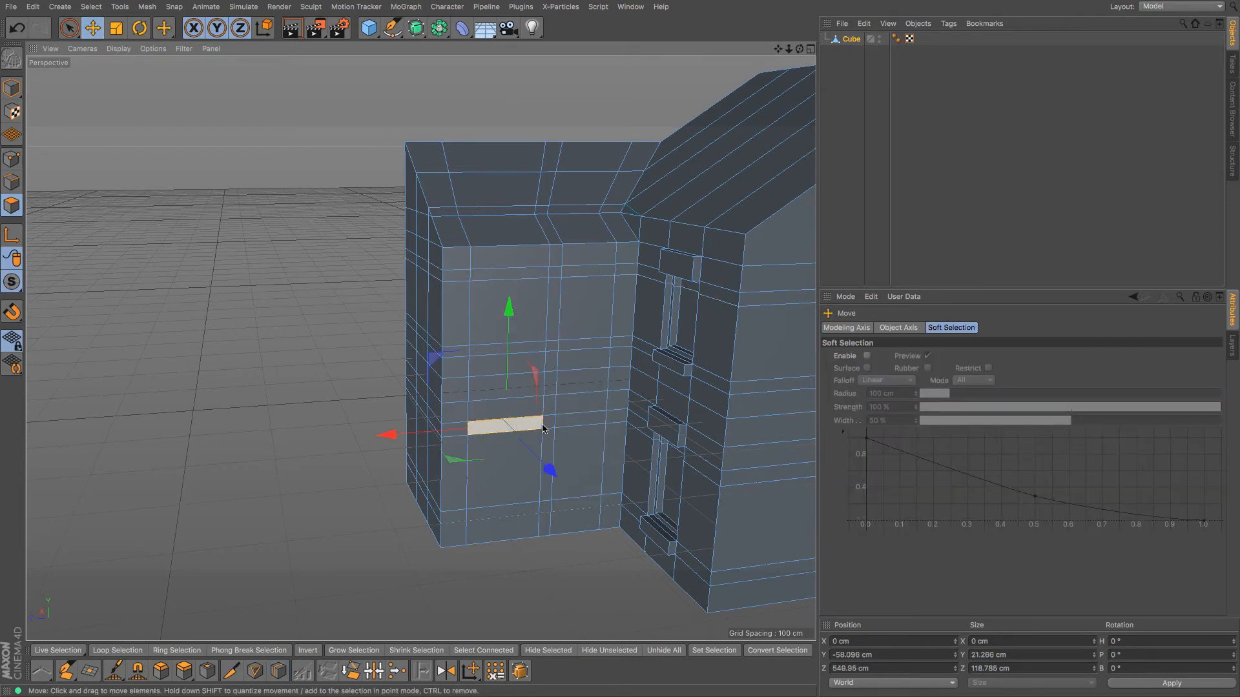
left_click(575, 425, "shift")
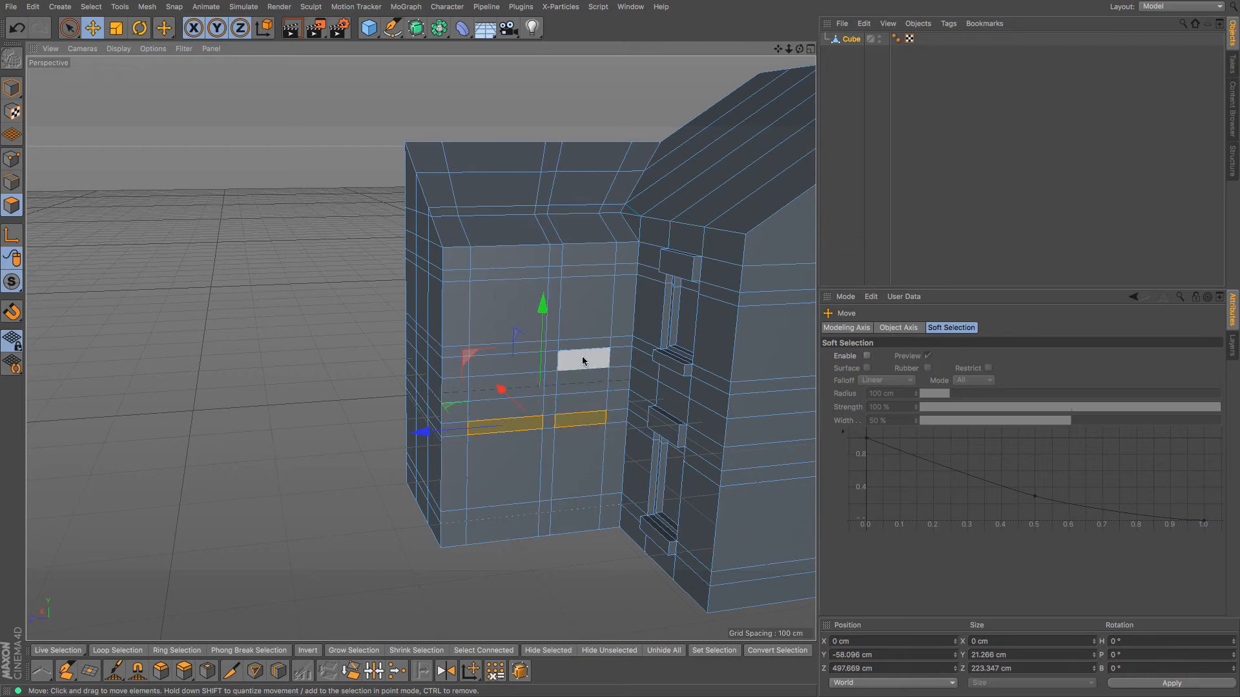
right_click(582, 361)
key("d")
left_click_drag(574, 364, 583, 365)
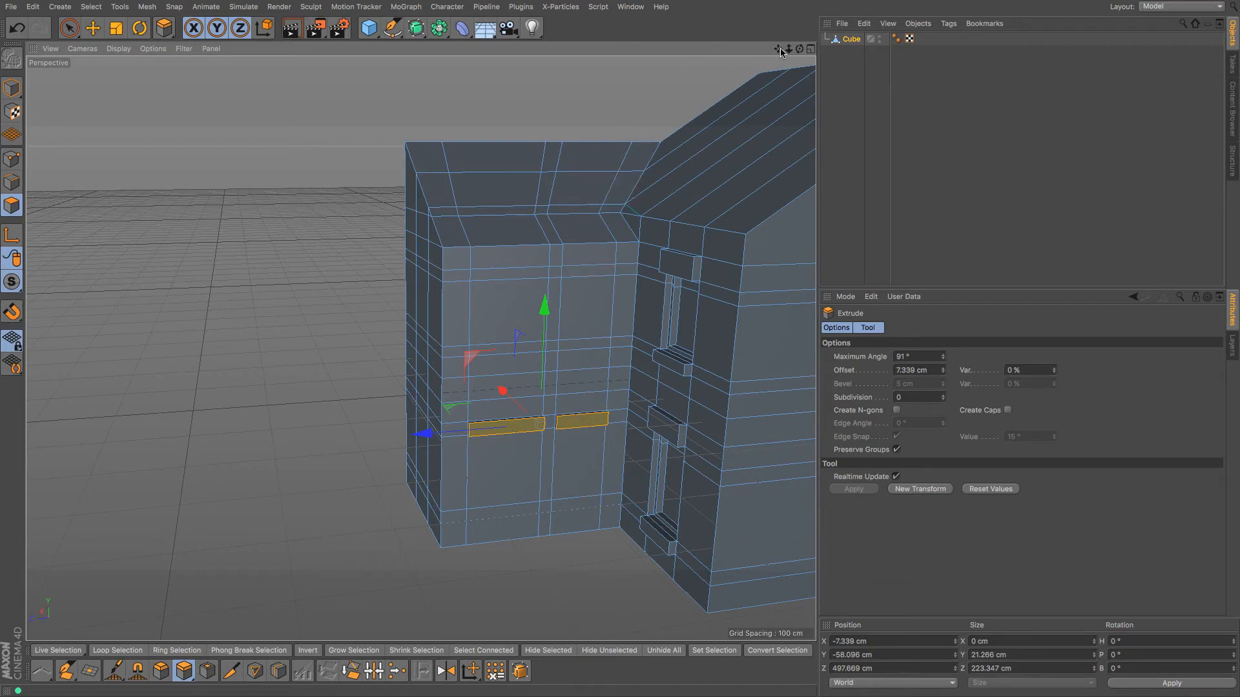
Step: Select the door polygons beneath the lintel nearest the house, down to the ground, and extrude them inward by -10 cm
left_click_drag(778, 50, 768, 6)
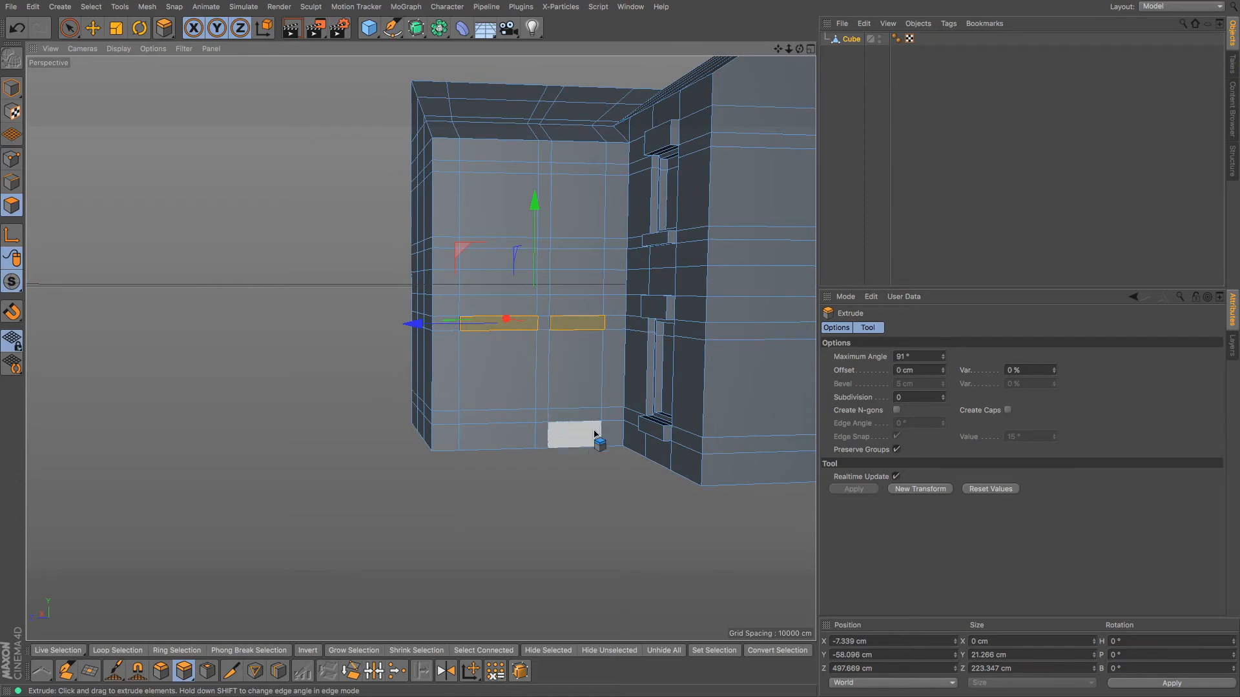
left_click(586, 402)
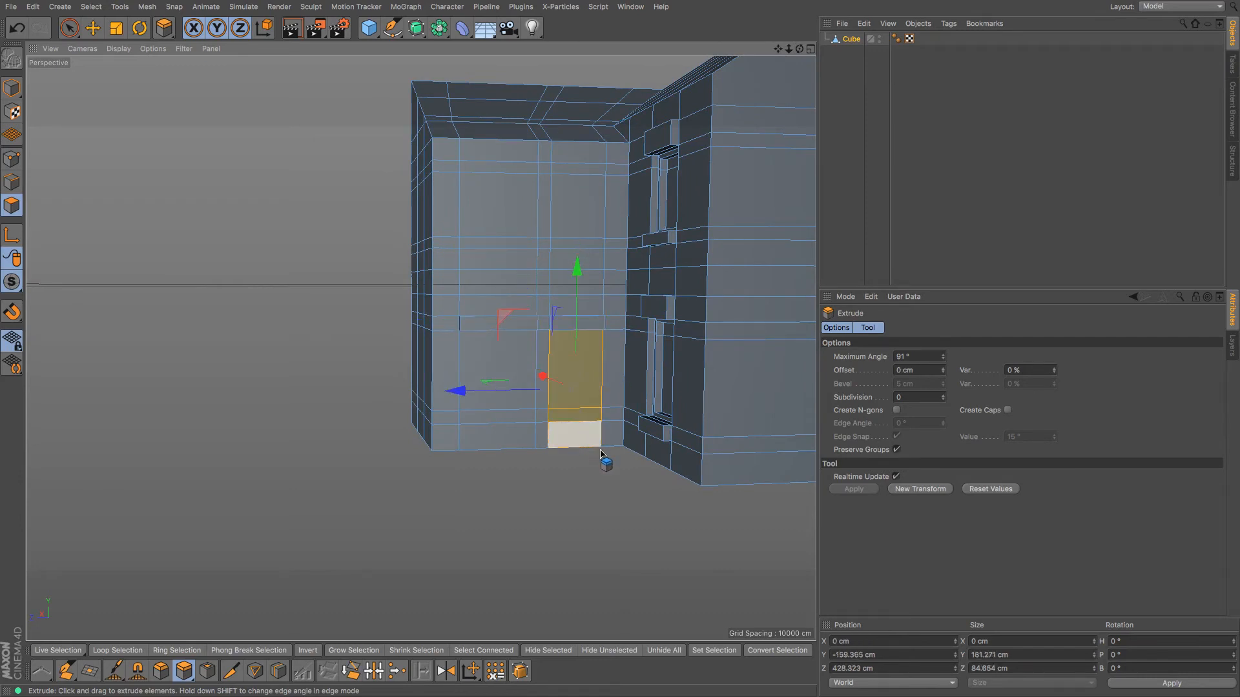
left_click(585, 434, "shift")
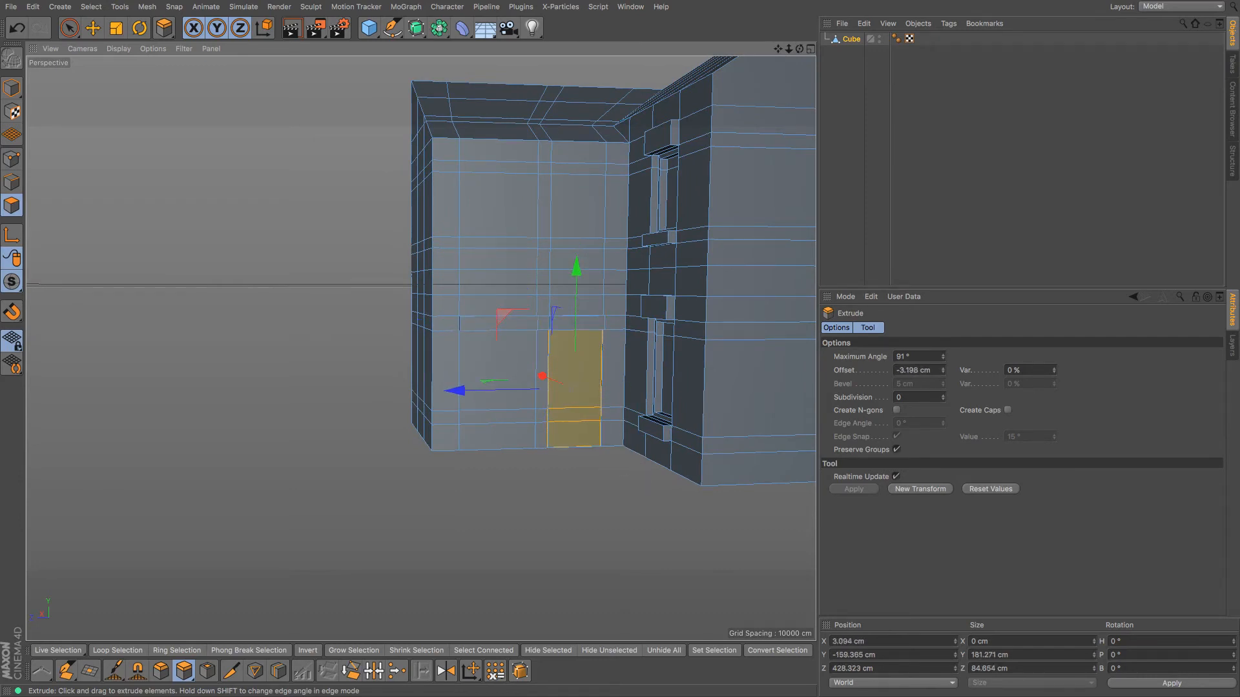
left_click_drag(901, 371, 917, 370)
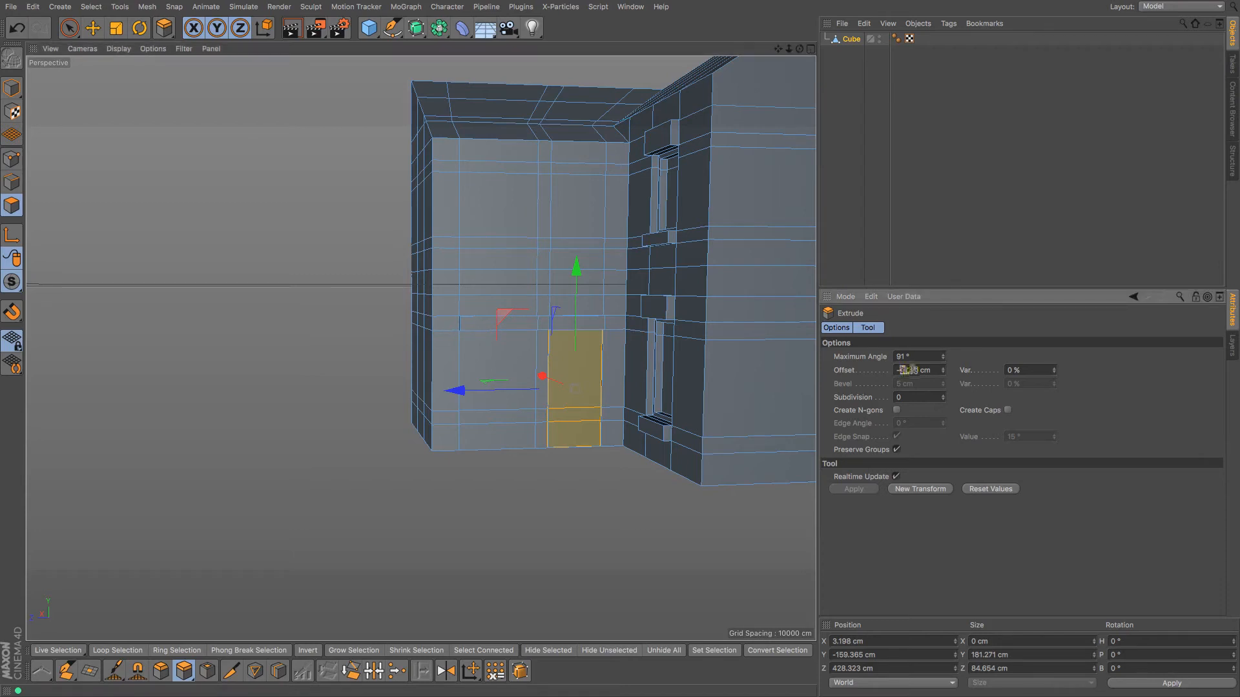
key("Return")
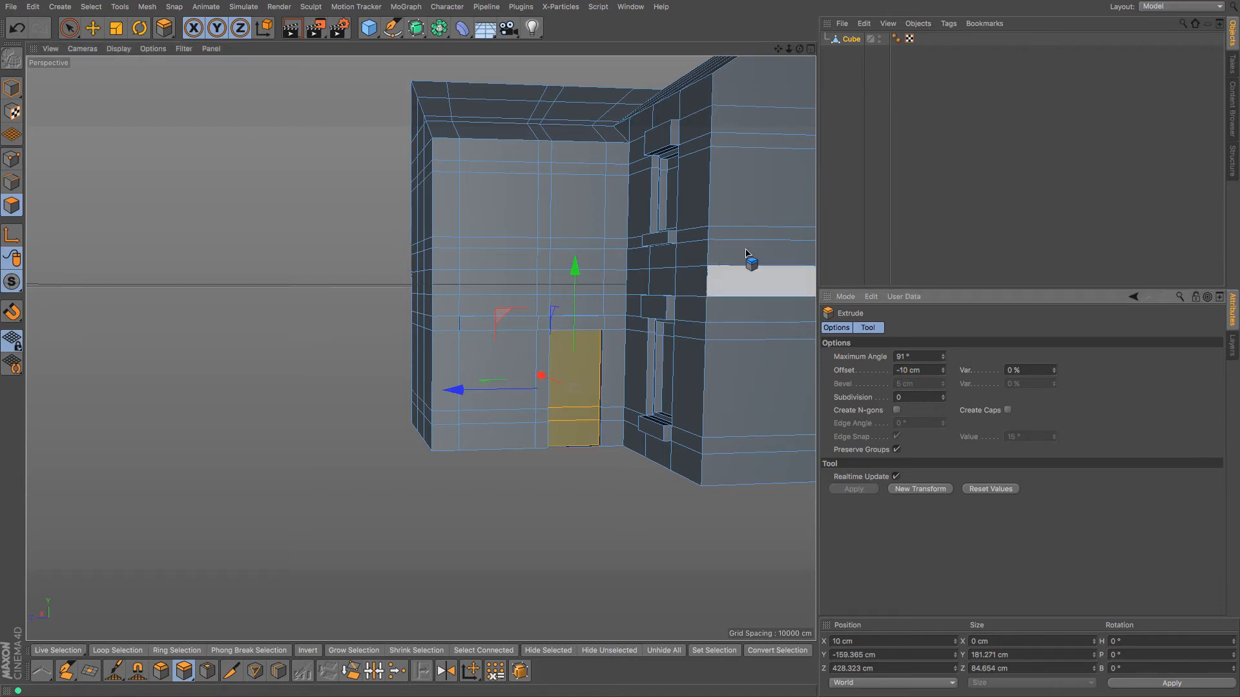
Step: Inset the recessed door polygons with Extrude Inner at a 3 cm offset
left_click_drag(798, 51, 797, 51)
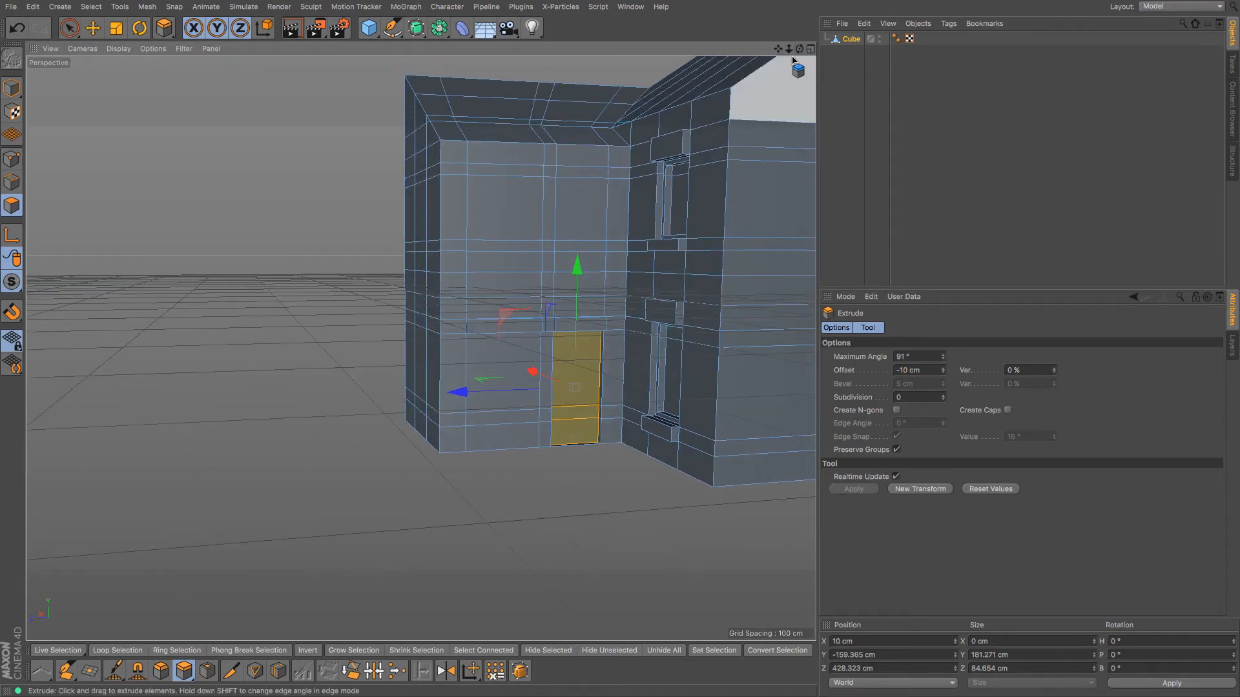
key("m")
key("w")
left_click_drag(783, 155, 796, 155)
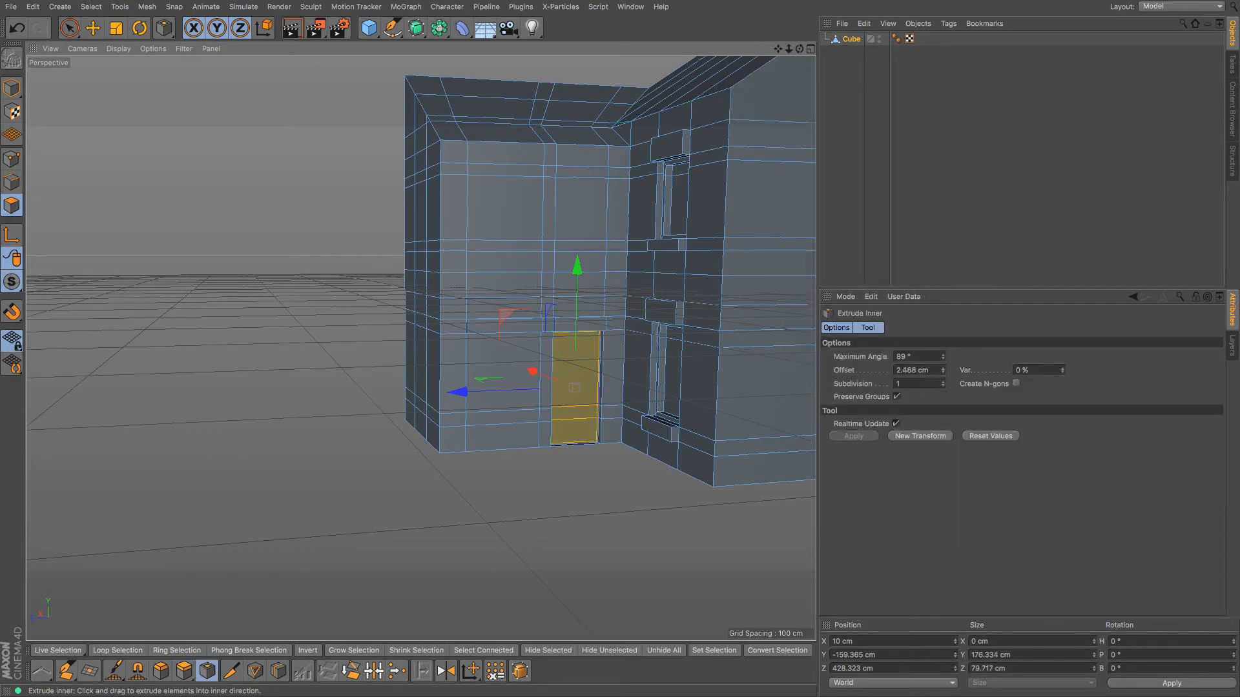
double_click(910, 371)
type("3")
key("Return")
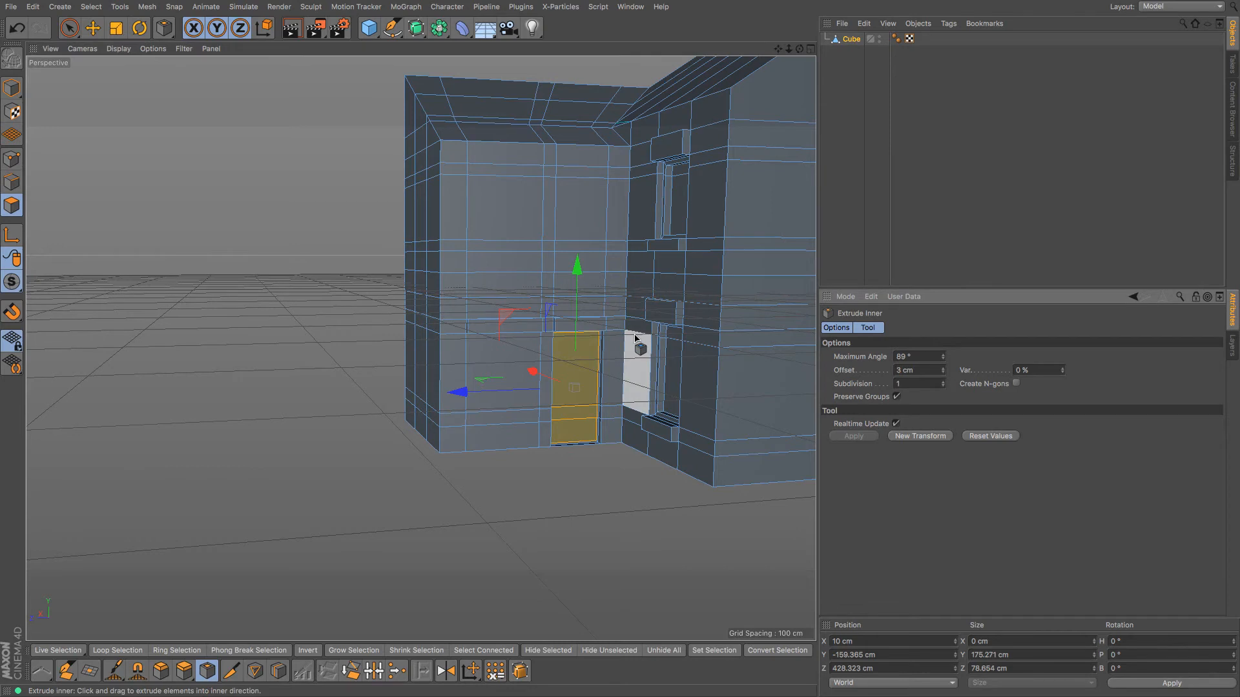
Step: Extrude the inset door polygons on the extension's side wall inward by about -6.3 cm
right_click(636, 338)
left_click(656, 604)
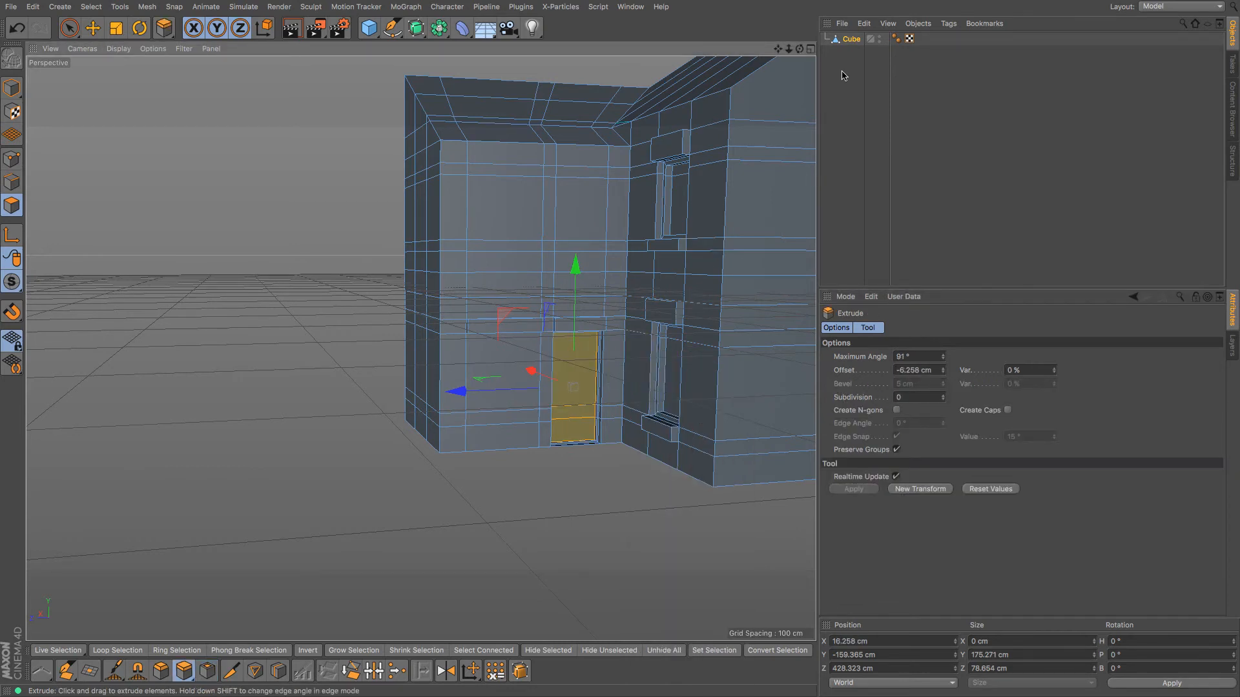
left_click_drag(799, 49, 829, 63)
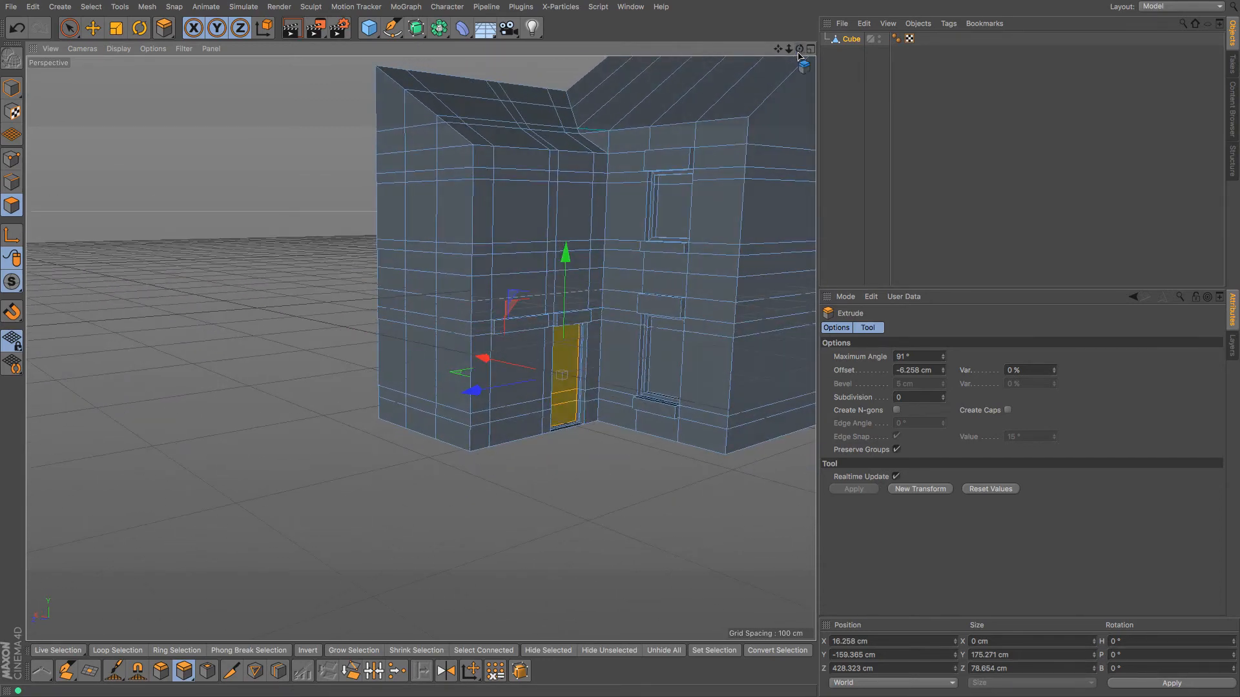
Step: Select the sill strip below the ground-floor window area on the extension's side wall and extrude it outward about 7.6 cm
left_click(96, 32)
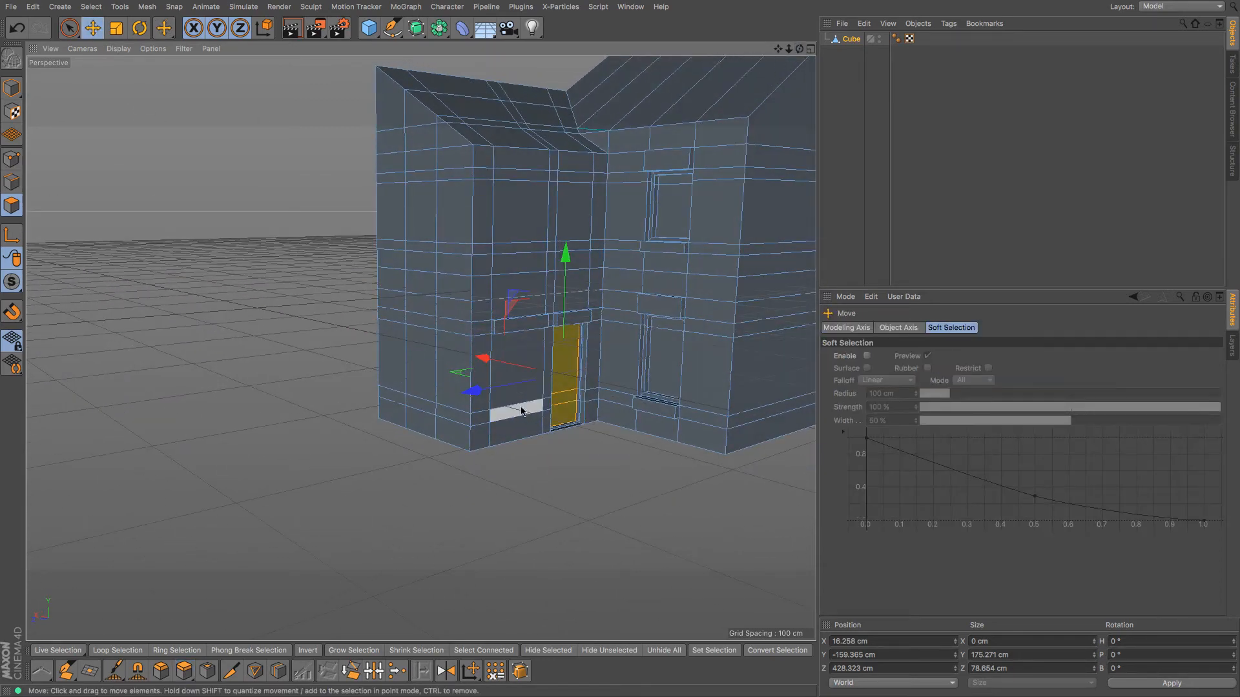
left_click(522, 411)
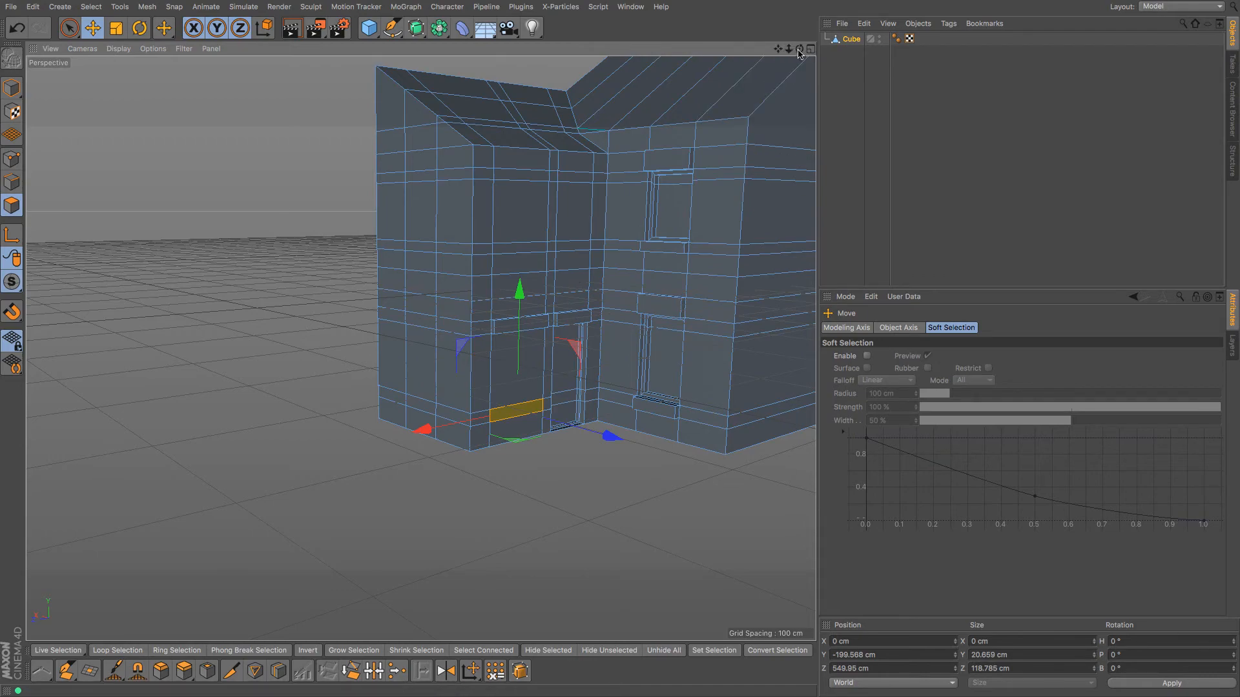
mouse_move(800, 49)
left_mouse_down()
mouse_move(691, 68)
mouse_move(729, 90)
mouse_move(781, 40)
left_mouse_up()
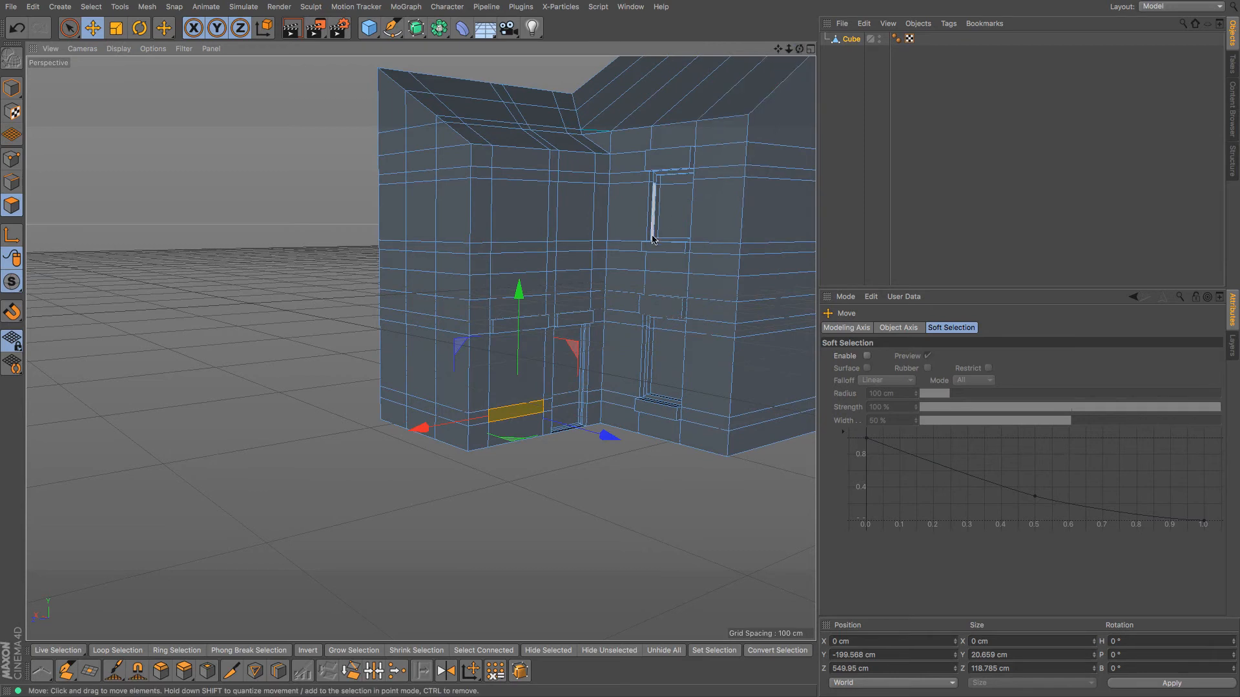
key("m")
key("t")
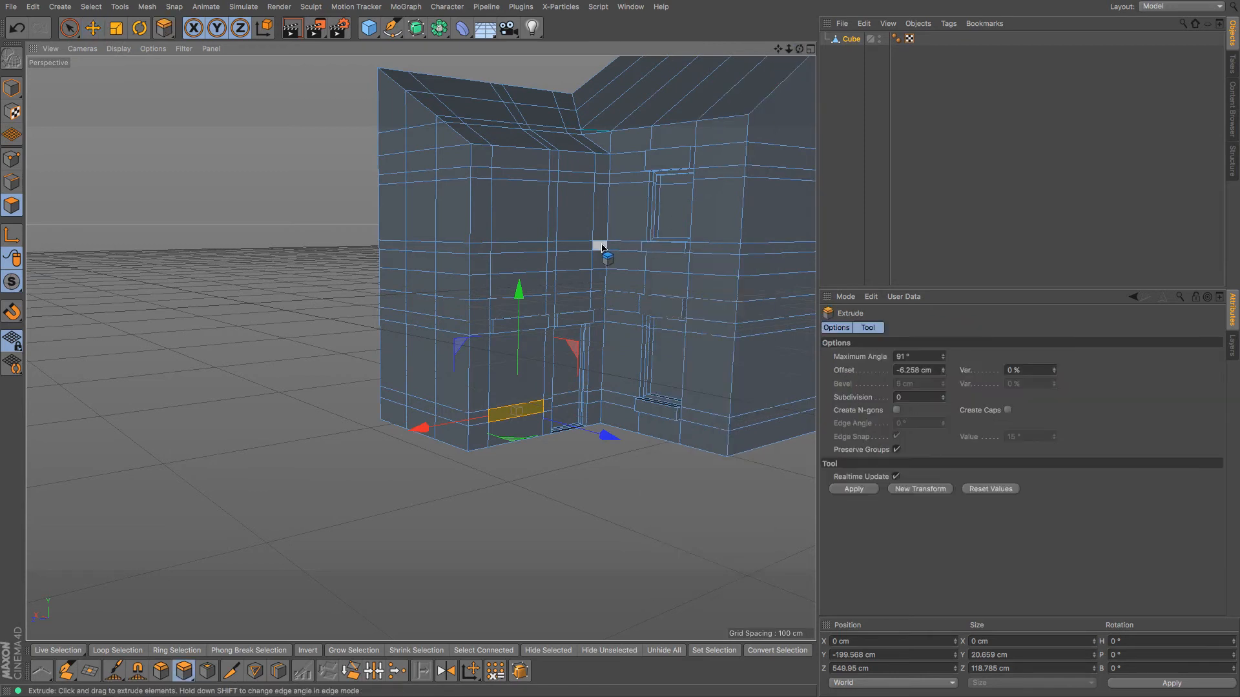
left_click_drag(601, 247, 611, 247)
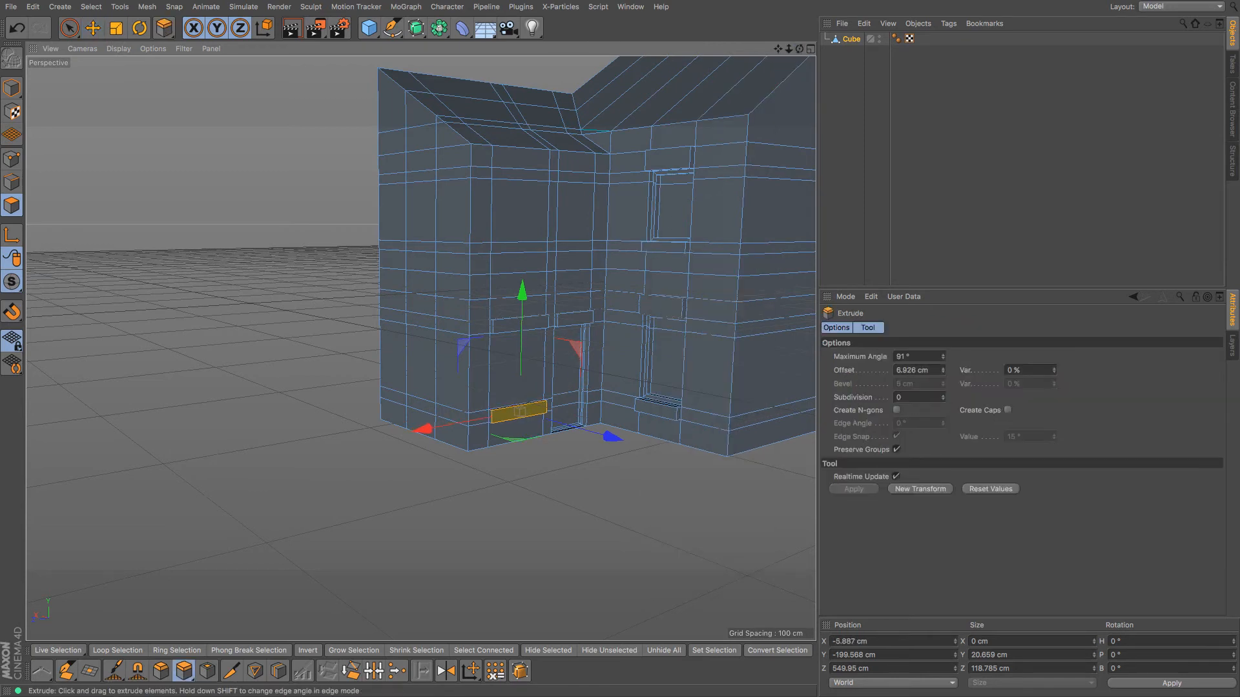
Step: Select the window polygon between that sill and its lintel, extrude it inward and inset it with Extrude Inner
left_click(514, 359)
key("m")
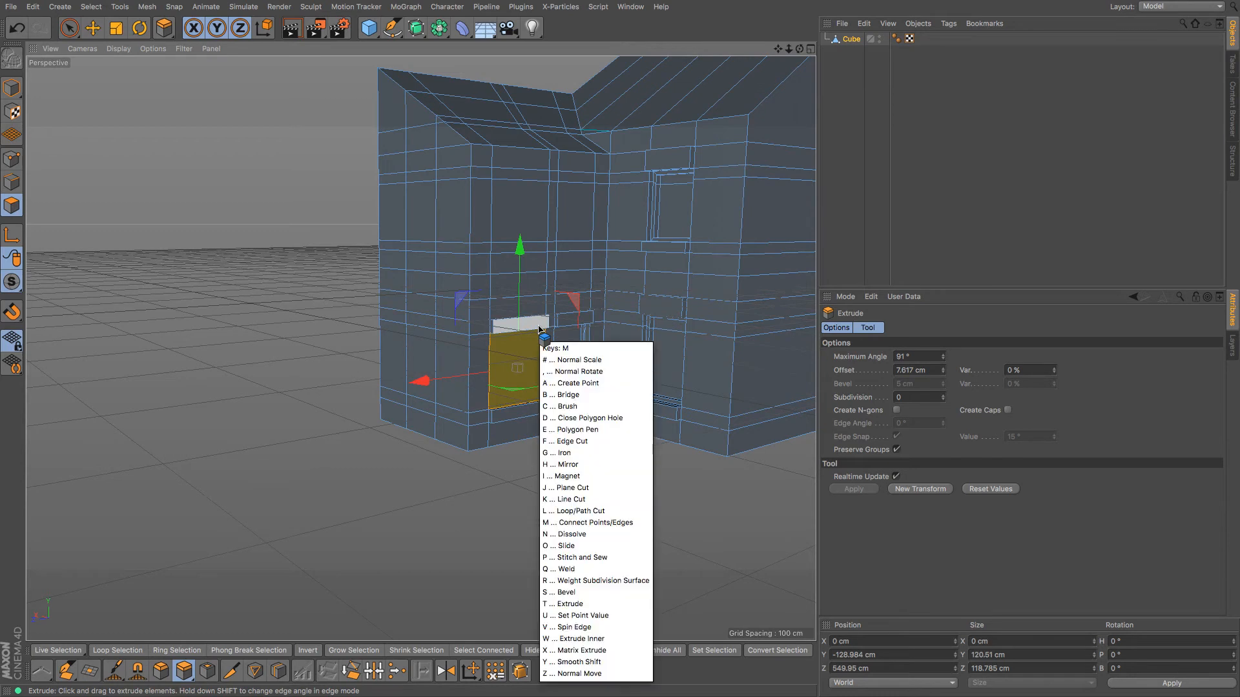
key("t")
left_click_drag(599, 300, 620, 295)
key("m")
key("w")
Step: Extrude the inset pane of the side-wall window inward by -4.52 cm
key("m")
key("t")
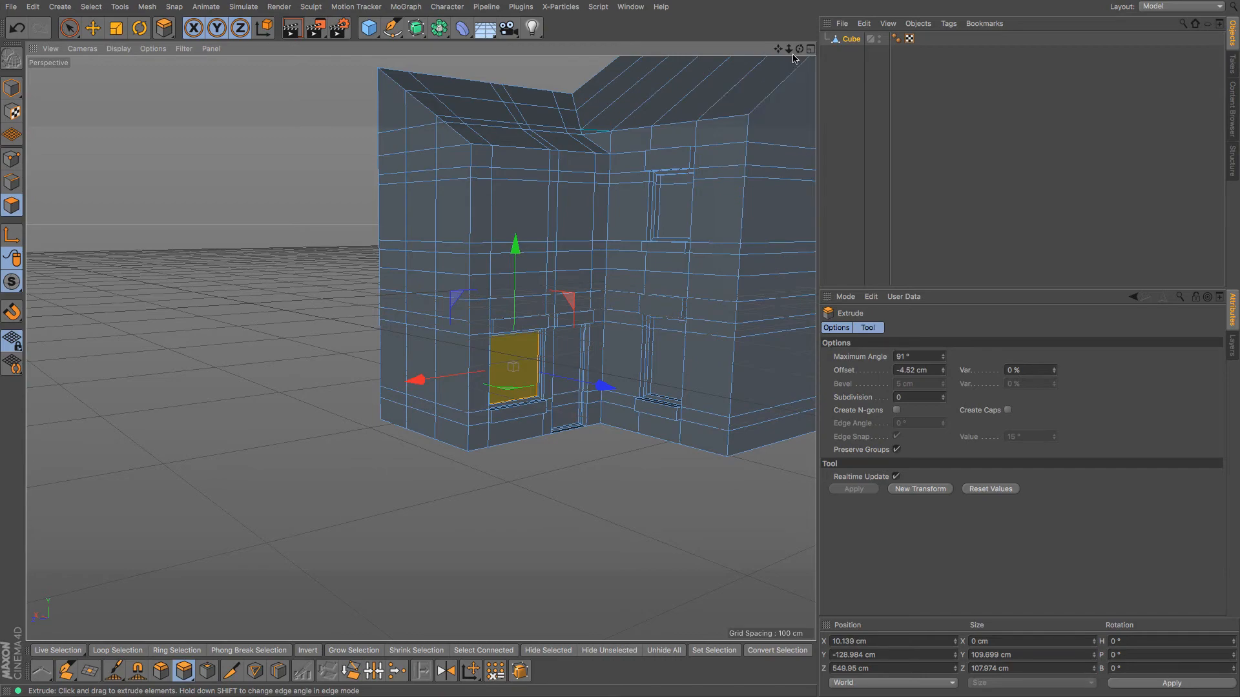
mouse_move(800, 49)
left_mouse_down()
mouse_move(844, 75)
mouse_move(868, 65)
mouse_move(779, 73)
mouse_move(802, 67)
left_mouse_up()
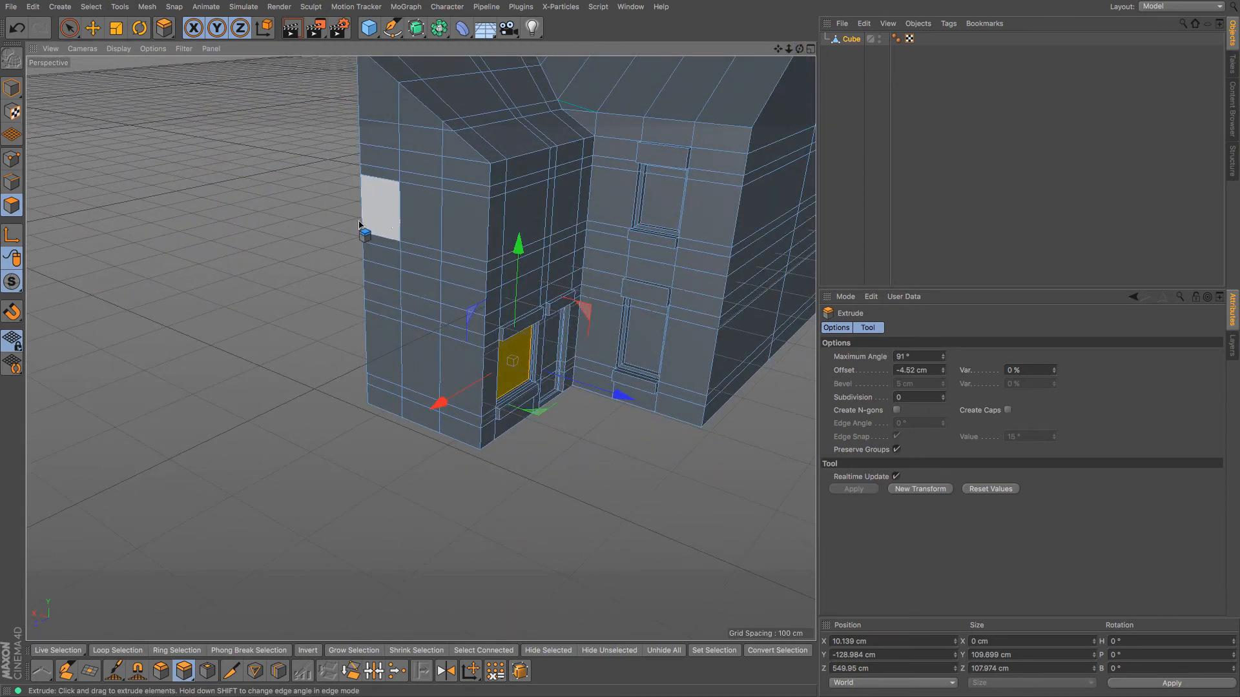
Step: Select the strips above and below the first-floor window area on the extension's end wall and extrude them slightly outward
left_click_drag(800, 49, 833, 27)
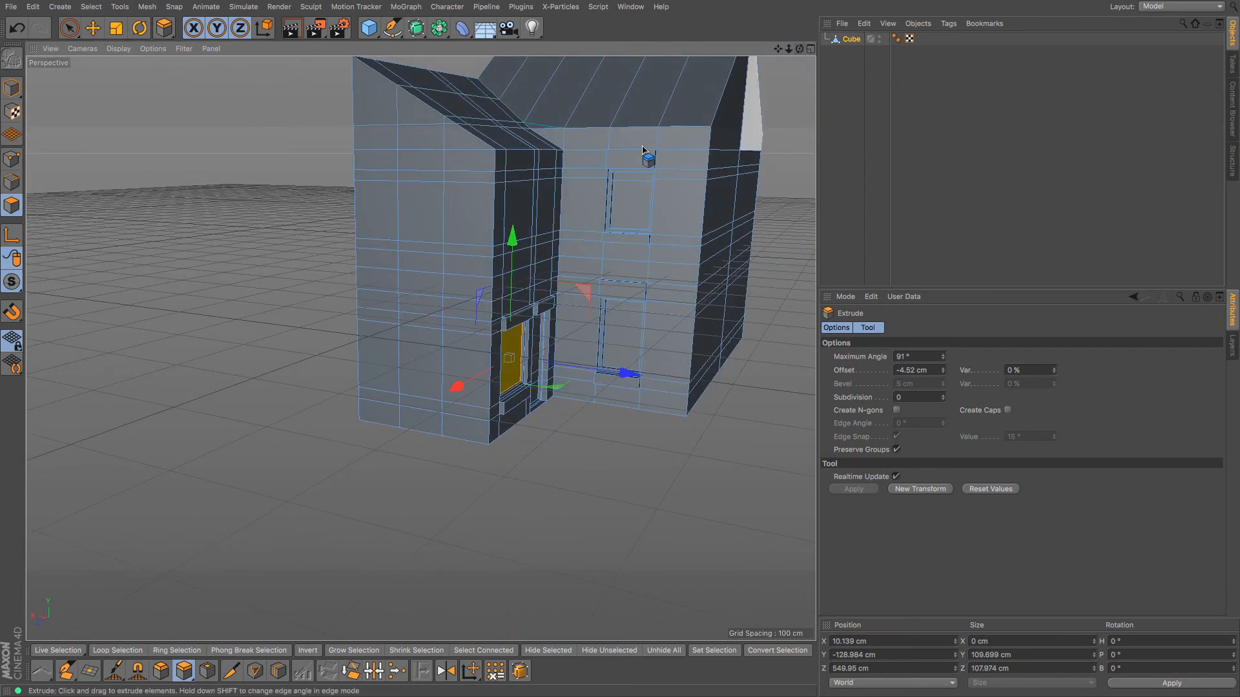
left_click(411, 175)
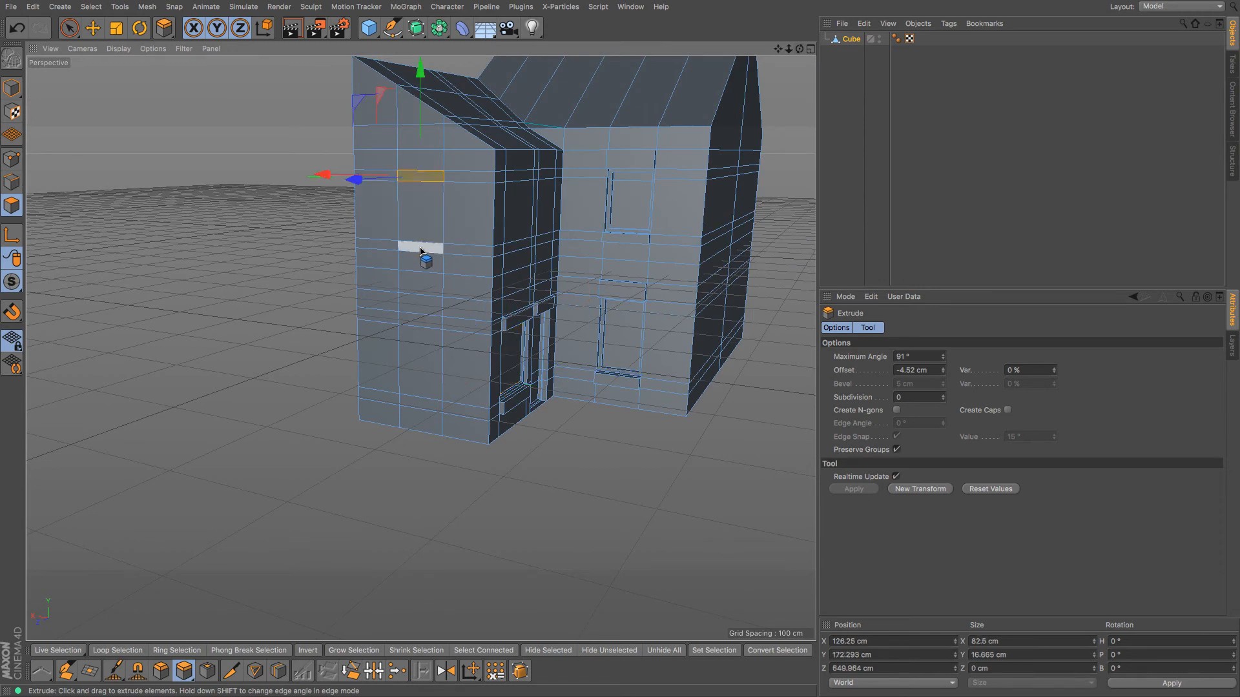
left_click(417, 245, "shift")
left_click(471, 232)
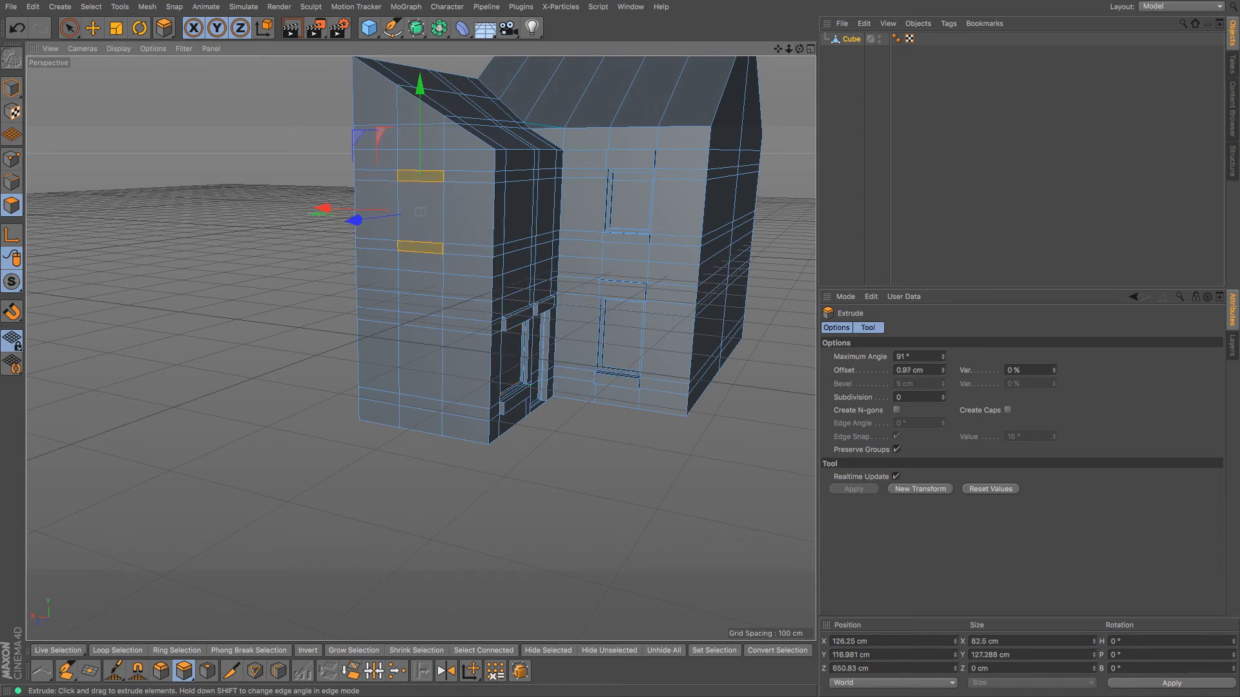
mouse_move(477, 233)
left_mouse_down()
mouse_move(433, 236)
mouse_move(467, 219)
left_mouse_up()
Step: Inset the first-floor window polygon on the extension's end wall and extrude the pane inward
left_click(439, 236)
key("m")
key("w")
key("d")
Step: Switch to model mode and show the house in the top view, shaded with lines
left_click(8, 96)
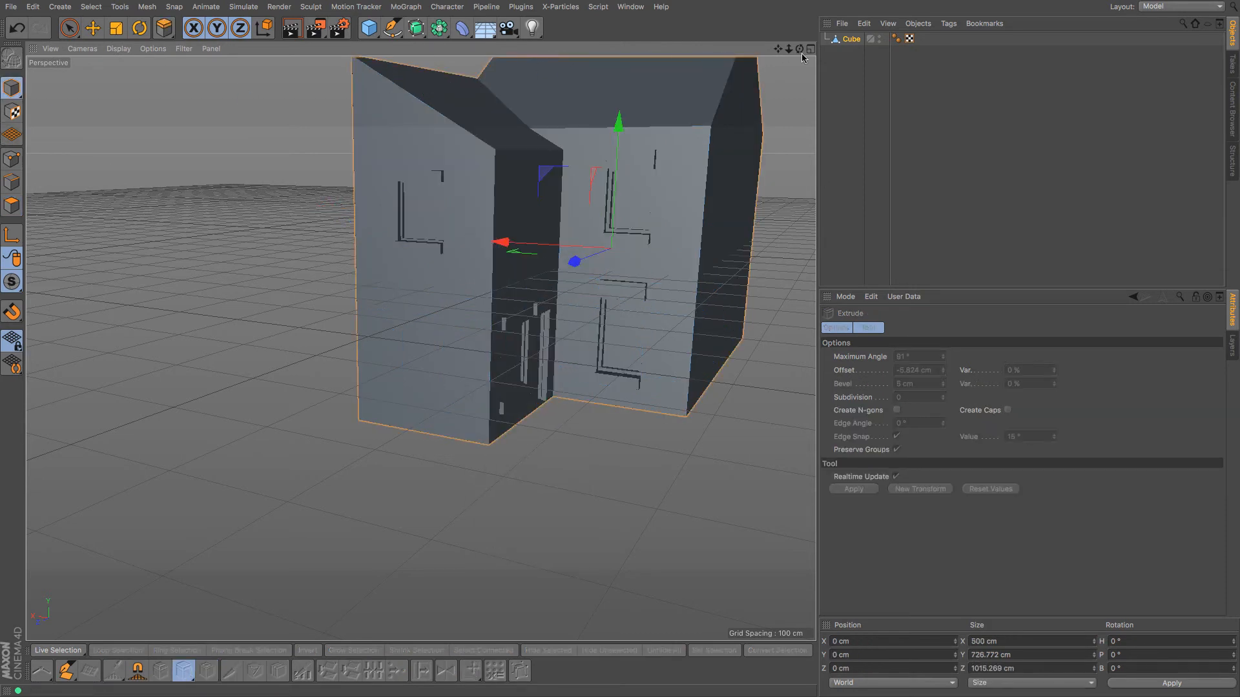
left_click_drag(777, 49, 652, 113)
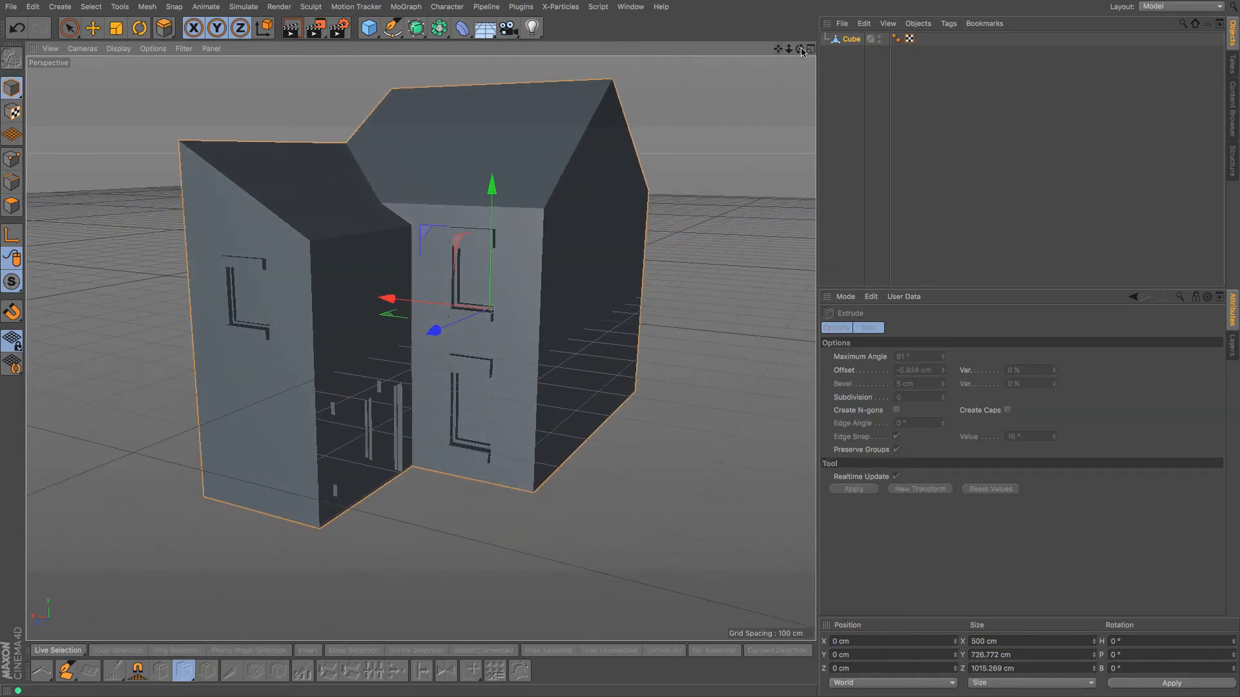
left_click_drag(800, 50, 619, 347)
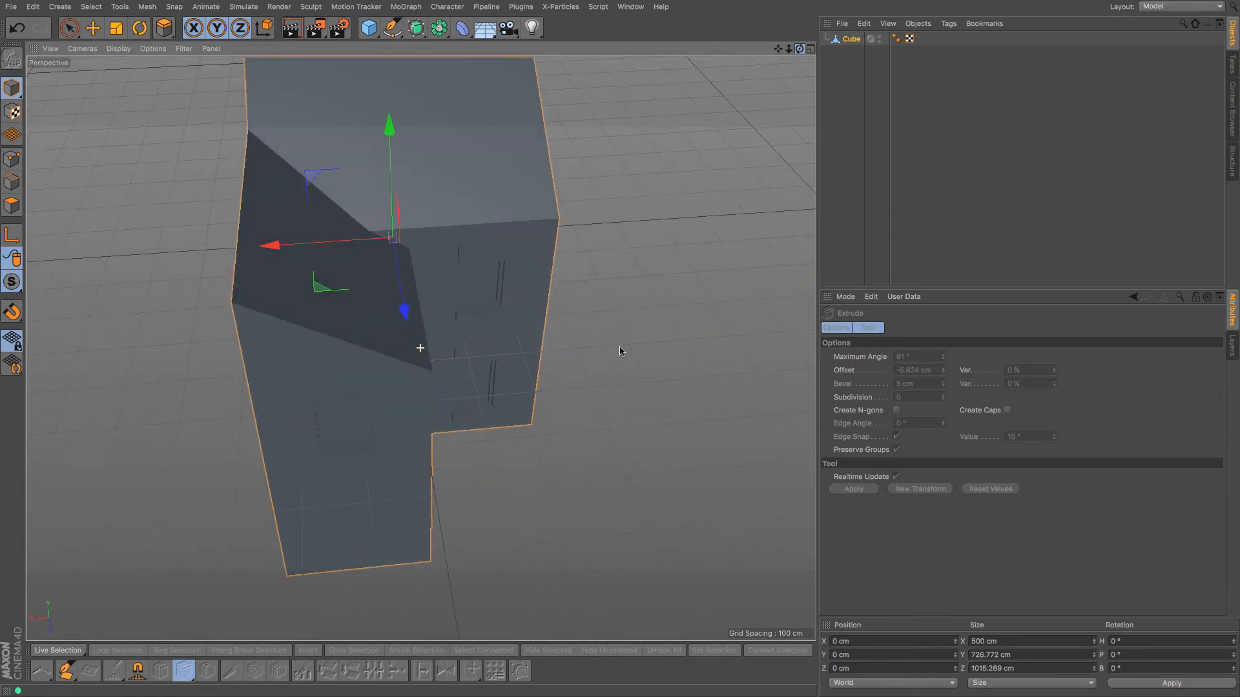
left_click_drag(778, 53, 782, 51)
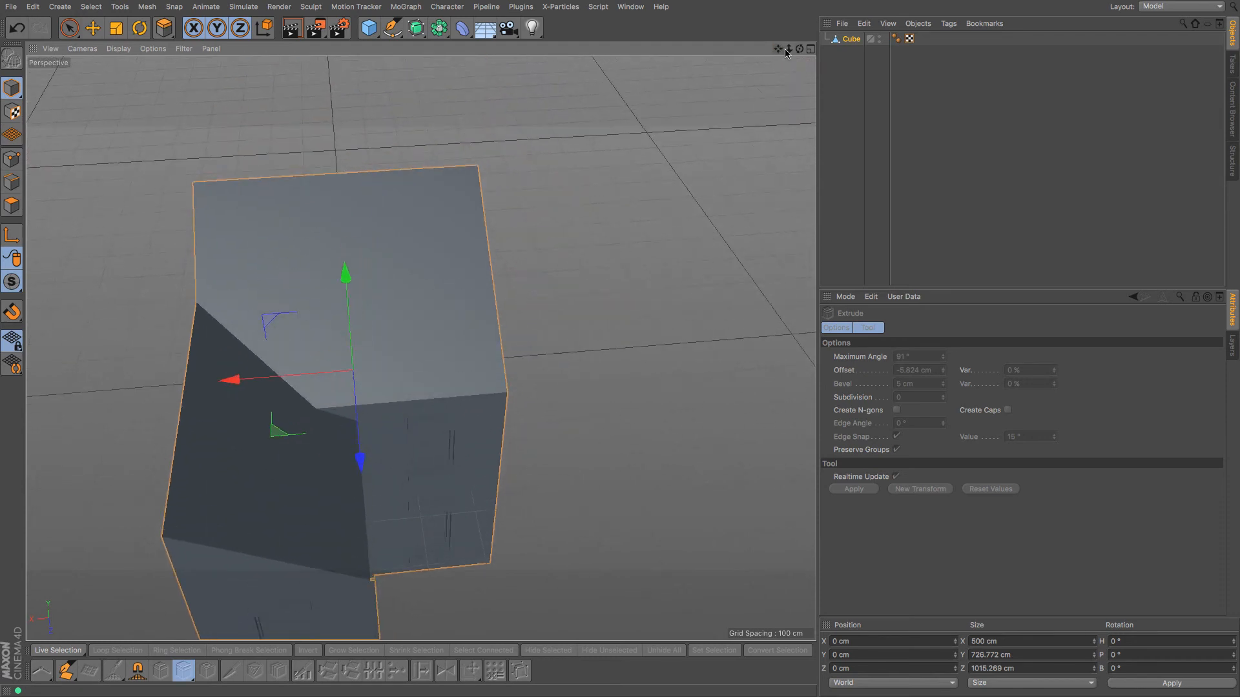
key("F2")
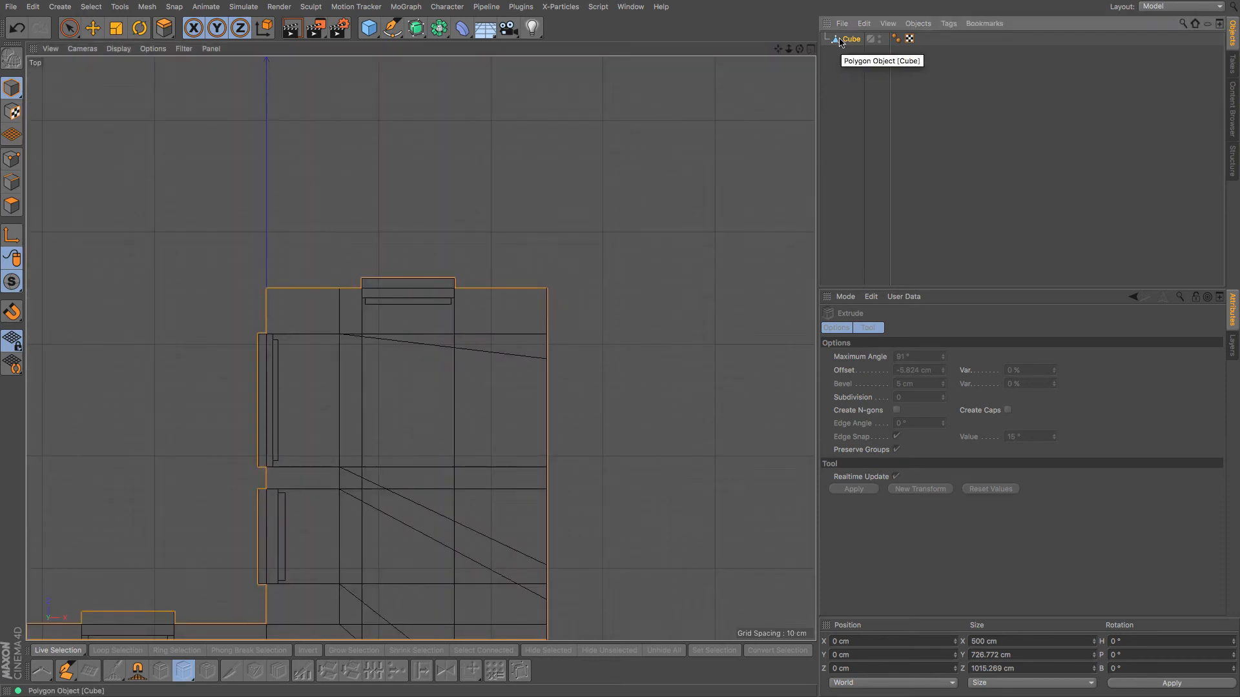
left_click_drag(777, 51, 422, 346)
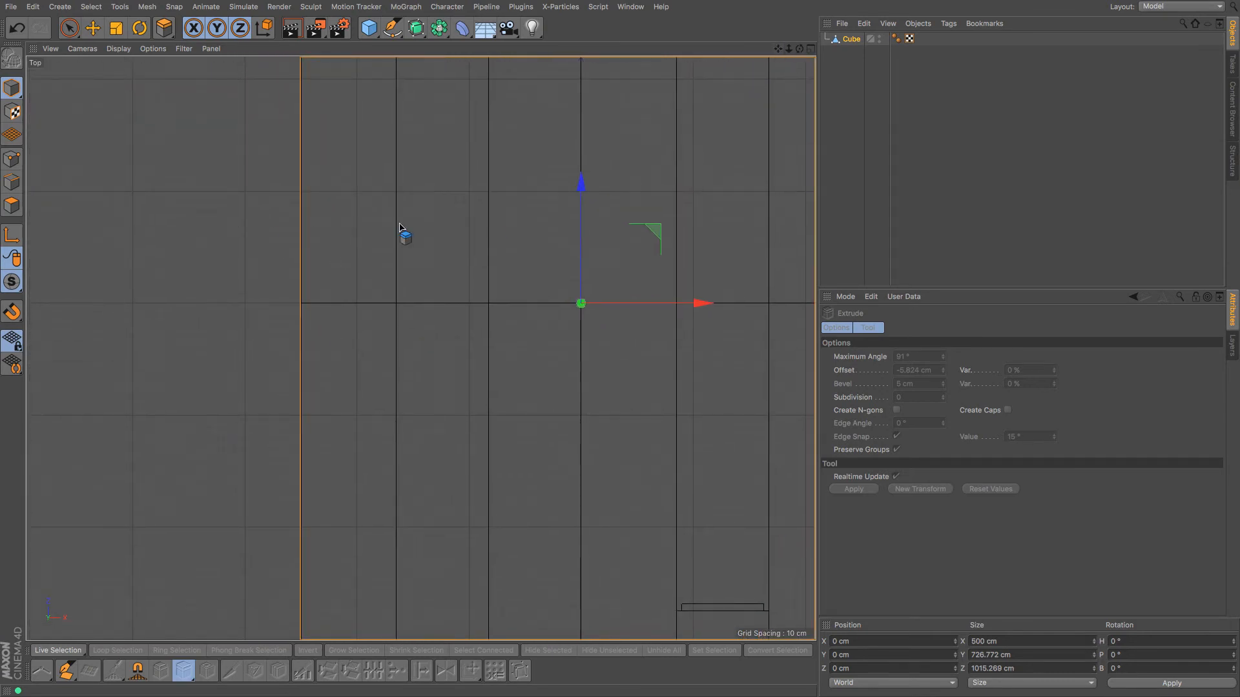
scroll(420, 349, "down", 3)
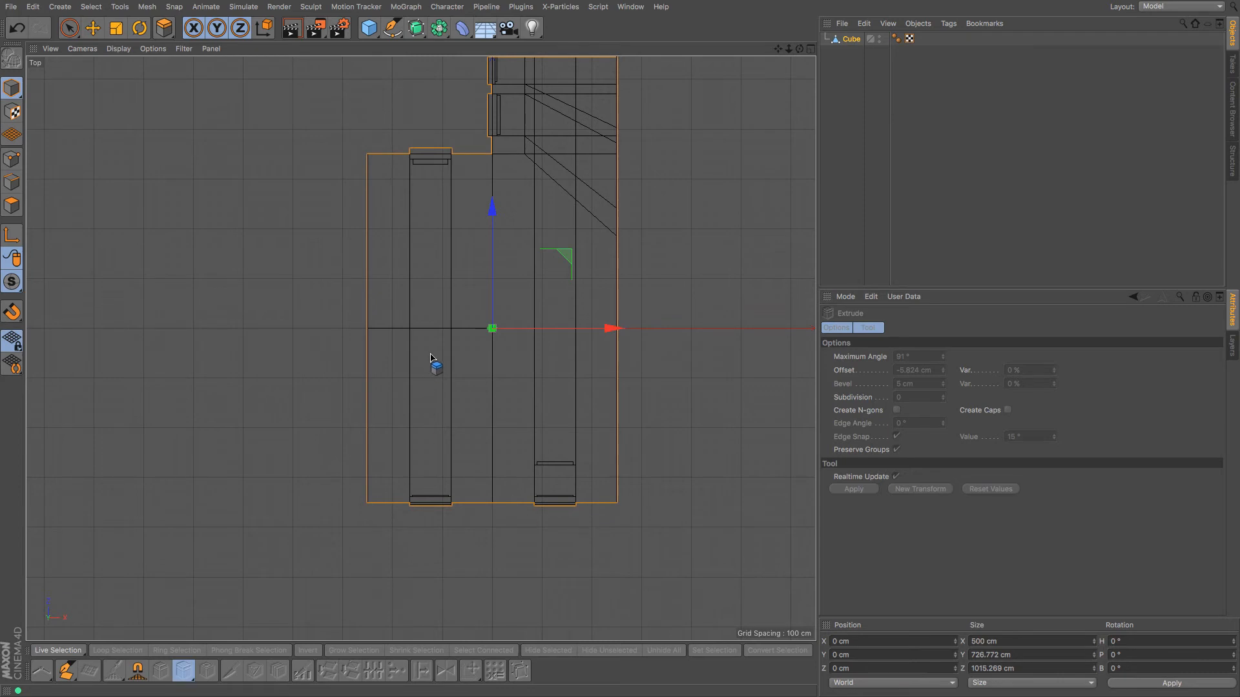
left_click(851, 39)
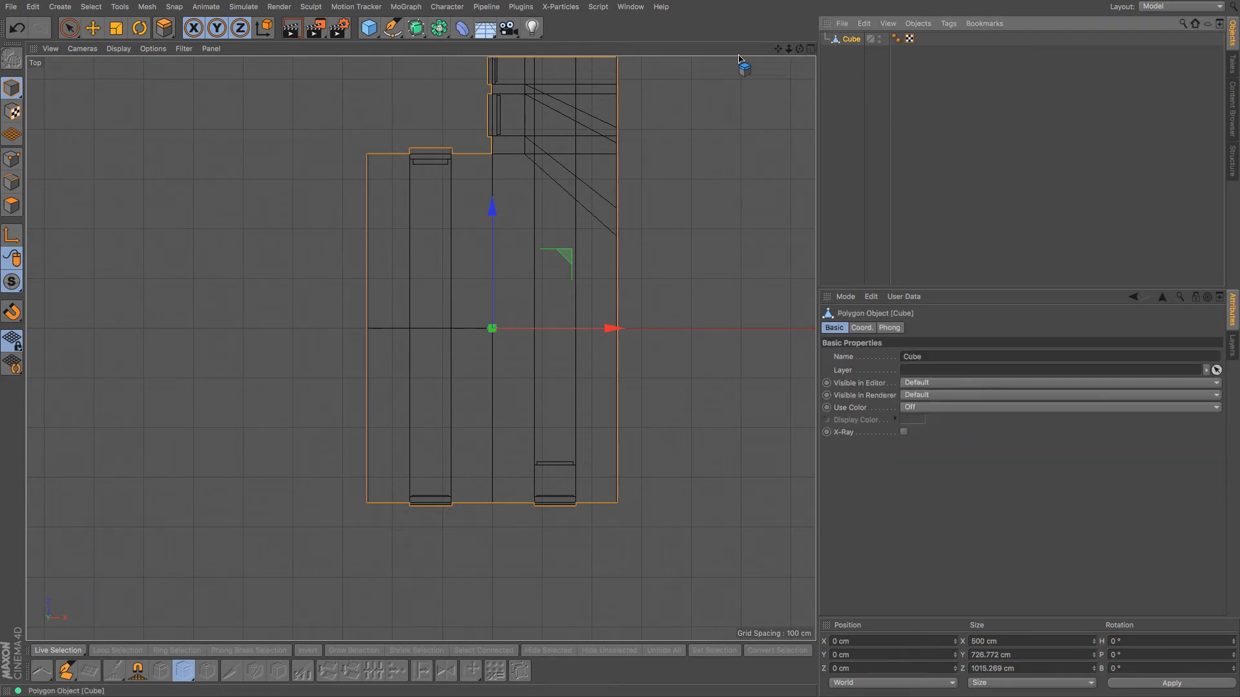
left_click(119, 49)
left_click(133, 82)
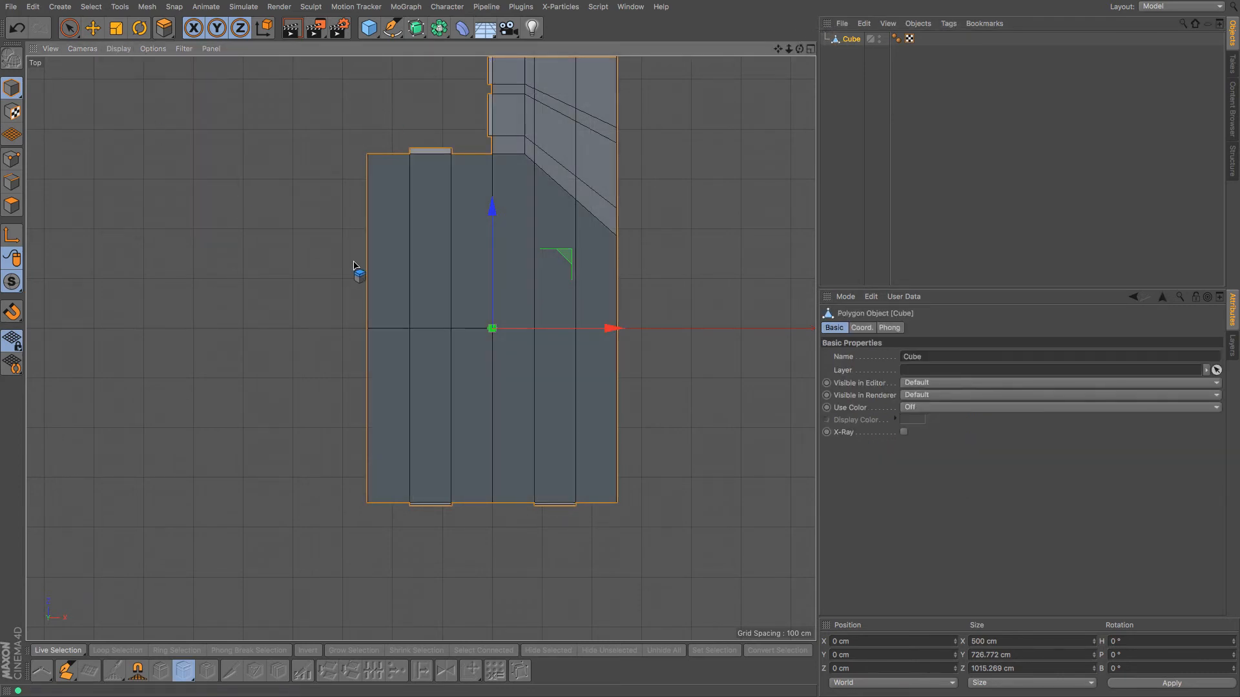
Step: Cut two short lines with Line Cut across the outermost roof strip, one on each side of the ridge, about 100 cm from it
left_click_drag(789, 50, 788, 52)
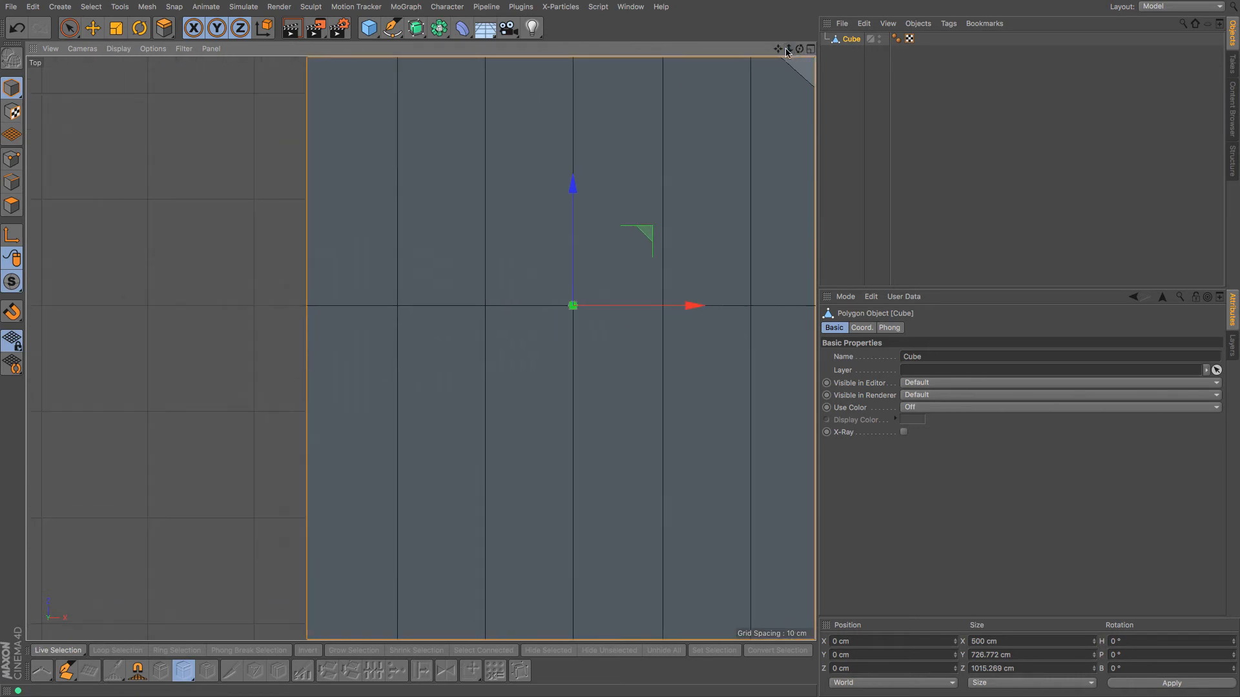
key("m")
key("k")
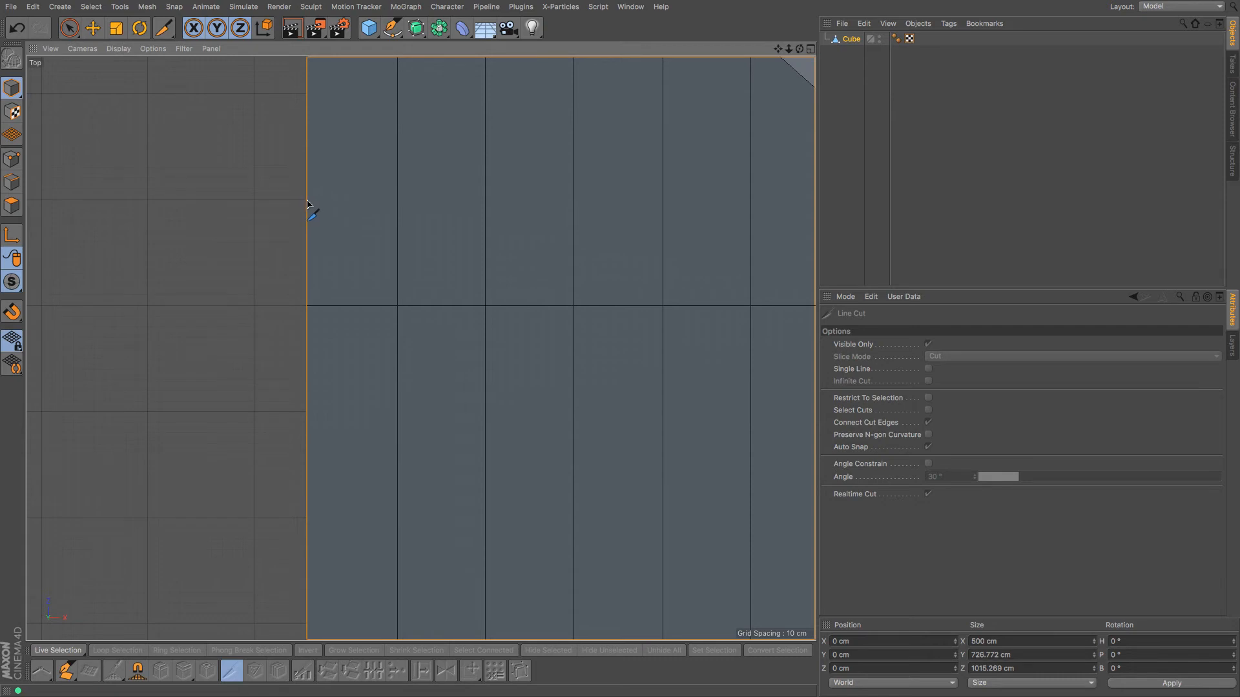
left_click(12, 181)
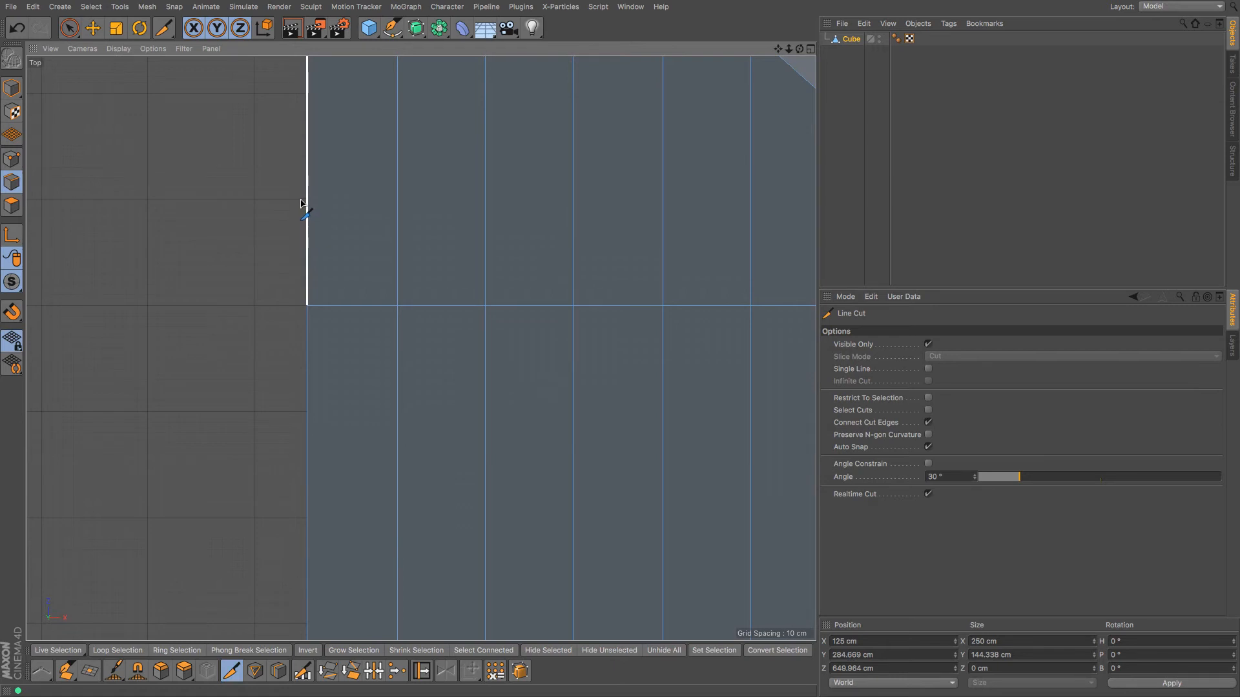
left_click(306, 201)
left_click(398, 201)
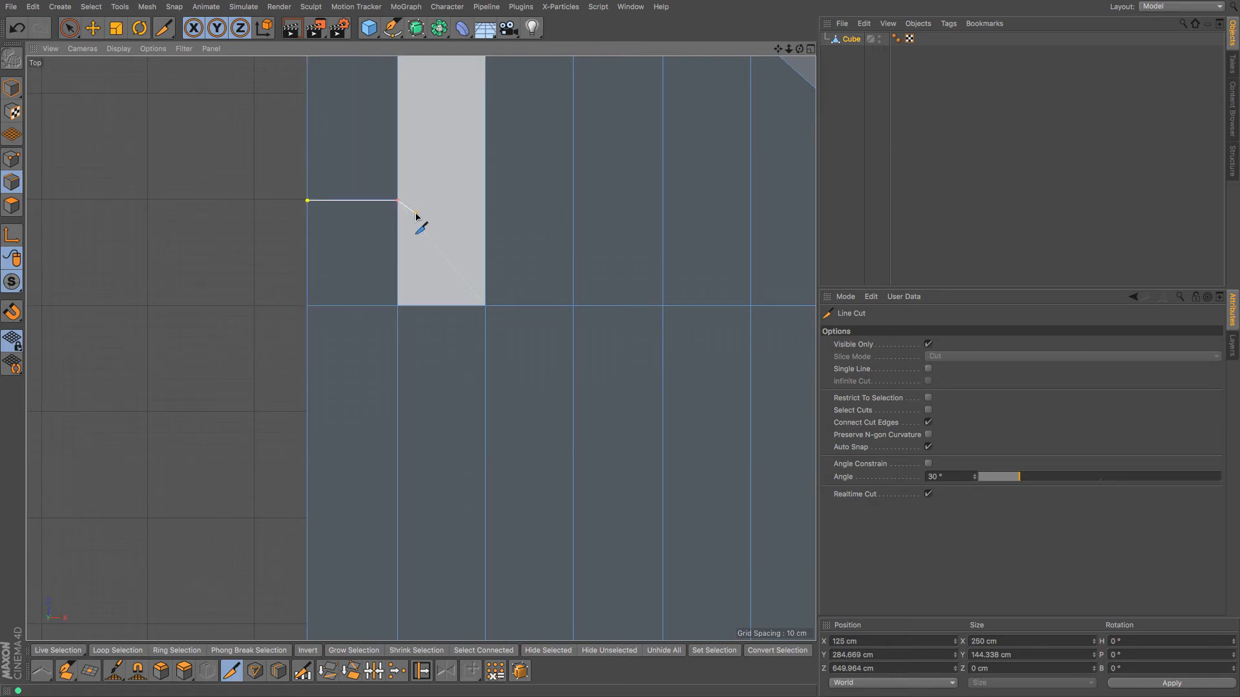
key("Escape")
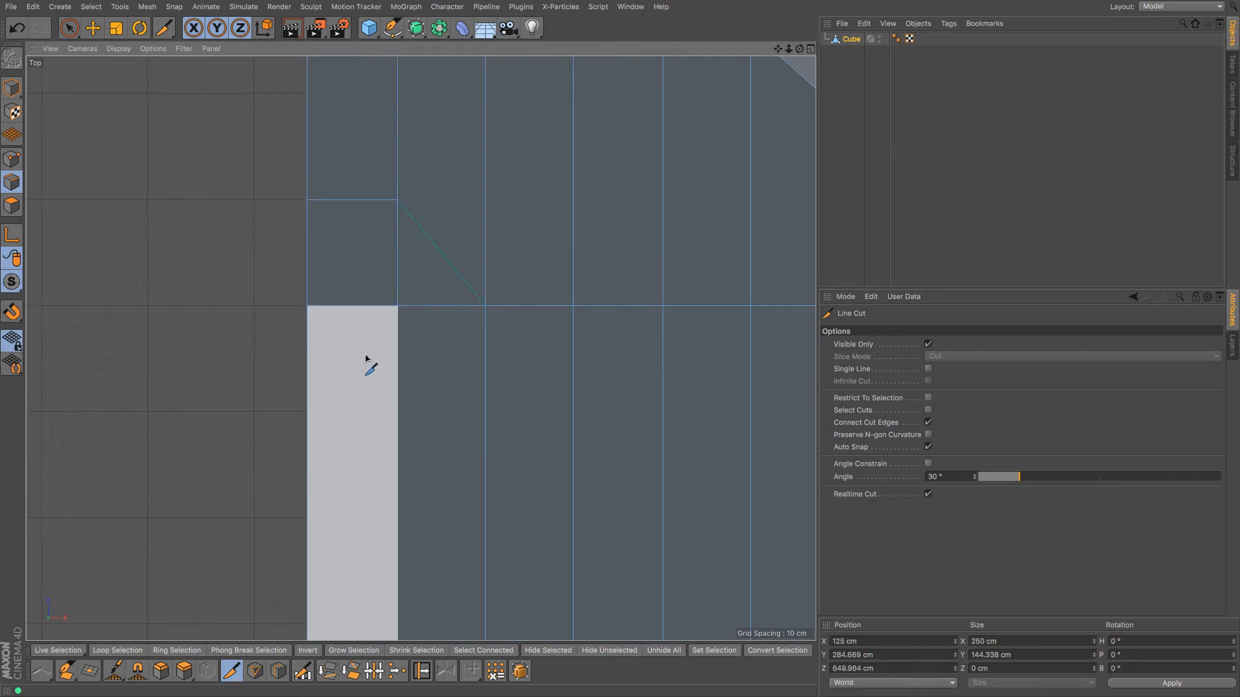
left_click(308, 414)
left_click(395, 416)
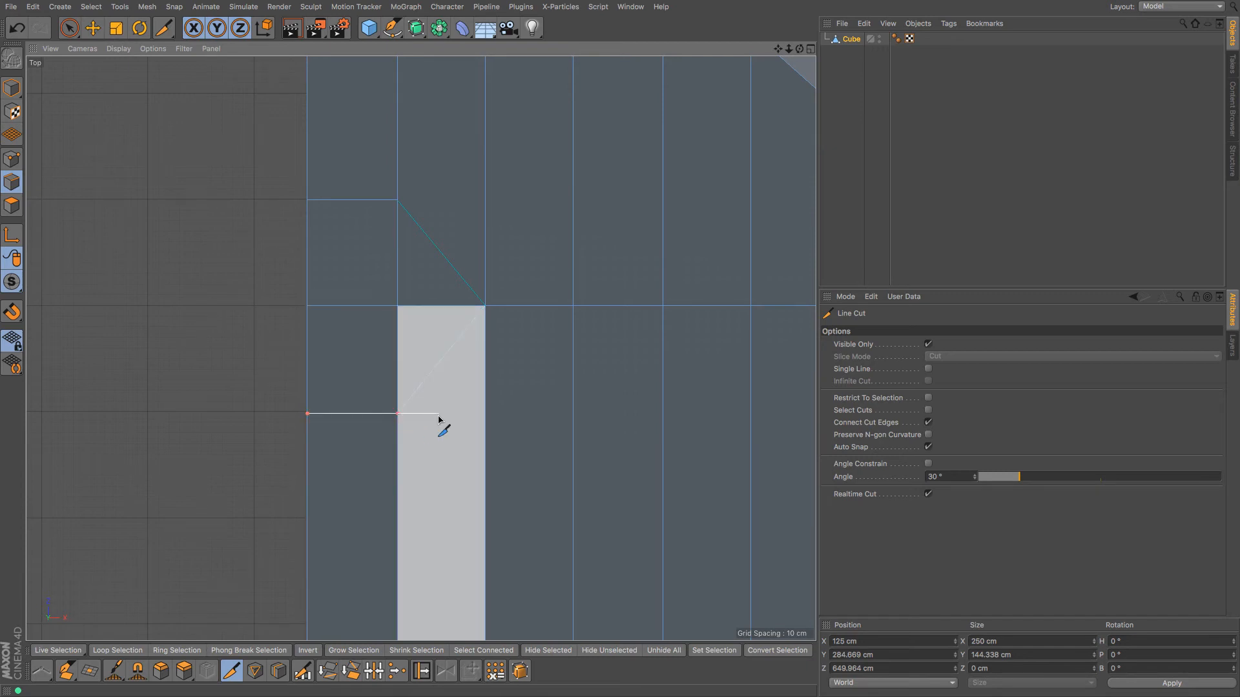
key("Escape")
Step: Select the two cut-out roof polygons astride the ridge at the outer edge and extrude them outward about 148 cm
left_click(12, 206)
left_click(93, 29)
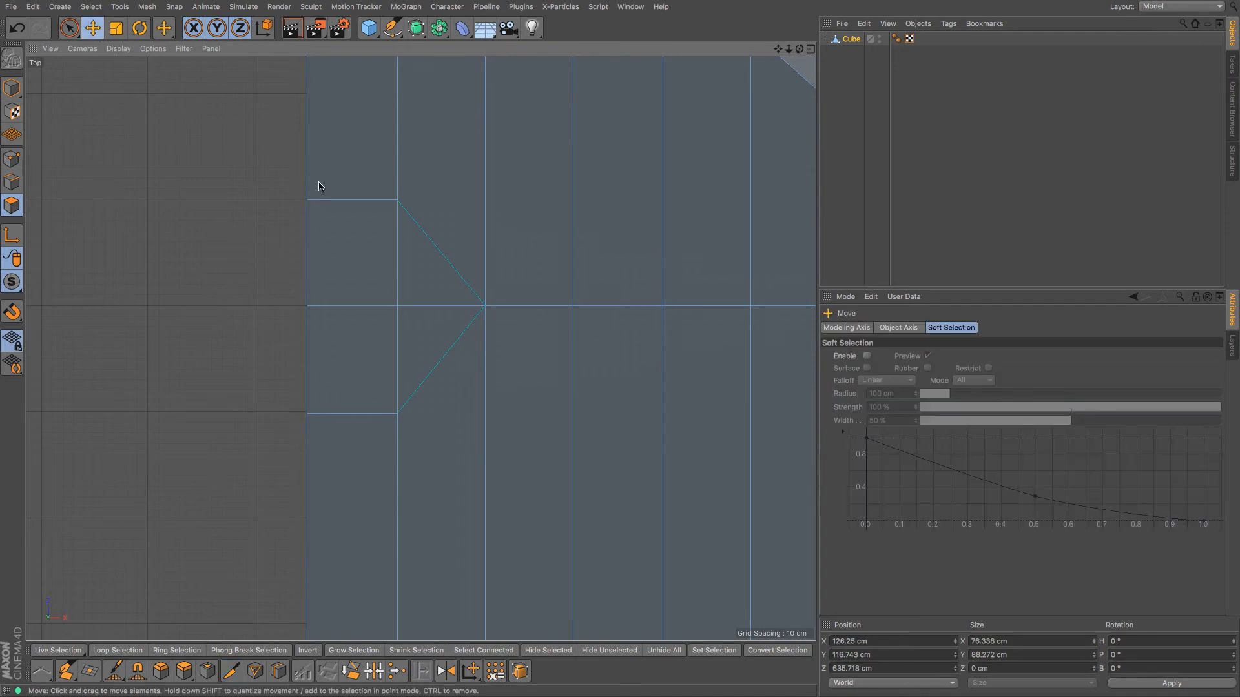
left_click(355, 244)
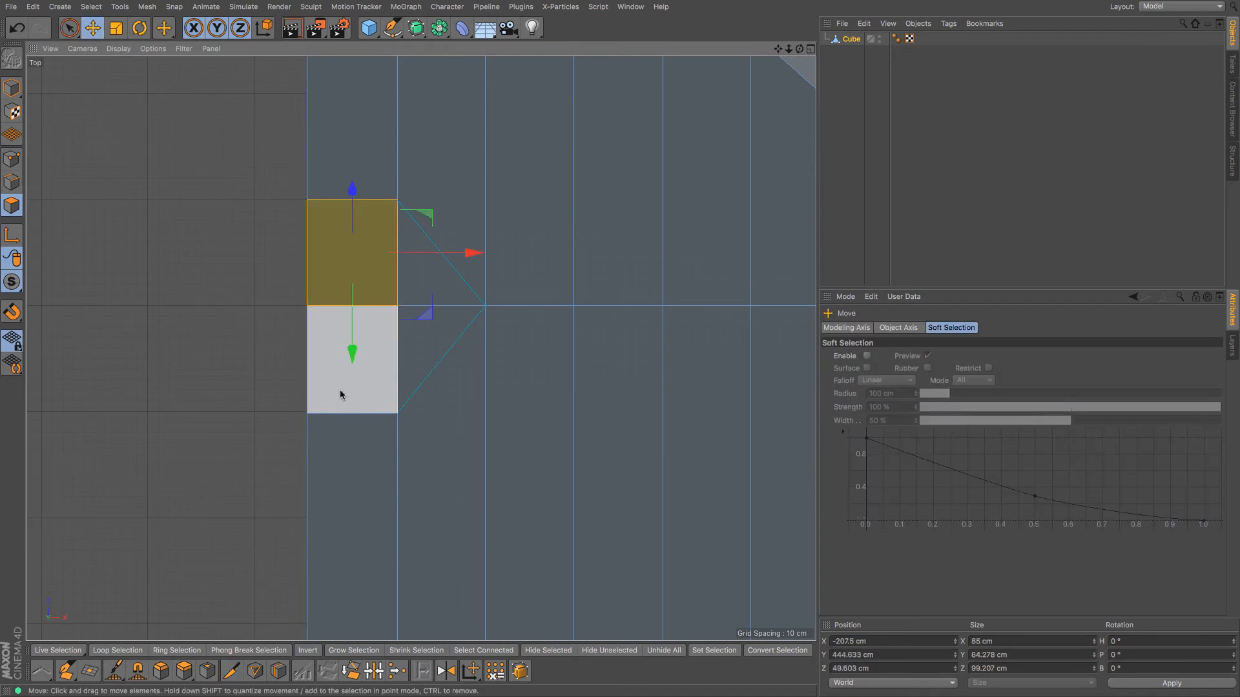
key("F1")
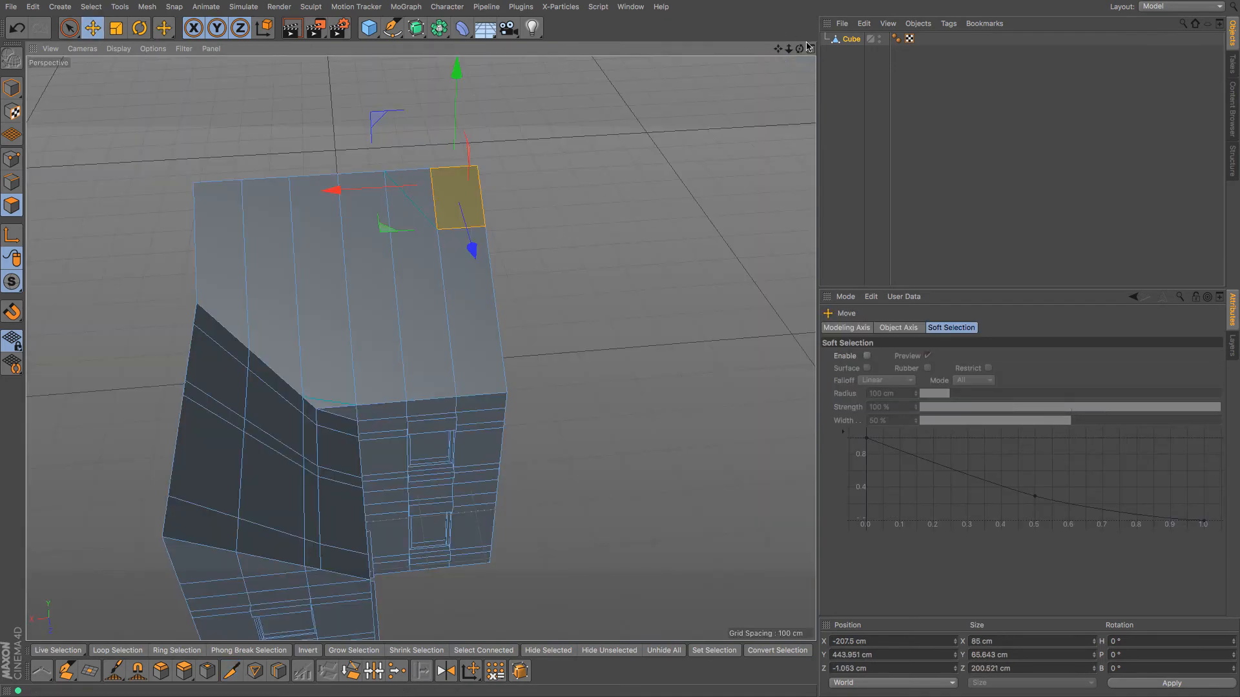
left_click_drag(800, 49, 879, 27)
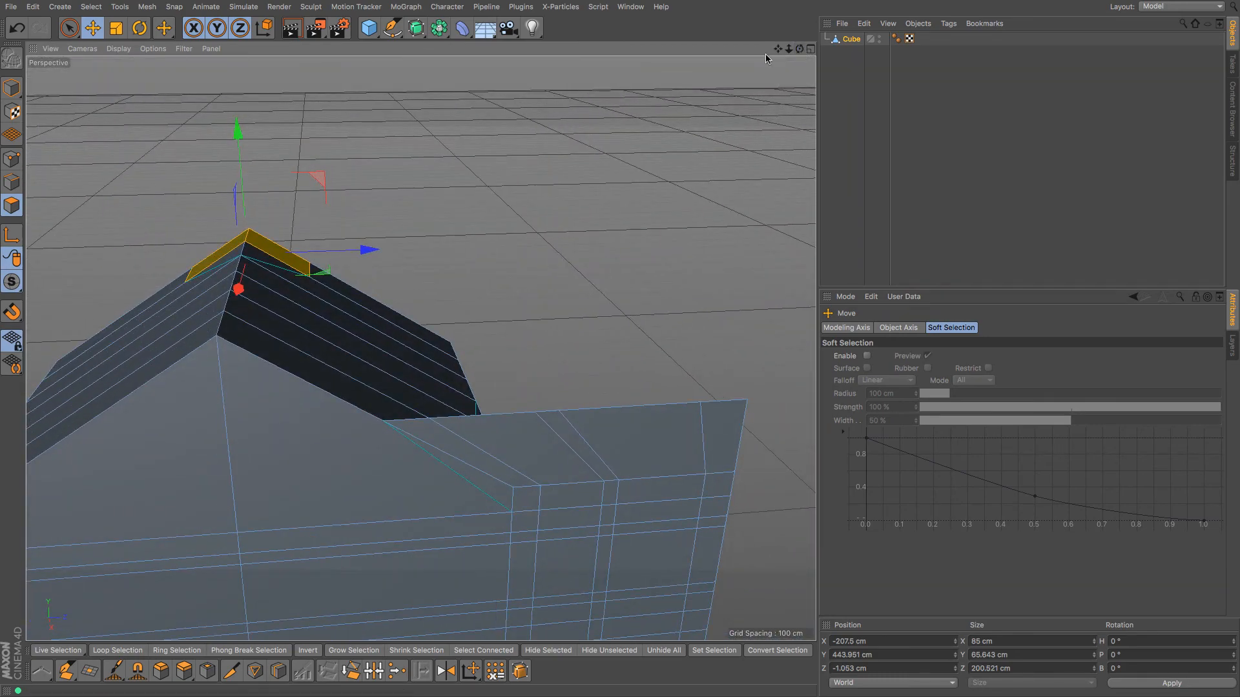
left_click_drag(780, 50, 914, 111)
key("m")
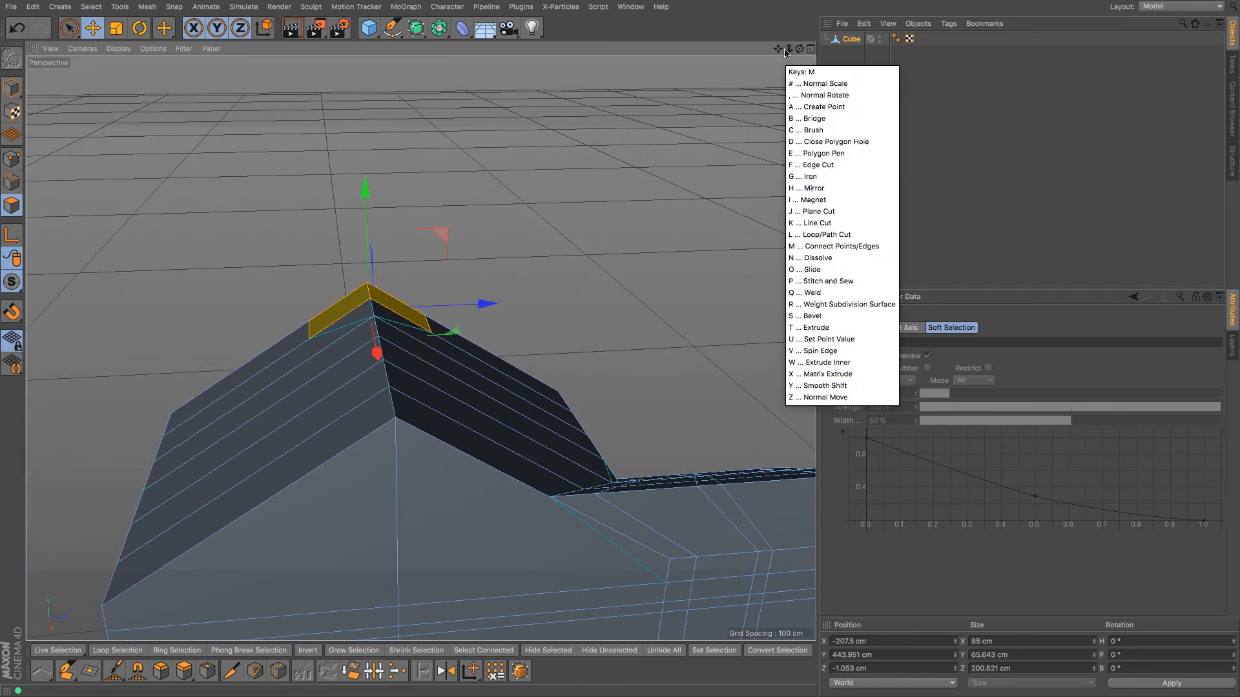
key("t")
left_click_drag(217, 380, 312, 371)
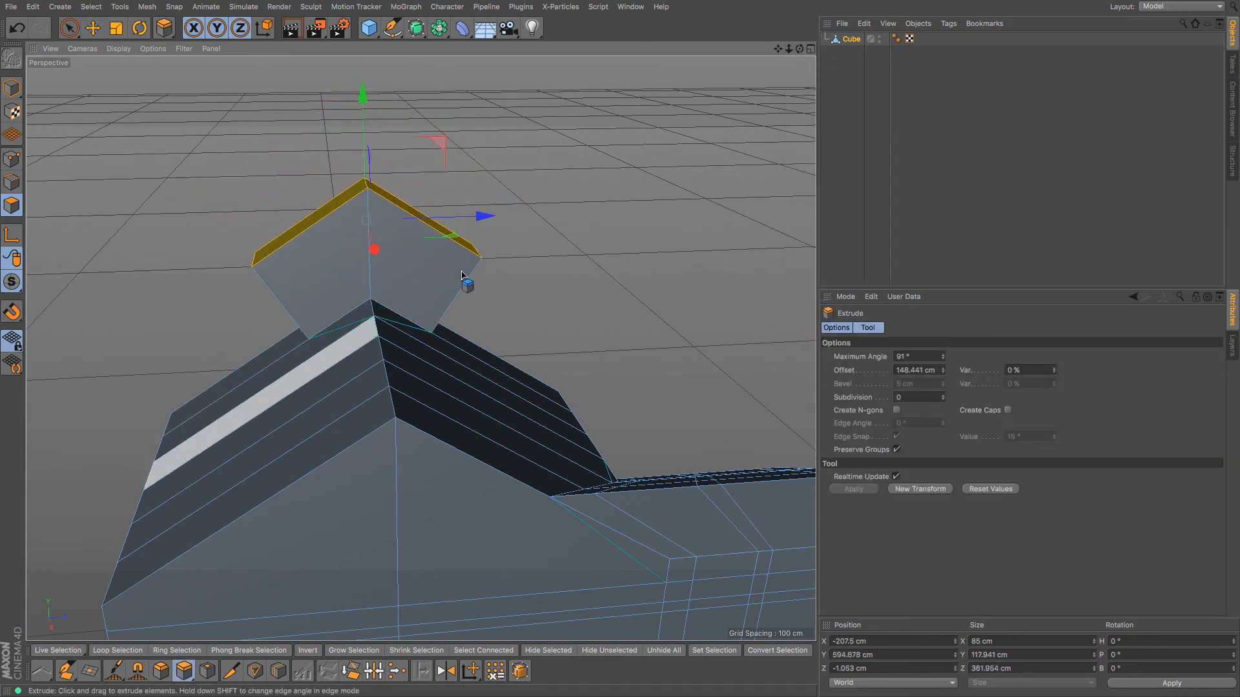
mouse_move(800, 53)
left_mouse_down()
mouse_move(771, 29)
mouse_move(814, 27)
mouse_move(794, 31)
mouse_move(800, 52)
left_mouse_up()
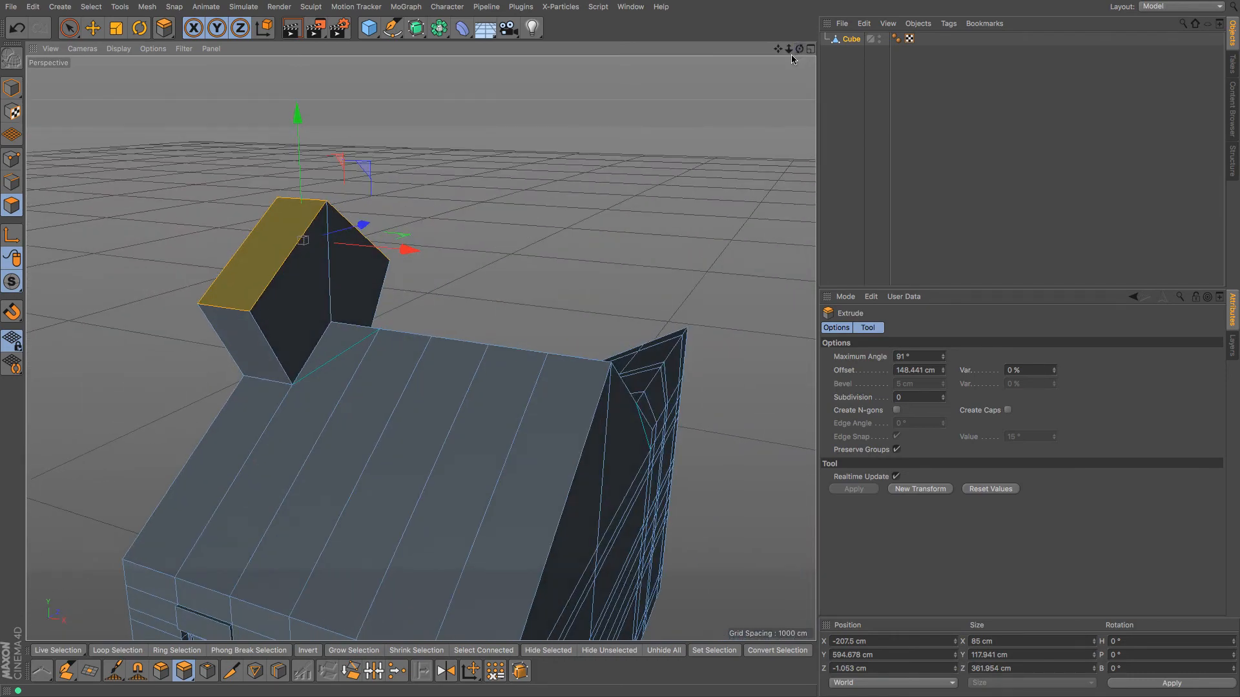
Step: Undo the last chimney extrusion and extrude the two ridge polygons again with a 0 cm offset
key("ctrl+z")
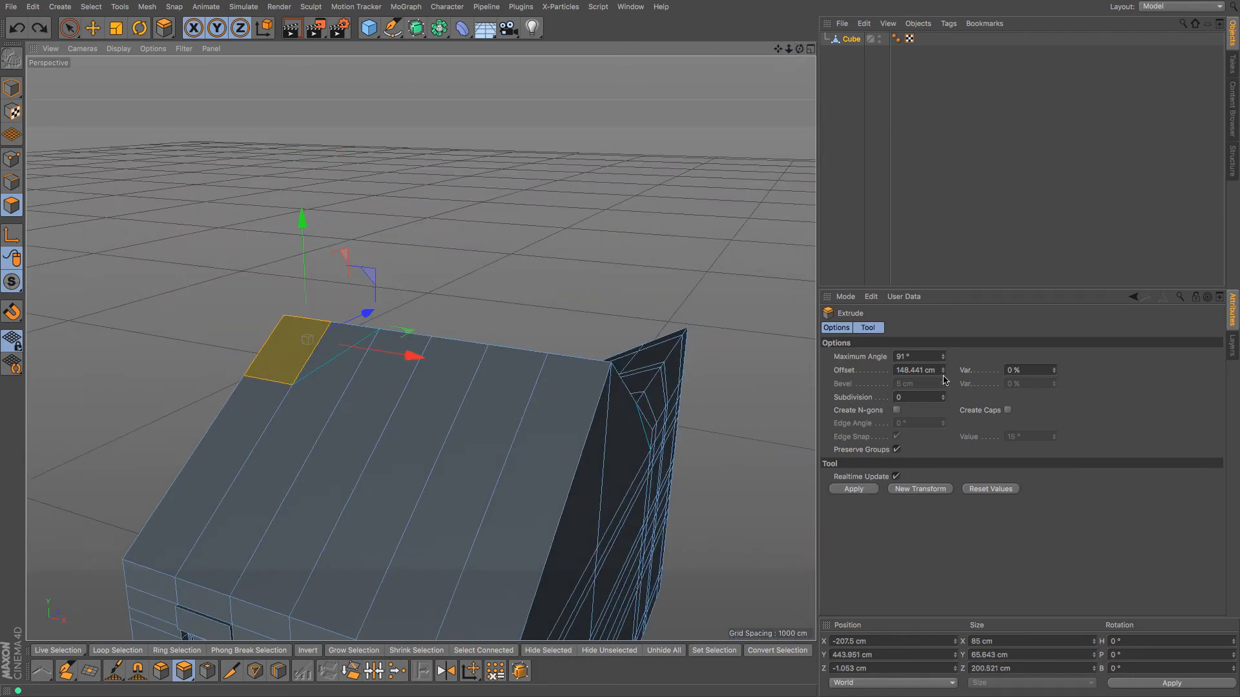
left_click_drag(928, 370, 818, 357)
type("0m")
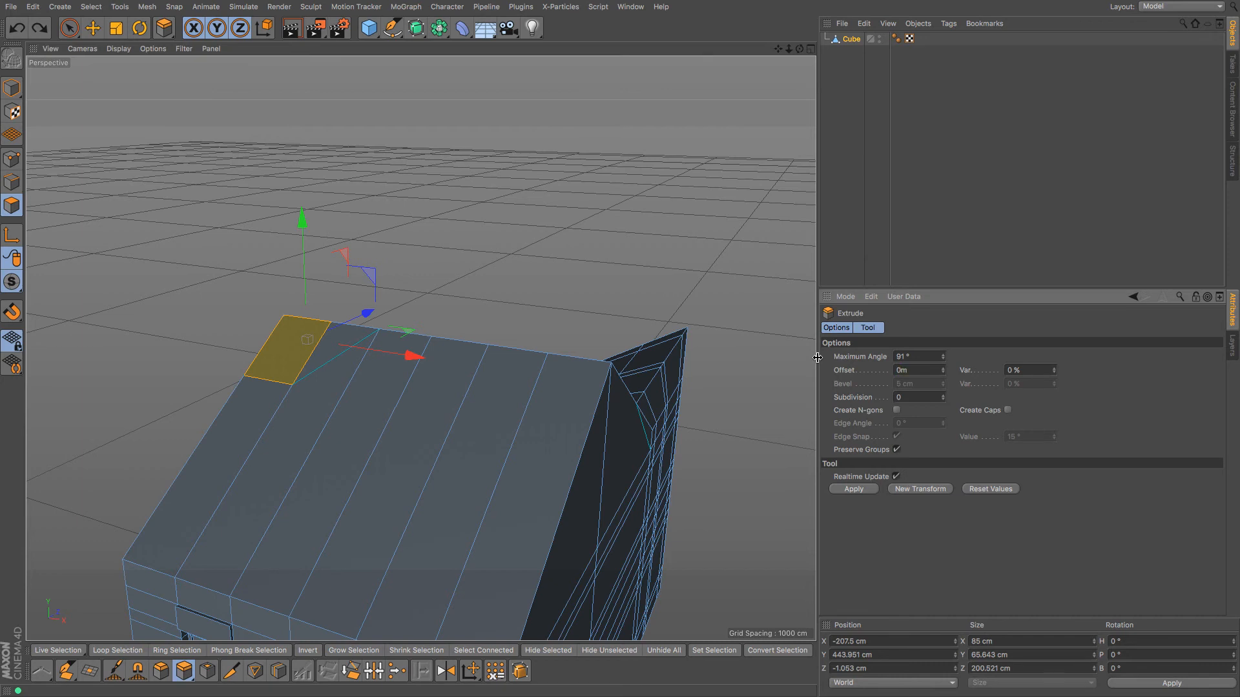
key("Return")
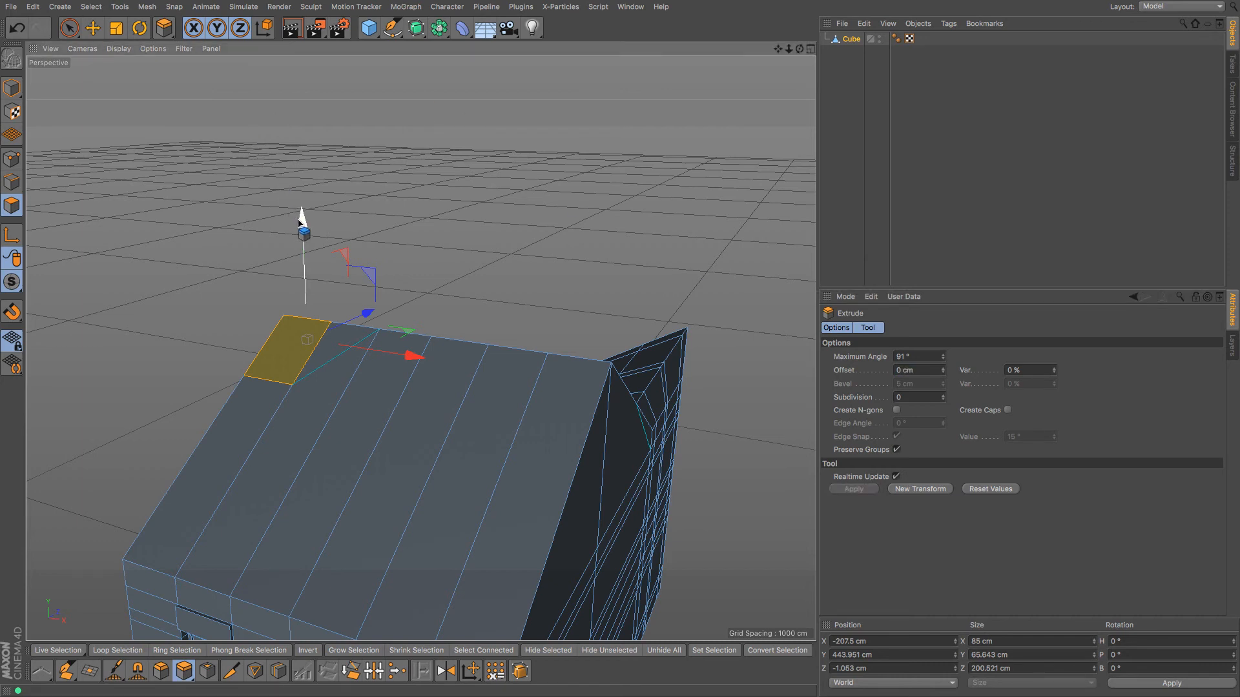
Step: Raise the chimney's two top polygons vertically about 113 cm and scale them flat to 0 cm height
left_click_drag(288, 208, 297, 145)
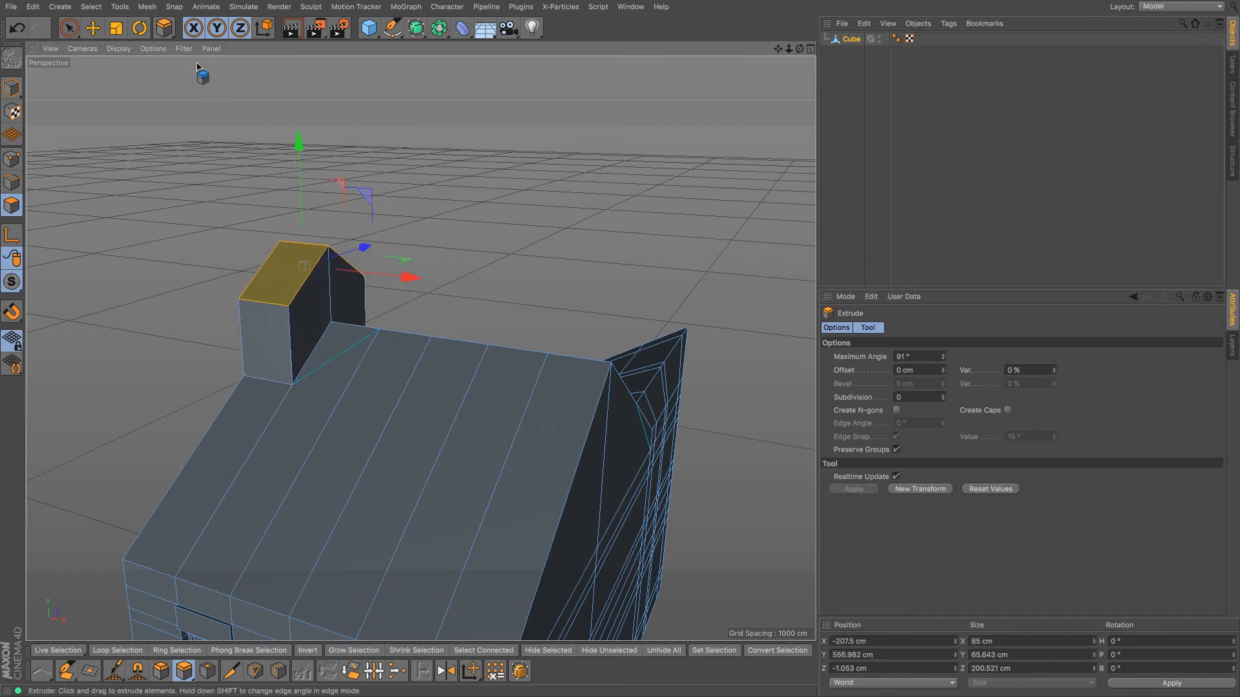
left_click(116, 28)
left_click_drag(295, 139, 318, 272)
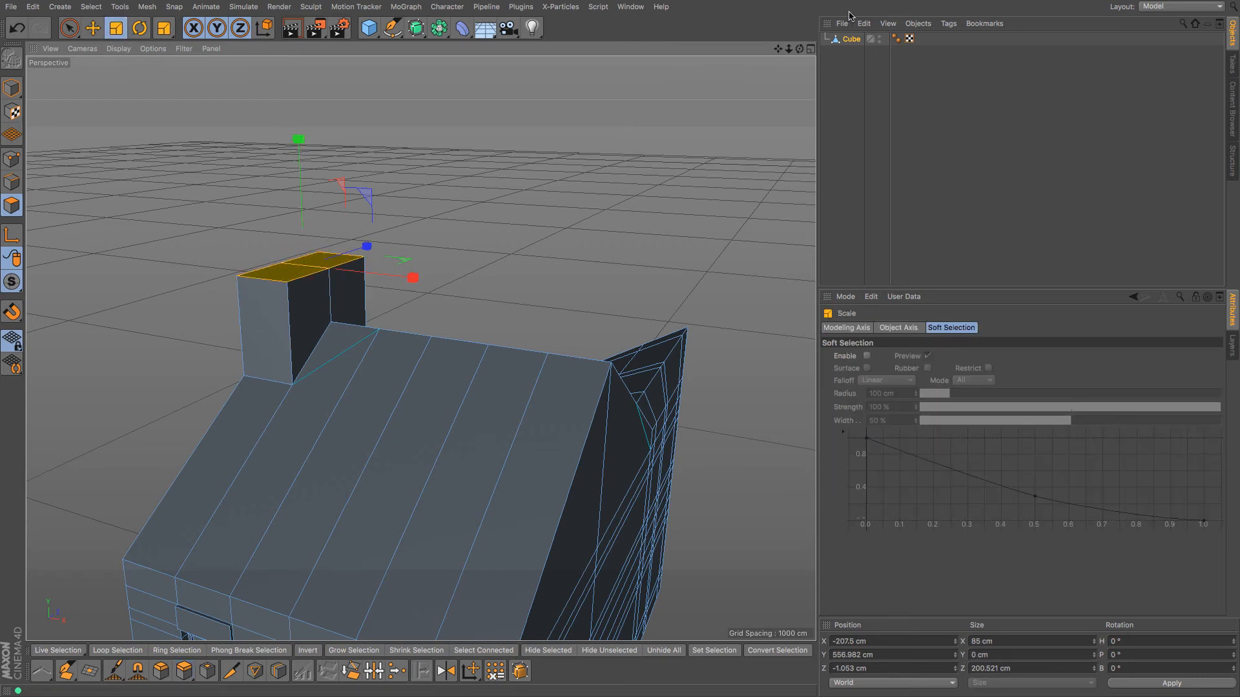
Step: Inner-extrude the chimney top outward about 5.3 cm and shift it about 5.5 cm along X, flush with the gable wall
left_click_drag(799, 50, 420, 348)
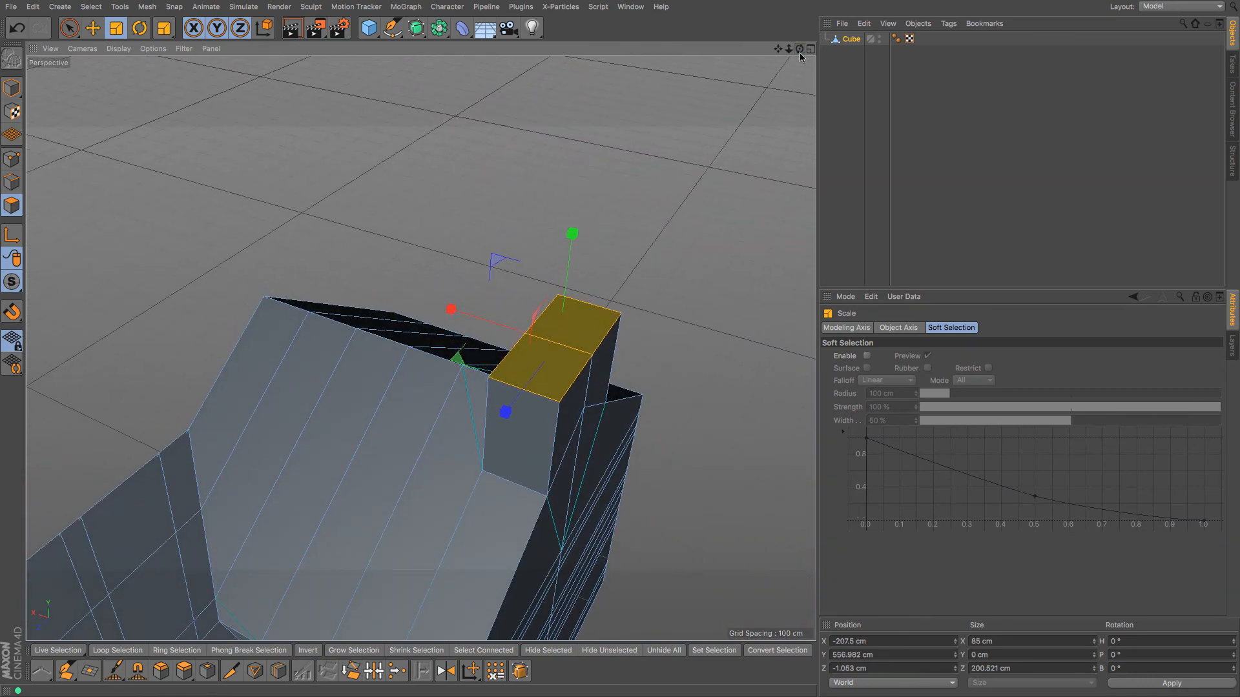
key("m")
key("w")
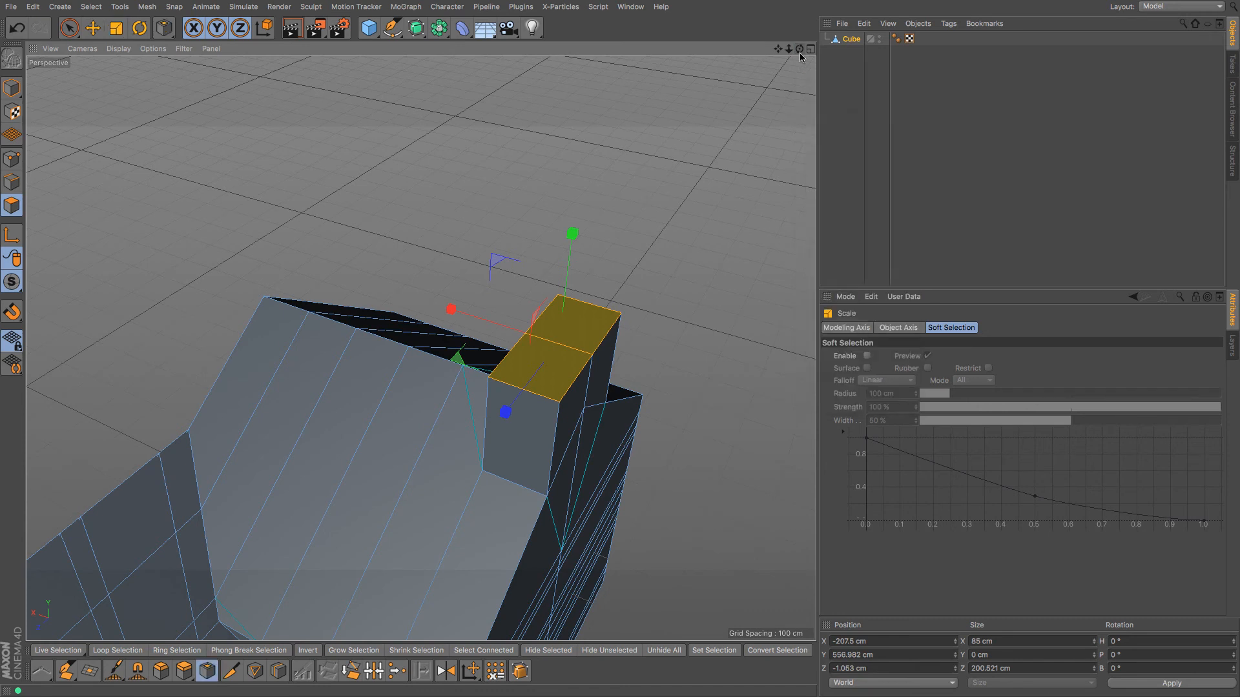
left_click_drag(558, 343, 572, 343)
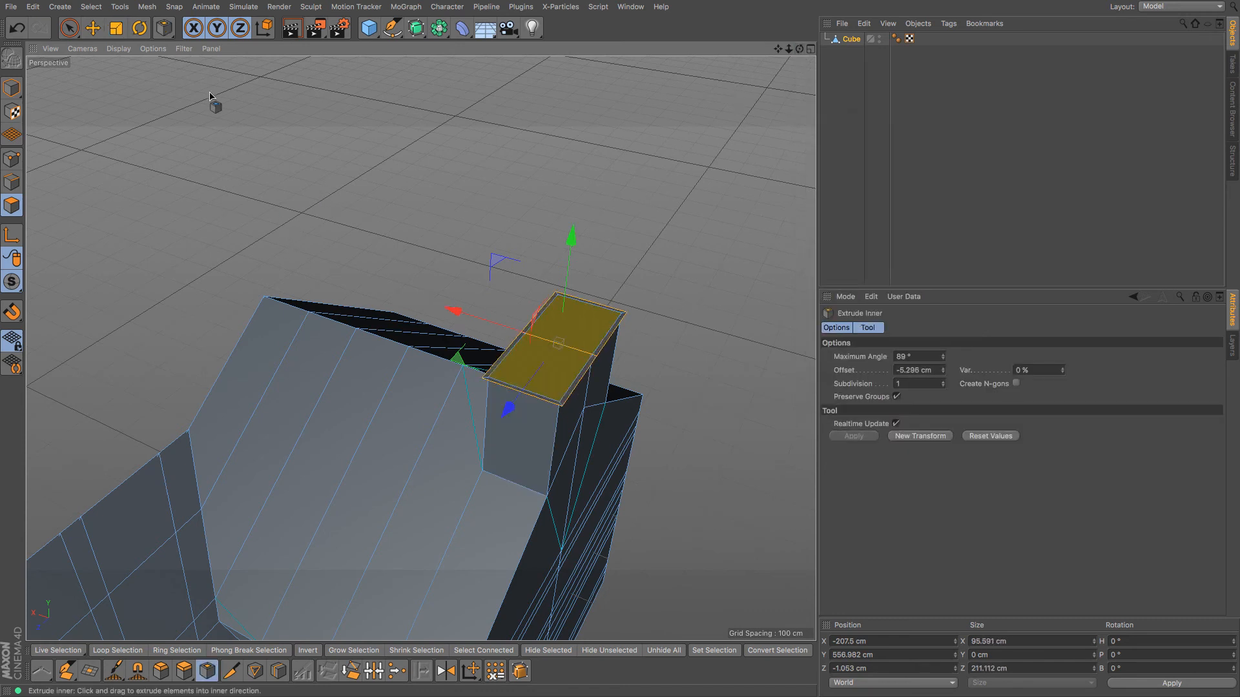
left_click(100, 37)
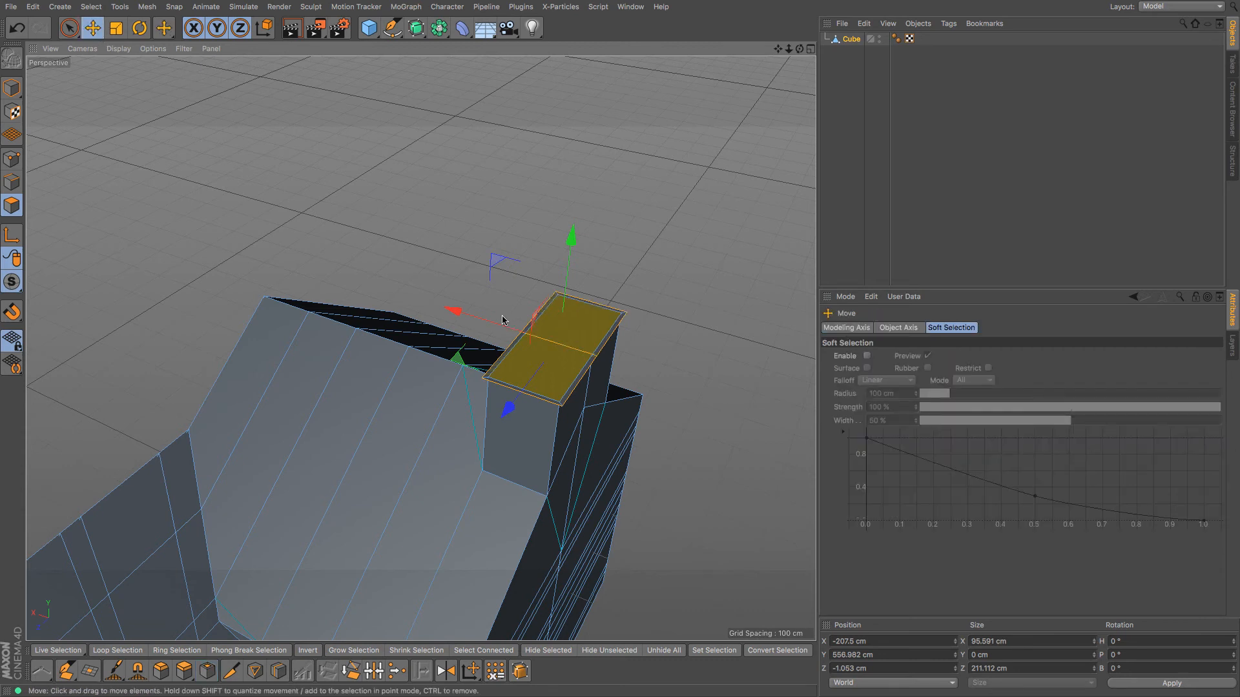
scroll(658, 350, "up", 2)
scroll(555, 310, "up", 3)
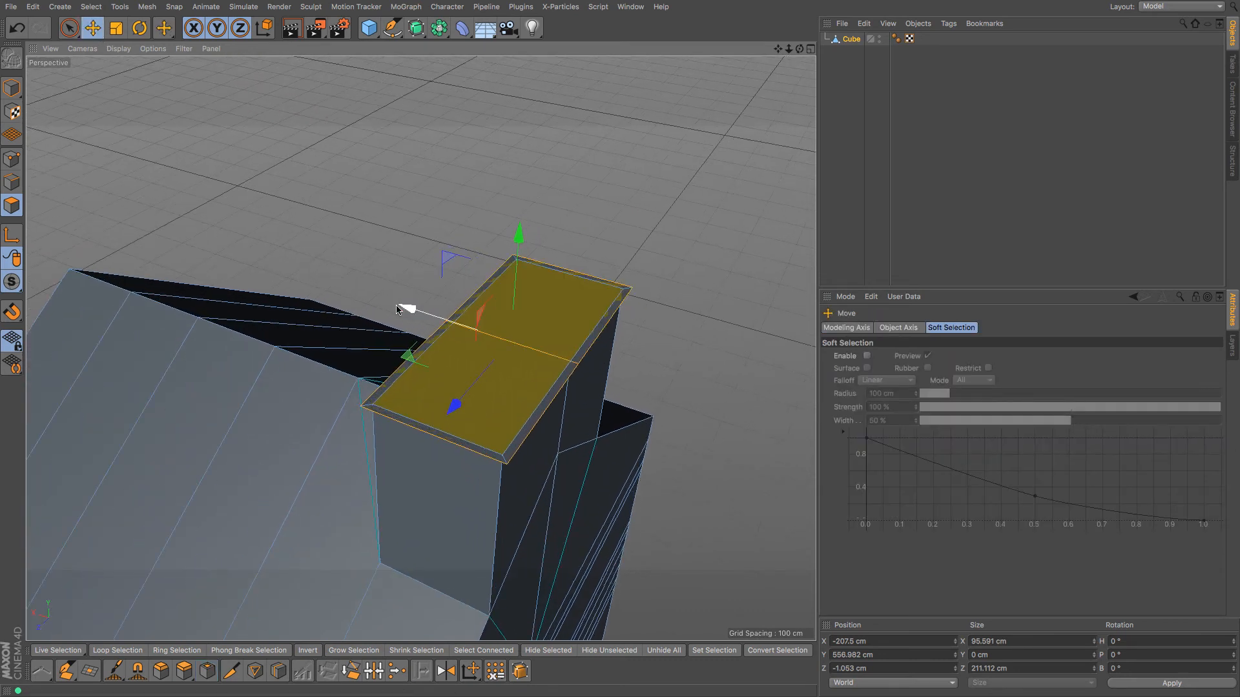
left_click_drag(410, 311, 403, 311)
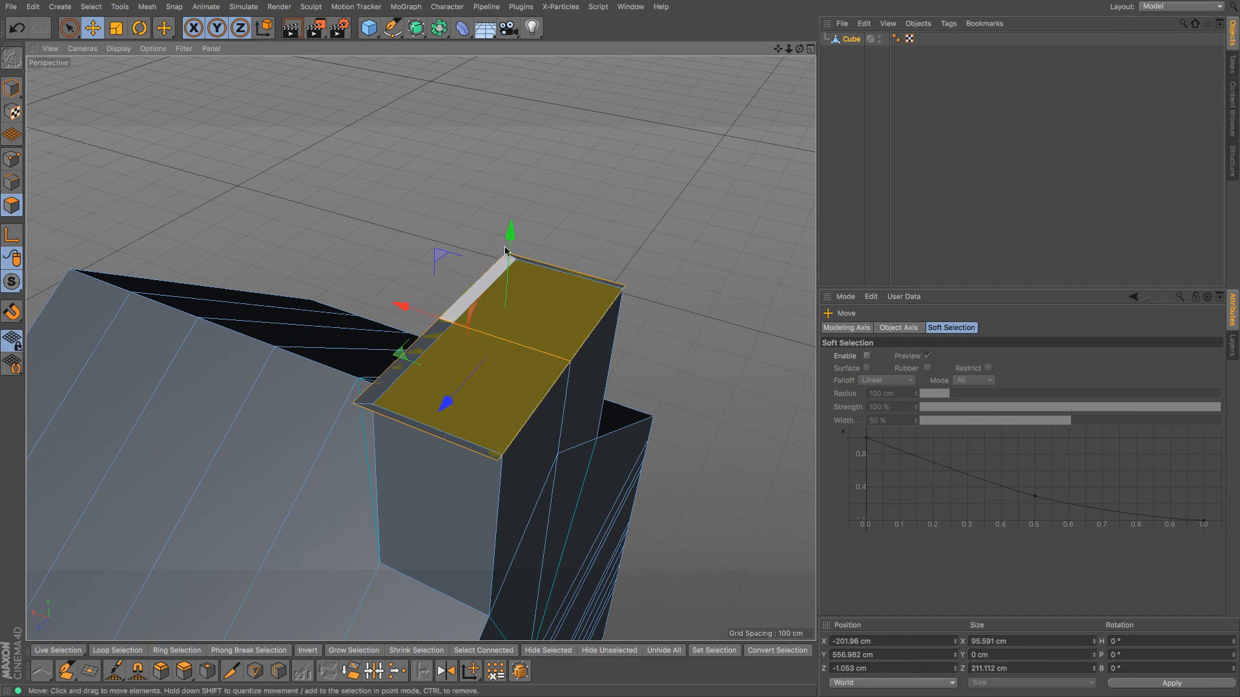
Step: Extrude the chimney cap upward about 9.4 cm and inset its top polygons about 3.9 cm
key("m")
key("t")
mouse_move(645, 245)
left_mouse_down()
mouse_move(675, 245)
mouse_move(652, 241)
left_mouse_up()
key("m")
key("w")
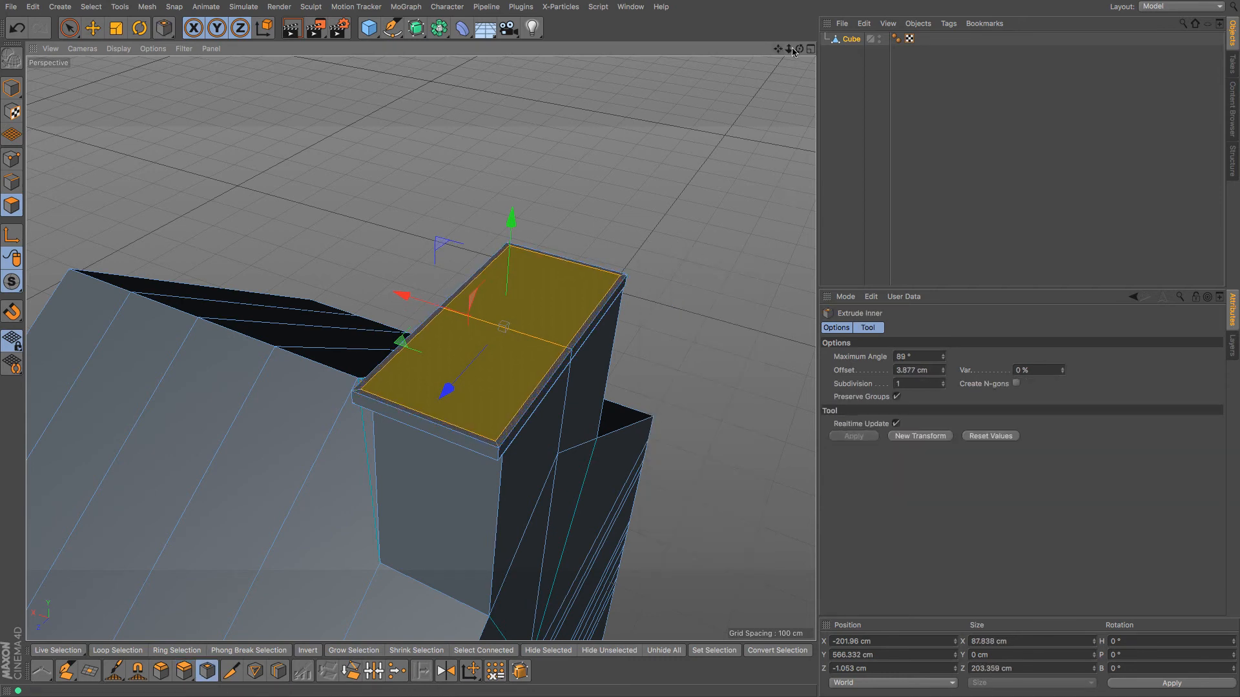
Step: Select the highest corner polygon at the outer end of the rear extension's roof and extrude it with a 0 cm offset
left_click_drag(793, 52, 698, 87)
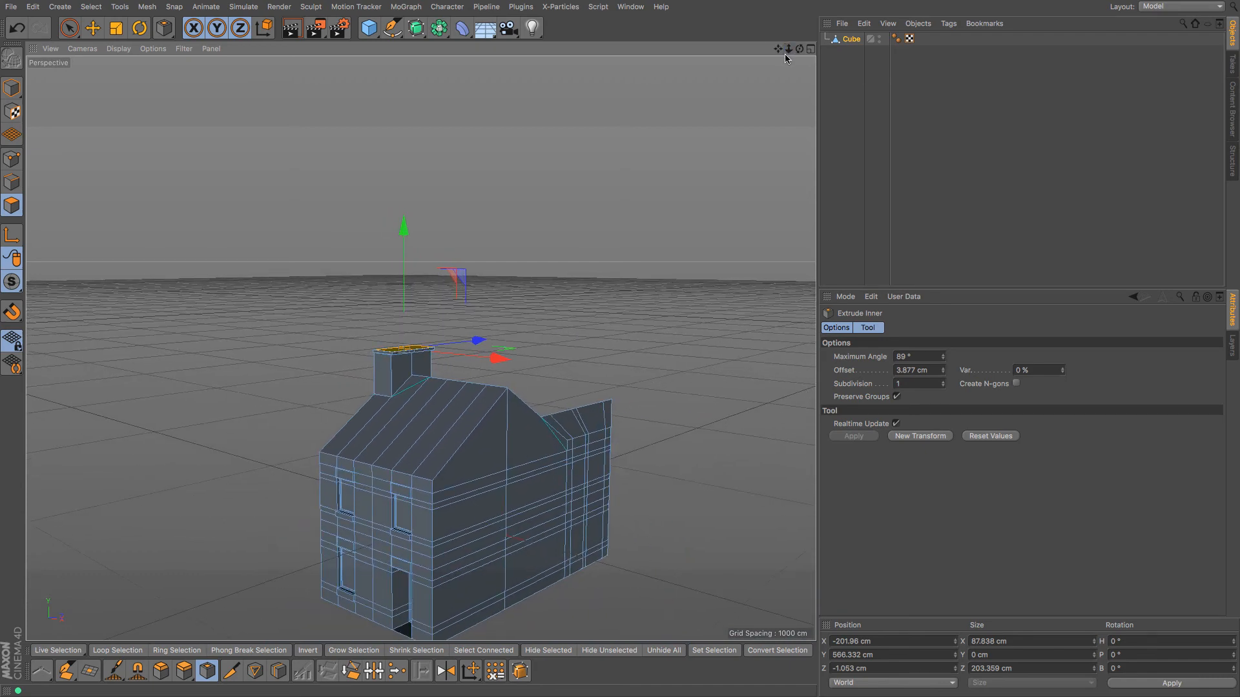
left_click_drag(779, 49, 839, 3)
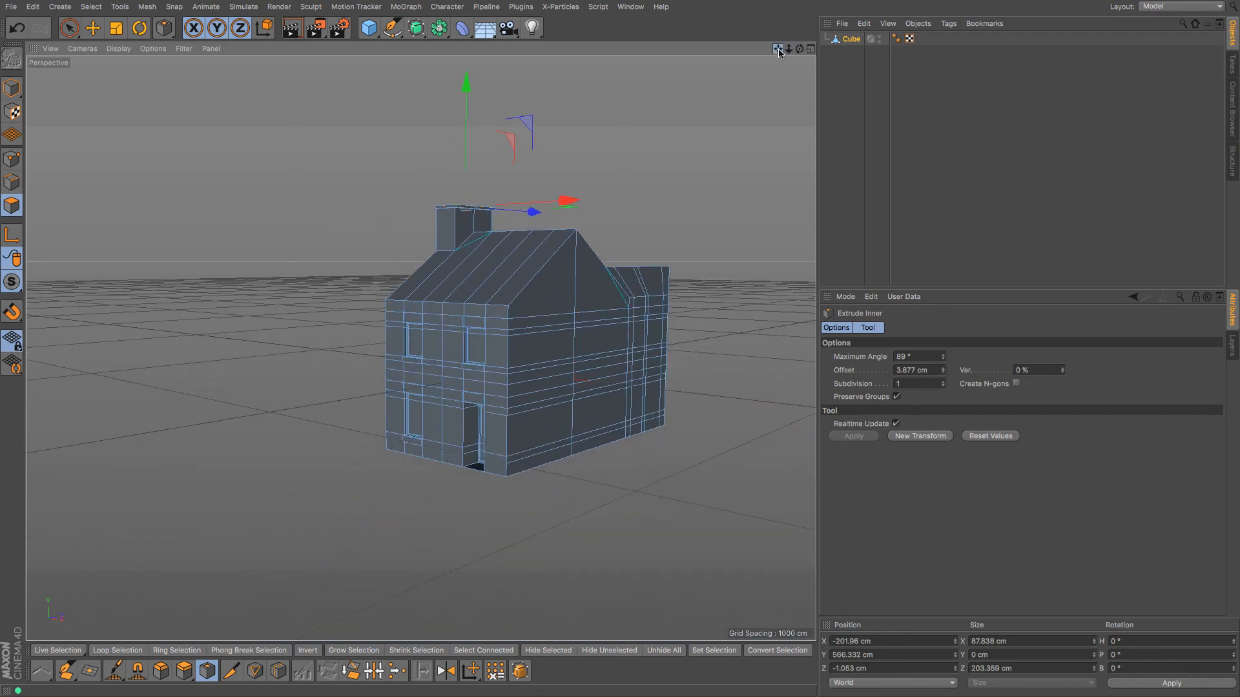
left_click_drag(799, 49, 549, 140)
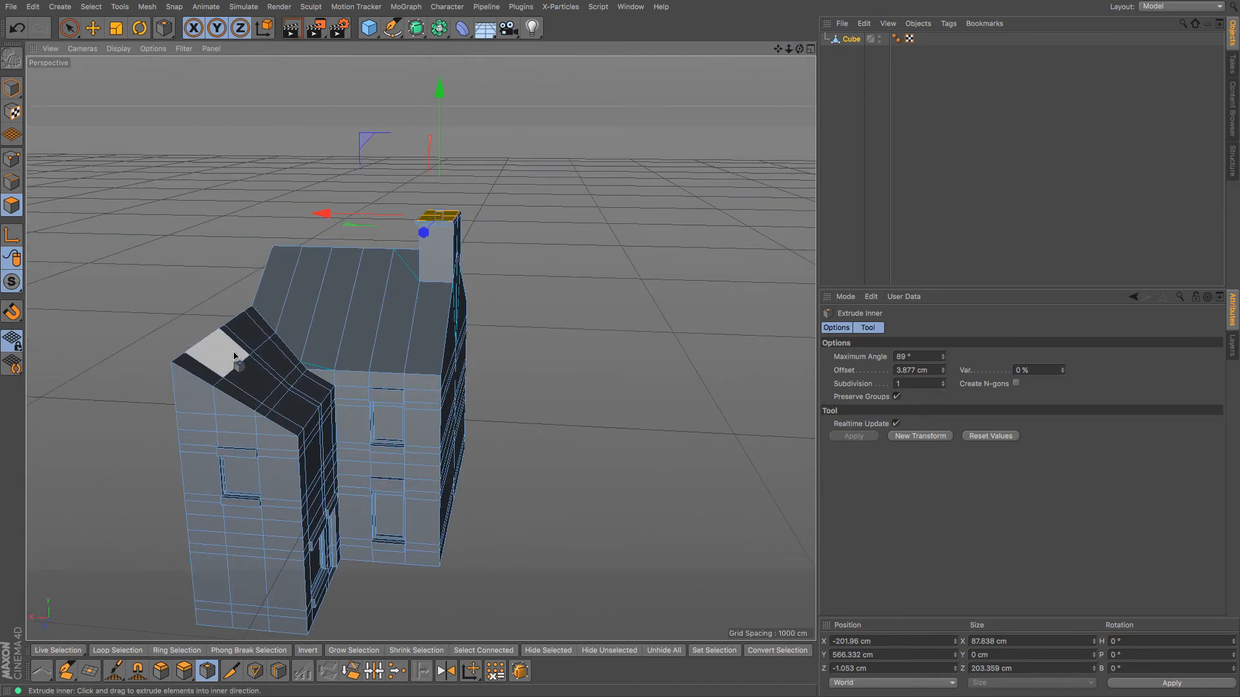
left_click(93, 27)
left_click(193, 368)
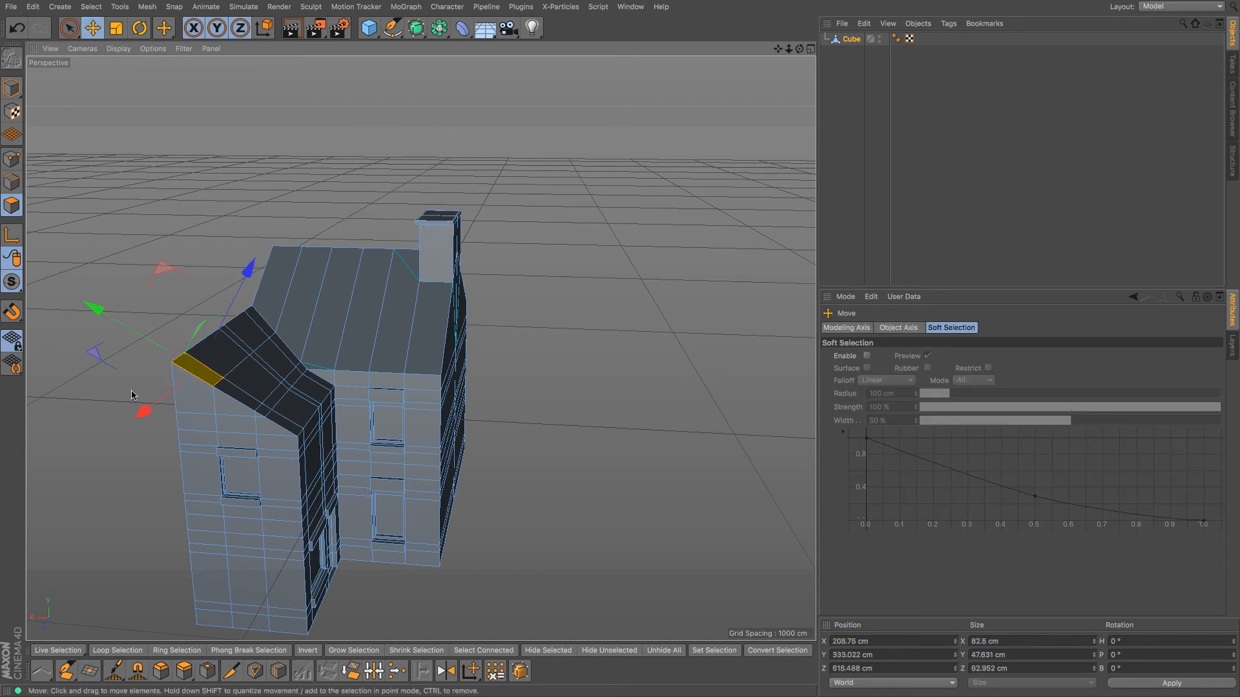
key("m")
key("t")
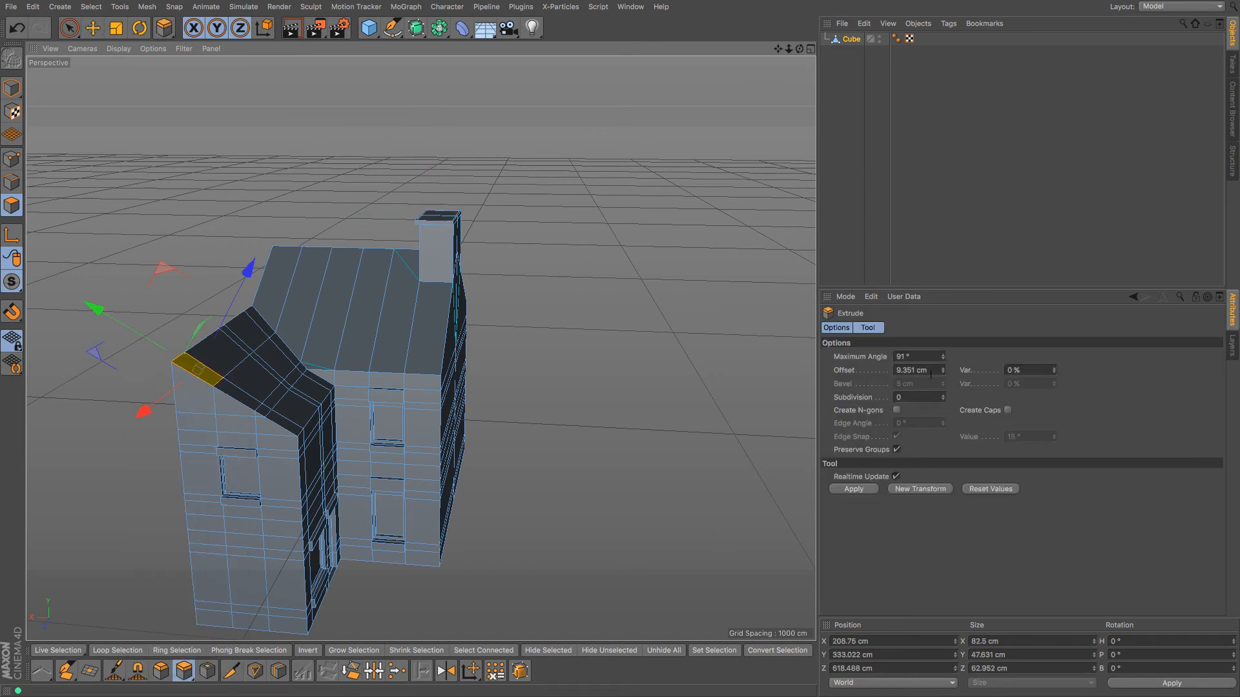
left_click(917, 370)
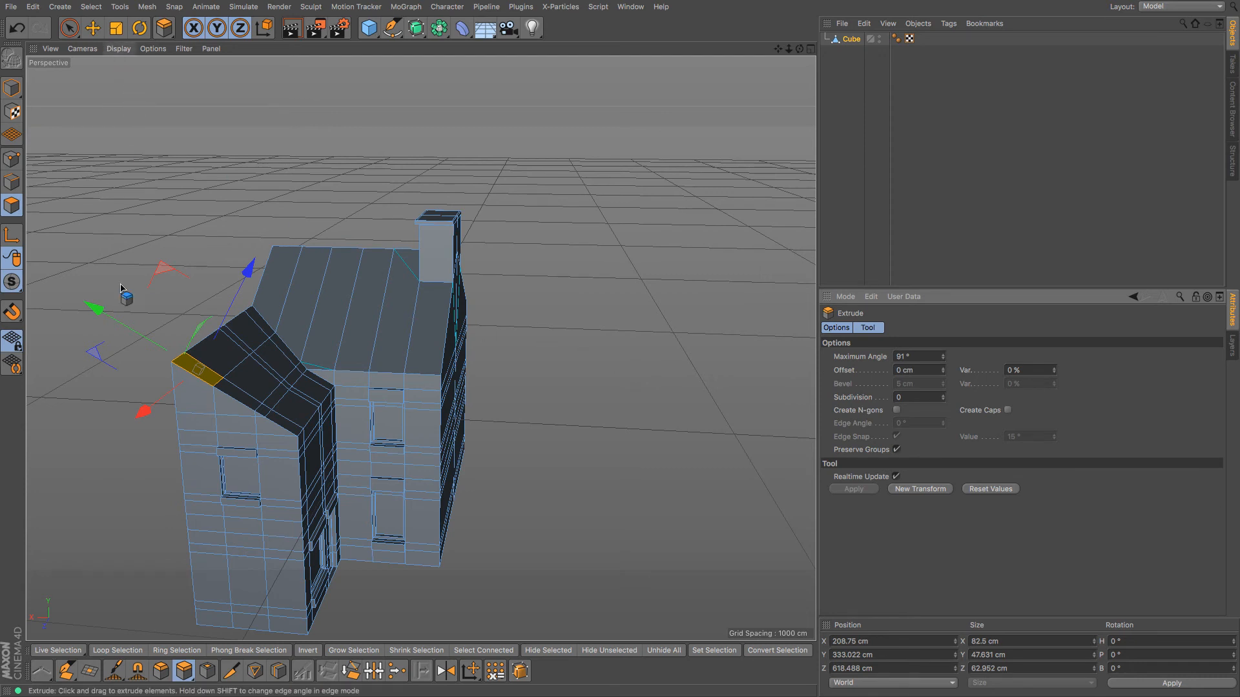
Step: Try to move the extruded corner polygon of the extension roof along its own tilted axis
left_click(13, 88)
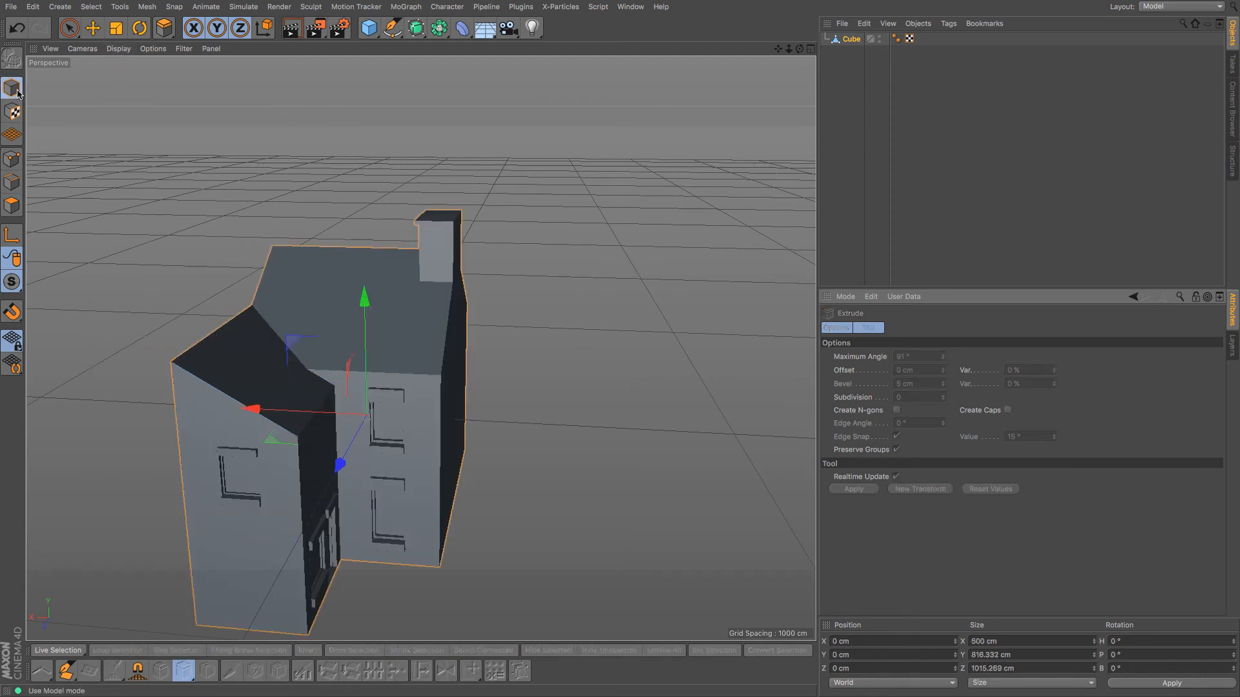
left_click(12, 207)
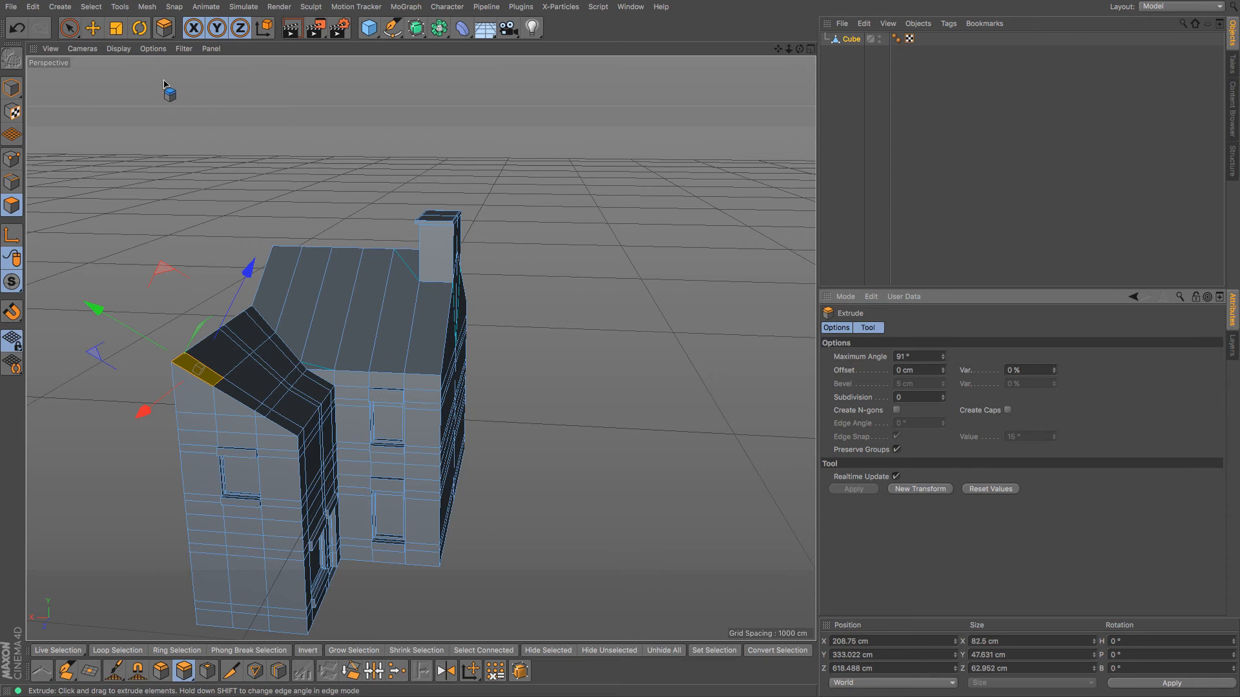
left_click(94, 28)
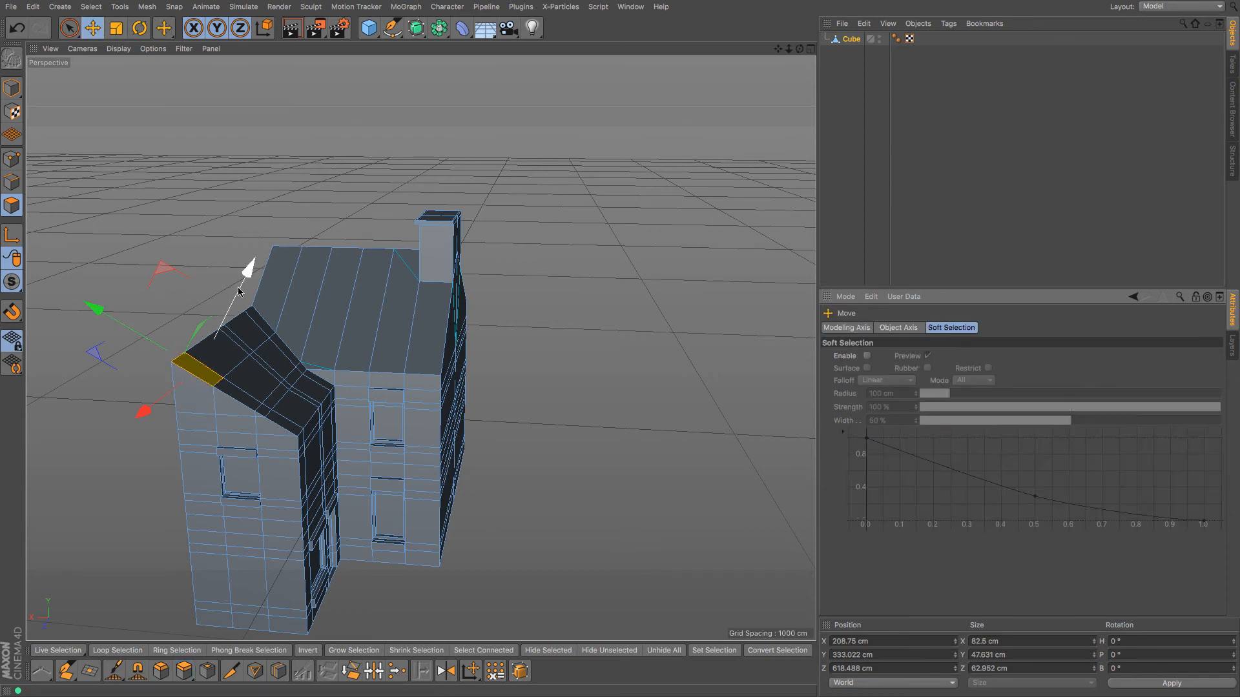
left_click_drag(248, 269, 304, 239)
key("ctrl+z")
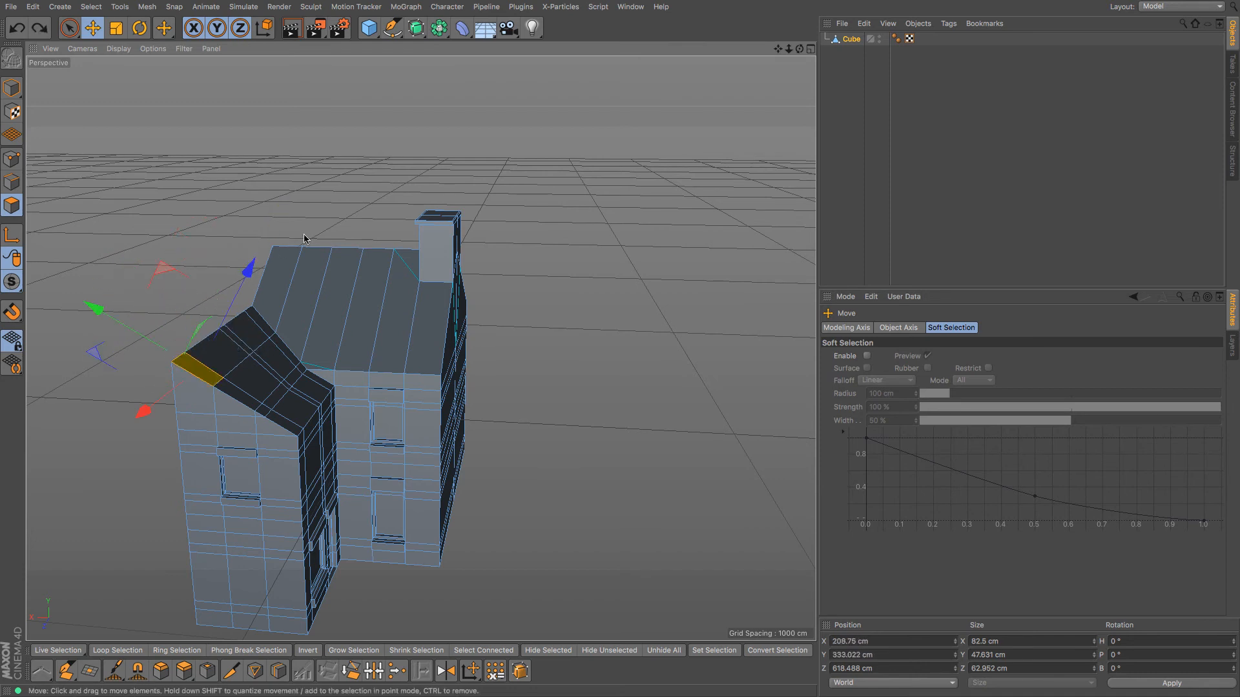
Step: Set the Move tool's modeling axis orientation to World
left_click(884, 328)
left_click(858, 330)
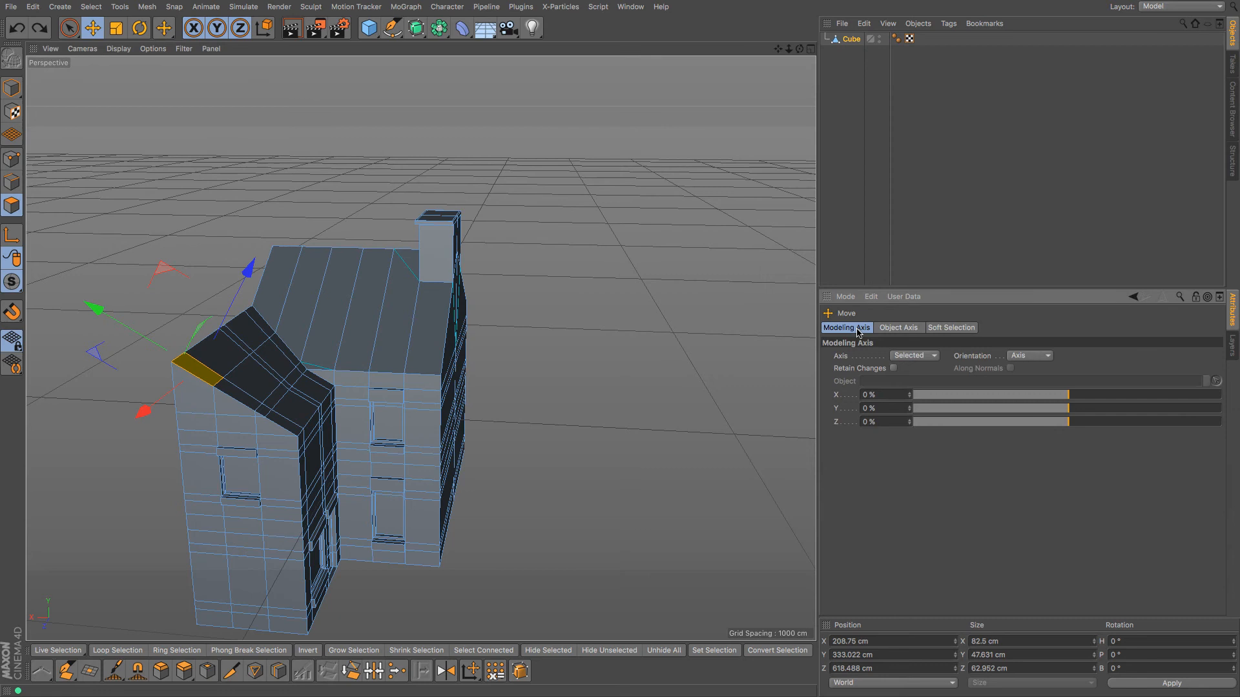
left_click(1033, 356)
left_click(1038, 380)
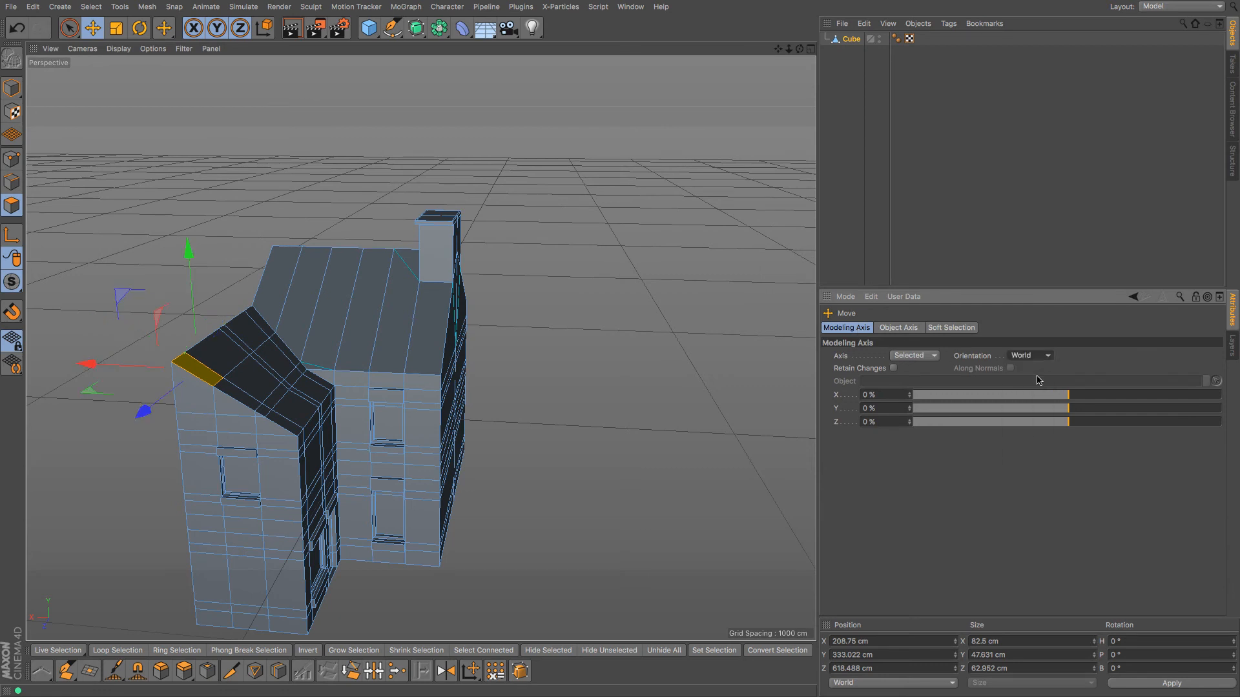
left_click(1029, 356)
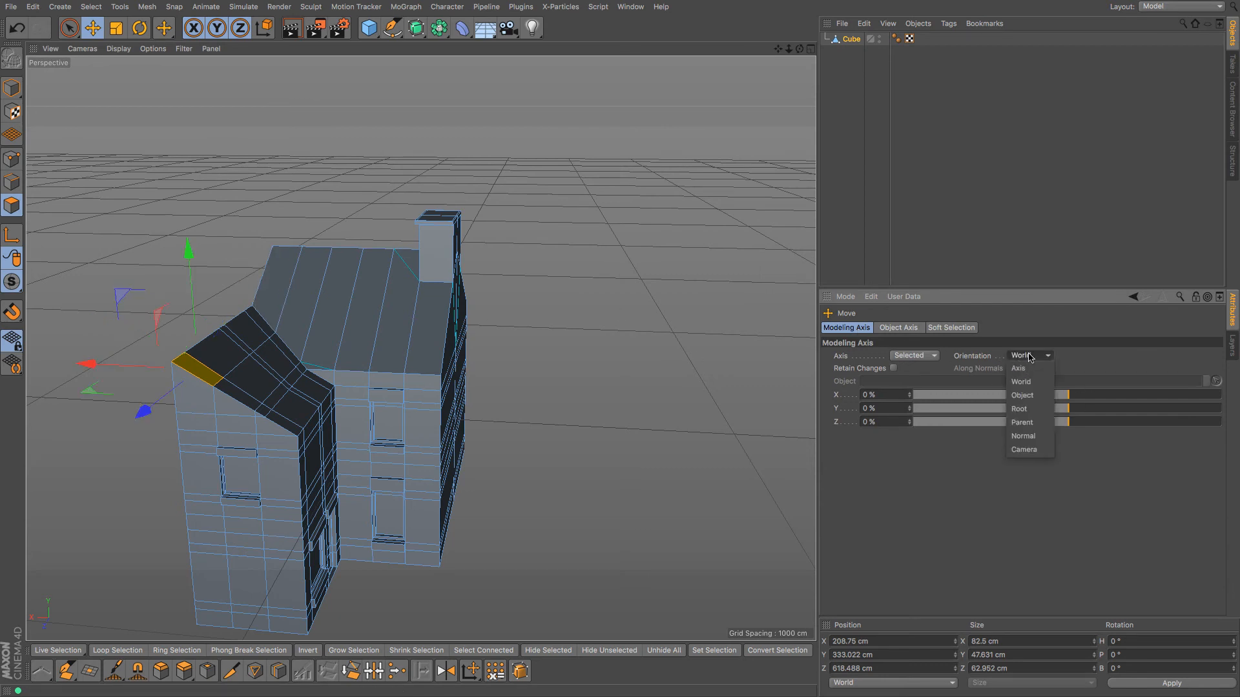
left_click(1030, 369)
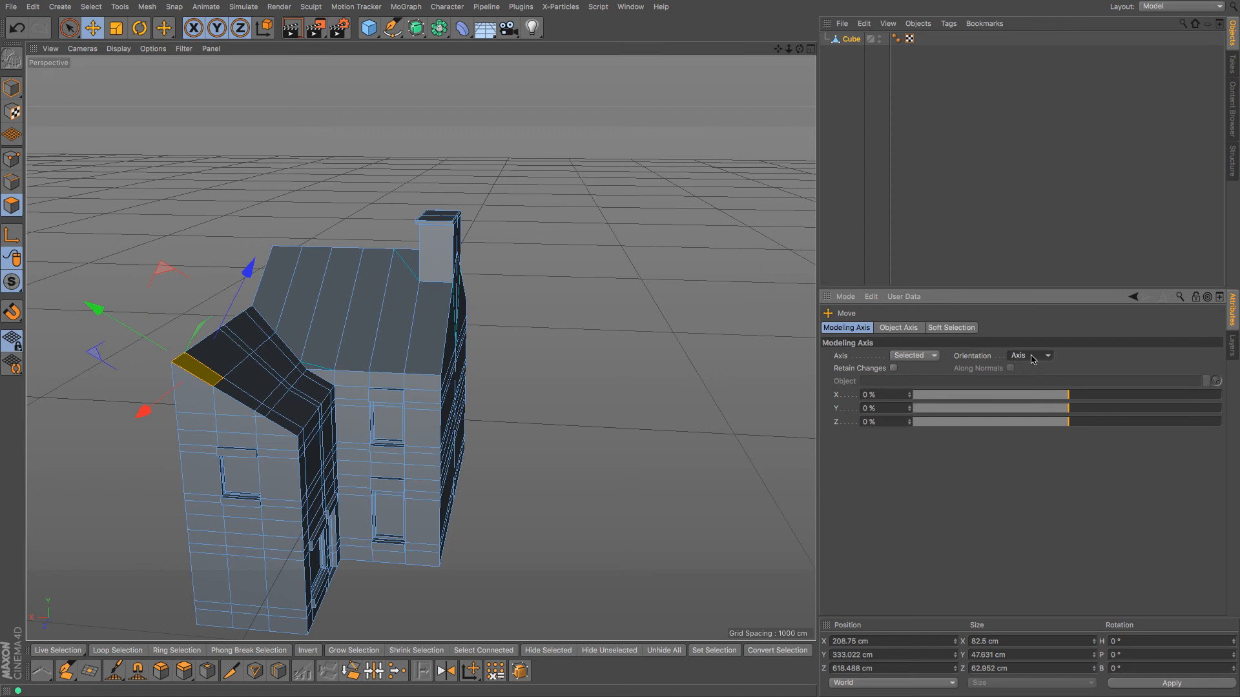
left_click(1032, 359)
left_click(1033, 382)
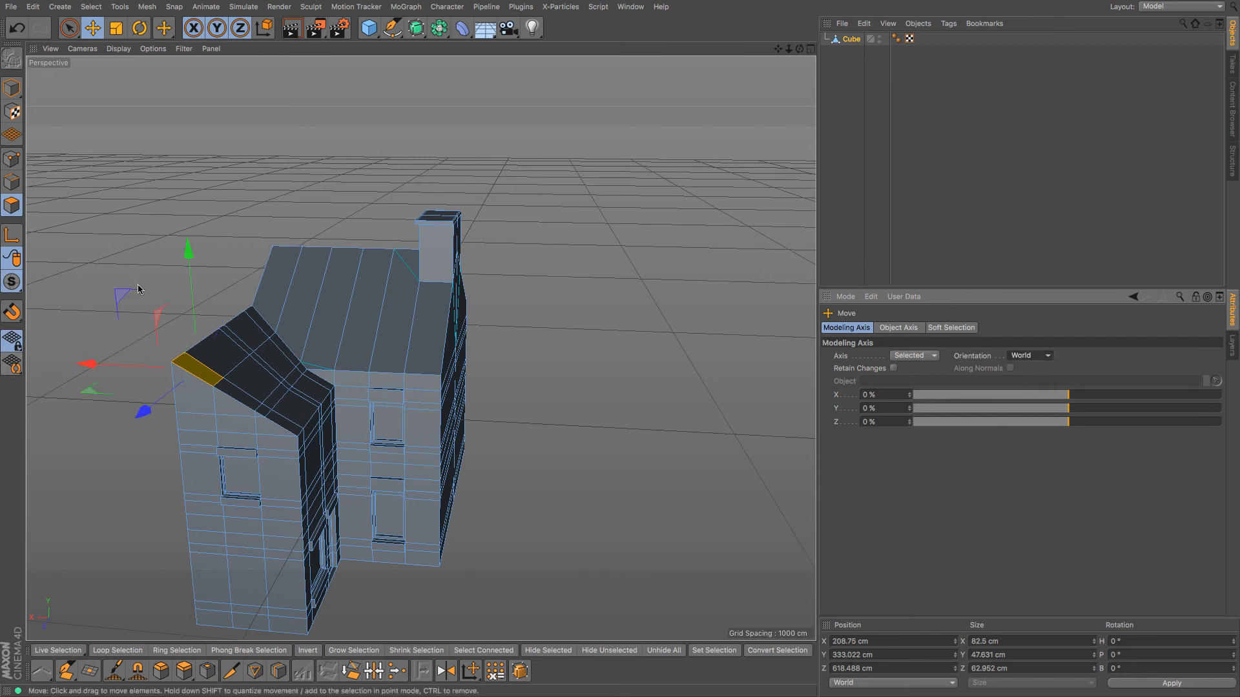
Step: Raise the extension's corner polygon vertically about 85 cm and scale it flat to 0 cm height
left_click_drag(189, 270, 187, 216)
key("t")
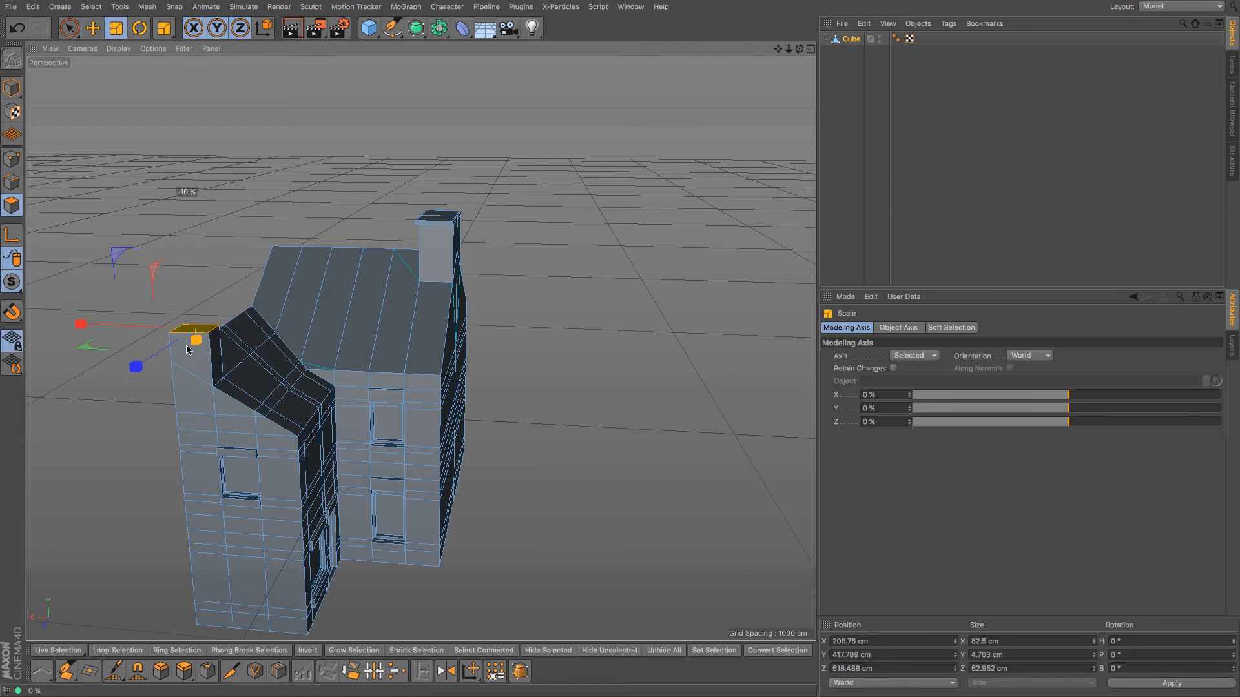
left_click_drag(193, 334, 194, 336)
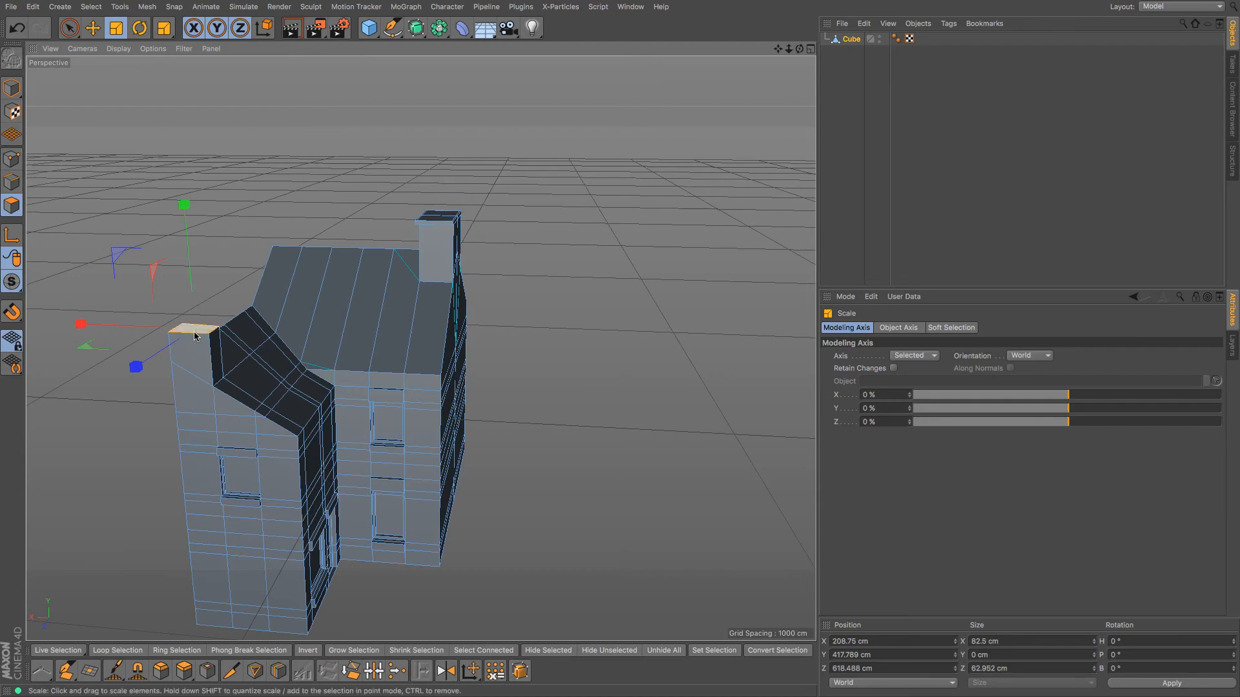
Step: Select the full-height row of points along the extension chimney's slanted inner edge in top view, with Only Select Visible Elements off
left_click_drag(777, 48, 903, 158)
double_click(810, 49)
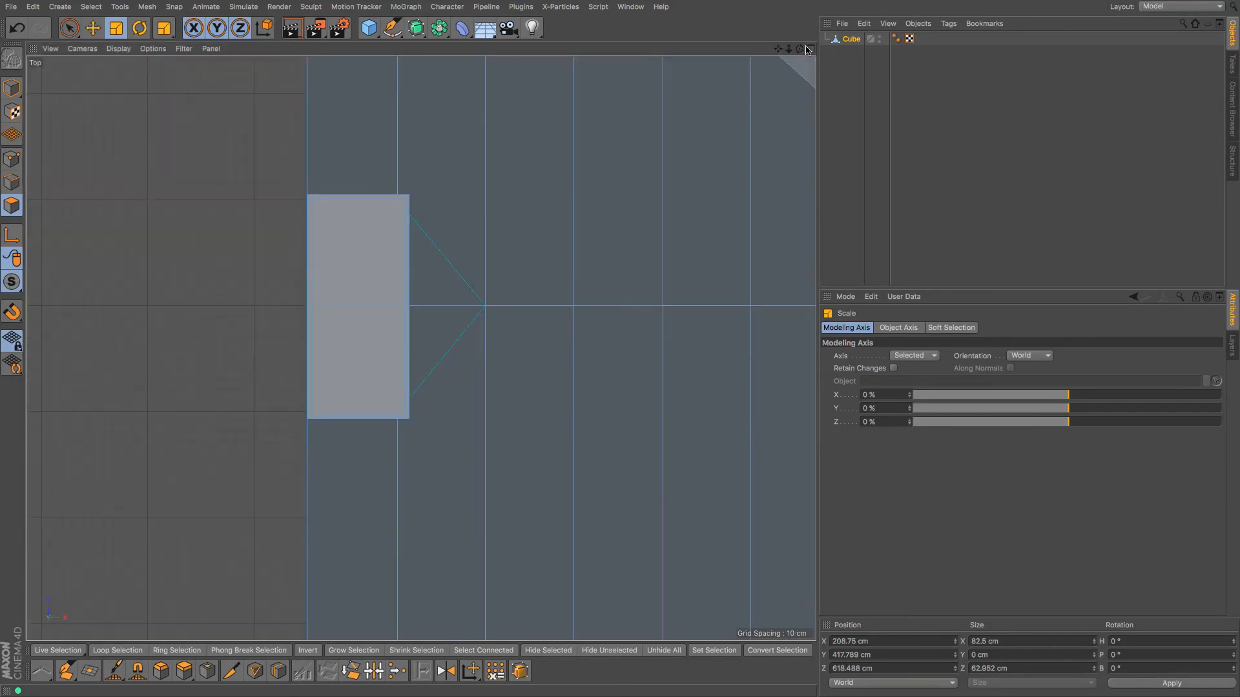
key("h")
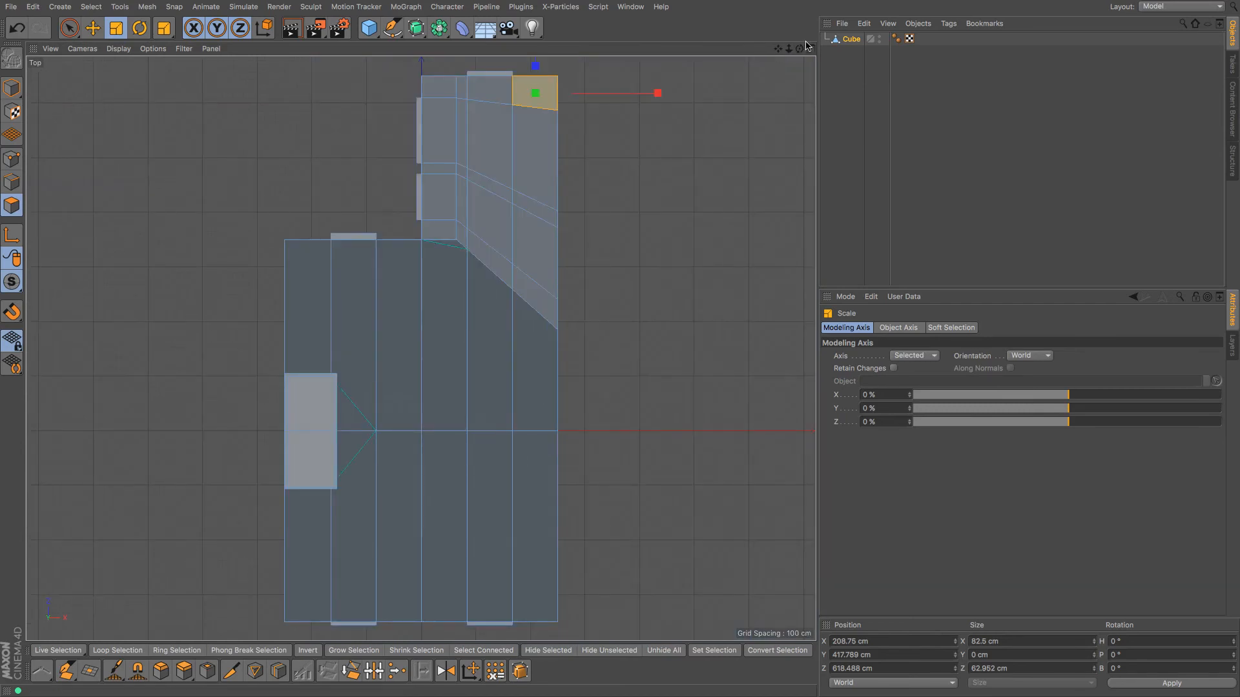
left_click_drag(784, 50, 421, 349)
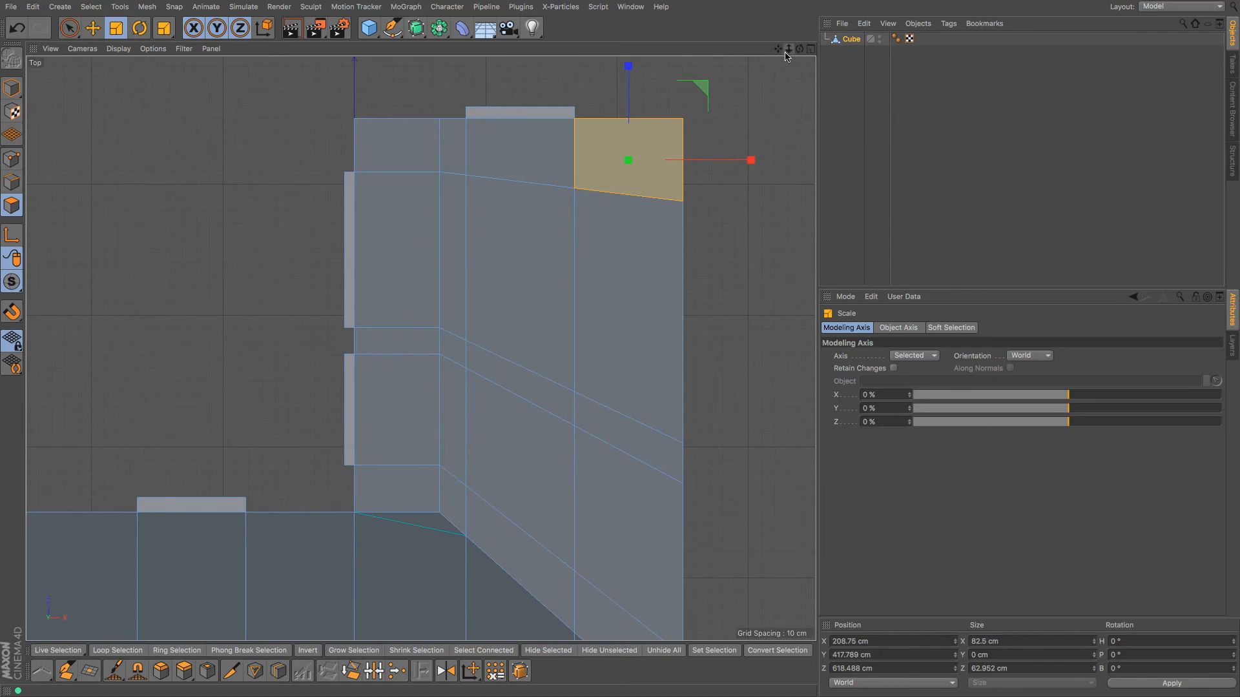
left_click_drag(786, 55, 421, 349)
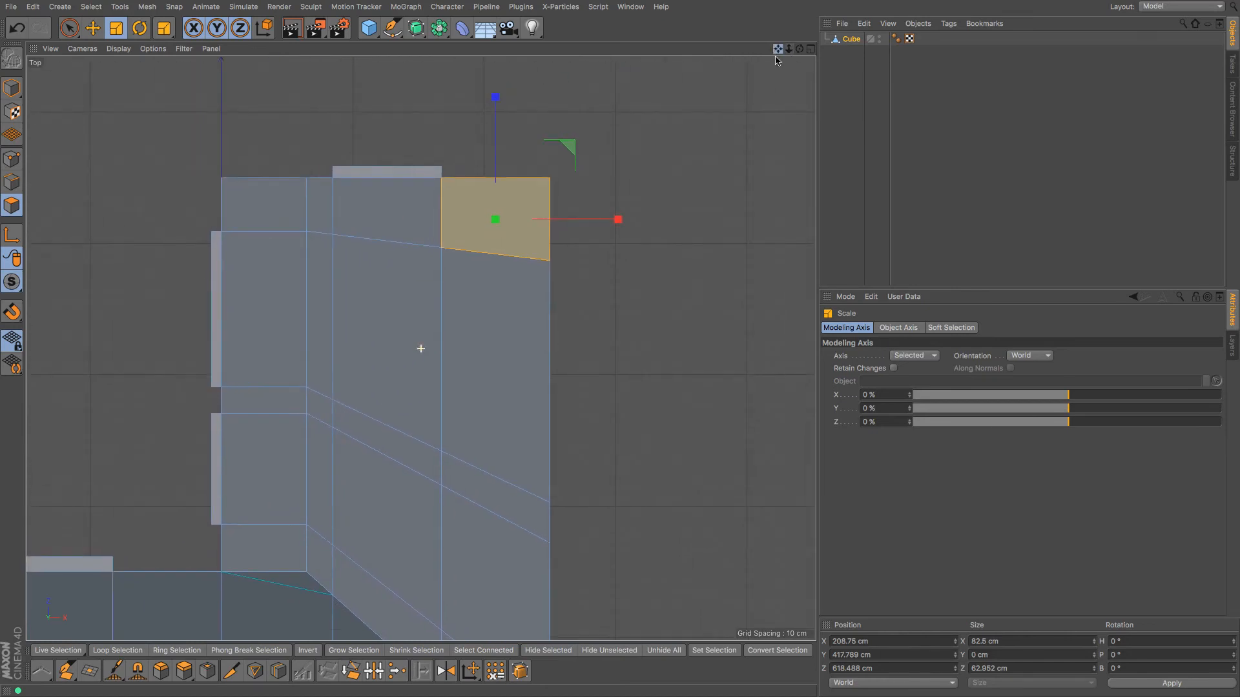
left_click(6, 162)
left_click(70, 33)
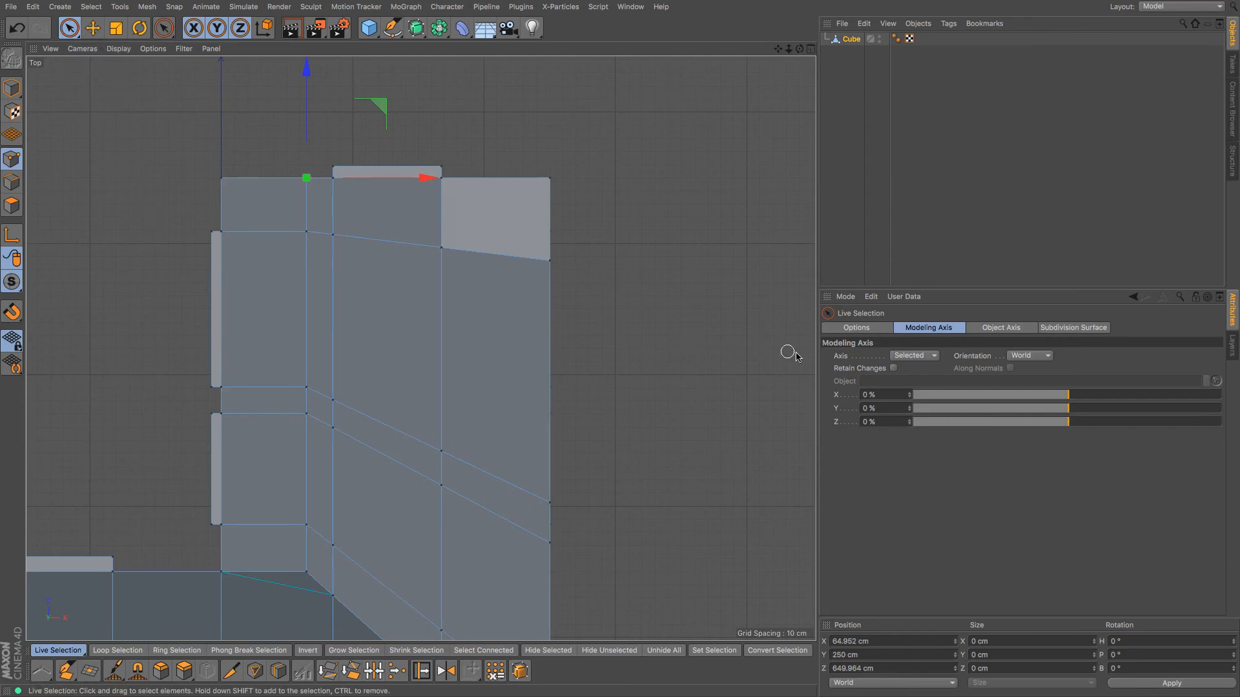
left_click(870, 330)
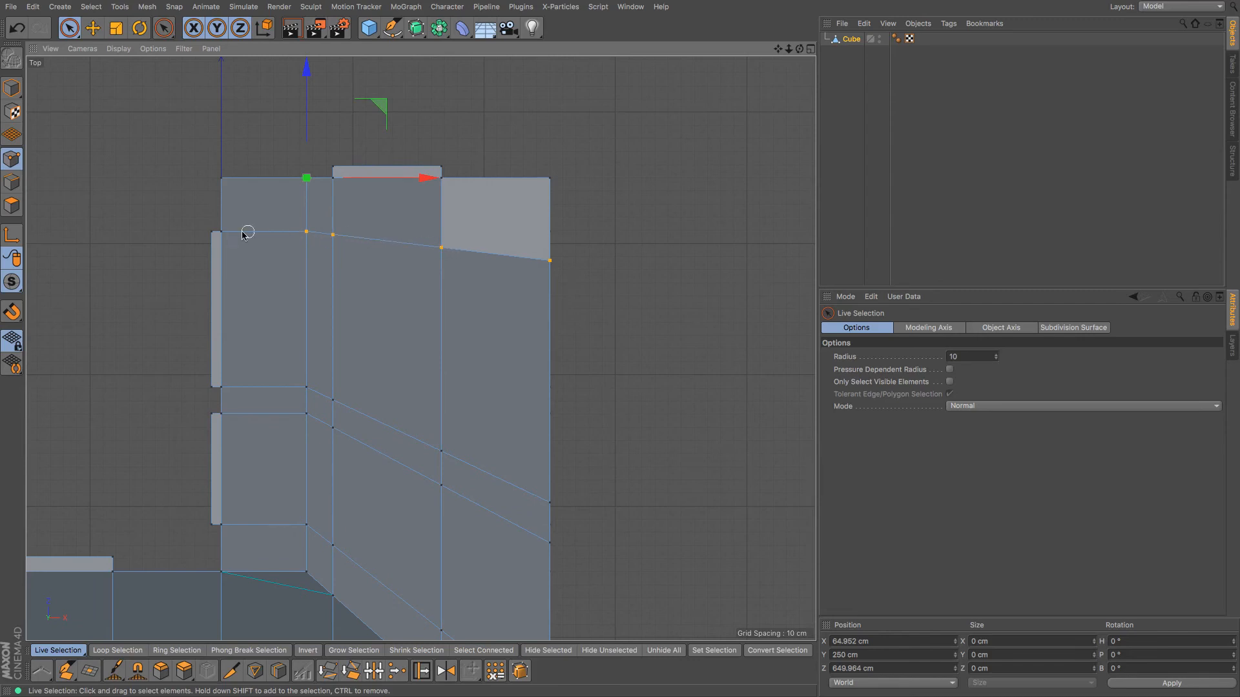
left_click(197, 235, "shift")
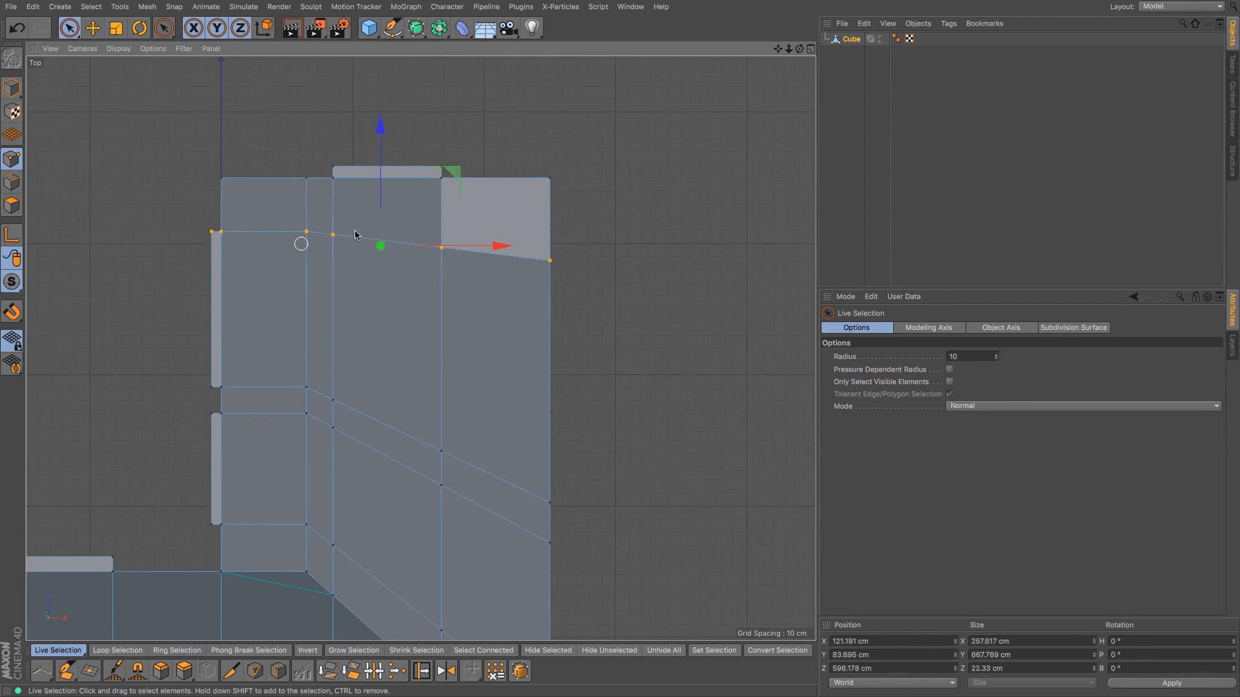
key("F1")
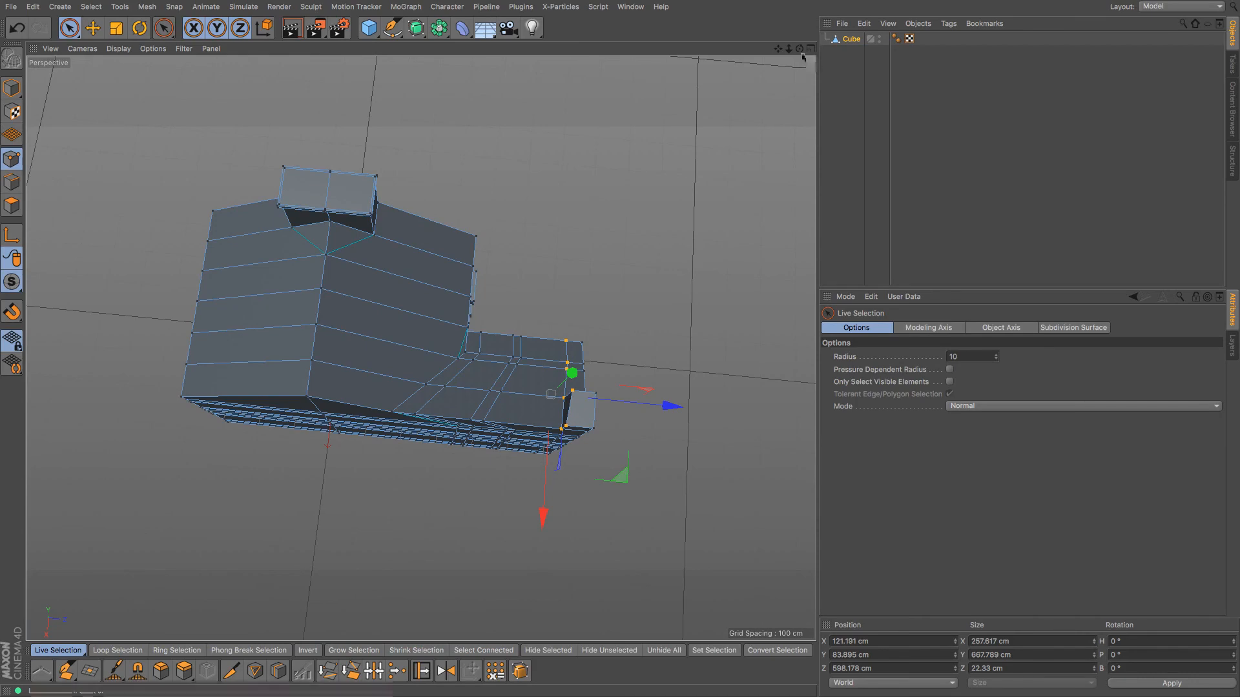
left_click_drag(424, 199, 288, 261, "alt")
key("F2")
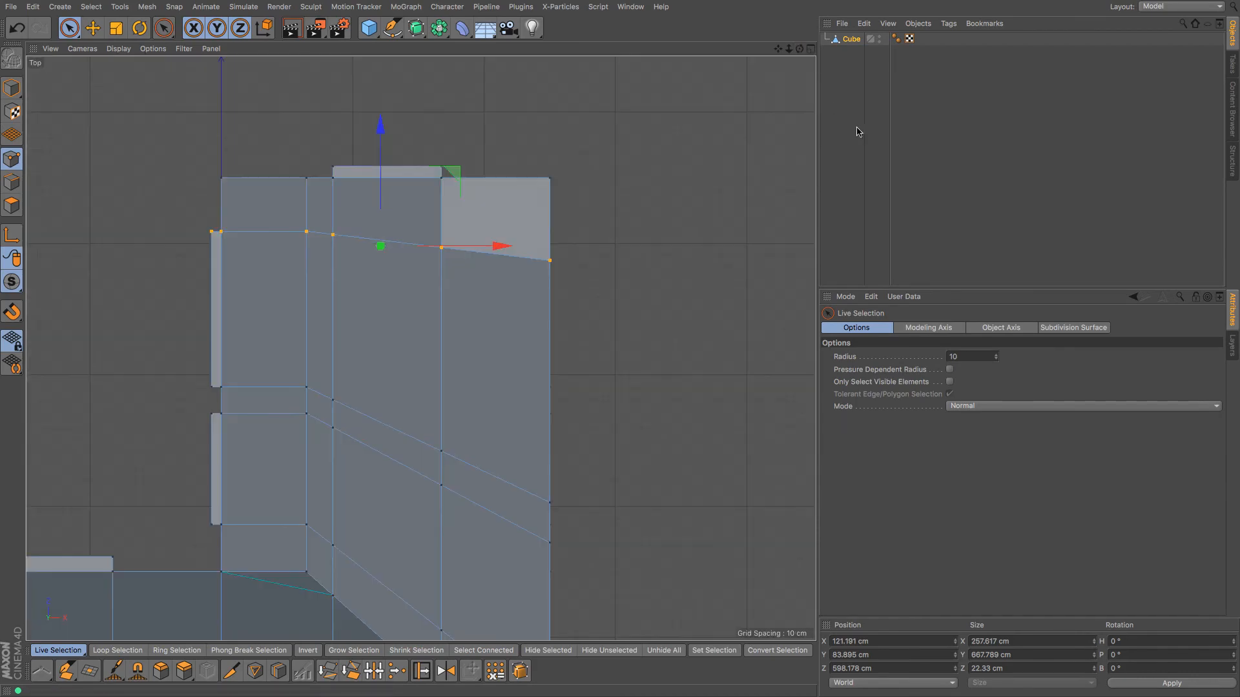
Step: Scale the selected points to 0 cm along Z to straighten the row and move it about 13 cm towards the extension's outer end
key("e")
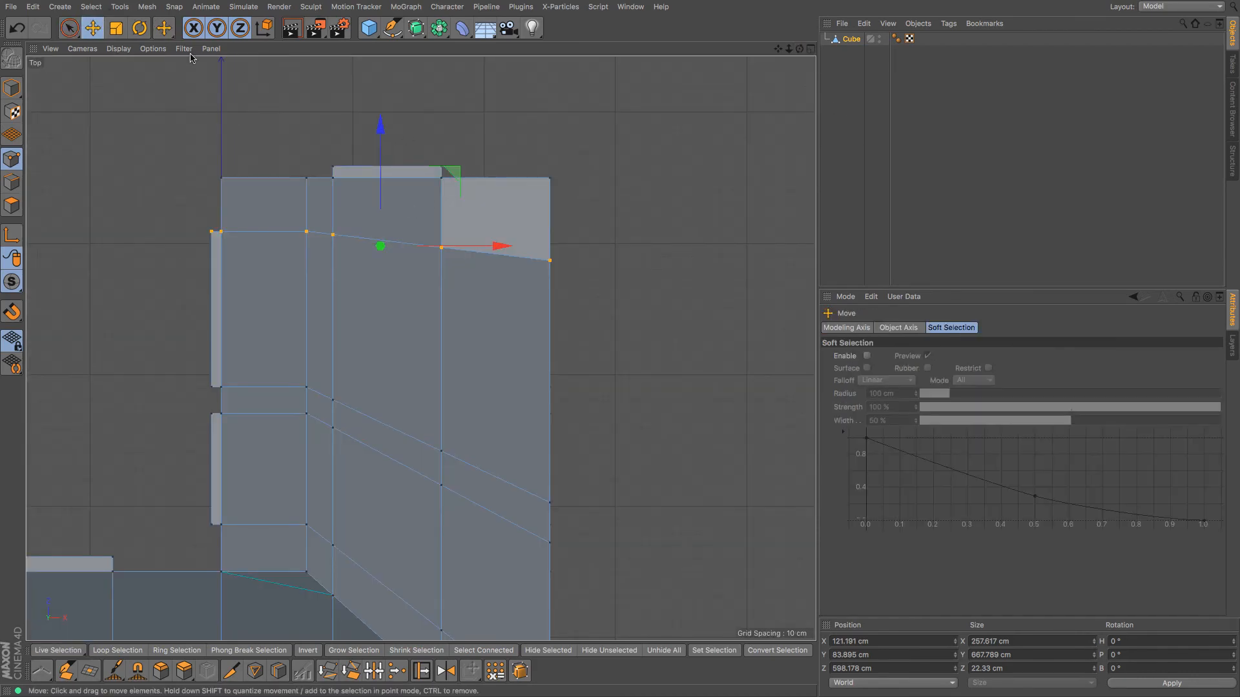
key("t")
left_click_drag(381, 125, 386, 248)
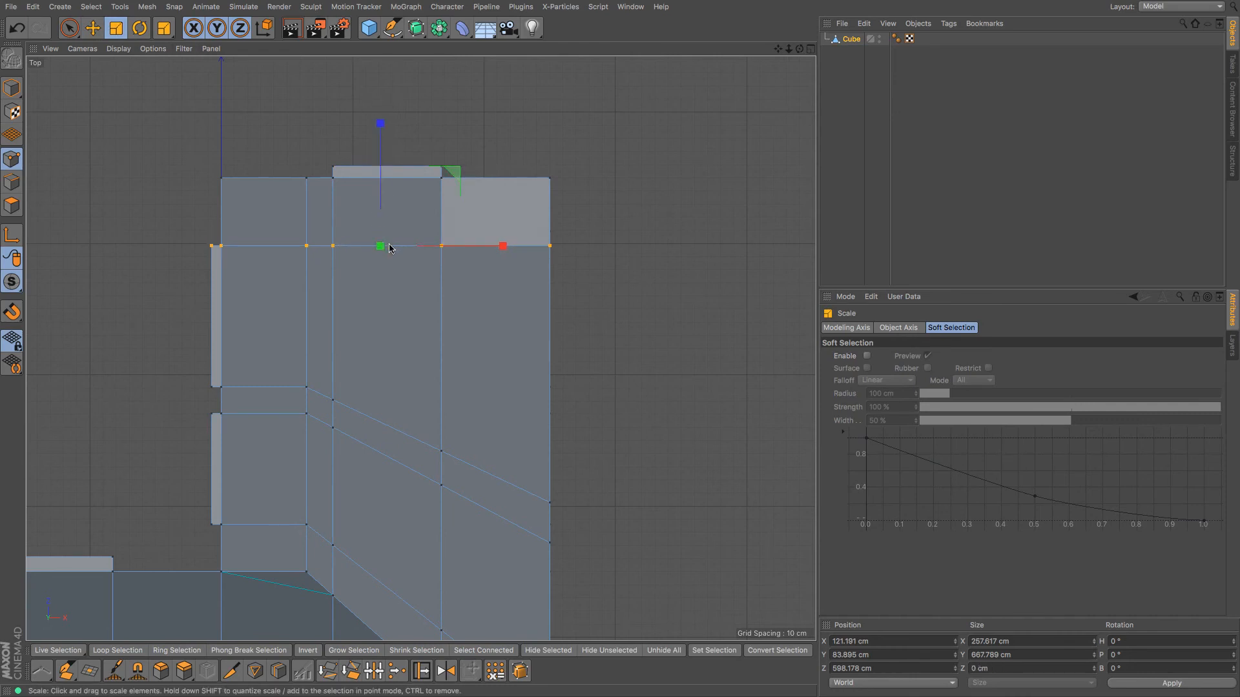
left_click(96, 31)
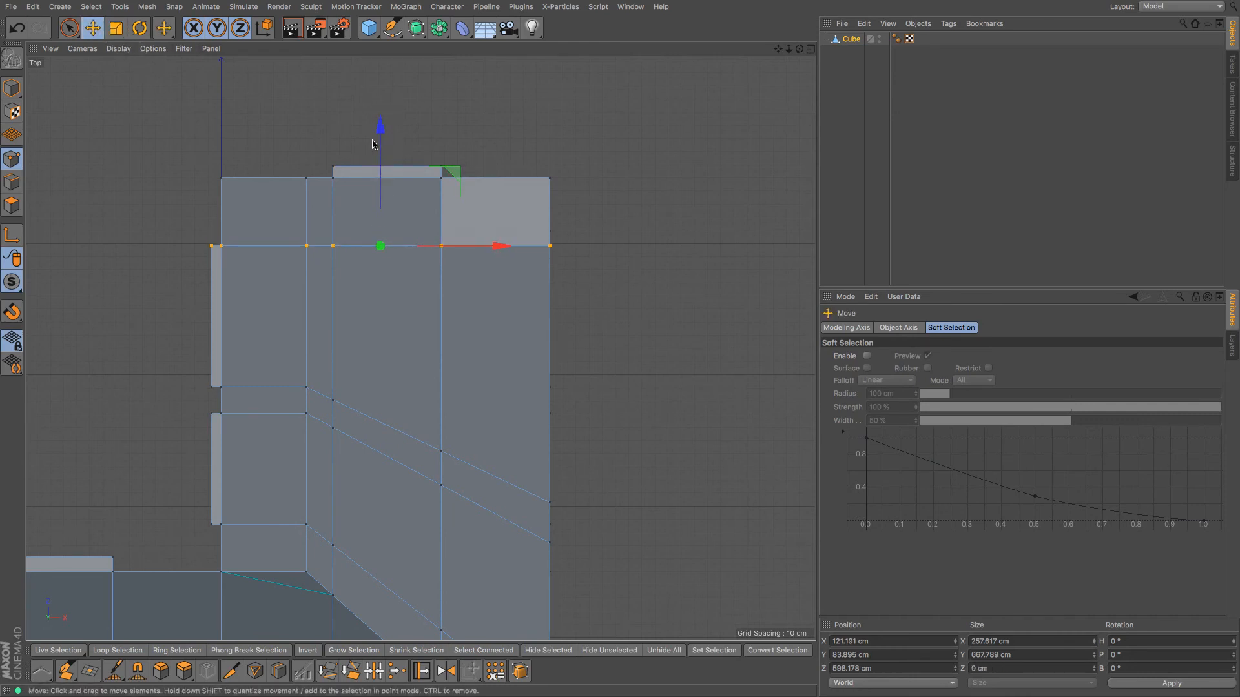
left_click_drag(382, 126, 383, 117)
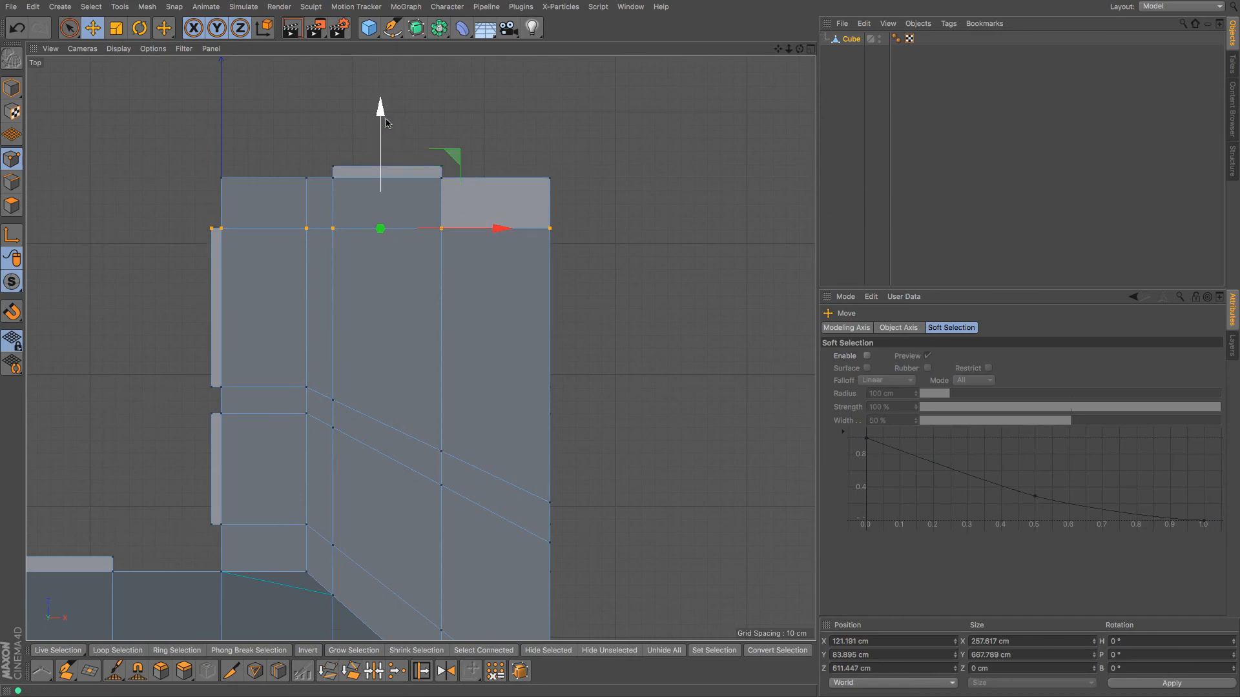
Step: Switch from point editing to Model mode and deselect the house mesh
key("F1")
scroll(741, 140, "down", 3)
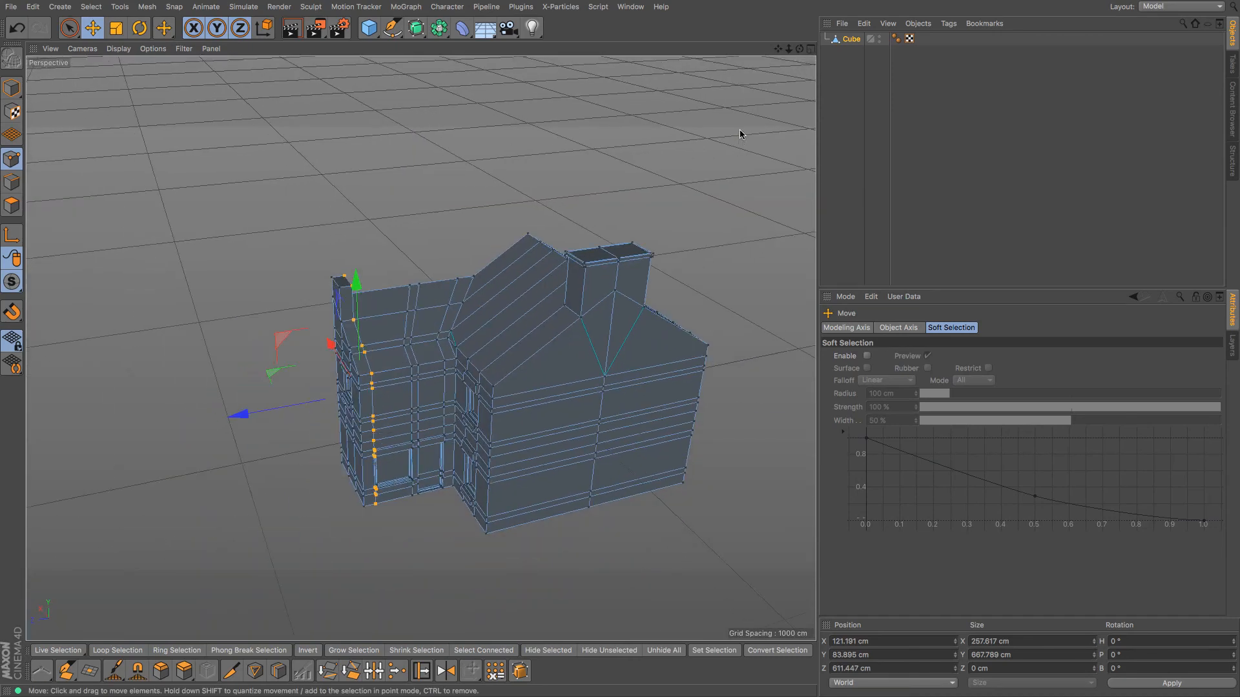
left_click_drag(799, 49, 633, 29)
left_click(11, 89)
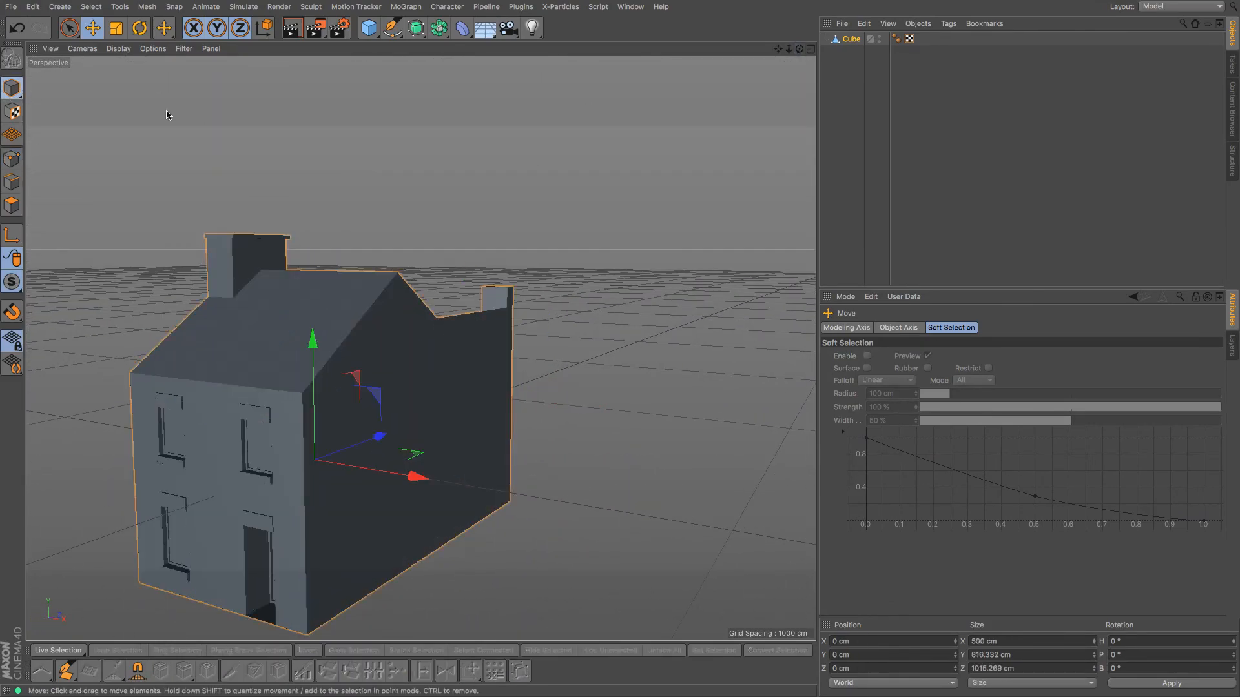
left_click(844, 146)
Step: Add a Symmetry object, make the Cube house its child and select the Symmetry object
left_click_drag(778, 49, 923, 0)
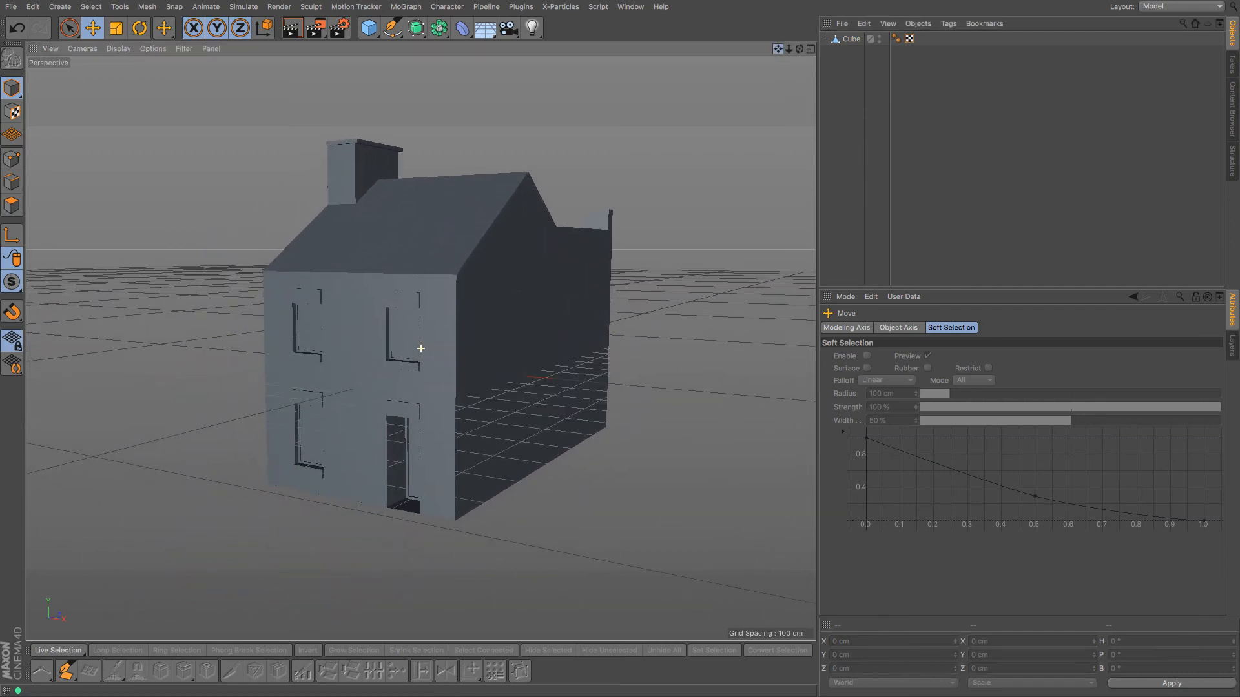
left_click_drag(790, 52, 481, 66)
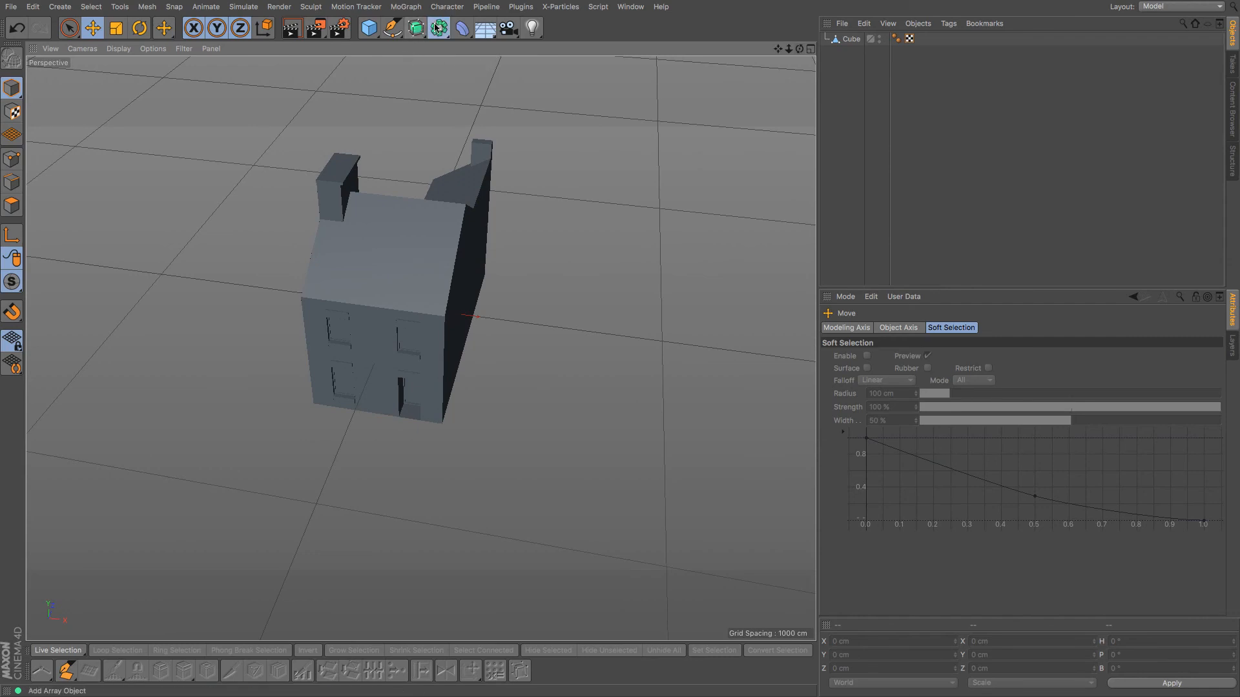
left_click_drag(438, 28, 567, 89)
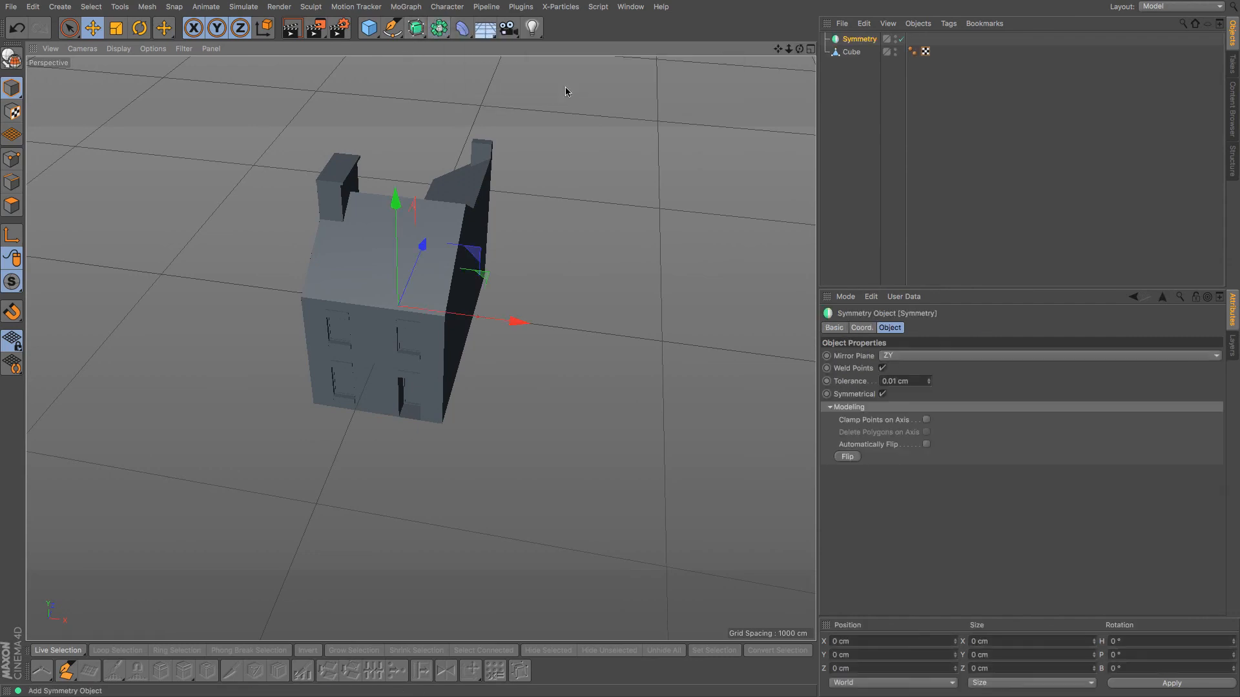
left_click_drag(850, 53, 856, 40)
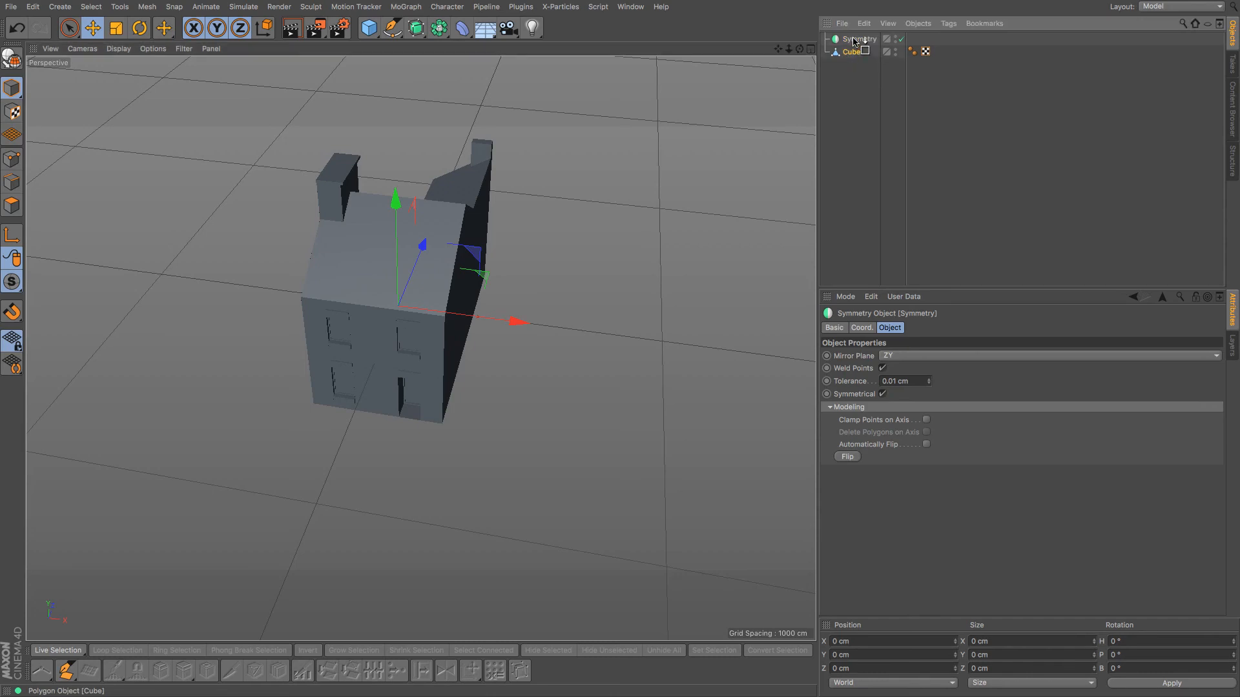
left_click(854, 39)
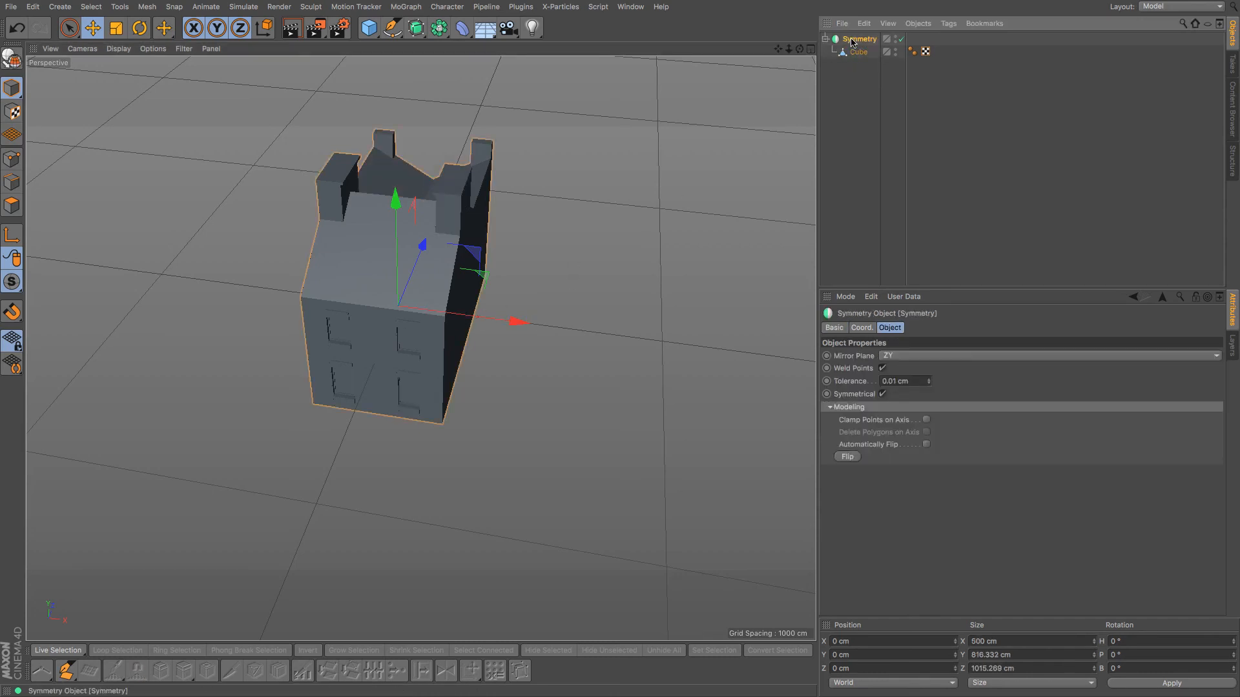
Step: Enable Axis mode and set the Symmetry object's X position to 250 cm, placing the mirrored house alongside the original
left_click(10, 236)
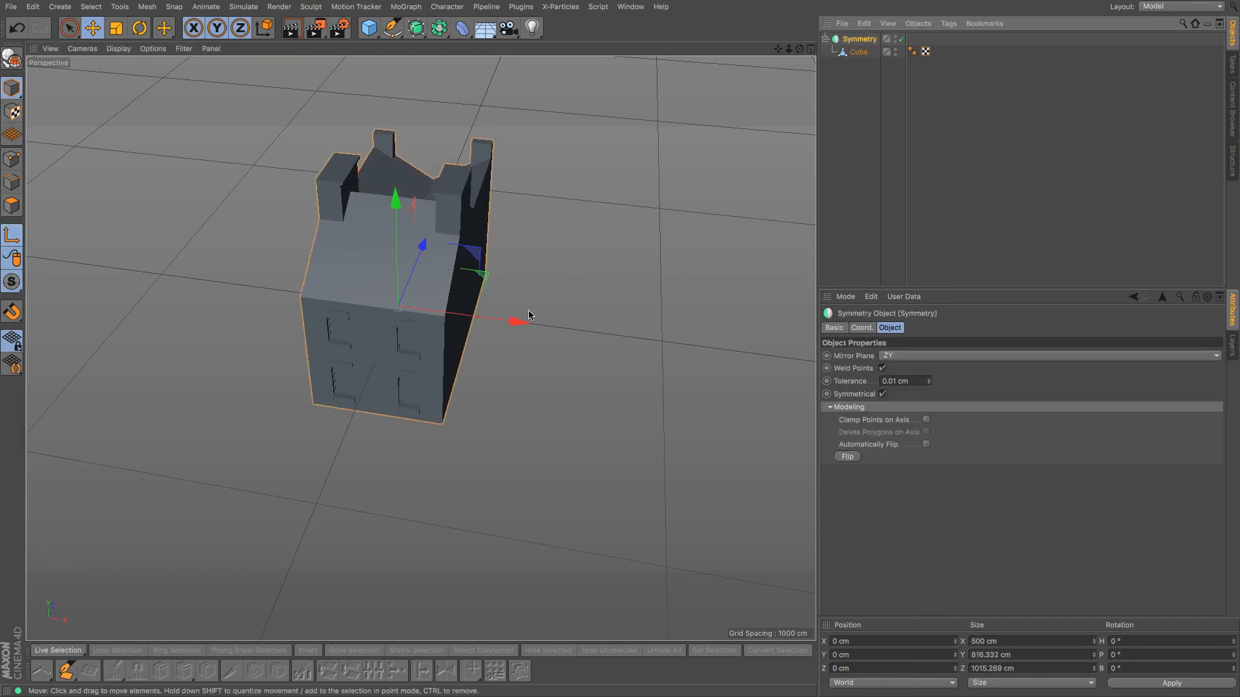
left_click_drag(520, 322, 578, 325)
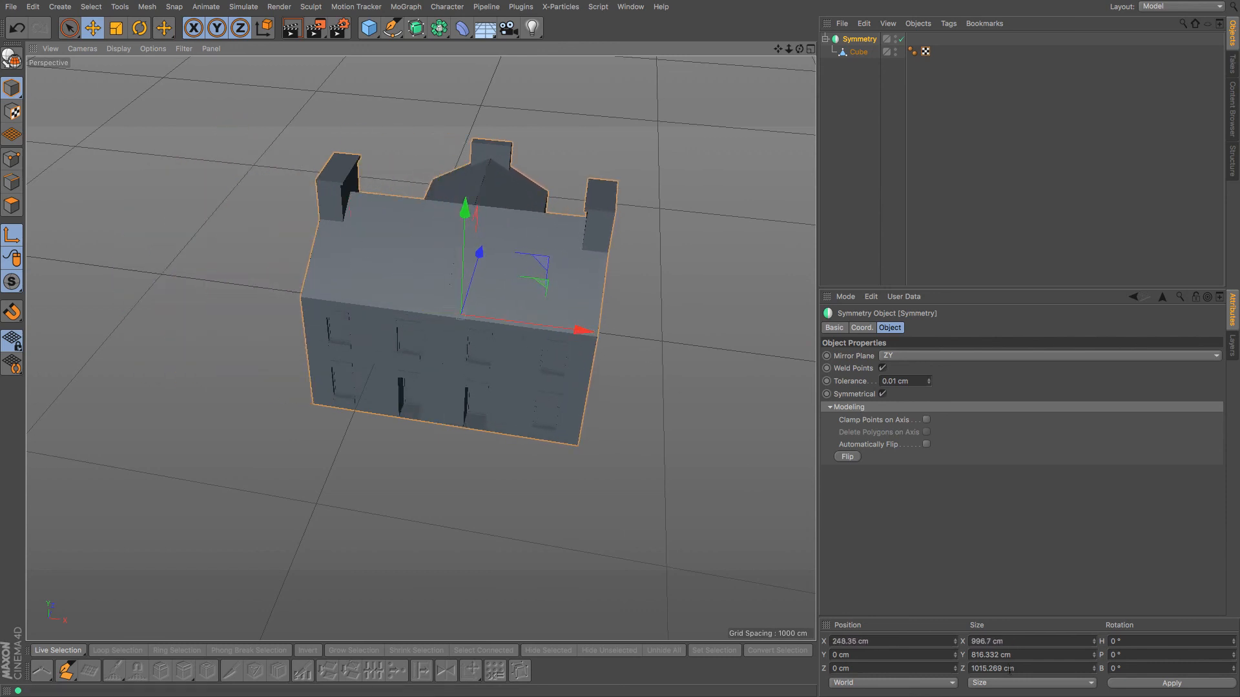
double_click(859, 641)
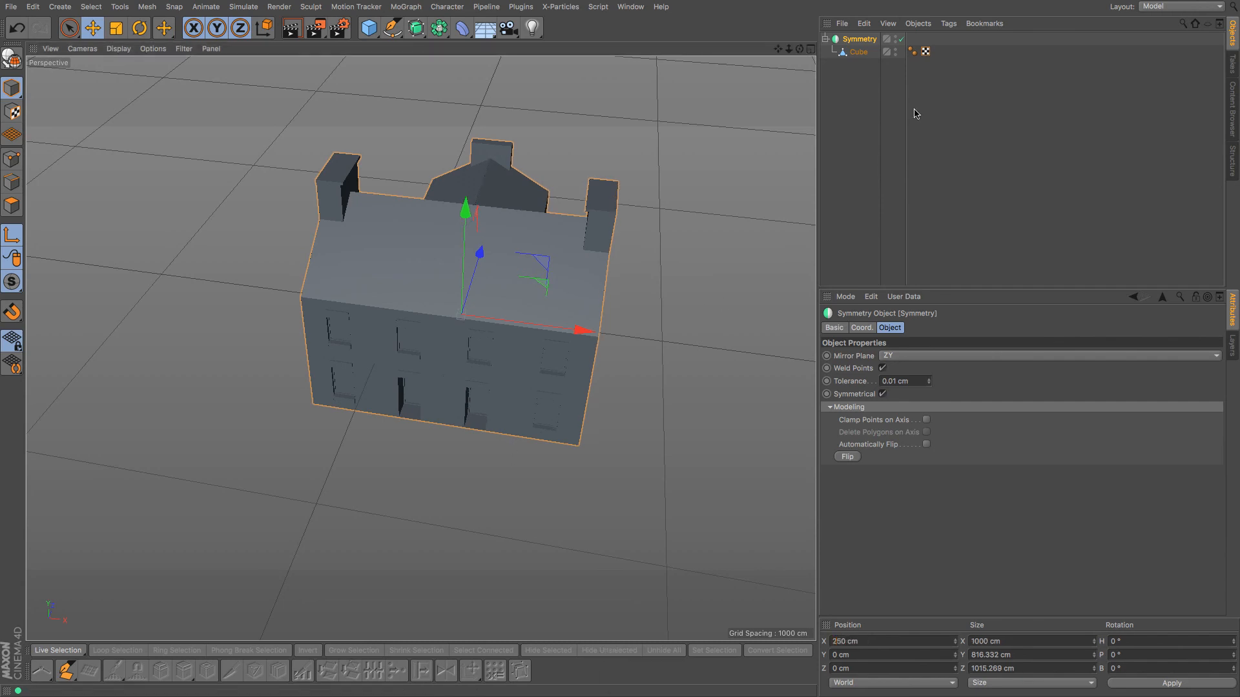
Step: Add a MoGraph Cloner and make the Symmetry object its child
left_click_drag(800, 51, 421, 348)
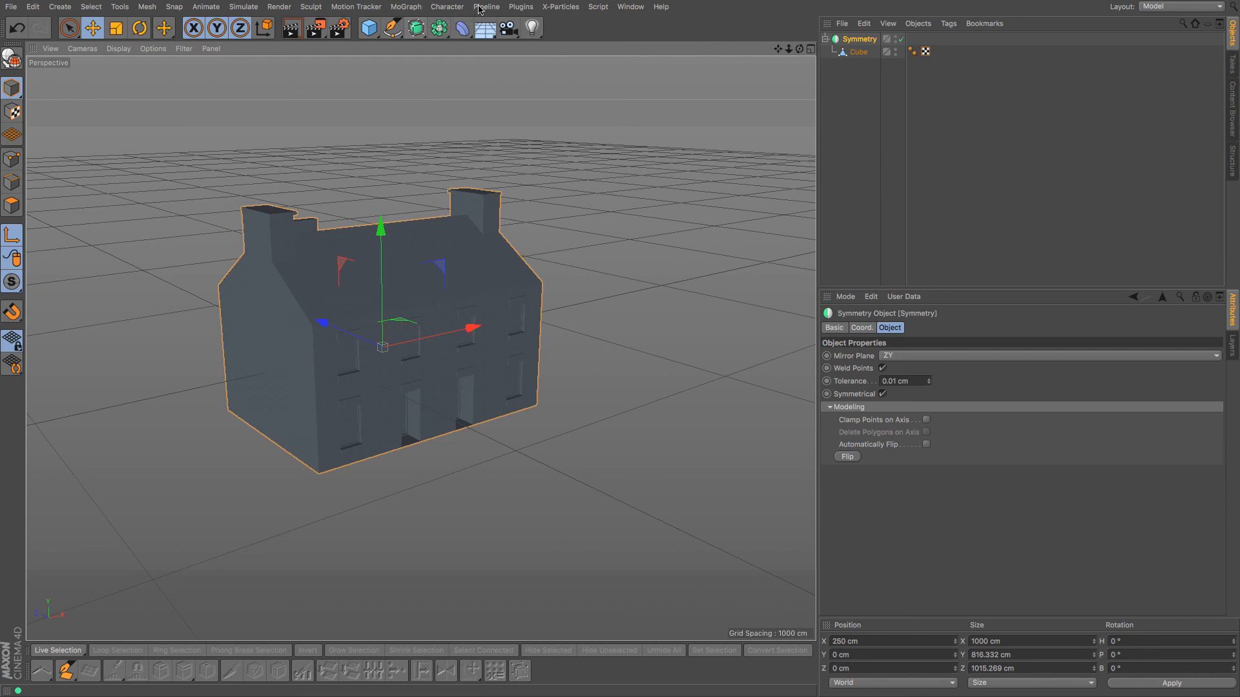
left_click(407, 7)
left_click(446, 158)
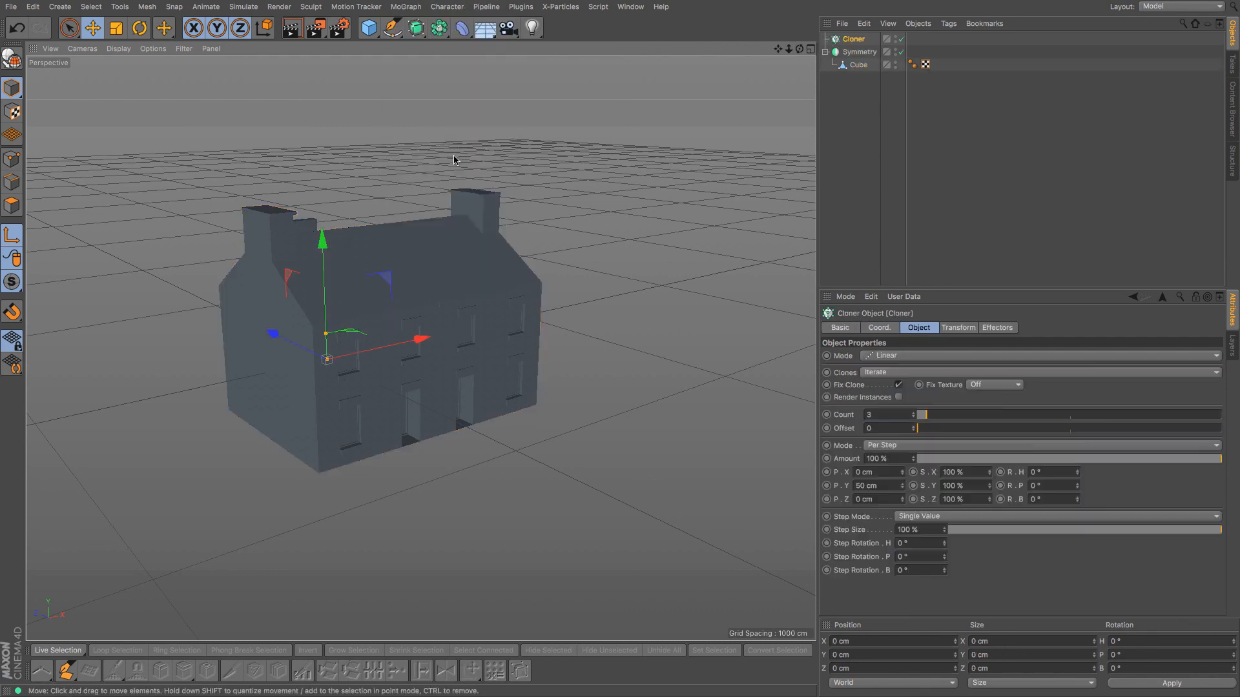
left_click_drag(851, 55, 853, 39)
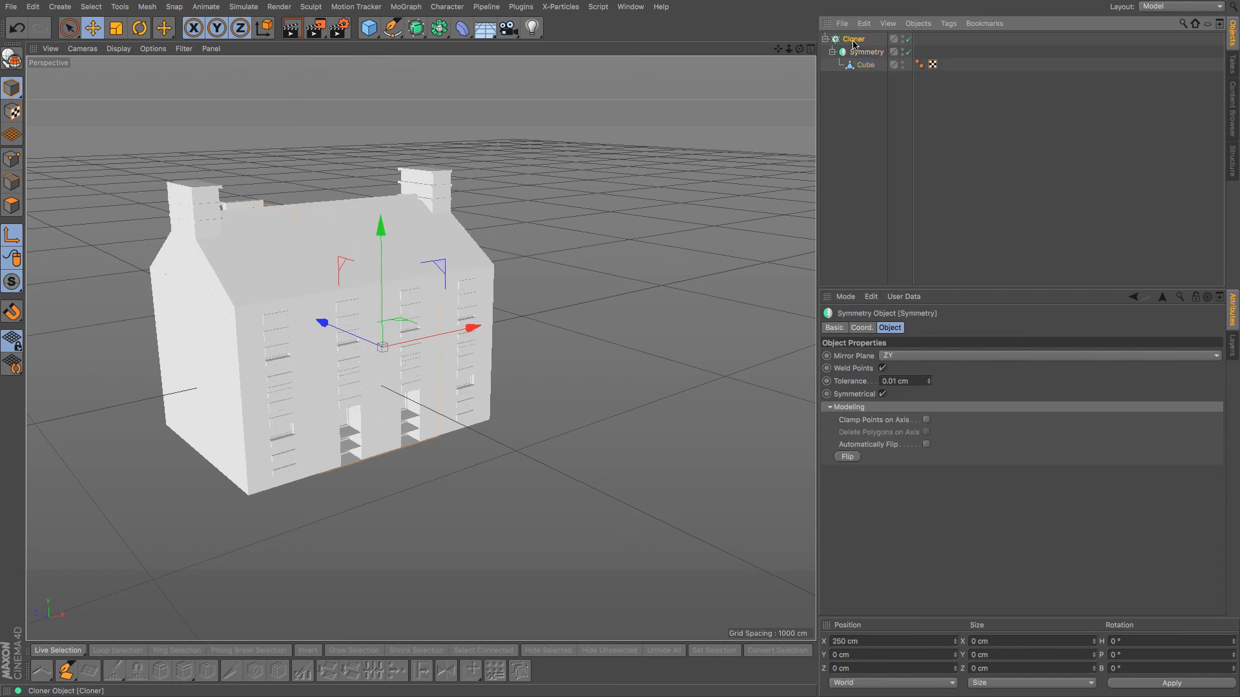
Step: Set the Cloner's per-step position offset to 0 cm in Y and 1000 cm in X to form a terrace row
left_click_drag(878, 488, 873, 488)
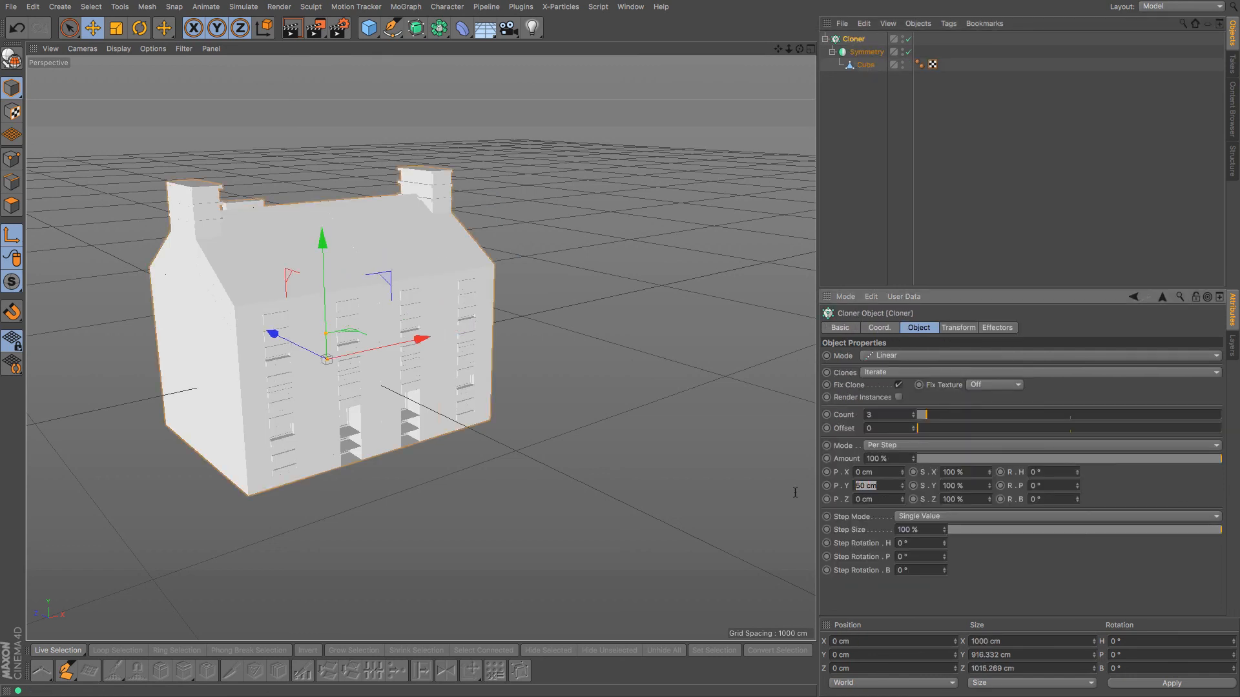
type("0")
key("Return")
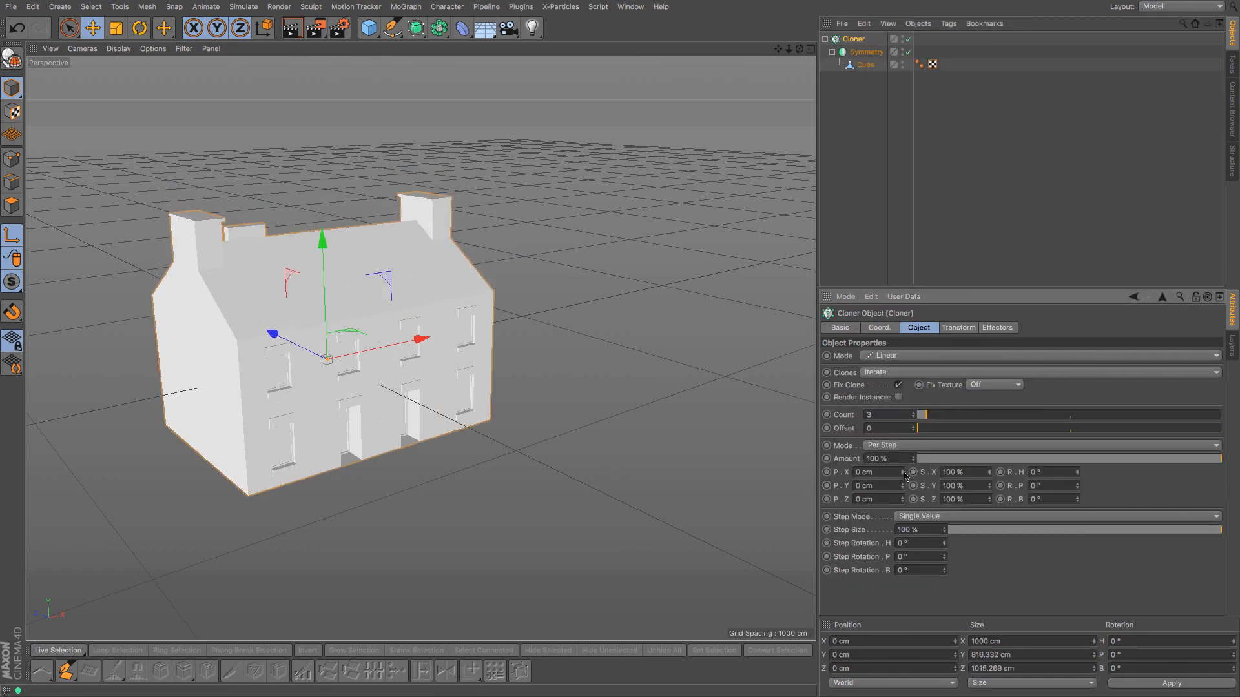
left_click_drag(904, 476, 1053, 477)
left_click_drag(902, 473, 903, 501)
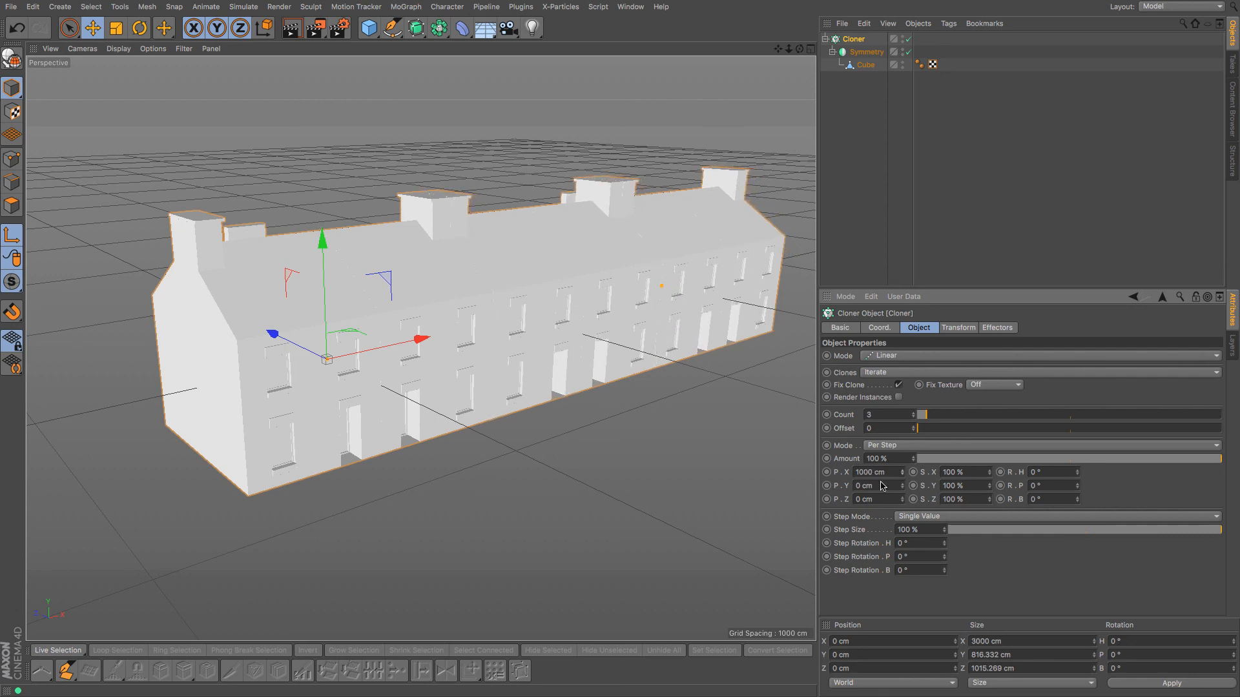
Step: Add a Floor object and lower it to about -254 cm in Y, beneath the terrace
left_click_drag(777, 49, 688, 40)
mouse_move(800, 49)
left_mouse_down()
mouse_move(716, 40)
mouse_move(705, 94)
mouse_move(810, 55)
mouse_move(812, 129)
mouse_move(816, 3)
mouse_move(800, 49)
mouse_move(767, 52)
mouse_move(781, 60)
left_mouse_up()
left_click(485, 28)
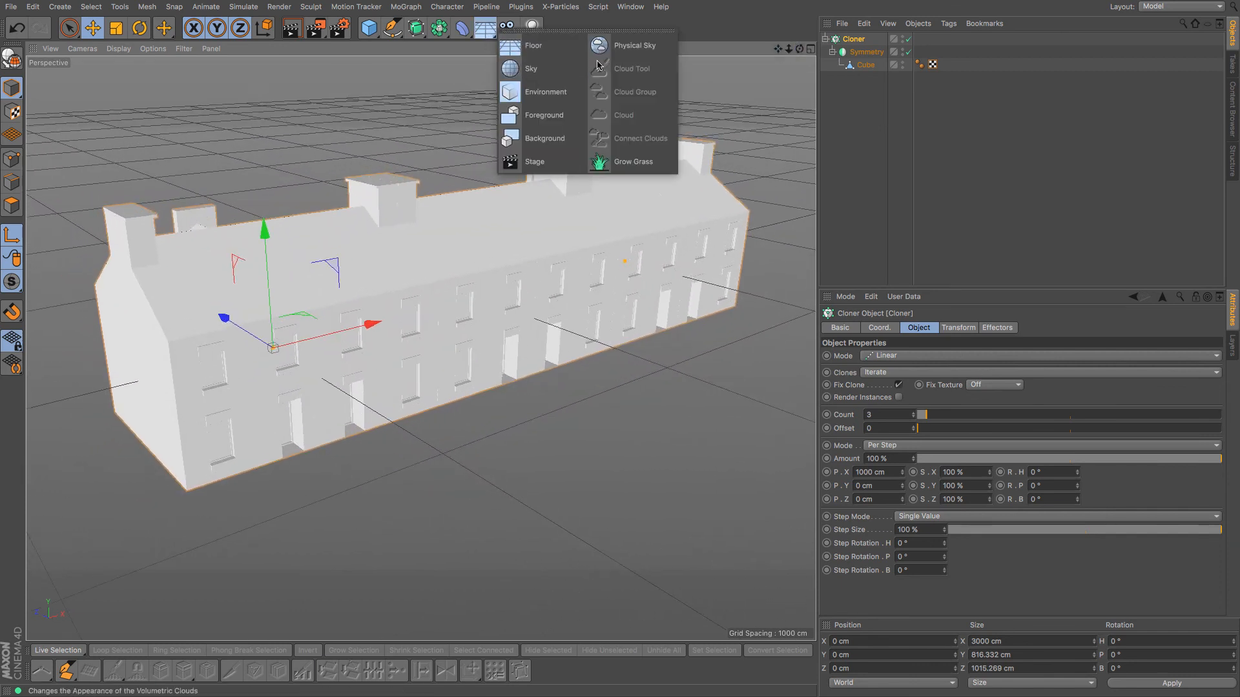
left_click(542, 46)
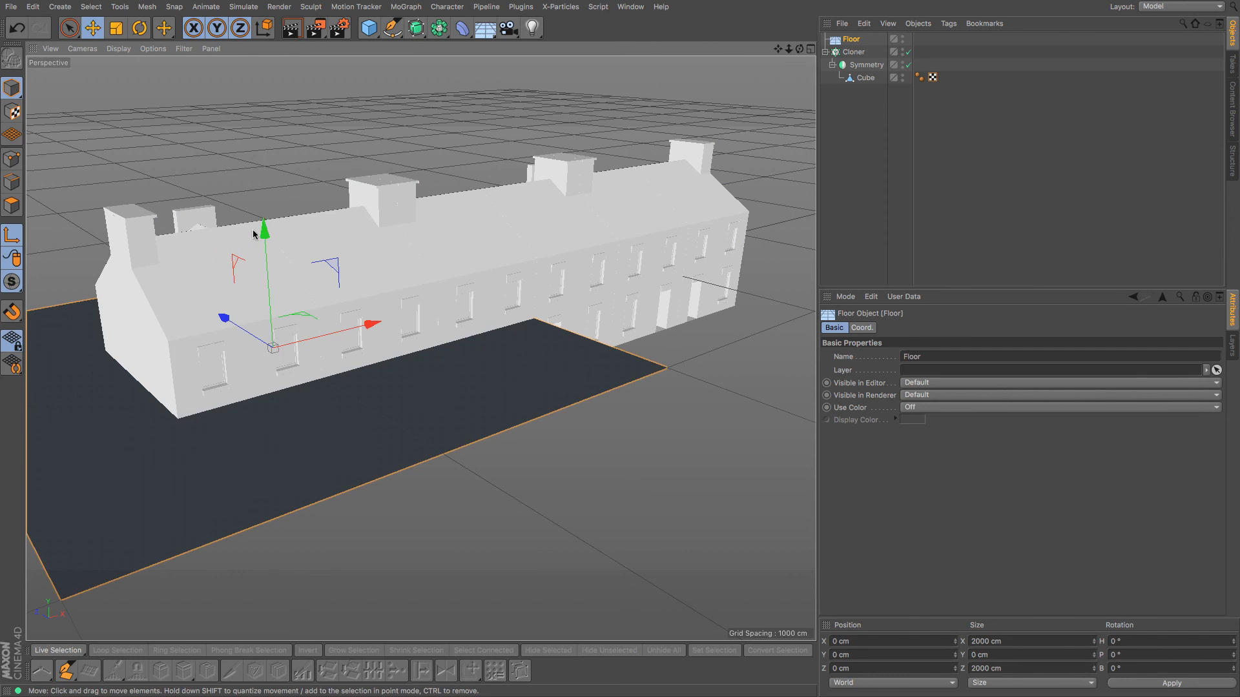
left_click_drag(254, 233, 276, 295)
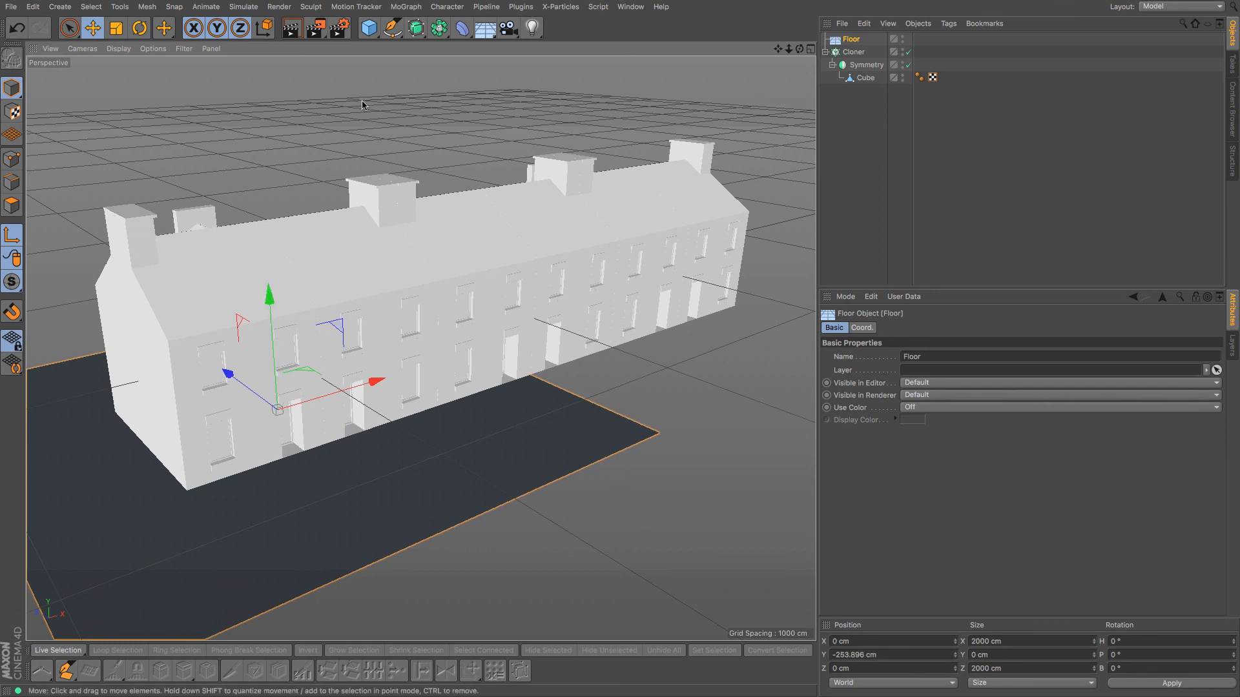
Step: Add a Physical Sky and set its time of day to the current time
left_click_drag(485, 29, 619, 49)
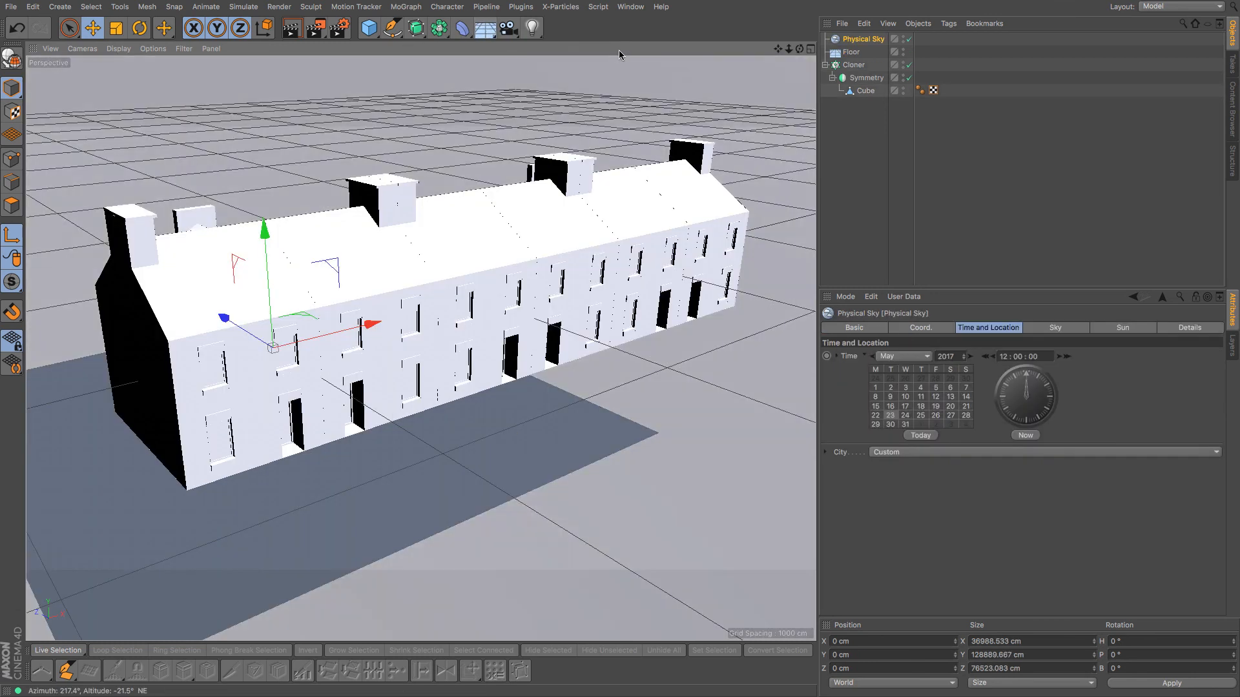
left_click(1031, 437)
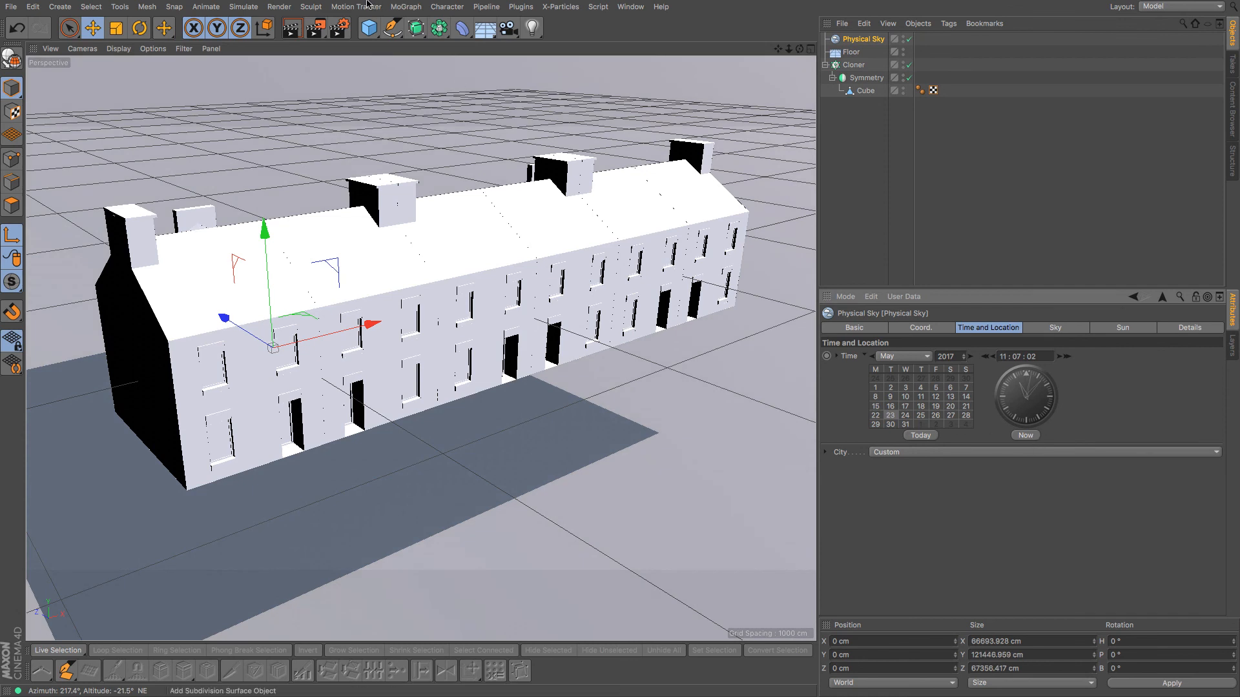
Step: Add the Ambient Occlusion and Global Illumination effects to the render settings and render the perspective view
left_click(339, 27)
left_click(107, 240)
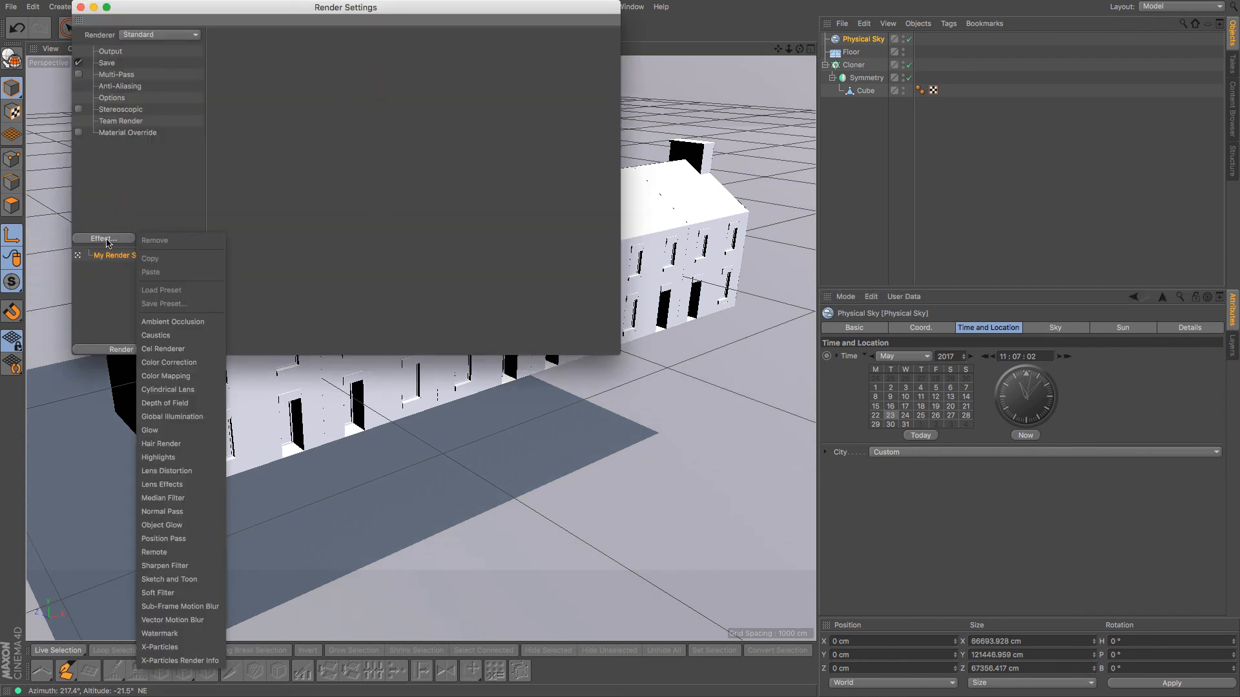
left_click(177, 323)
left_click(124, 239)
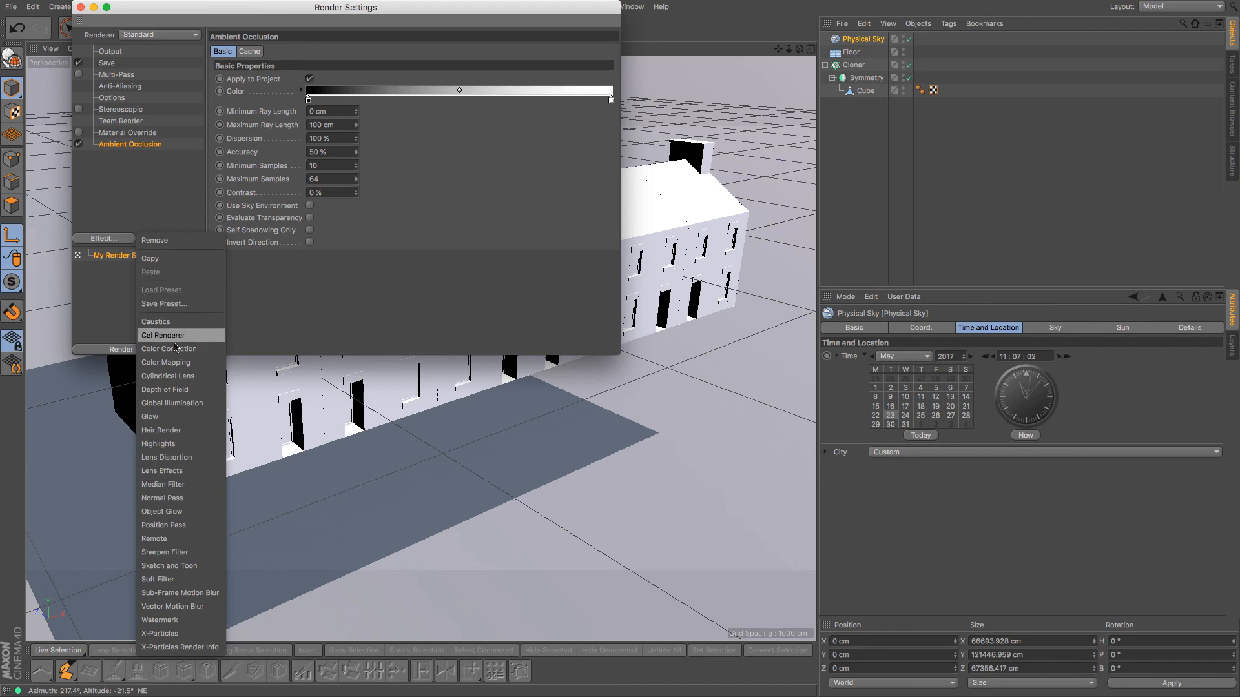
left_click(174, 405)
left_click(80, 7)
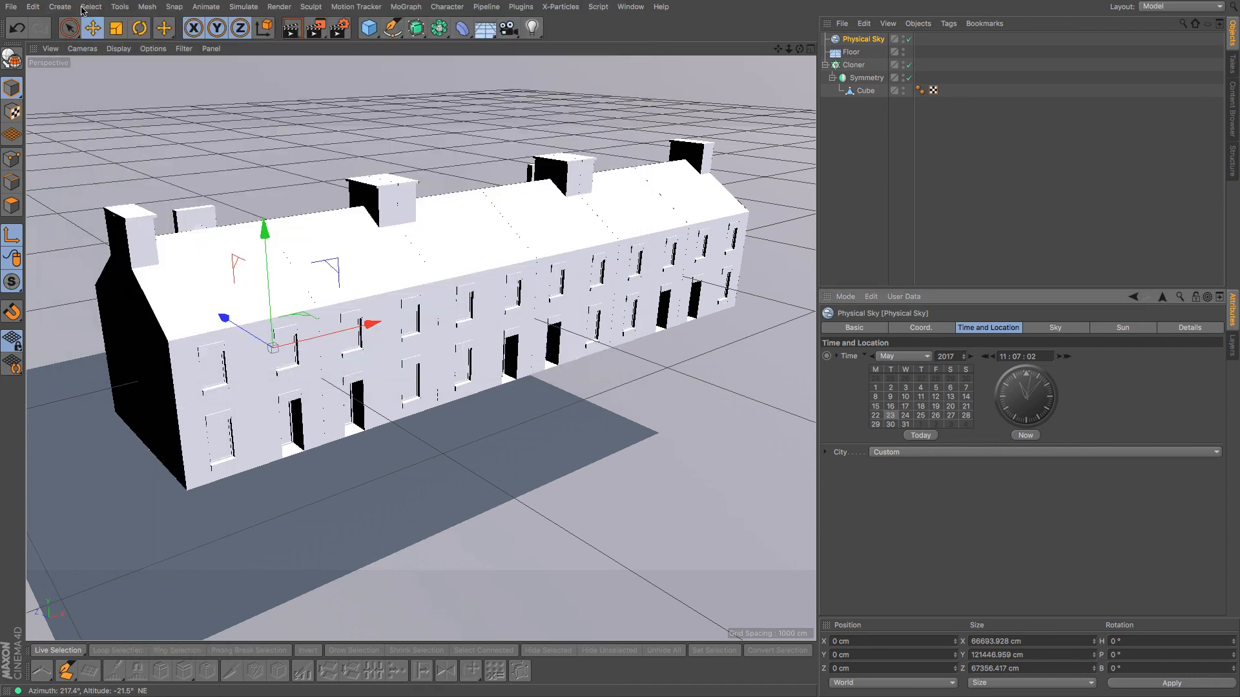
left_click(291, 28)
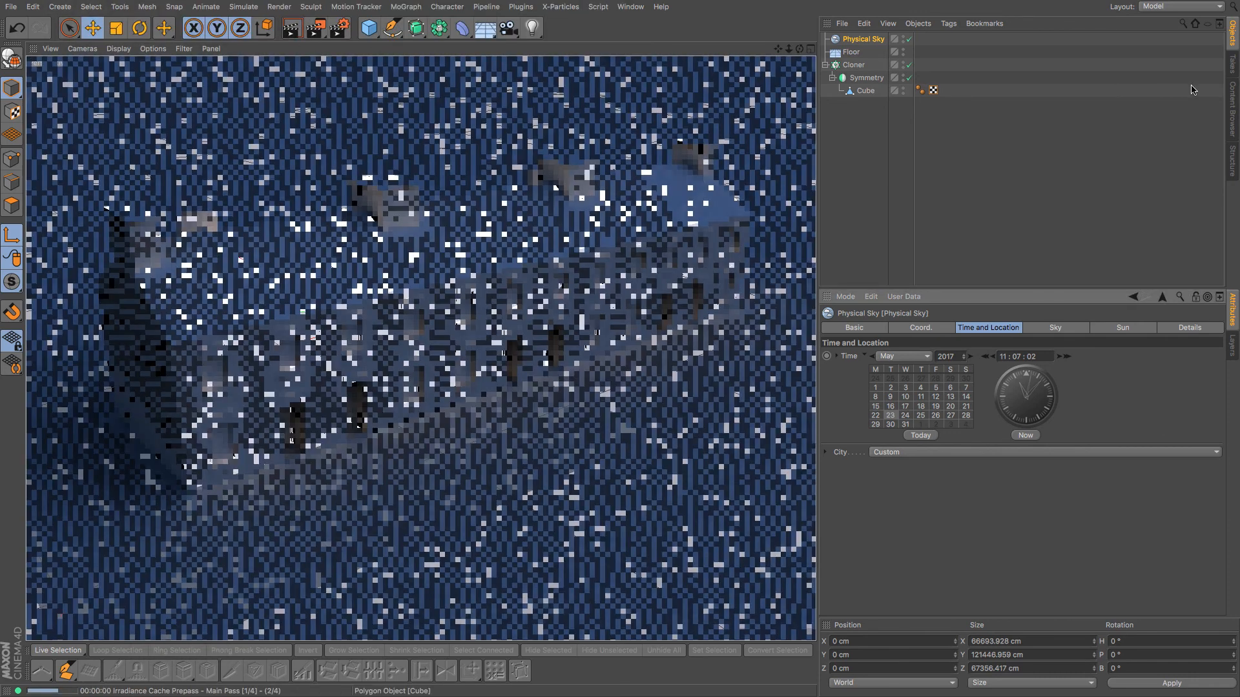